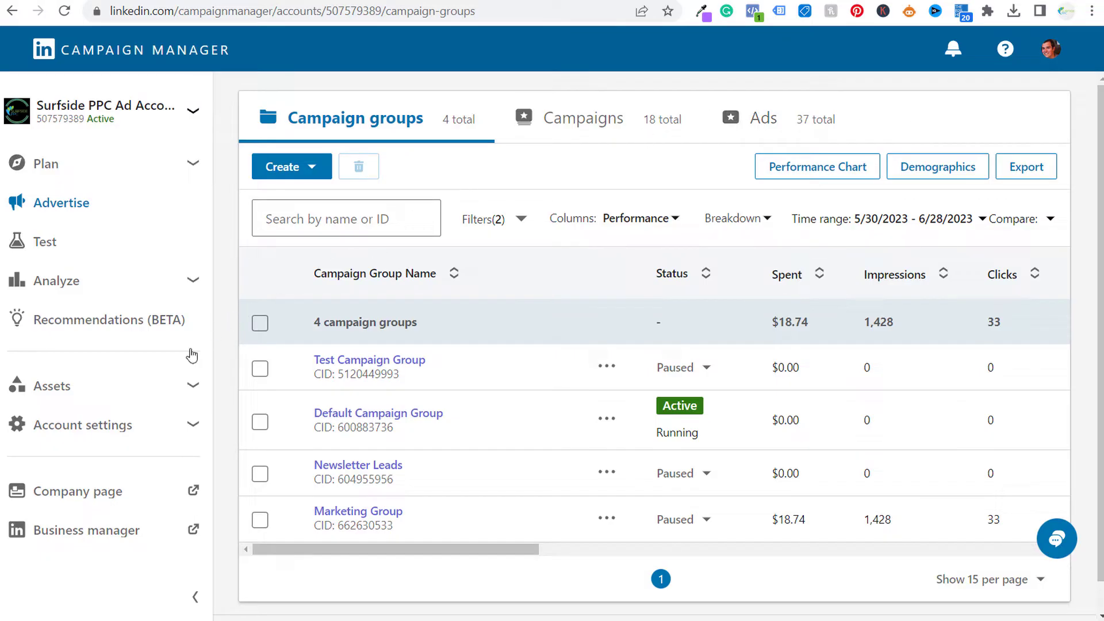
Look through the account's existing Lead Gen Forms and the actions available for the LinkedIn Ads LeadGen Form.
left_click(128, 393)
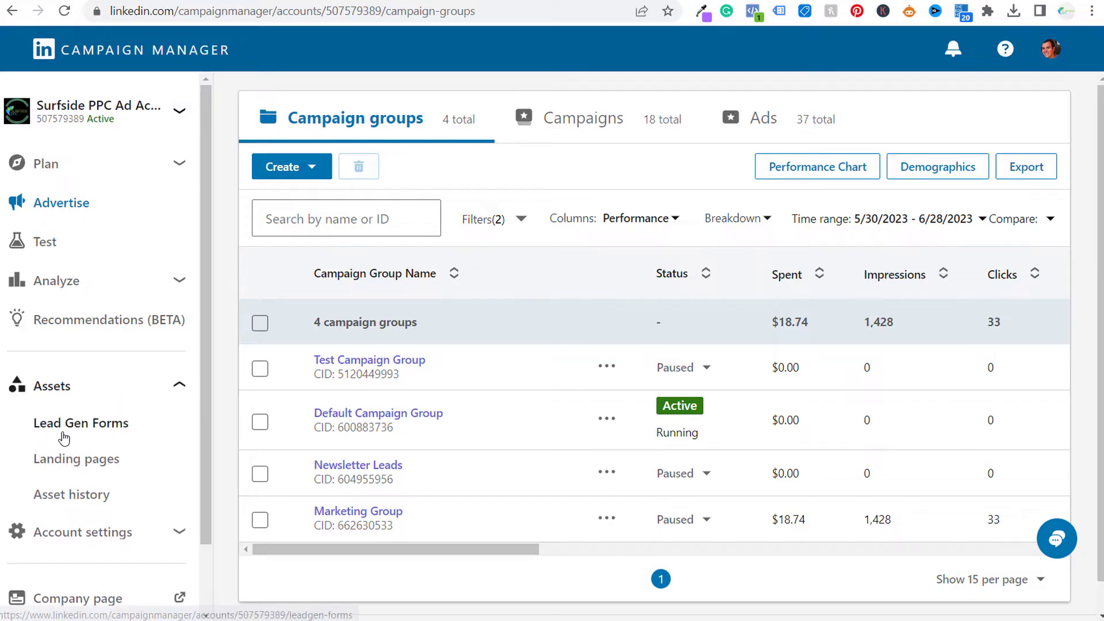
left_click(101, 428)
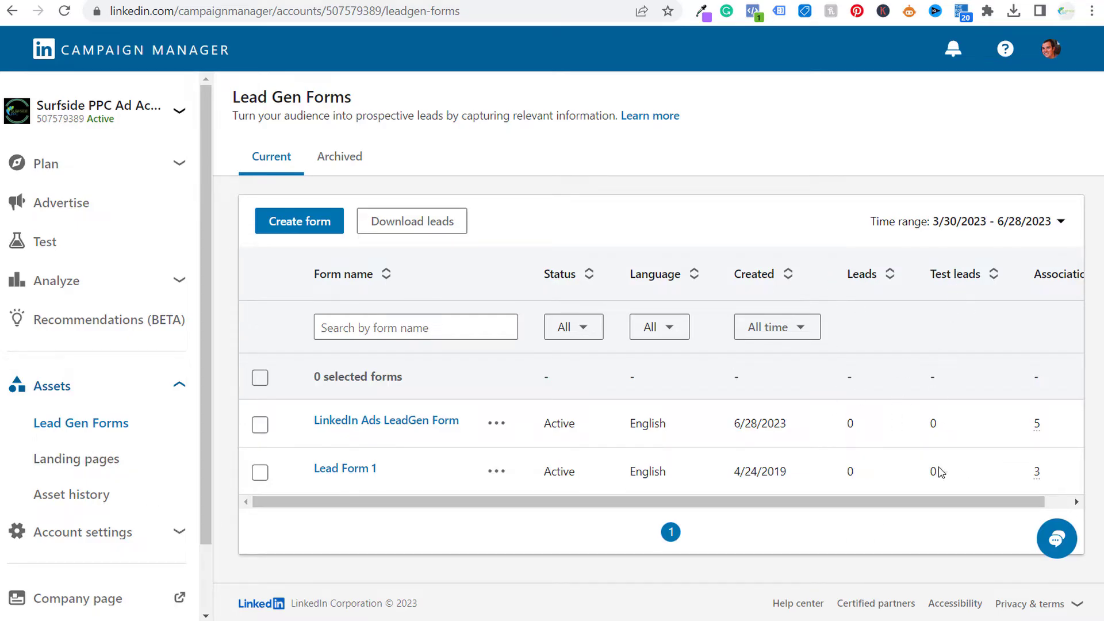
left_click_drag(930, 504, 1049, 509)
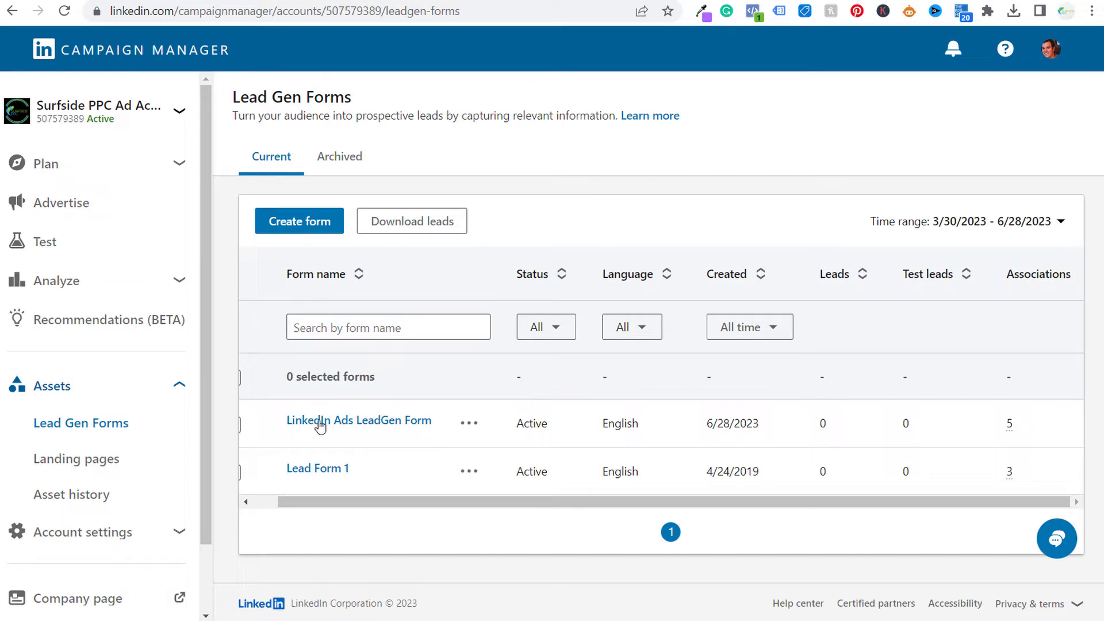
left_click_drag(424, 508, 329, 510)
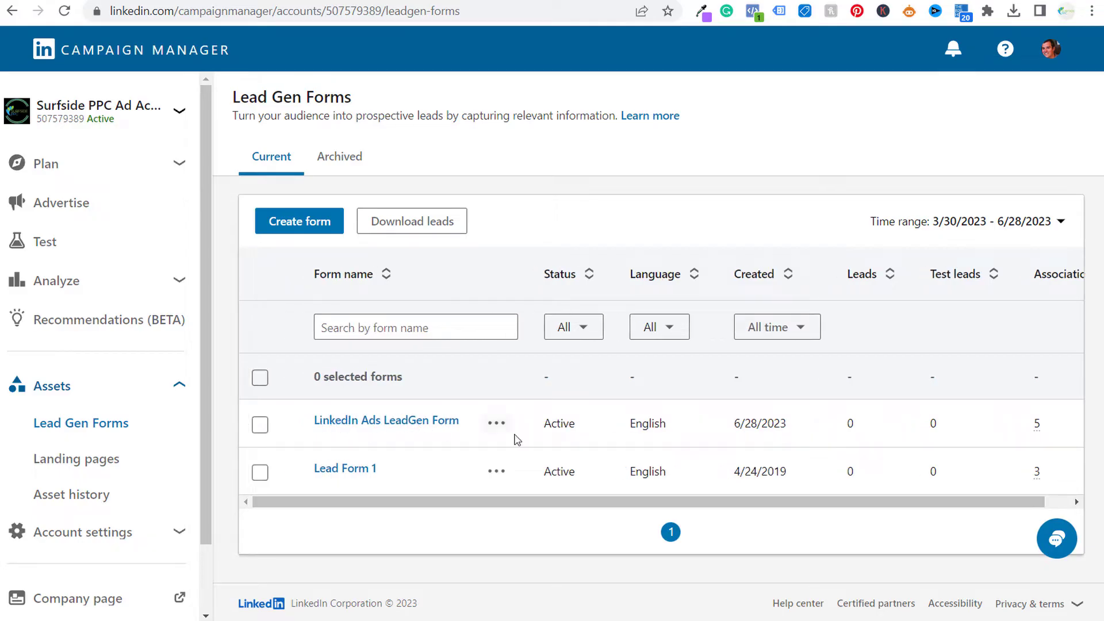
left_click(496, 423)
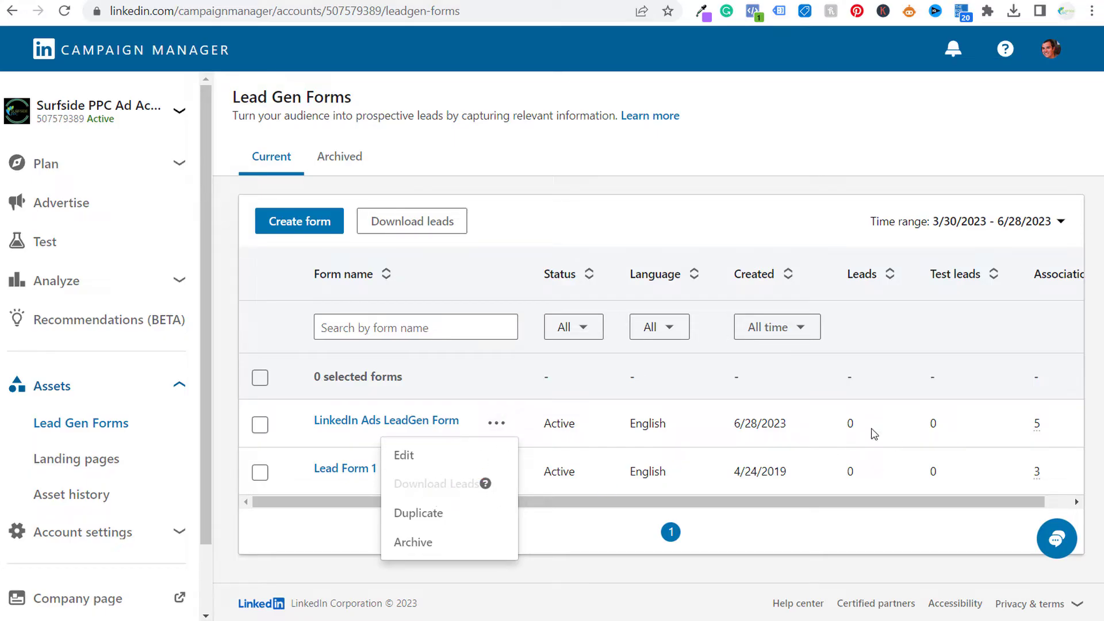
left_click(850, 427)
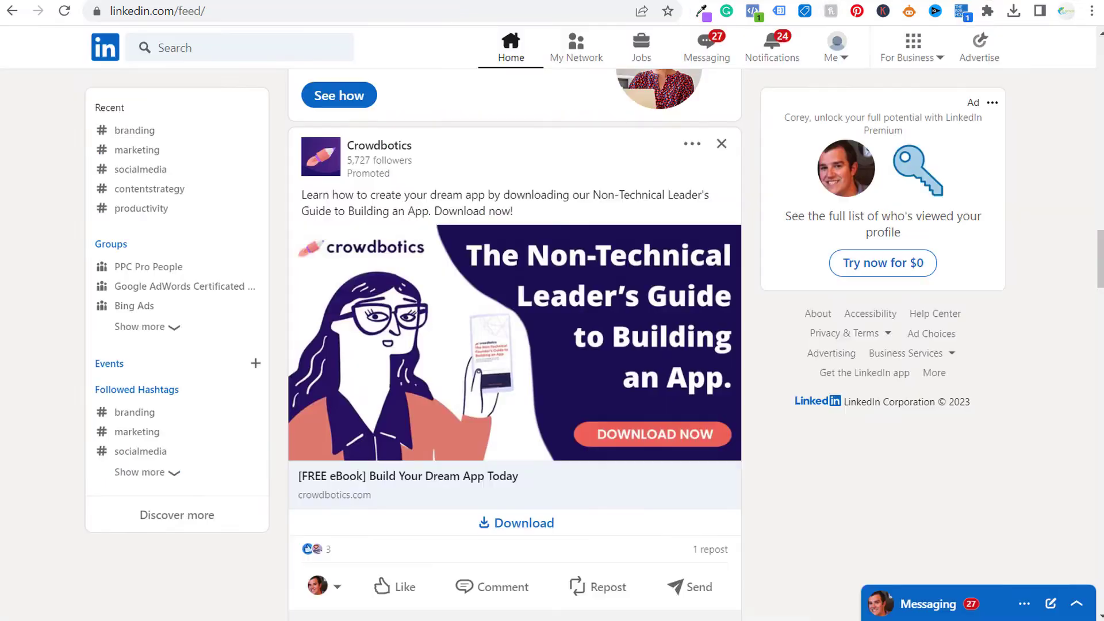
Switch to the LinkedIn feed, open the lead form from the Crowdbotics eBook ad, and read its headline and description.
left_click(823, 2)
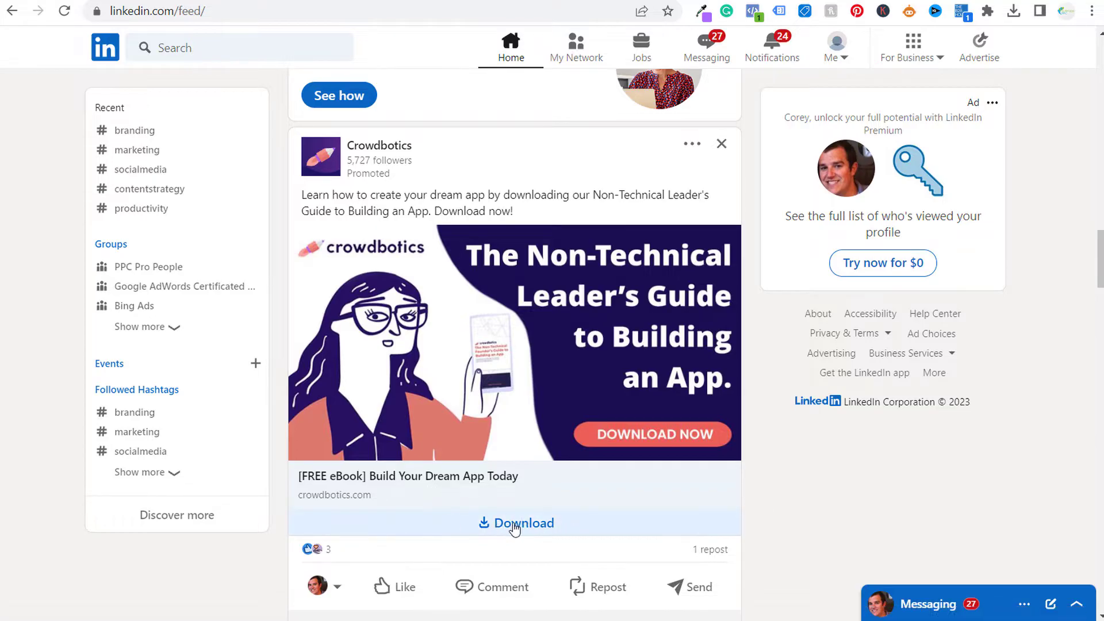
left_click(533, 526)
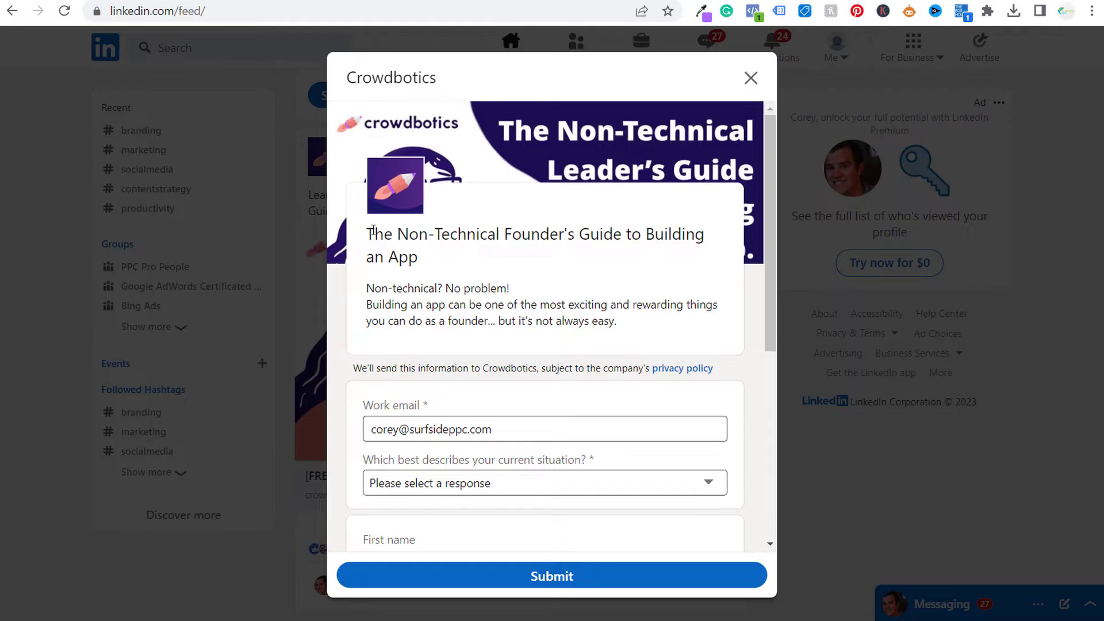
left_click_drag(368, 233, 496, 258)
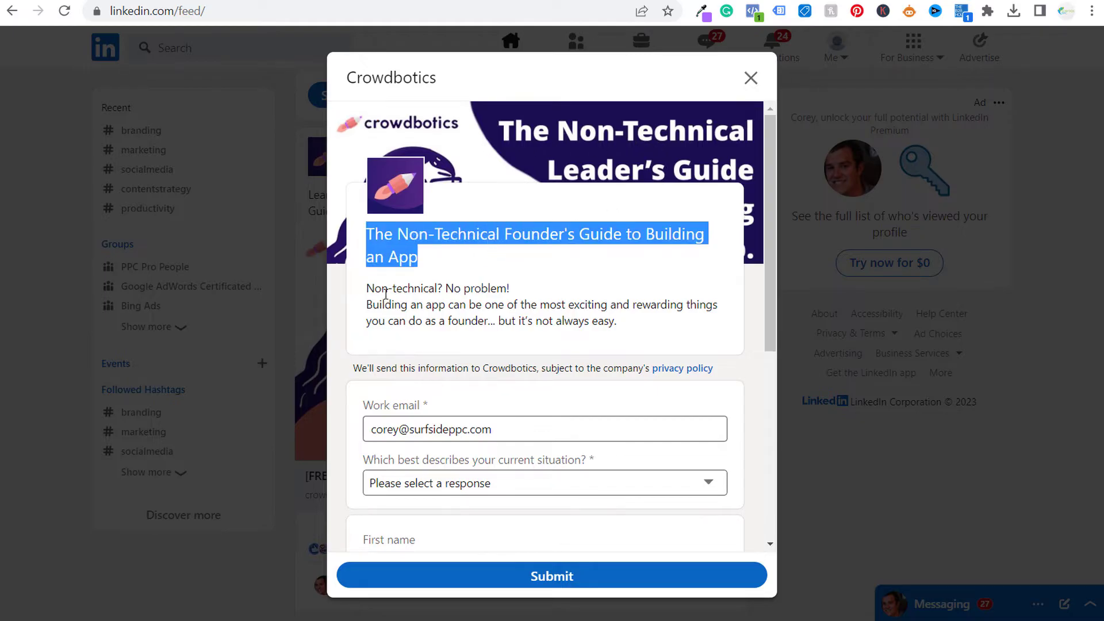
left_click_drag(368, 291, 656, 323)
left_click(655, 322)
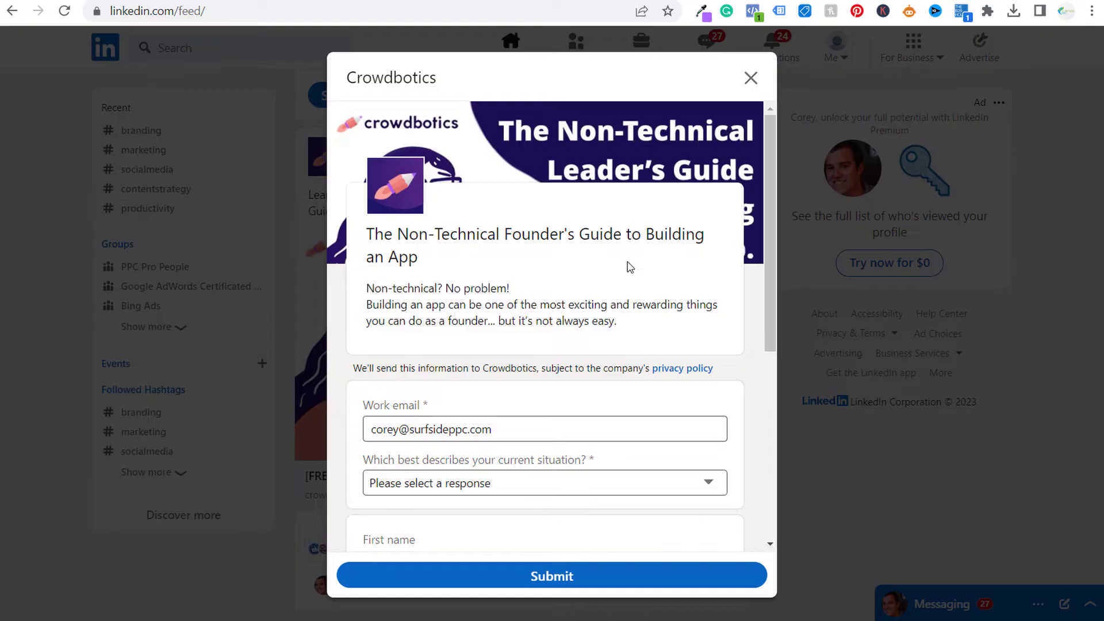
Review the Crowdbotics form's privacy notice, current-situation answer options and prefilled profile fields, then close it without submitting.
scroll(626, 264, "down", 1)
left_click_drag(454, 287, 541, 287)
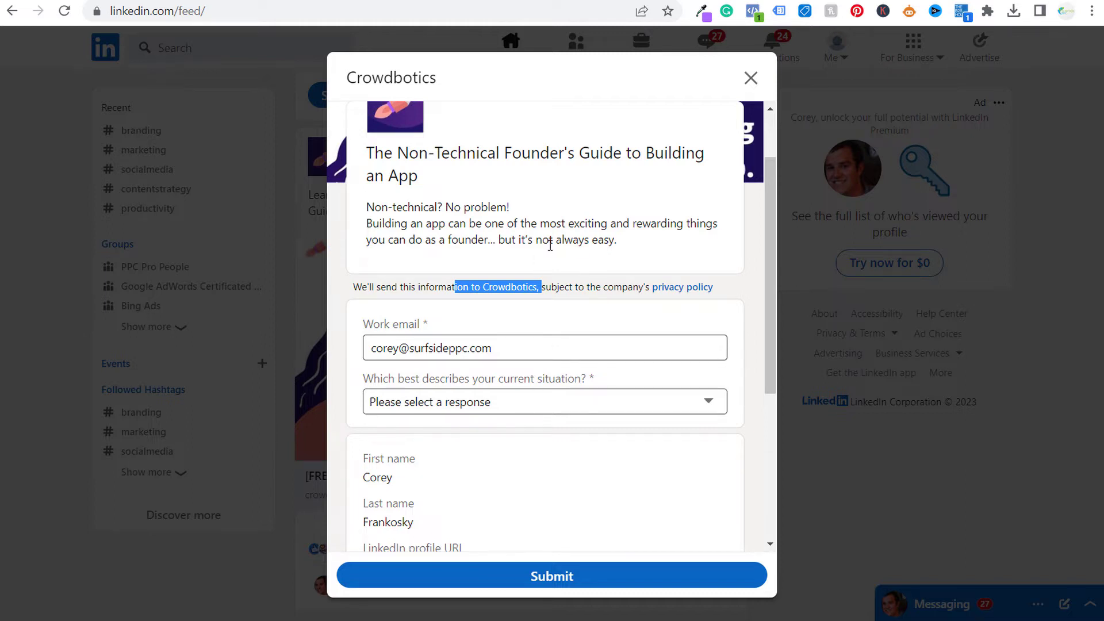
scroll(550, 245, "down", 1)
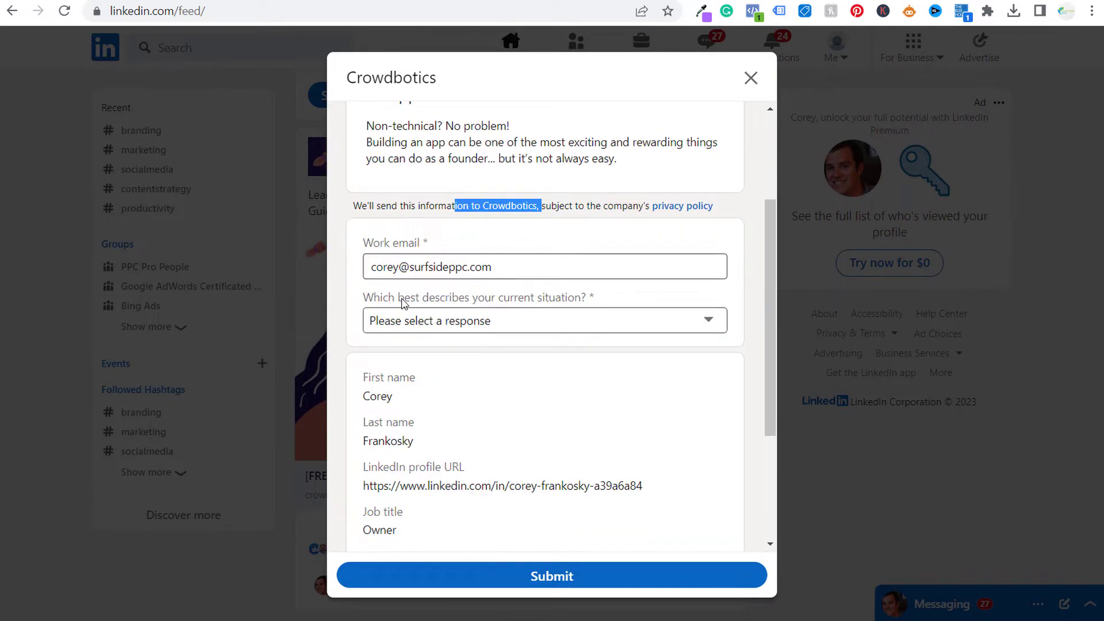
left_click(521, 326)
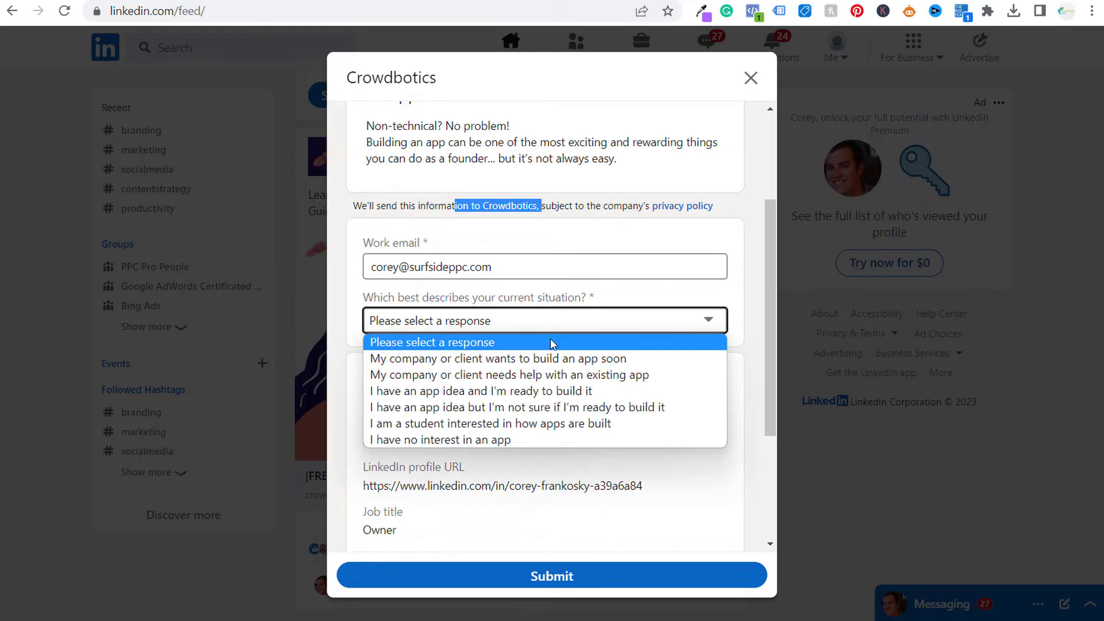
left_click(529, 299)
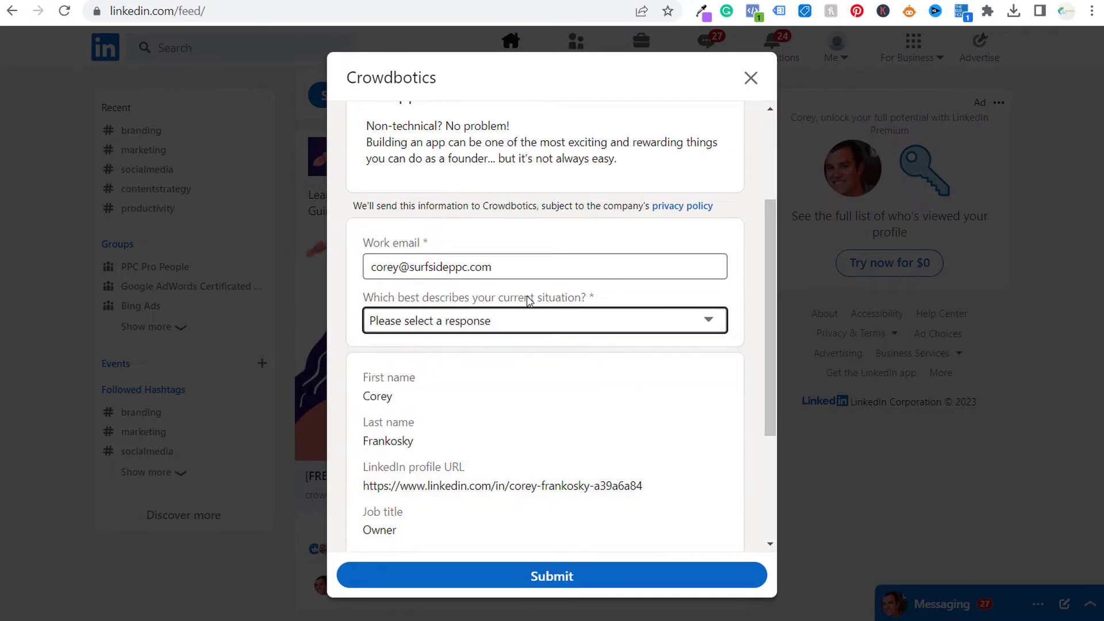
left_click(367, 387)
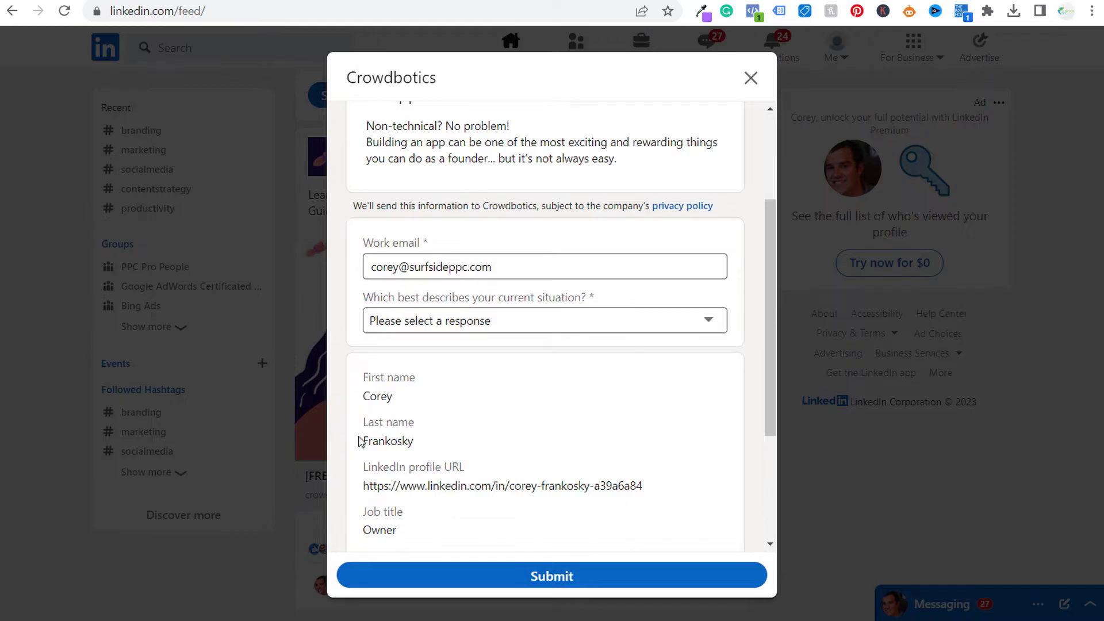
scroll(547, 466, "down", 1)
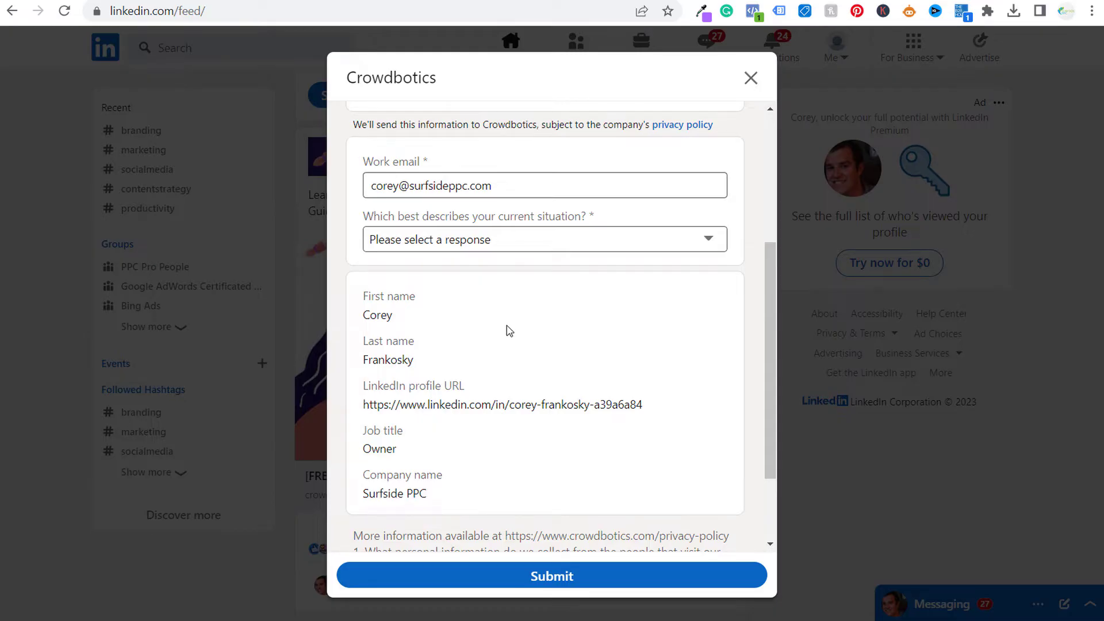
left_click(747, 78)
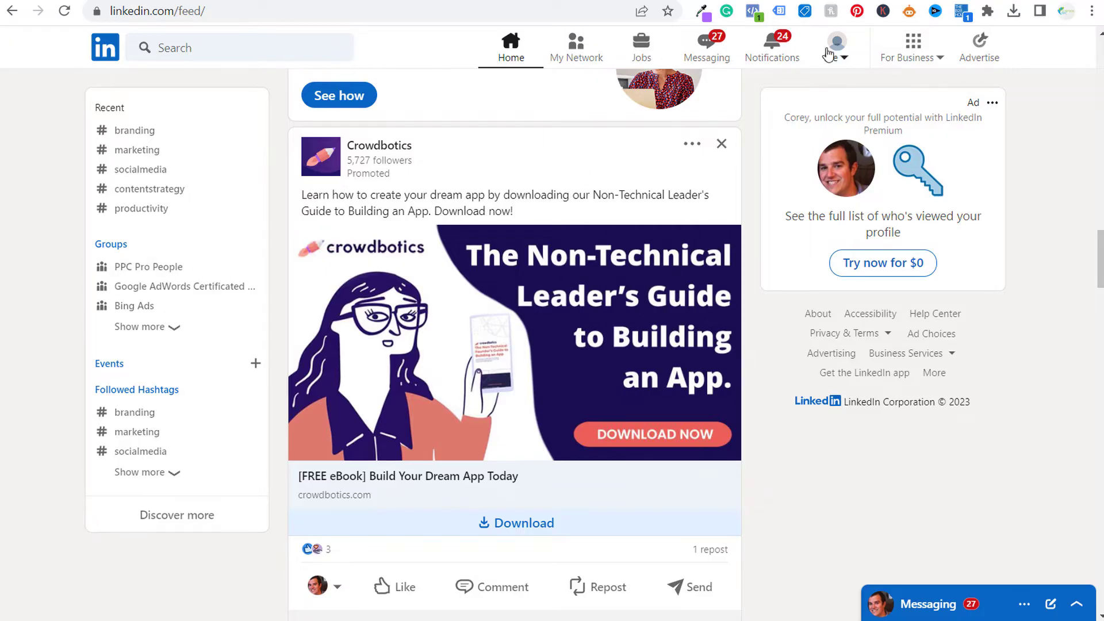
Refresh the feed, open the Constant Contact ad's sign-up form, examine its contact and prefilled profile fields, and close it.
left_click(510, 48)
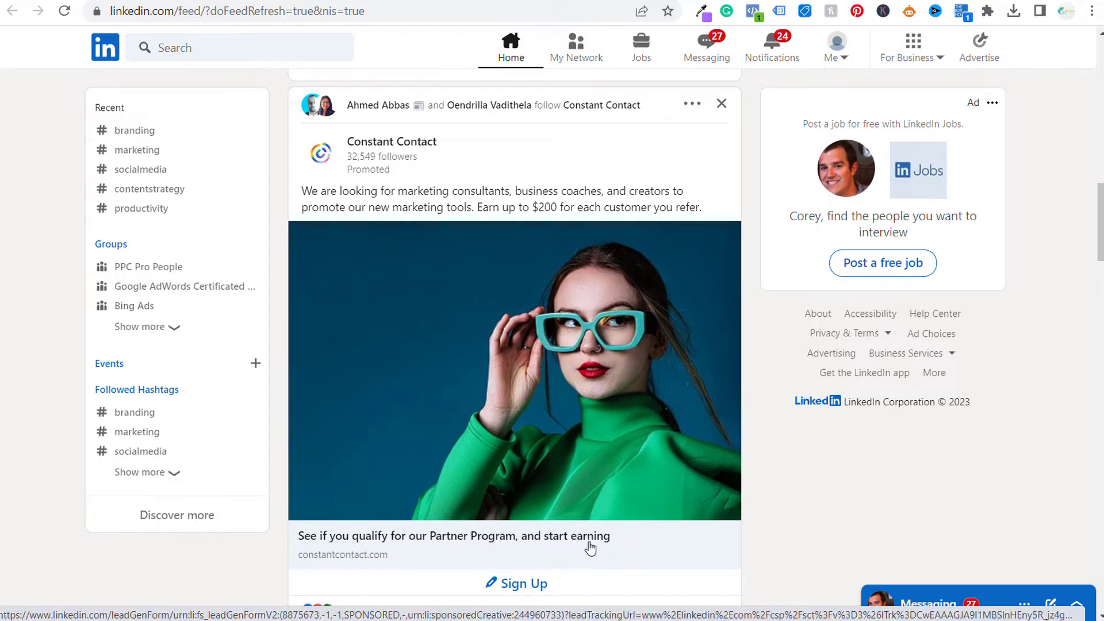
left_click(523, 585)
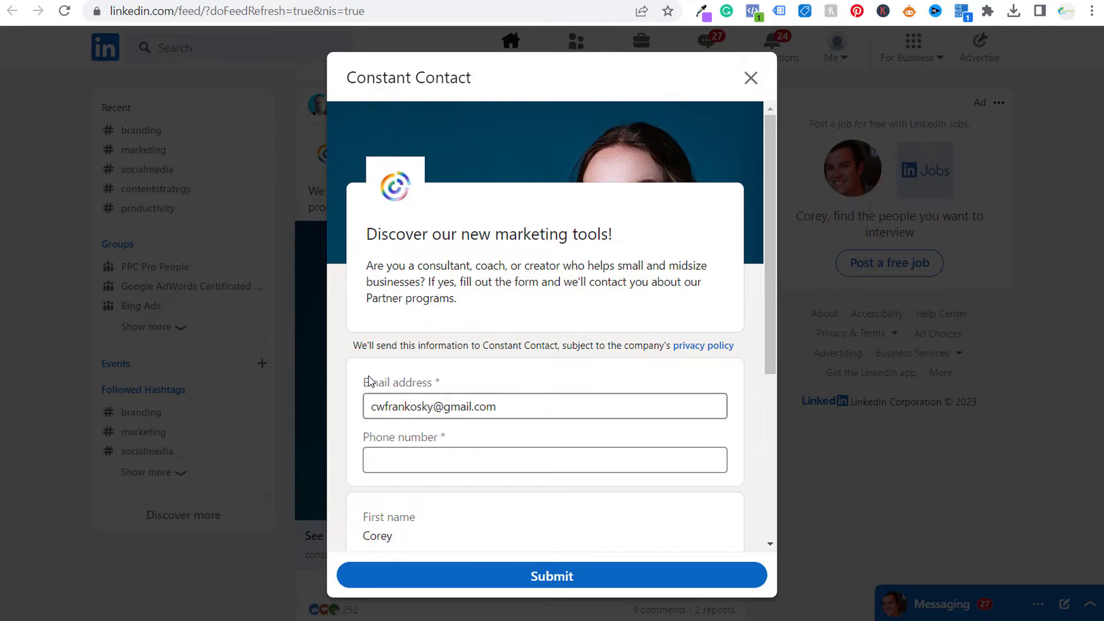
left_click_drag(364, 381, 514, 387)
left_click(423, 440)
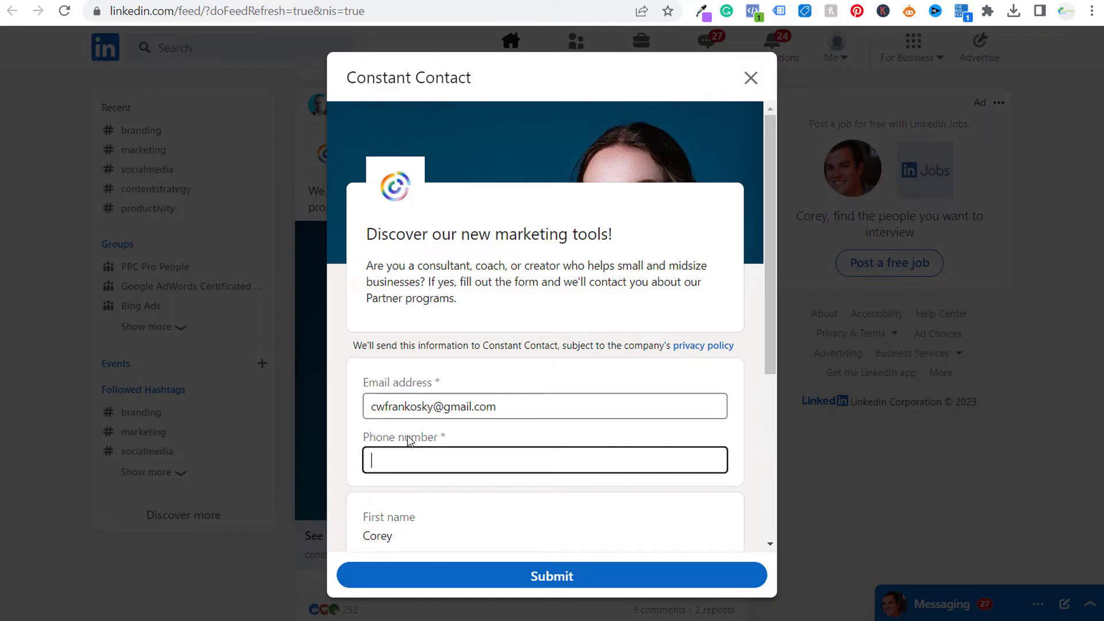
scroll(414, 426, "down", 4)
left_click_drag(359, 273, 470, 472)
left_click(481, 473)
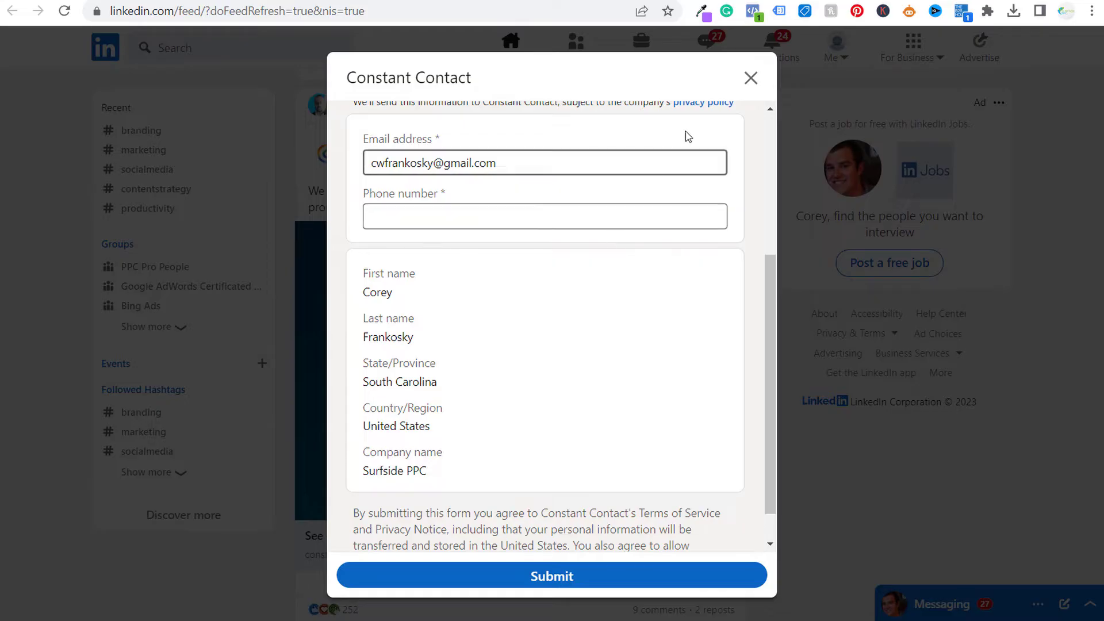
left_click(750, 77)
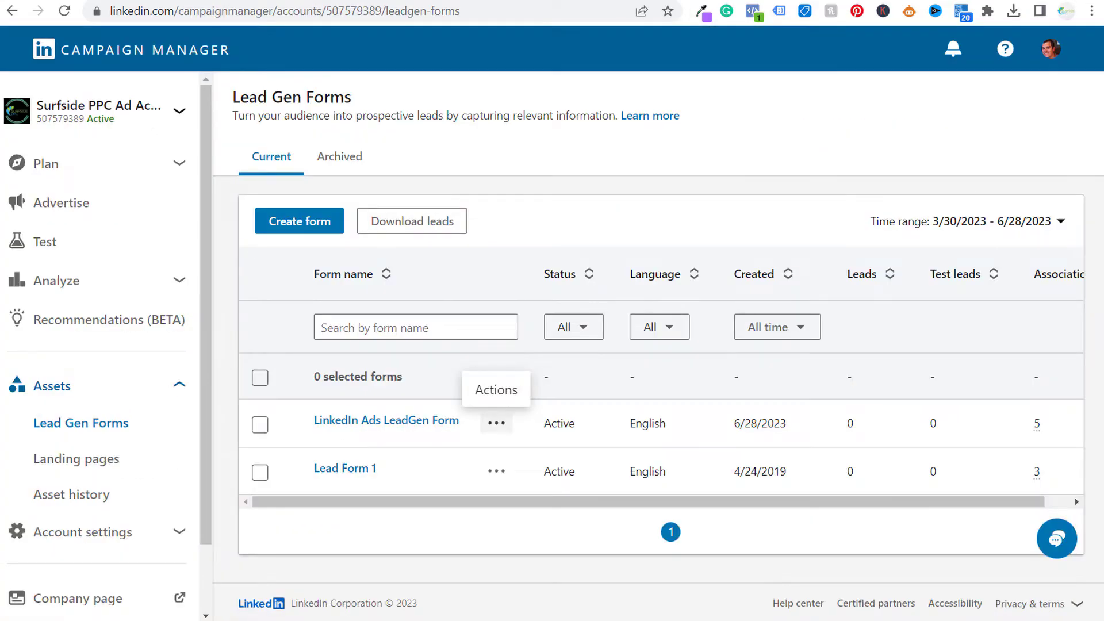
In Campaign Manager, start a new campaign group named "Lead Generation - Surfside PPC Google Ads Audit".
left_click(76, 203)
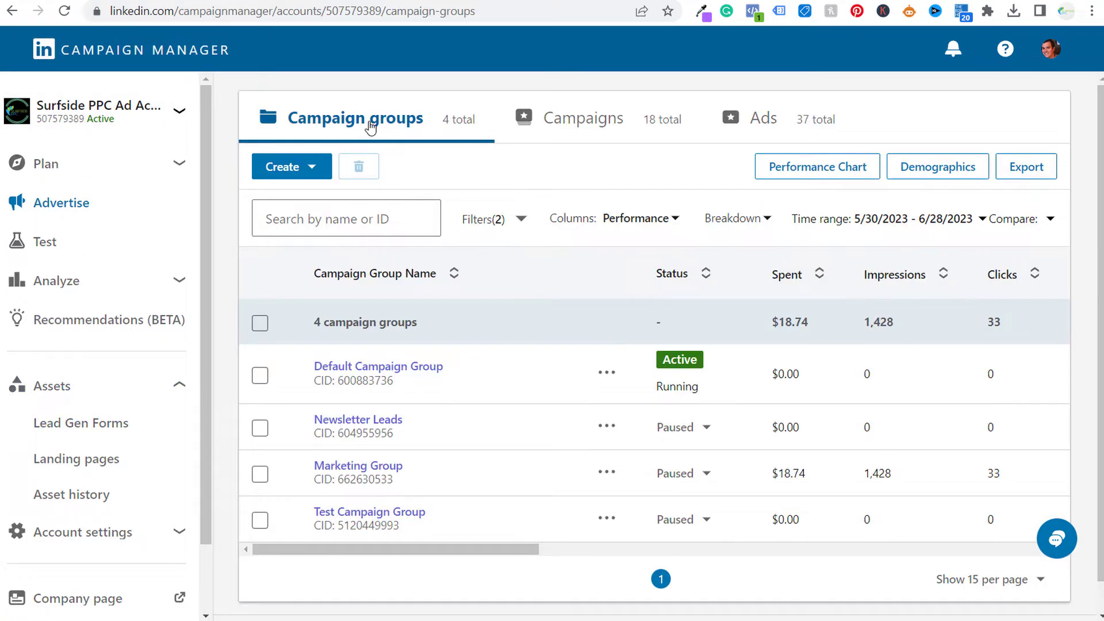
left_click(310, 167)
left_click(301, 259)
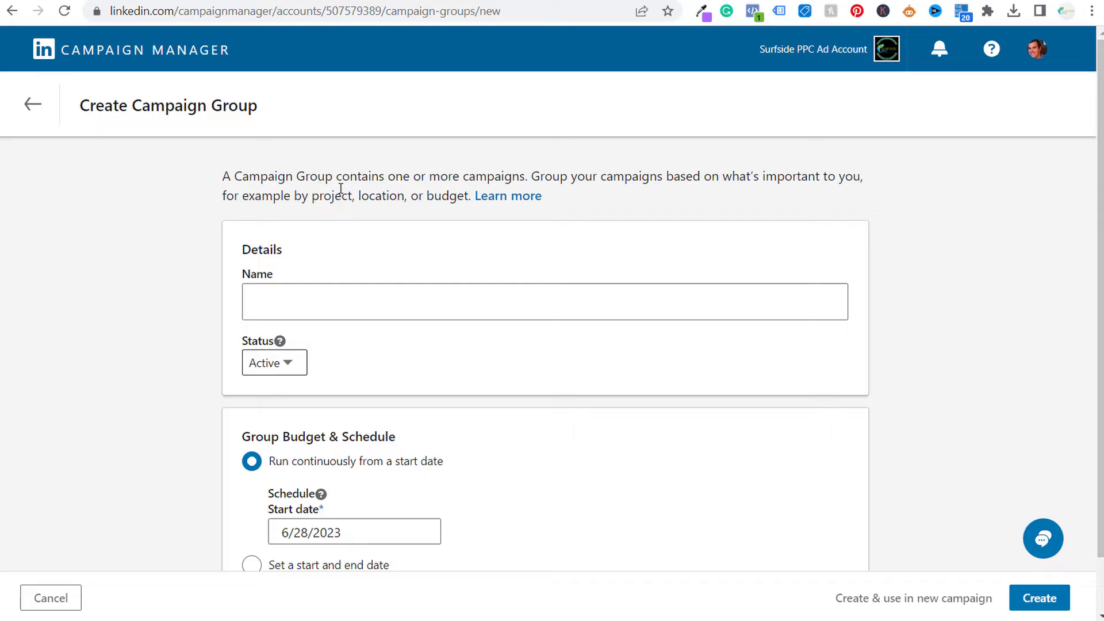
left_click(323, 295)
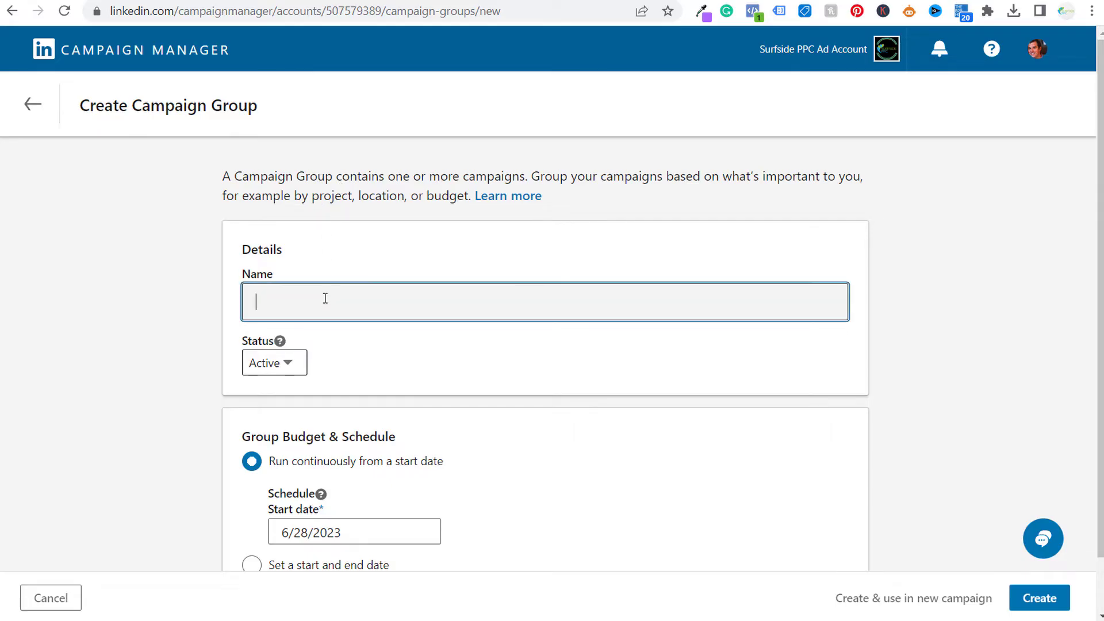
type("Lead Generation -")
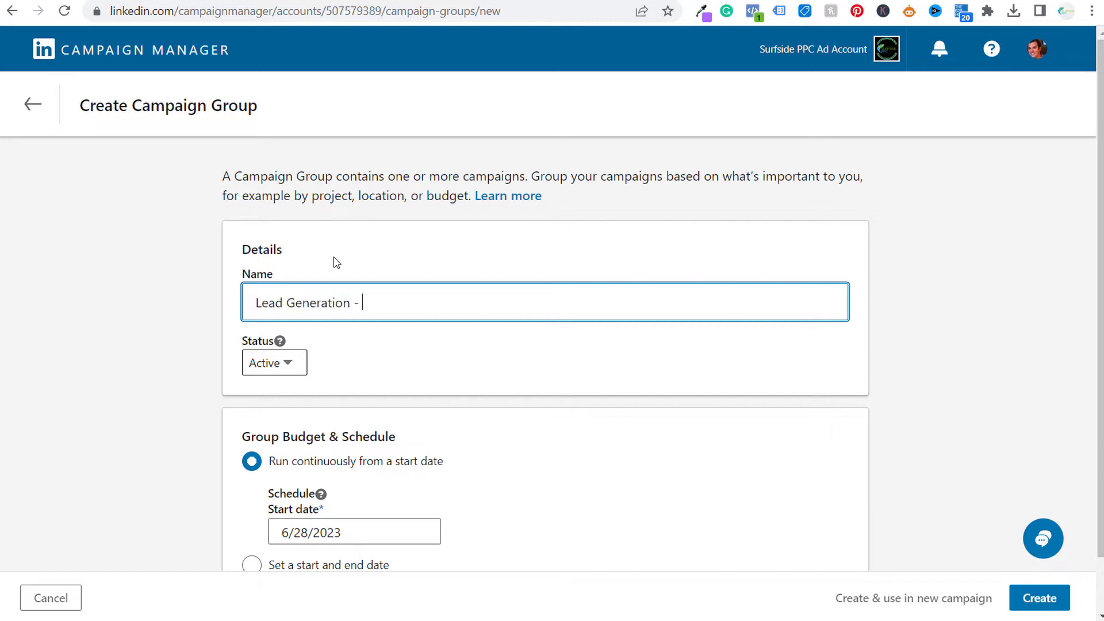
type(" Surfside PPC Go")
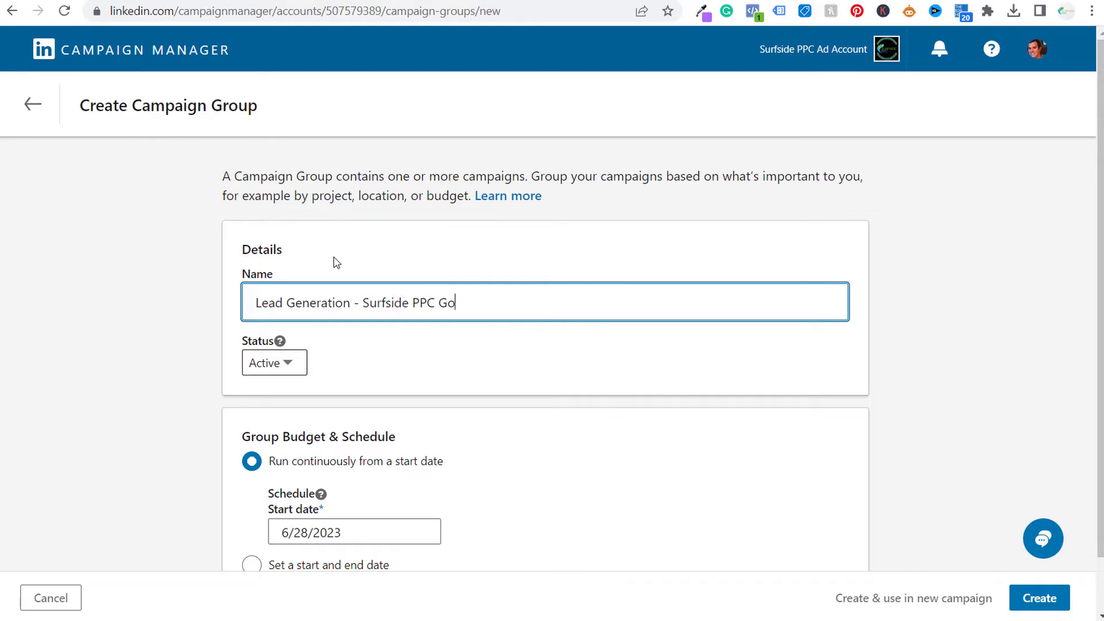
type("ogle Ads Audit")
left_click(656, 241)
Schedule the campaign group with a start and end date plus a budget, and set the total budget to $5,000.
scroll(656, 240, "down", 1)
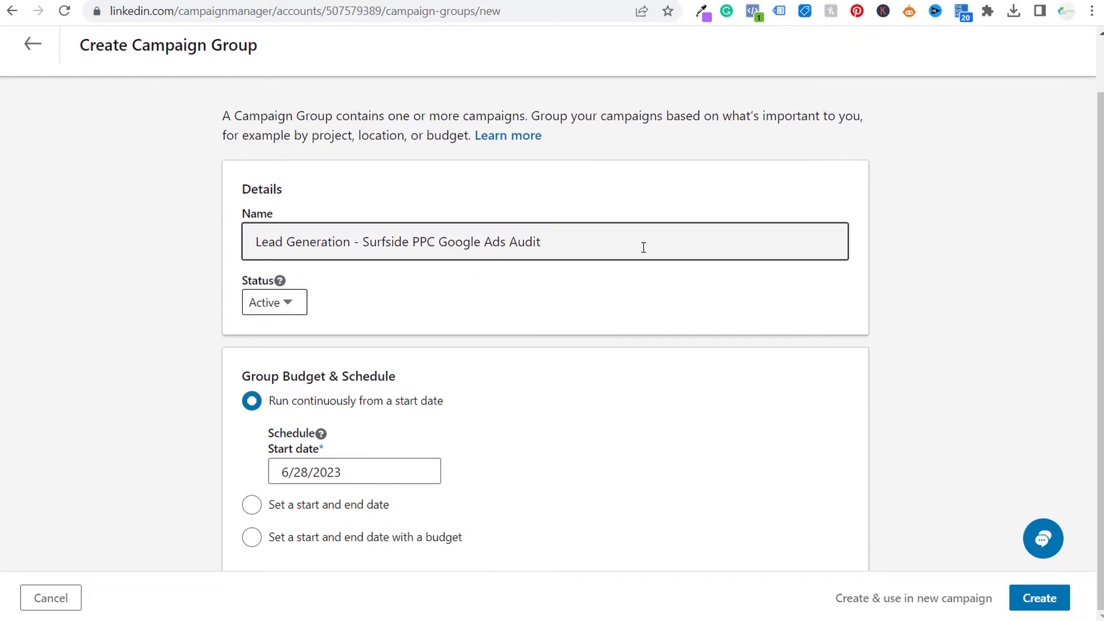
left_click(252, 538)
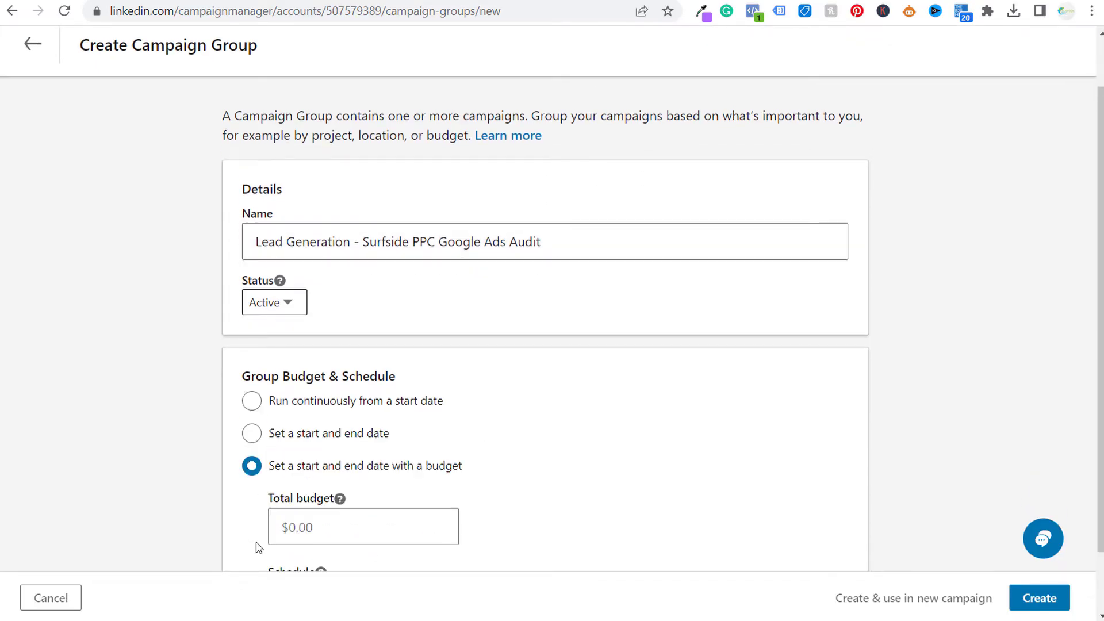
scroll(562, 433, "down", 1)
left_click(340, 459)
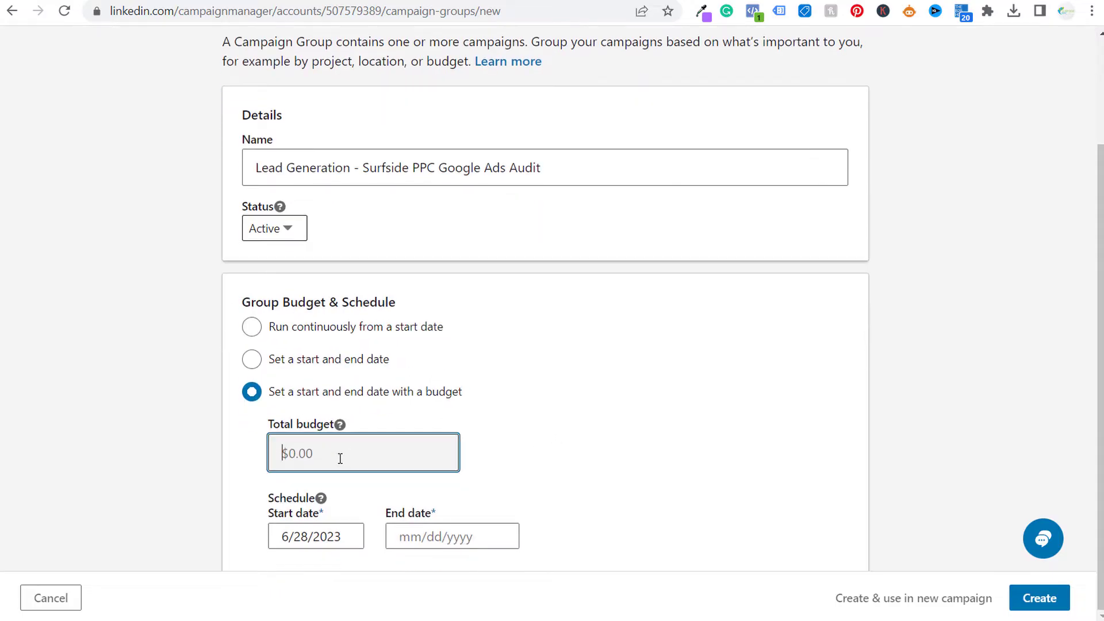
type("5")
type("000")
Set the campaign group's end date to 7/31/2023.
left_click(477, 543)
left_click(637, 194)
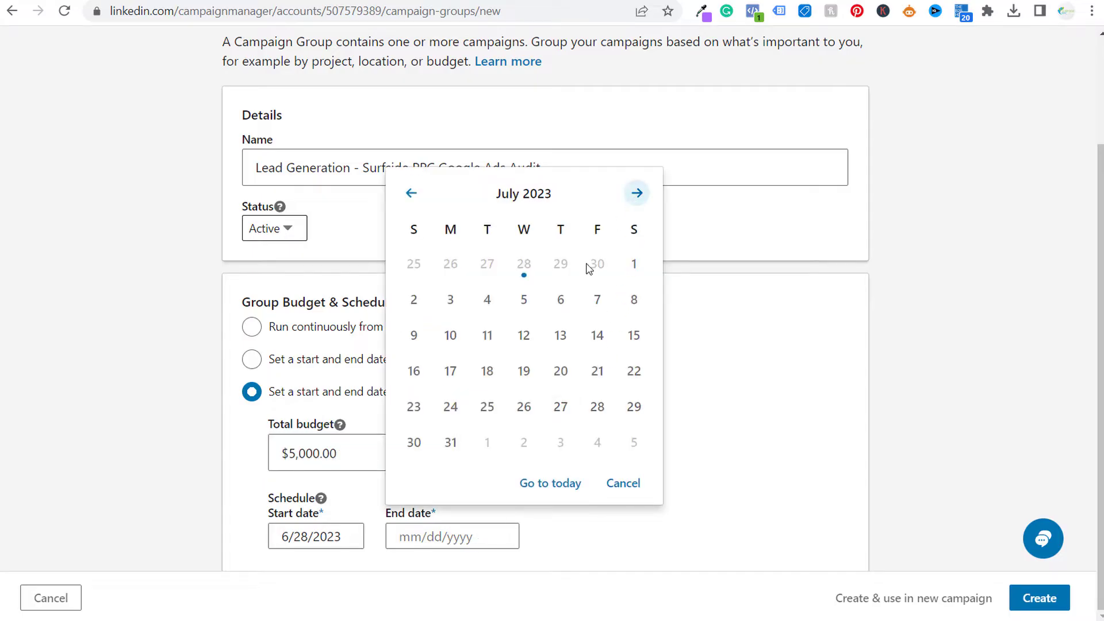
left_click(457, 446)
left_click(458, 451)
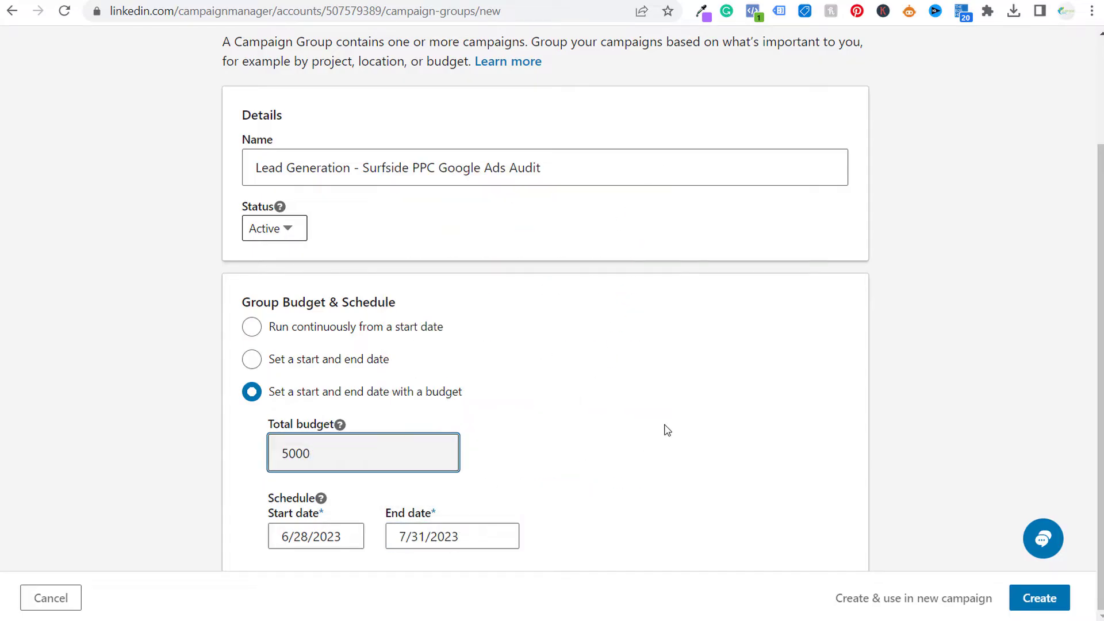
left_click(988, 288)
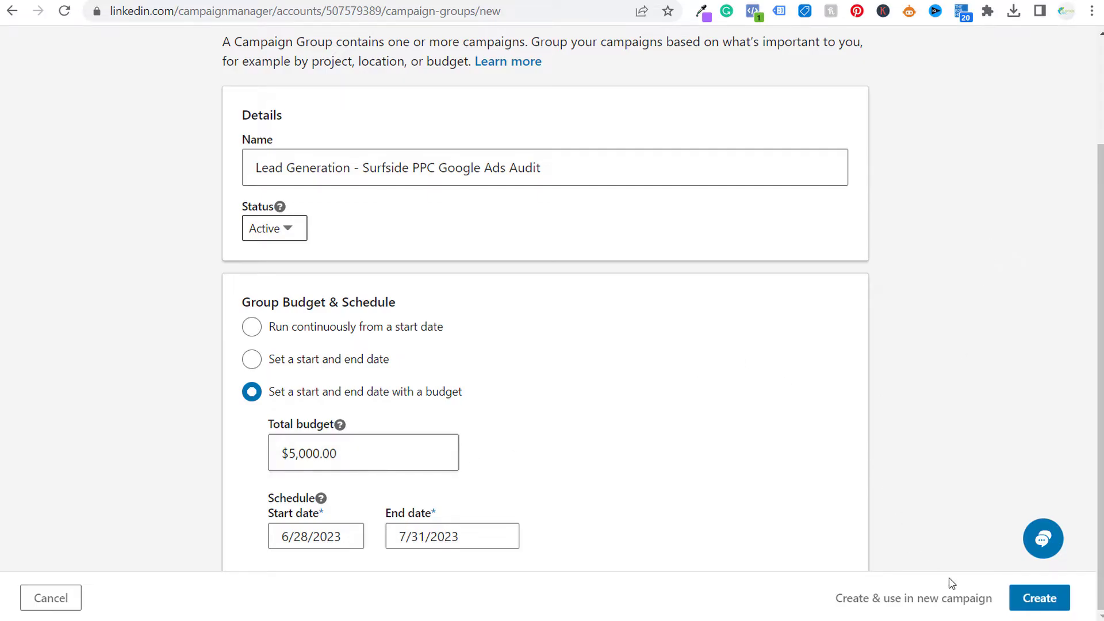
Create the campaign group and open the "Lead Generation - Surfside PPC Google Ads Audit" group to show its campaigns.
left_click(1033, 600)
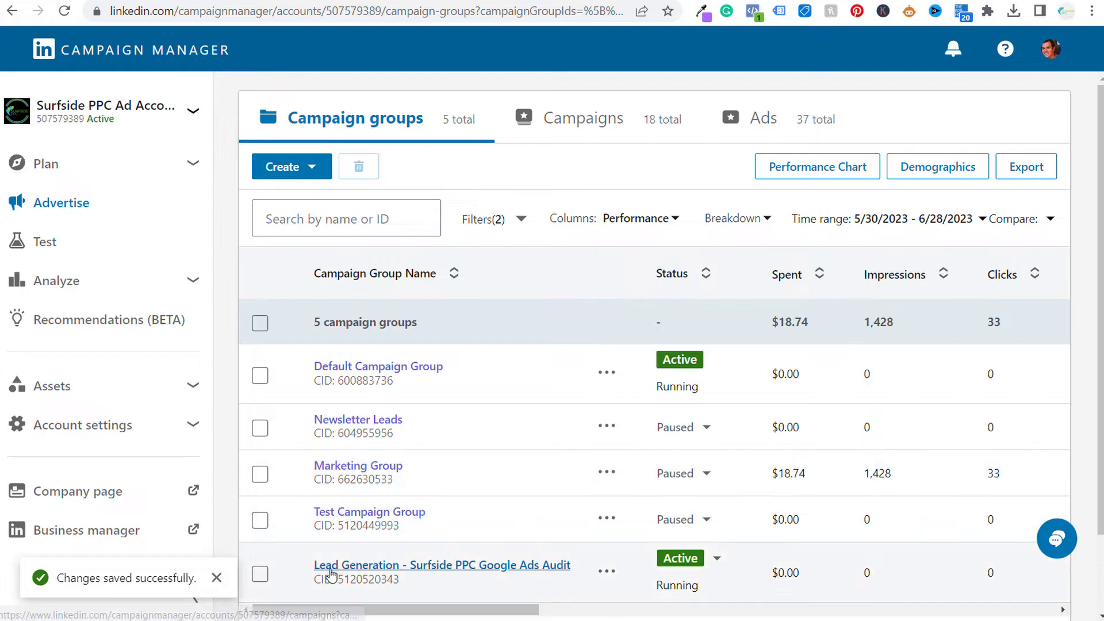
left_click(429, 569)
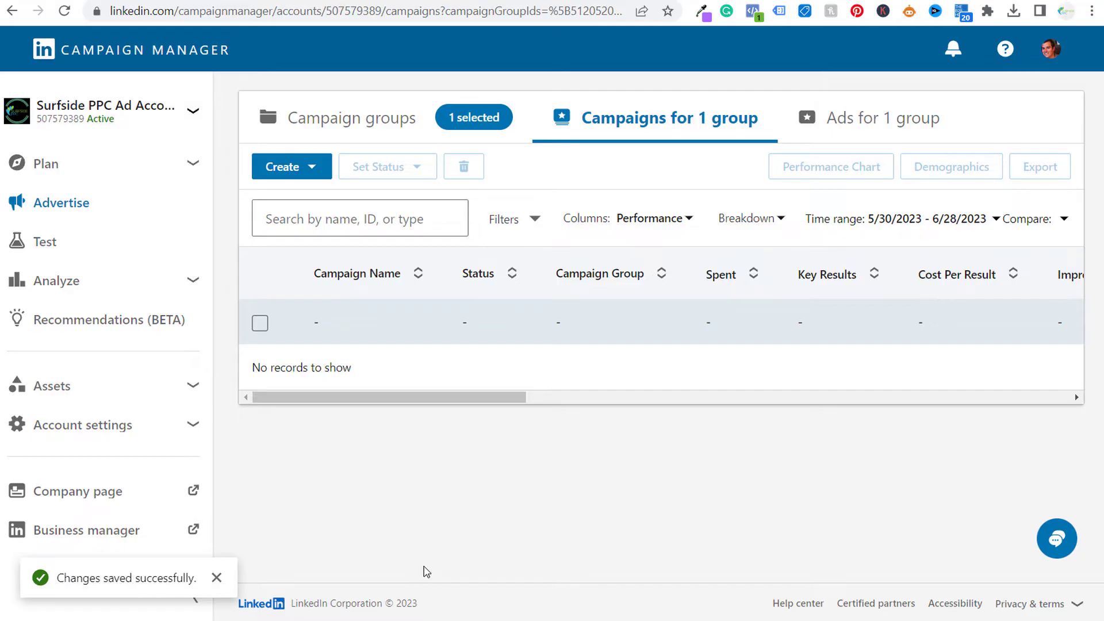
Create a new campaign in the "Lead Generation - Surfside PPC Google Ads Audit" group with the Lead generation objective.
left_click(325, 167)
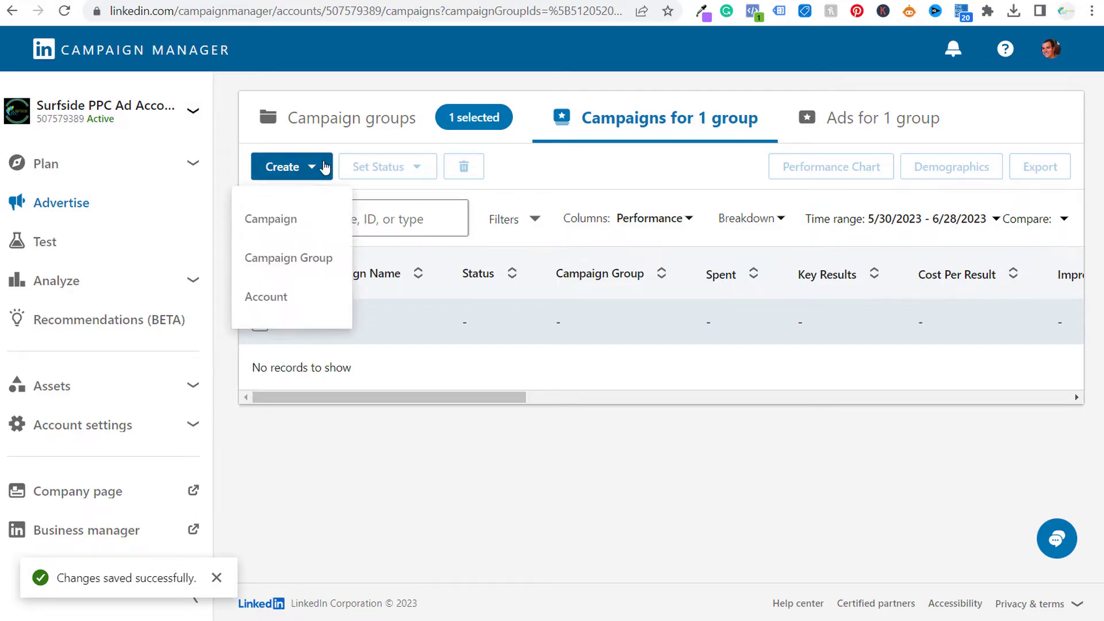
left_click(292, 219)
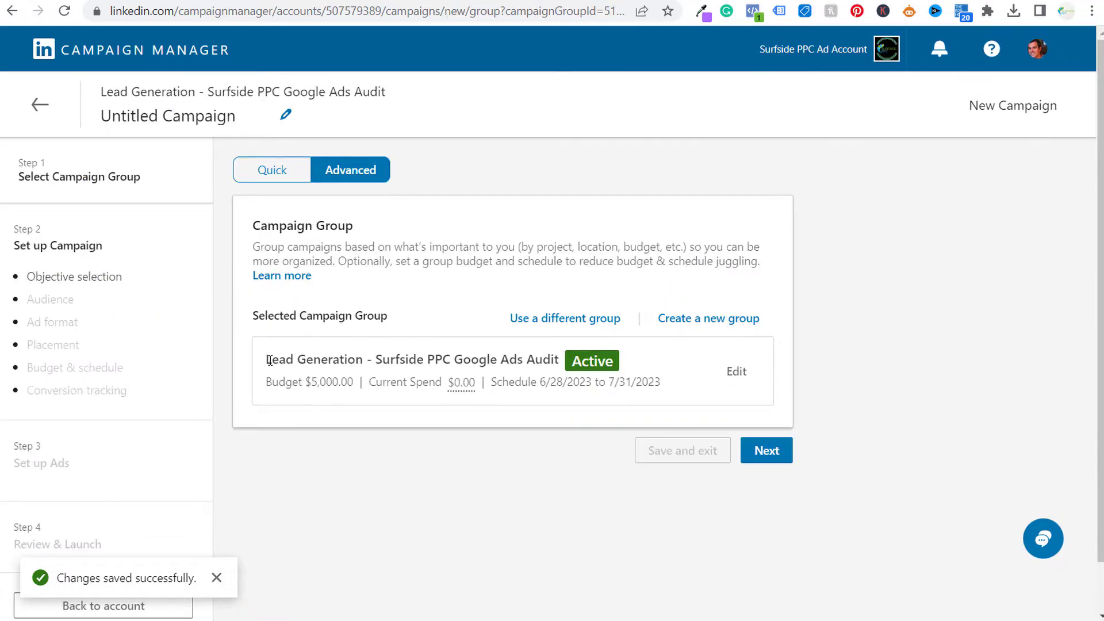
left_click_drag(272, 361, 408, 362)
left_click(544, 362)
left_click(749, 454)
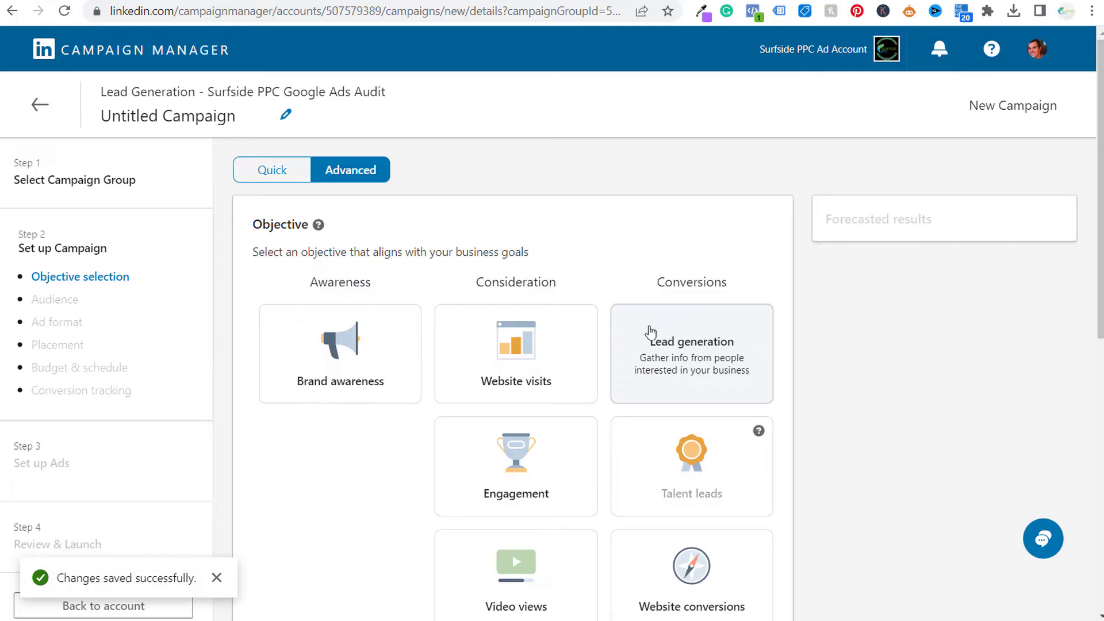
left_click(698, 364)
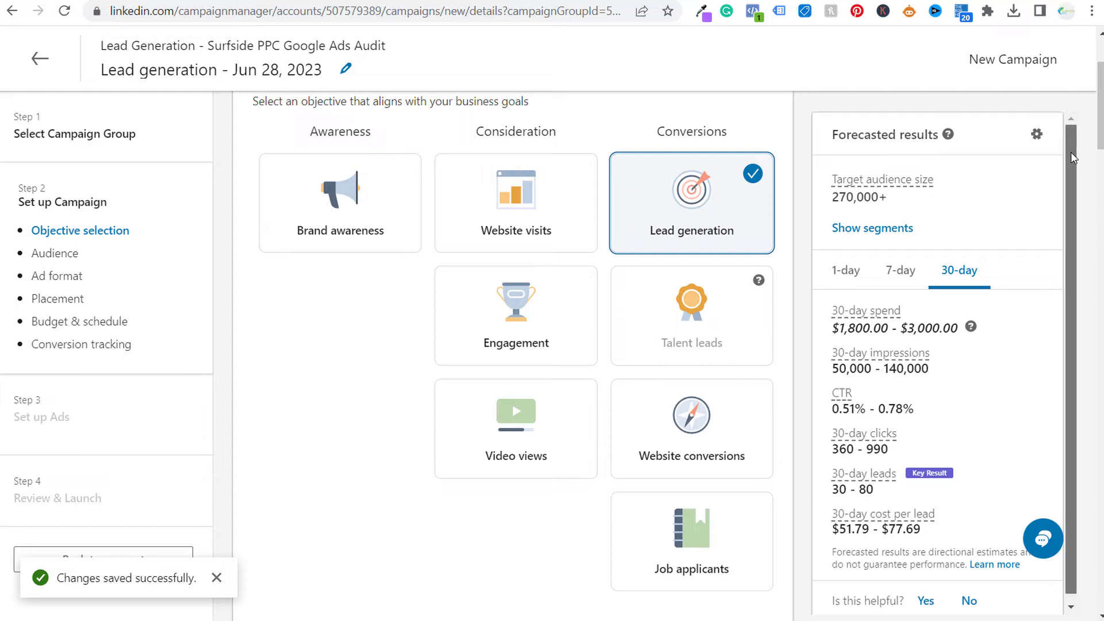
Examine the 30-day forecasted results for the campaign, including spend, impressions, clicks, leads and cost per lead.
scroll(1070, 152, "down", 1)
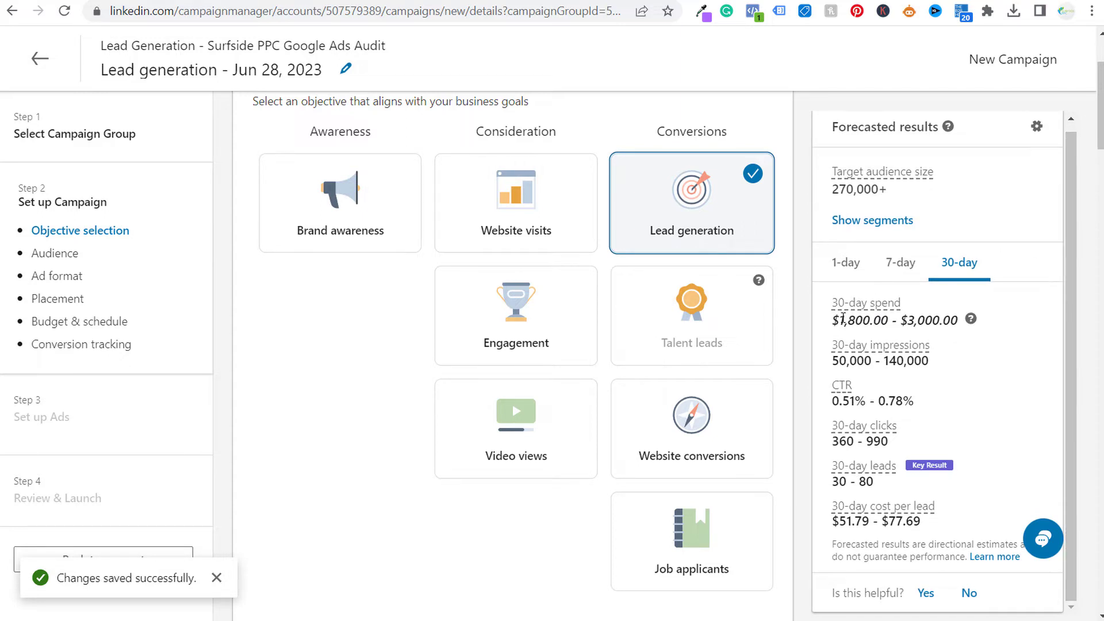
left_click_drag(840, 320, 928, 324)
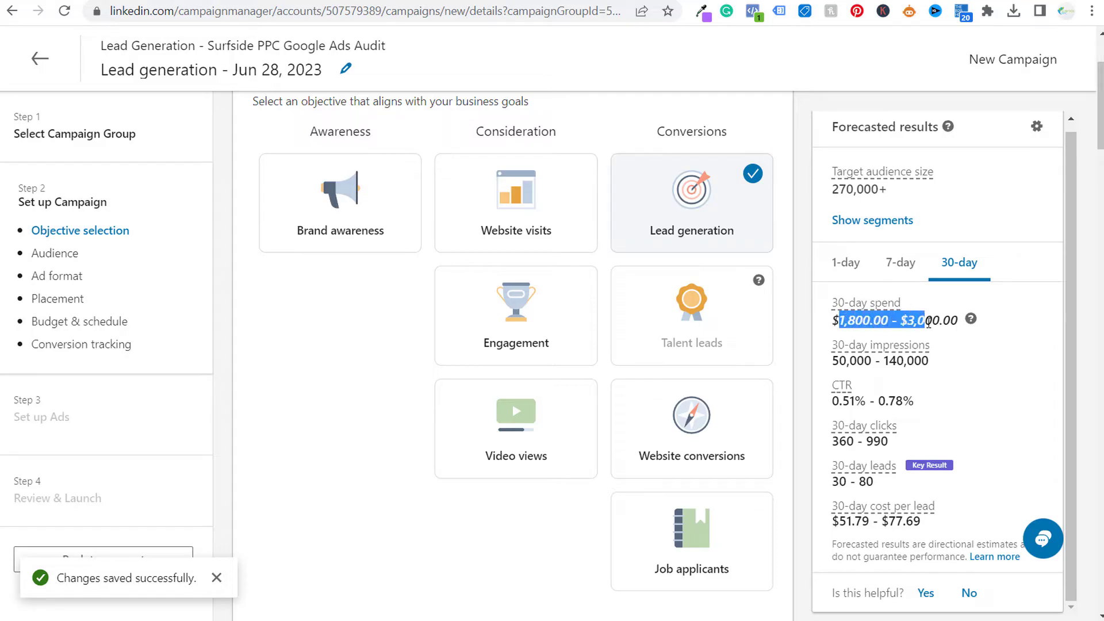
left_click_drag(832, 361, 952, 363)
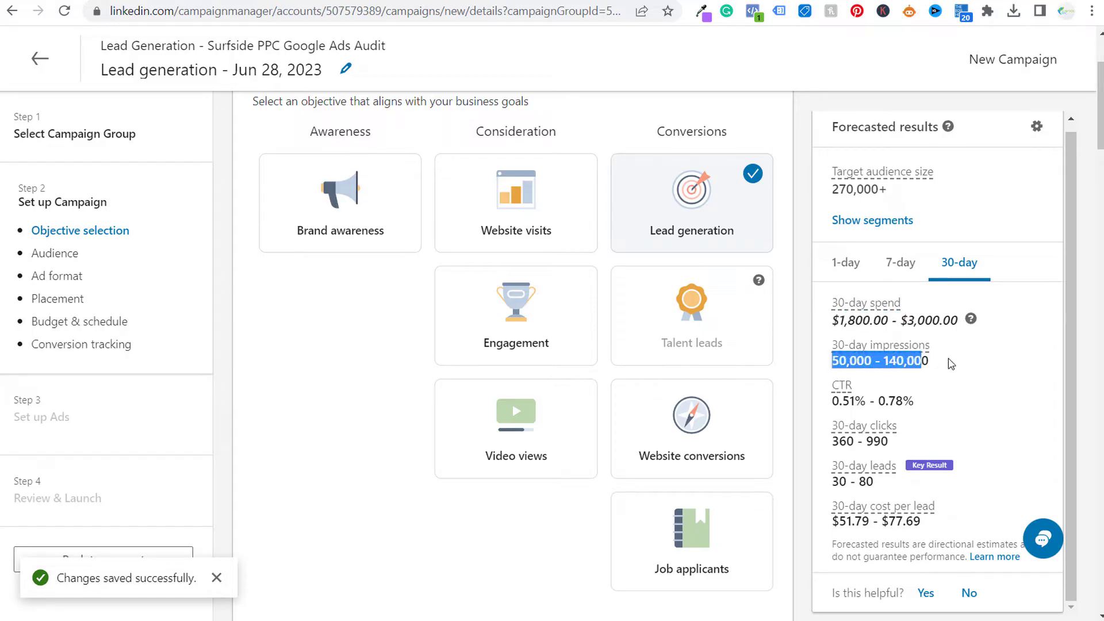
left_click(952, 364)
left_click_drag(833, 442, 898, 447)
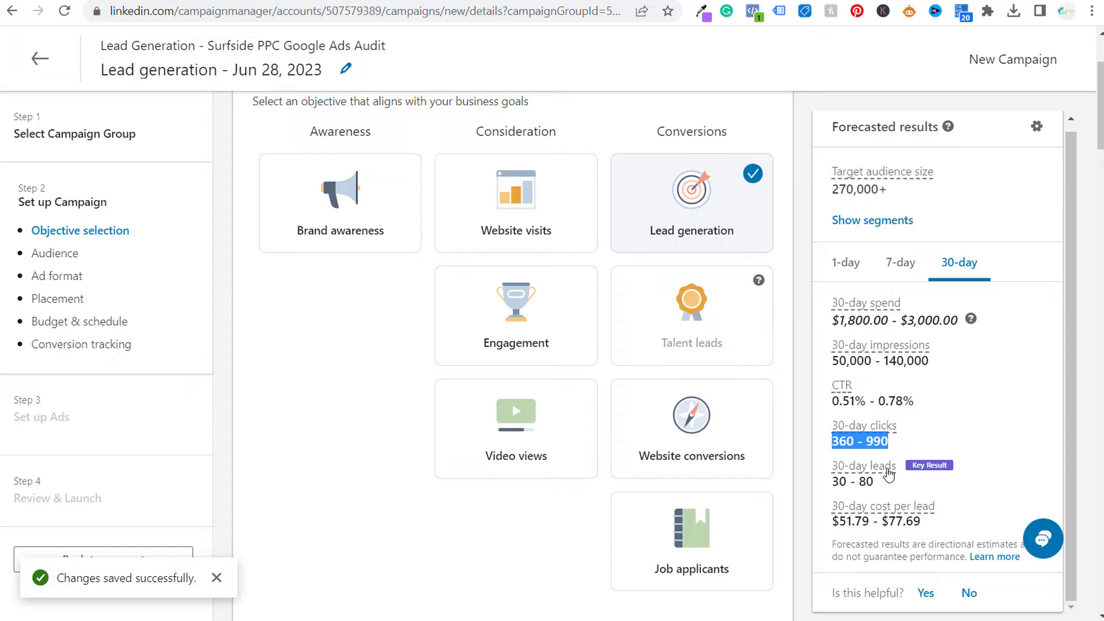
left_click_drag(834, 480, 872, 481)
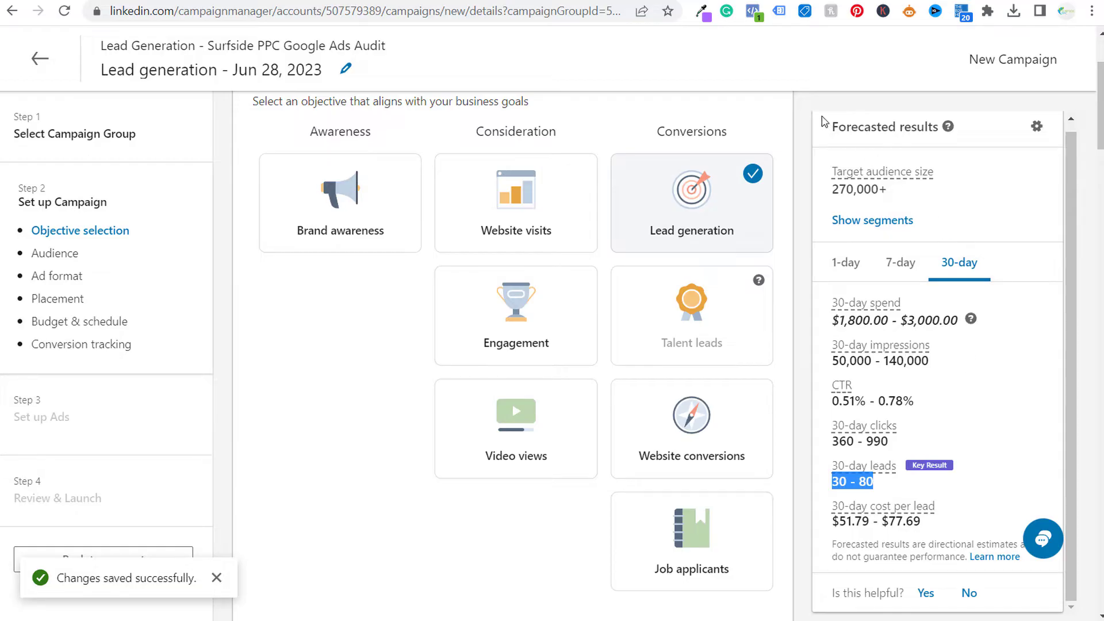
left_click(804, 139)
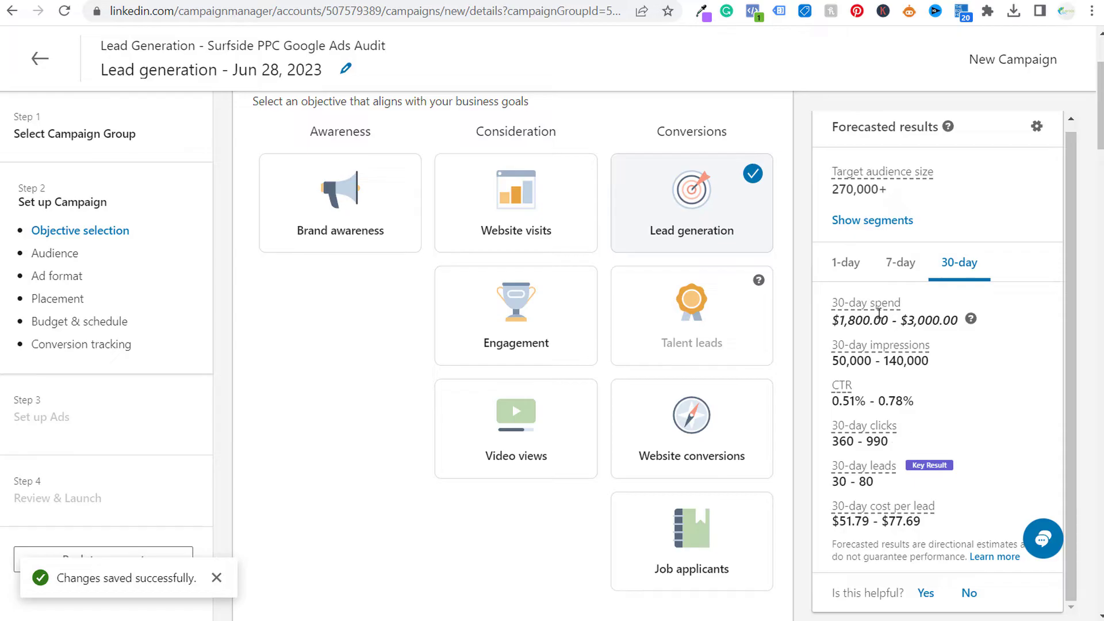
left_click_drag(856, 324, 924, 325)
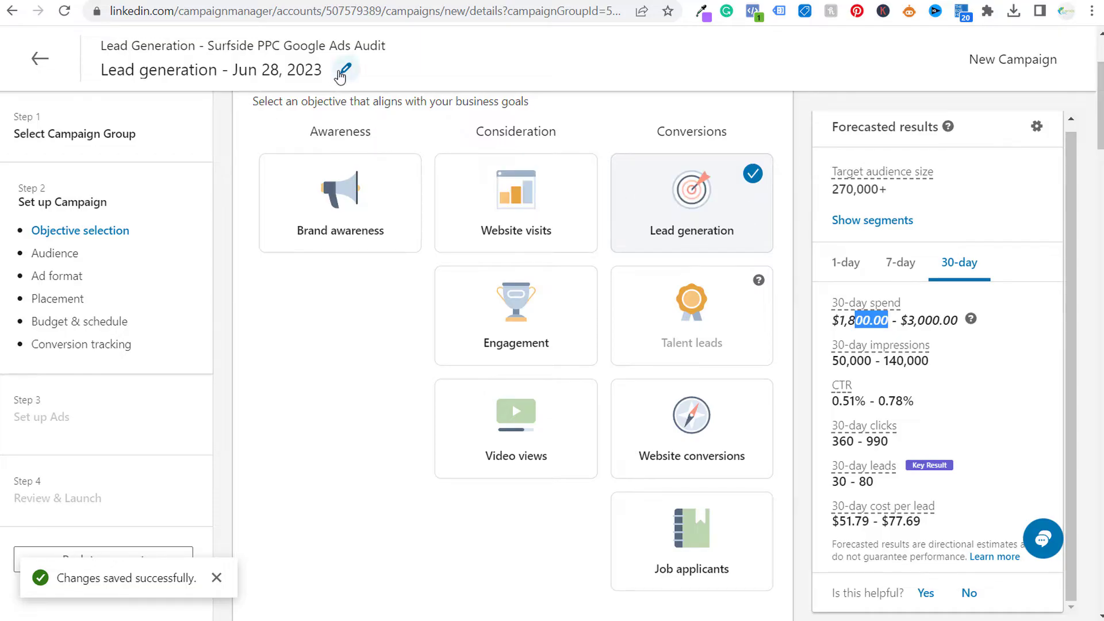
Examine the campaign name and the audience's location, profile language and targeting attributes.
left_click(346, 68)
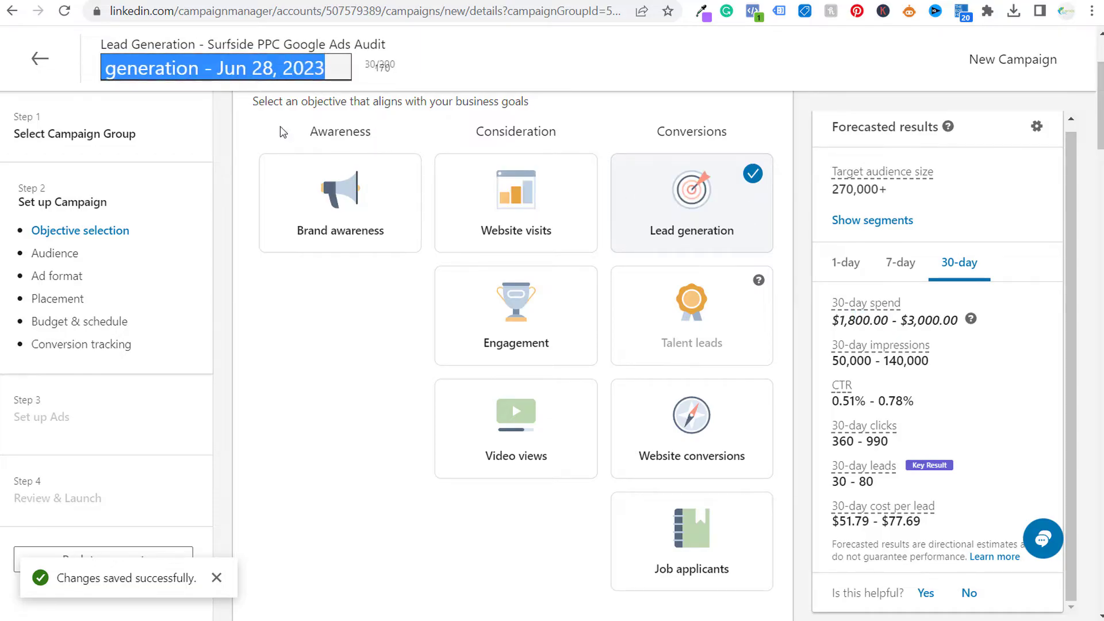
left_click(320, 323)
scroll(325, 334, "down", 8)
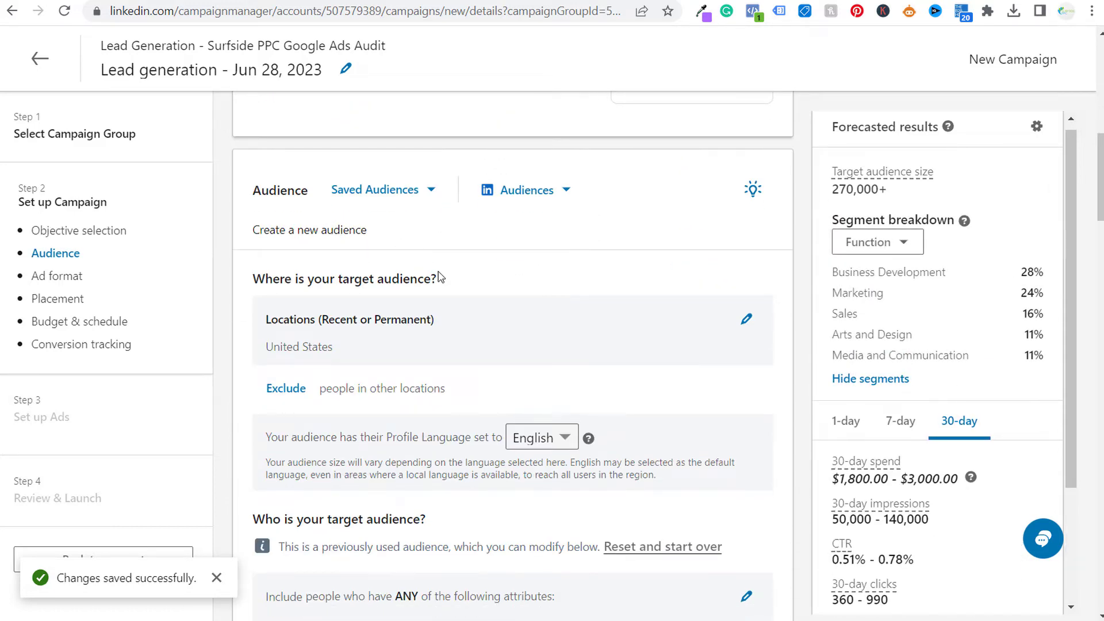
scroll(438, 277, "down", 3)
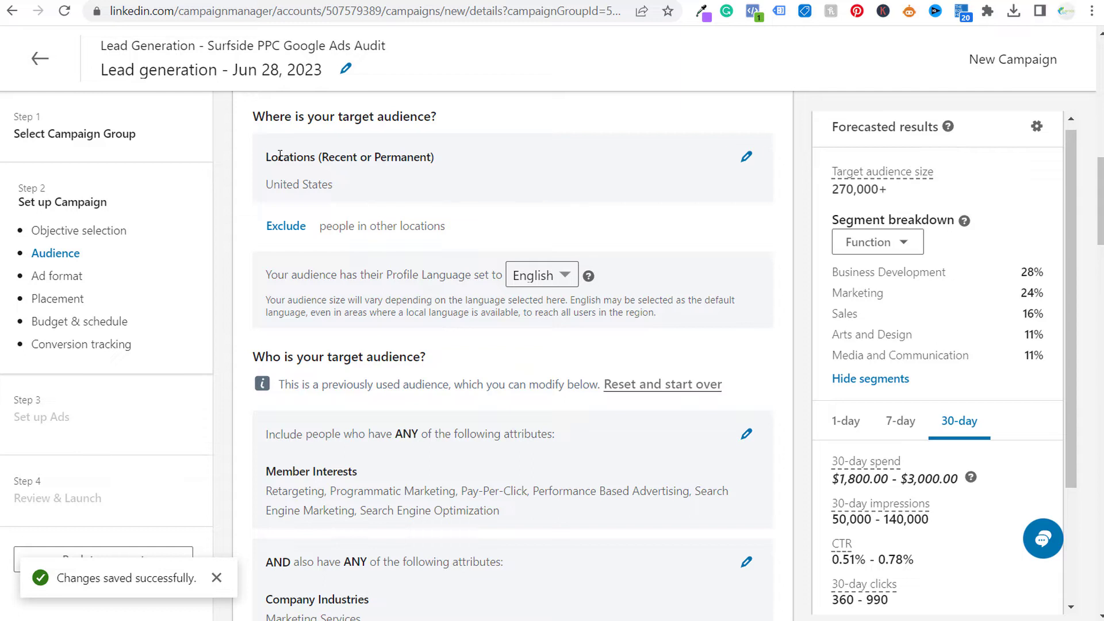
left_click_drag(348, 192, 273, 156)
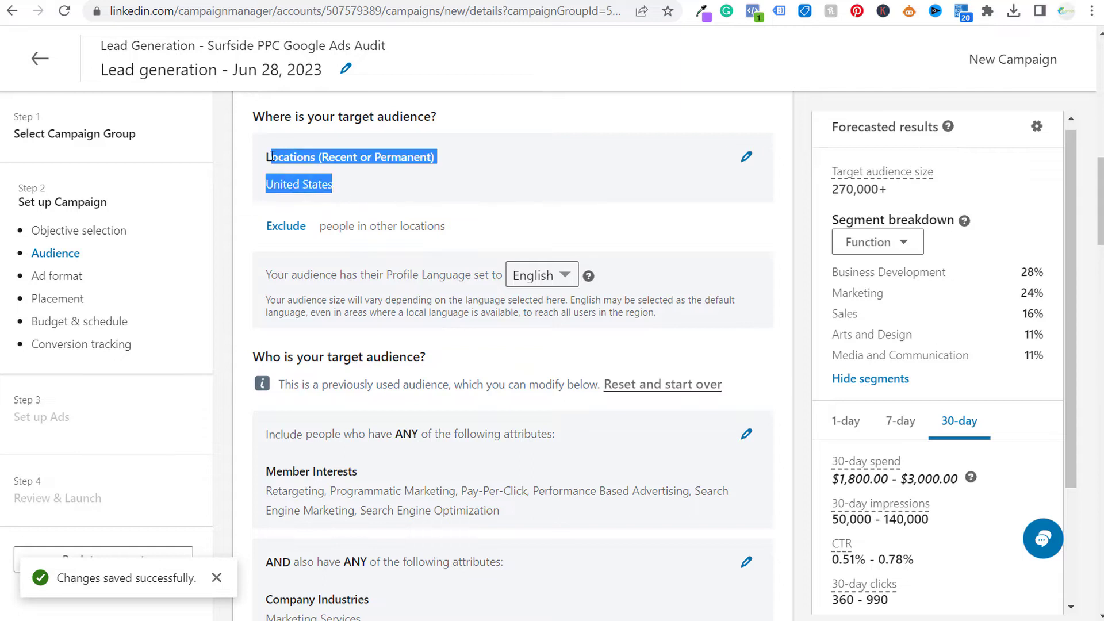
left_click(273, 156)
left_click_drag(289, 275, 355, 276)
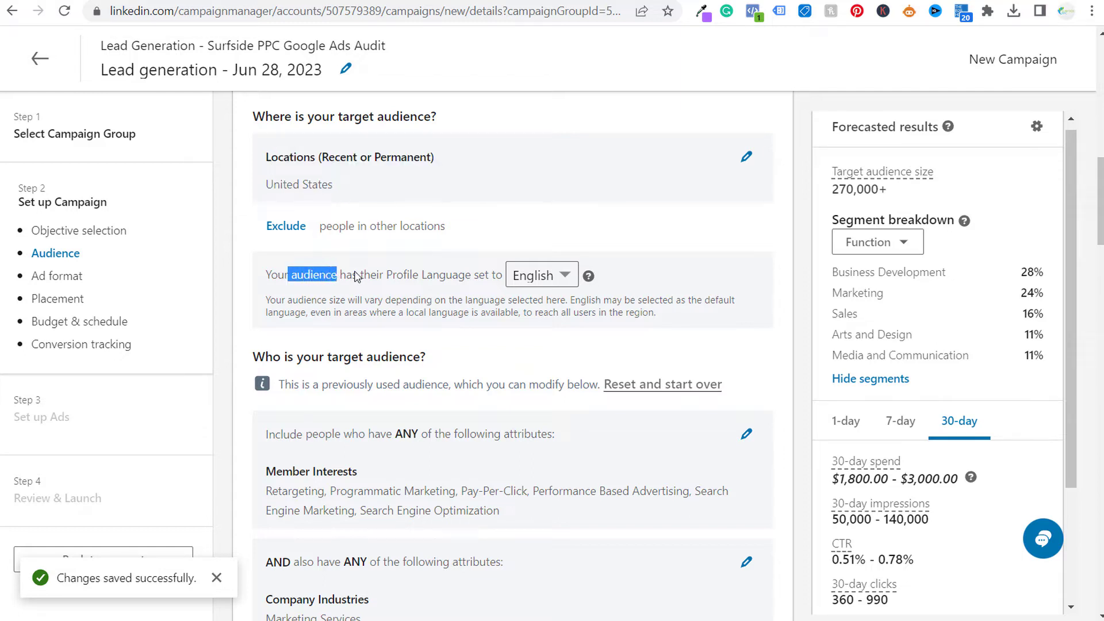
left_click(356, 276)
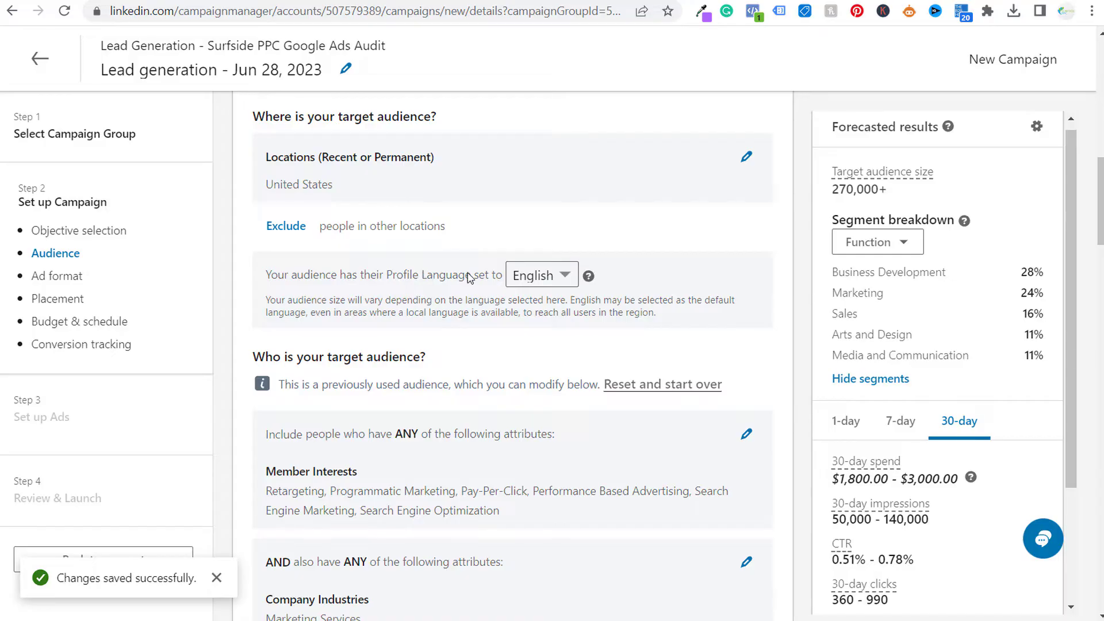
scroll(469, 282, "down", 3)
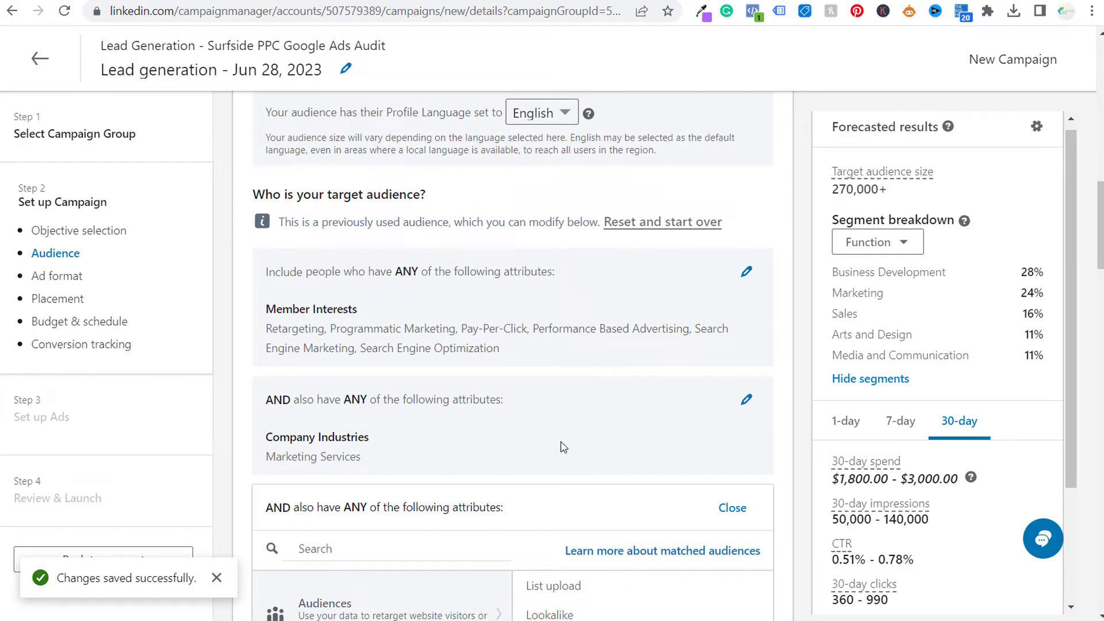
scroll(339, 368, "down", 2)
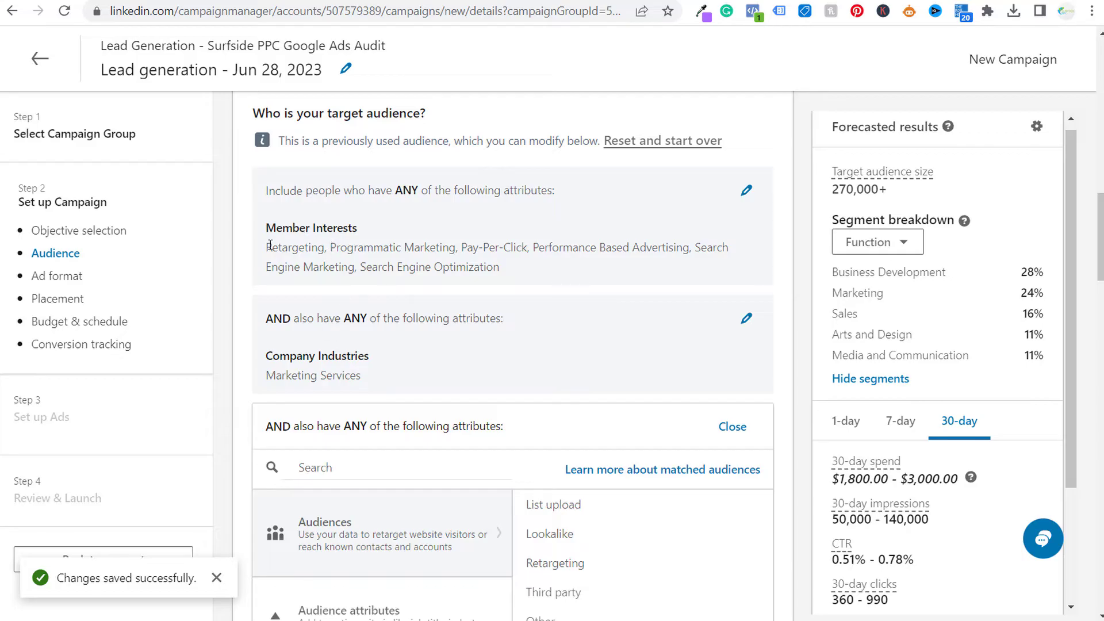
Remove Search Engine Optimization from the audience's included member interests and close that attribute group.
left_click_drag(266, 247, 565, 246)
left_click(561, 268)
left_click_drag(500, 268, 380, 267)
left_click(740, 214)
left_click(746, 190)
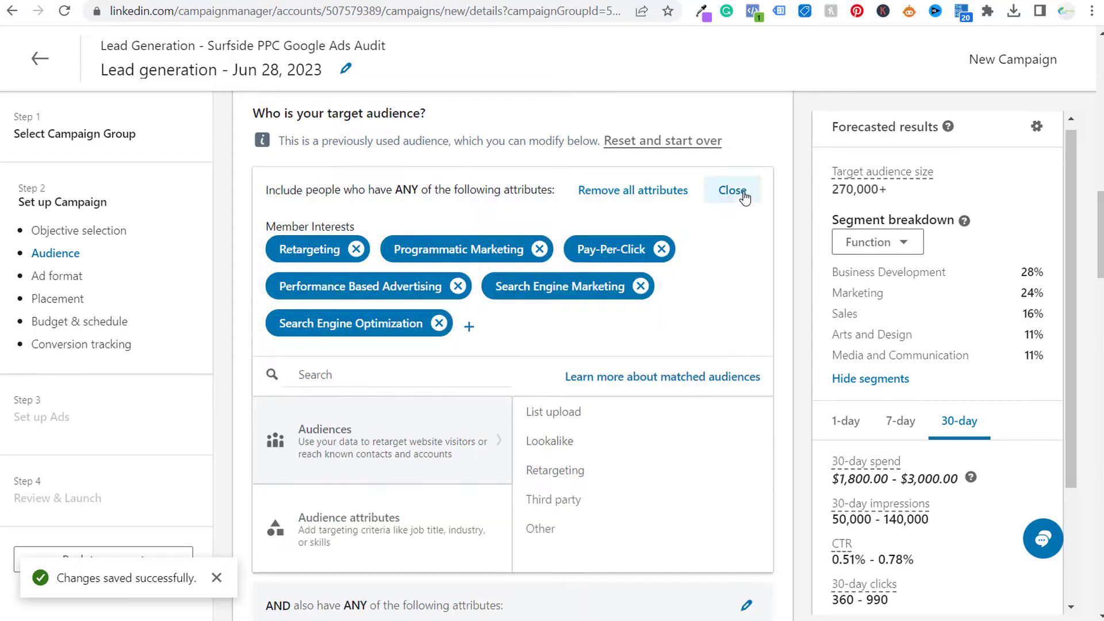
left_click(439, 324)
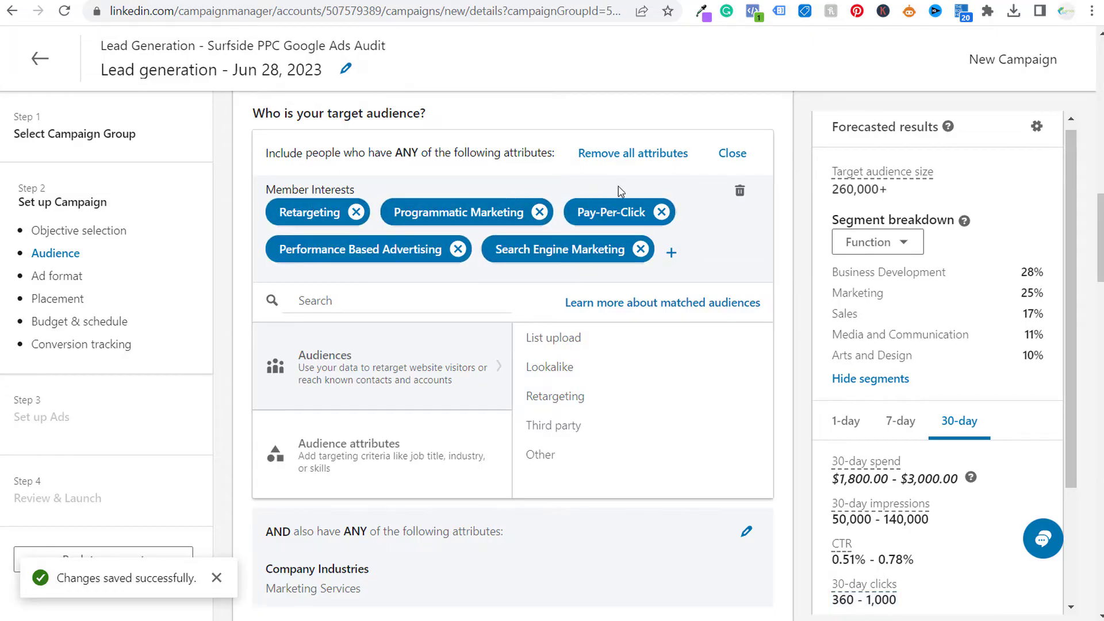
left_click(732, 153)
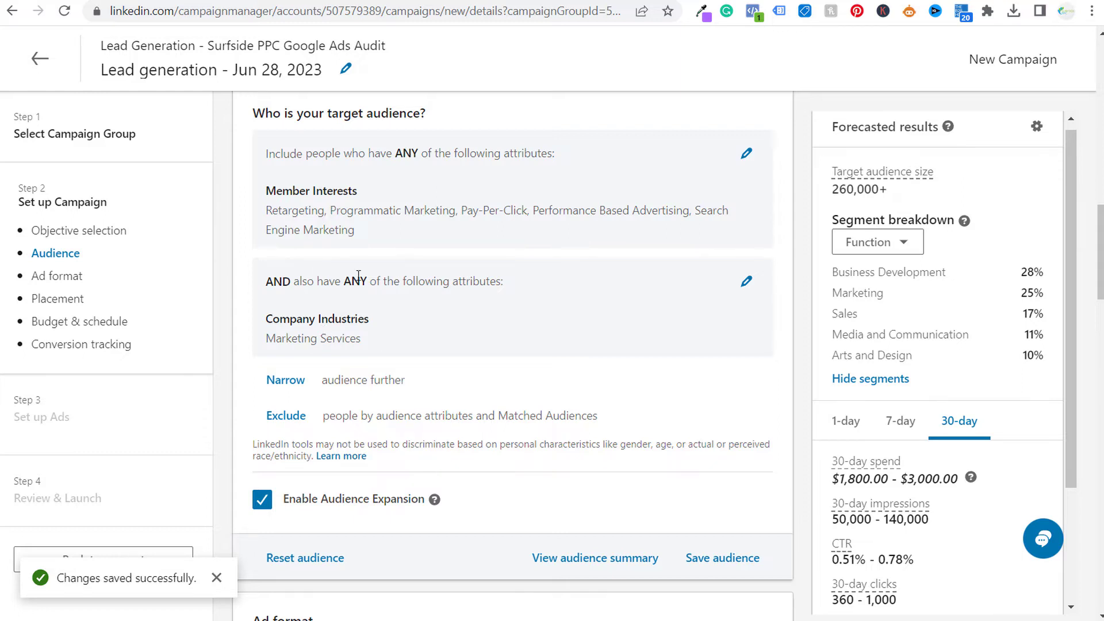
Remove the Marketing Services company industry from the audience's second attribute group.
mouse_move(267, 319)
left_mouse_down()
mouse_move(354, 319)
mouse_move(285, 336)
left_mouse_up()
left_click(361, 334)
left_click(315, 321)
left_click(741, 286)
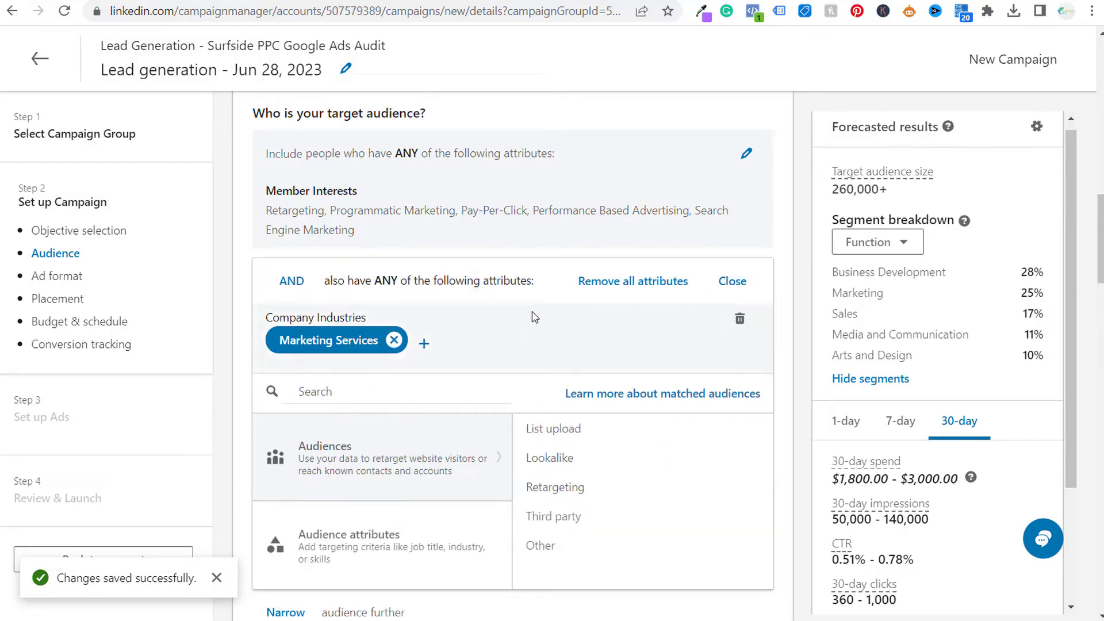
left_click(394, 340)
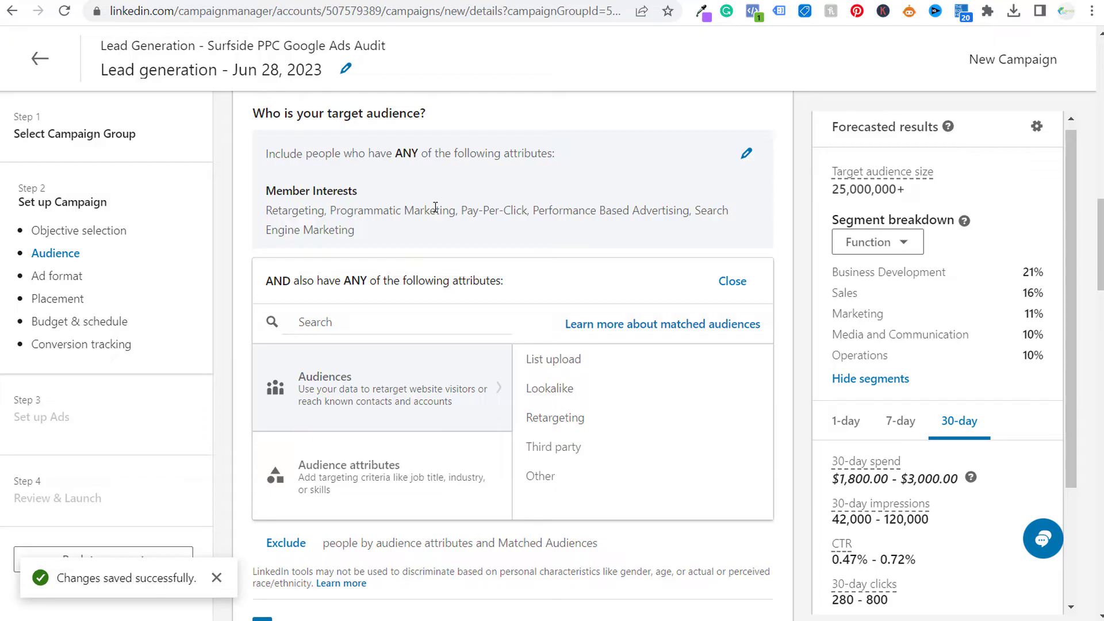
Narrow the audience by current job titles, adding Marketing Manager, Digital Strategist and all remaining suggested titles.
left_click(365, 480)
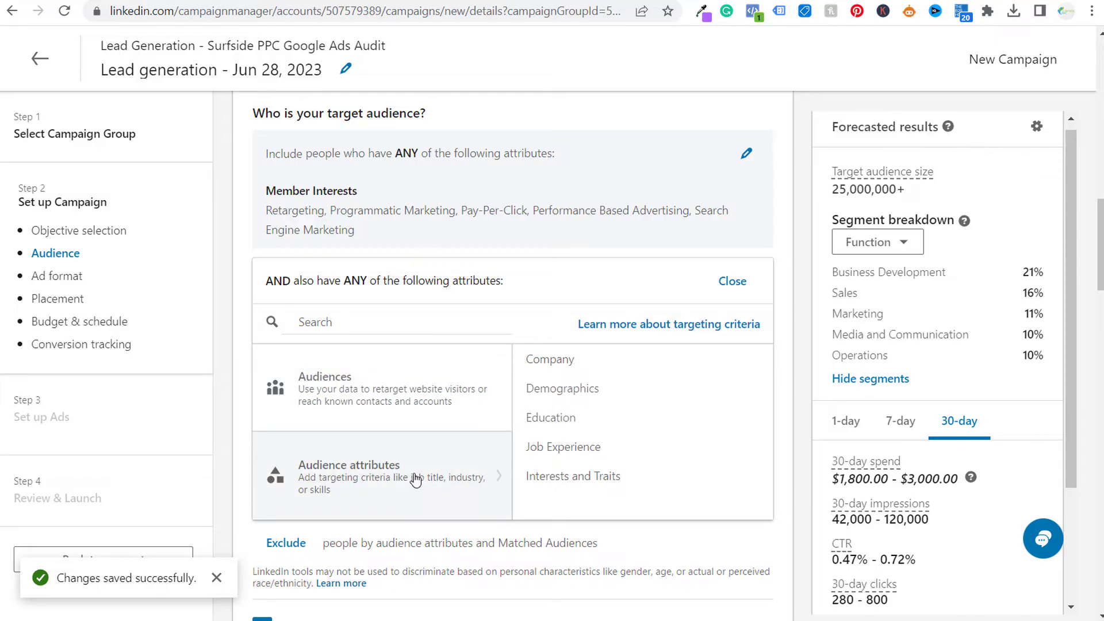
left_click(648, 447)
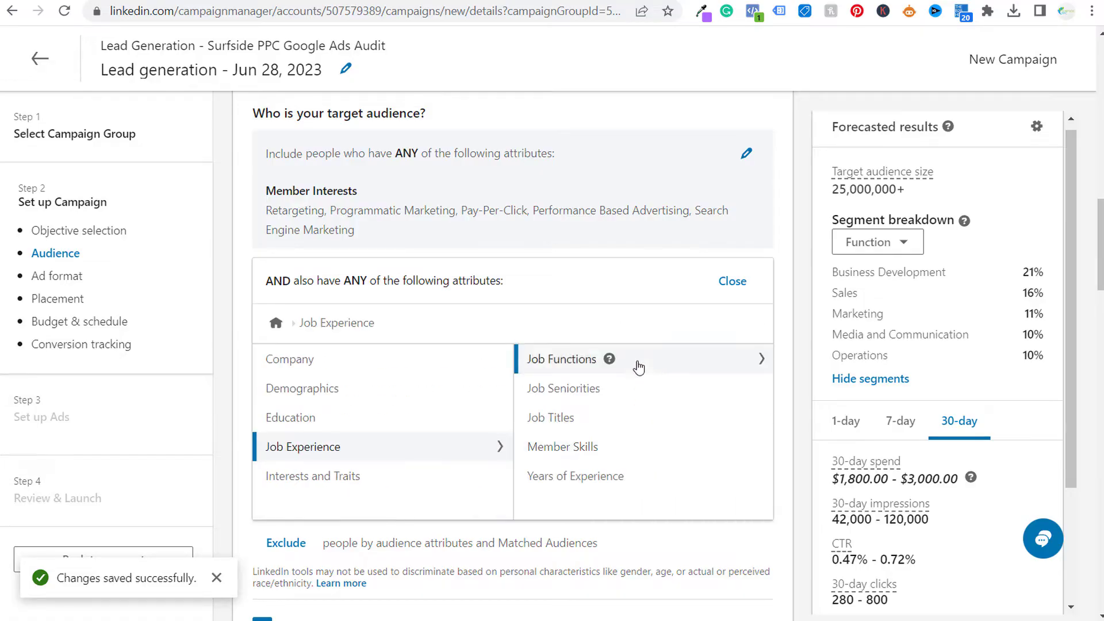
left_click(675, 417)
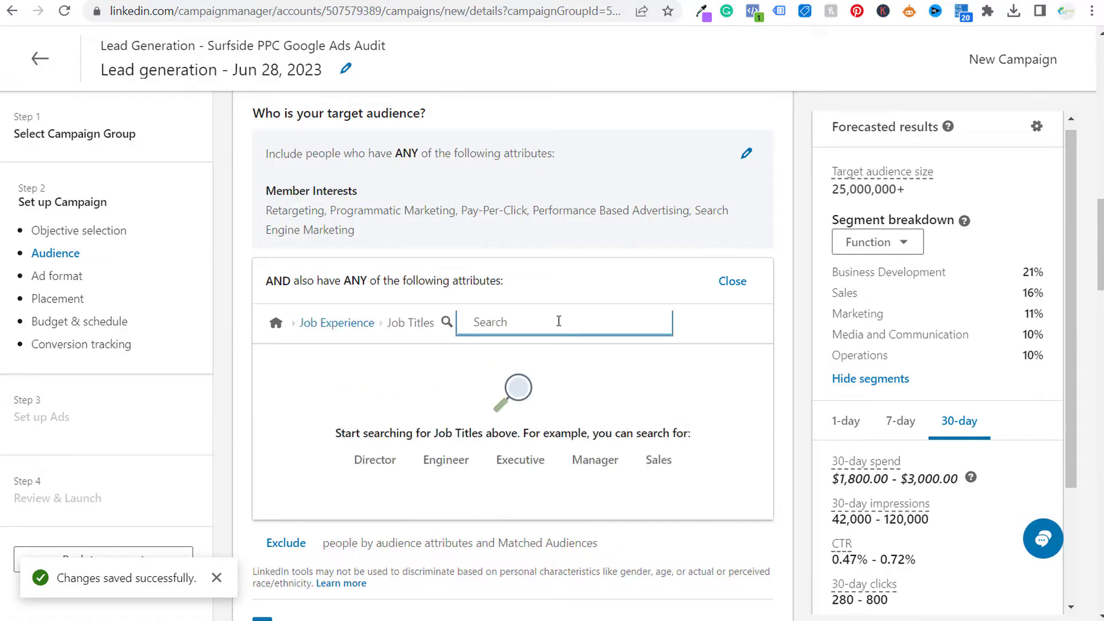
type("marketing man")
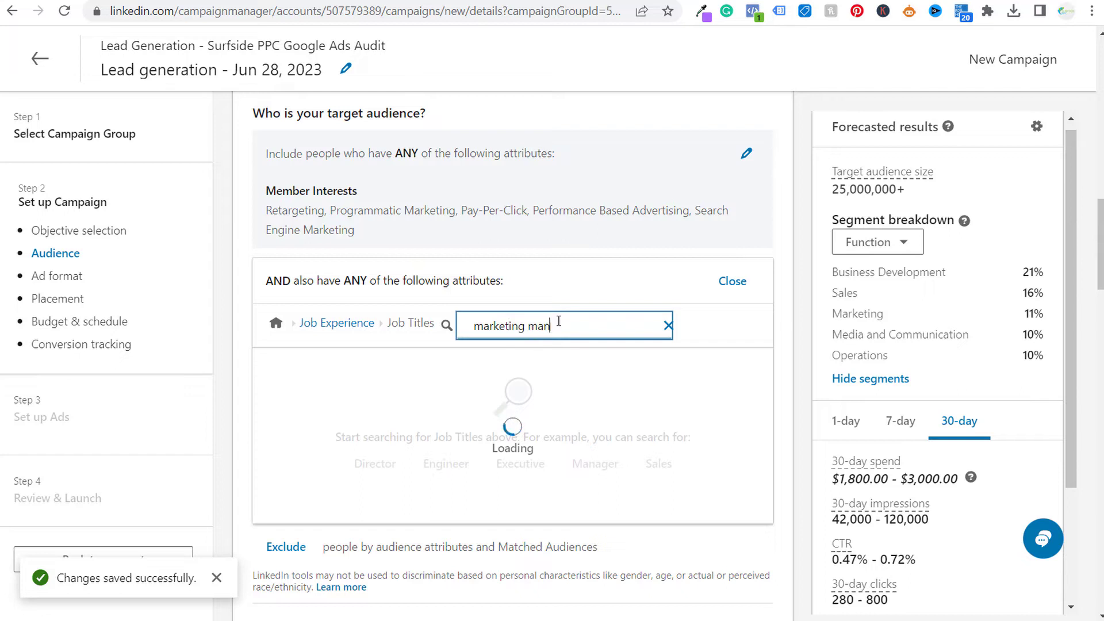
type("ager")
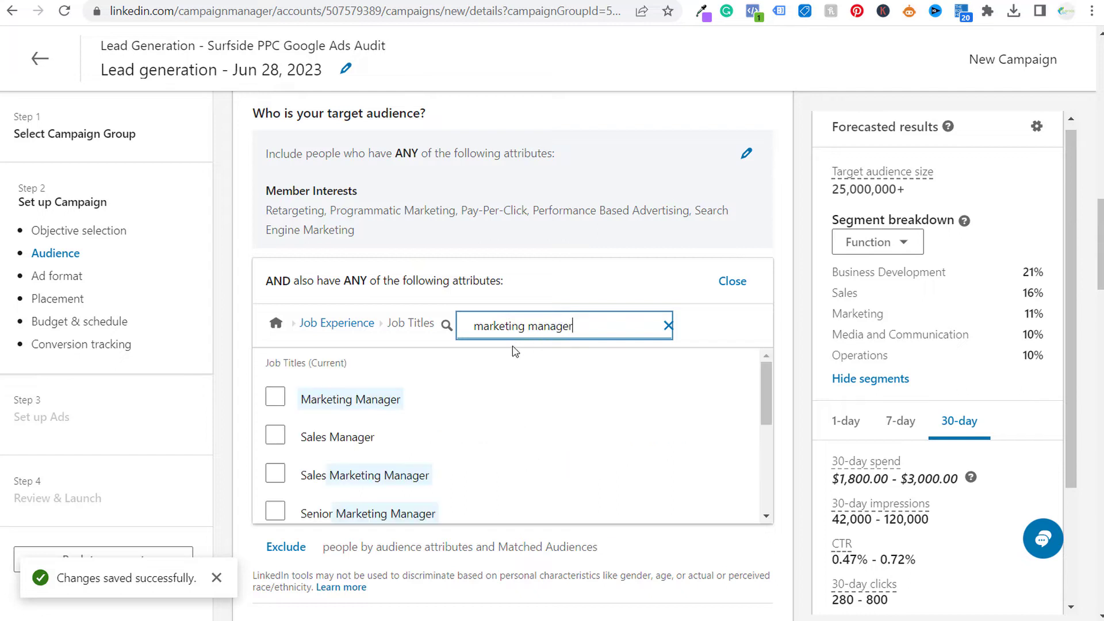
left_click(275, 397)
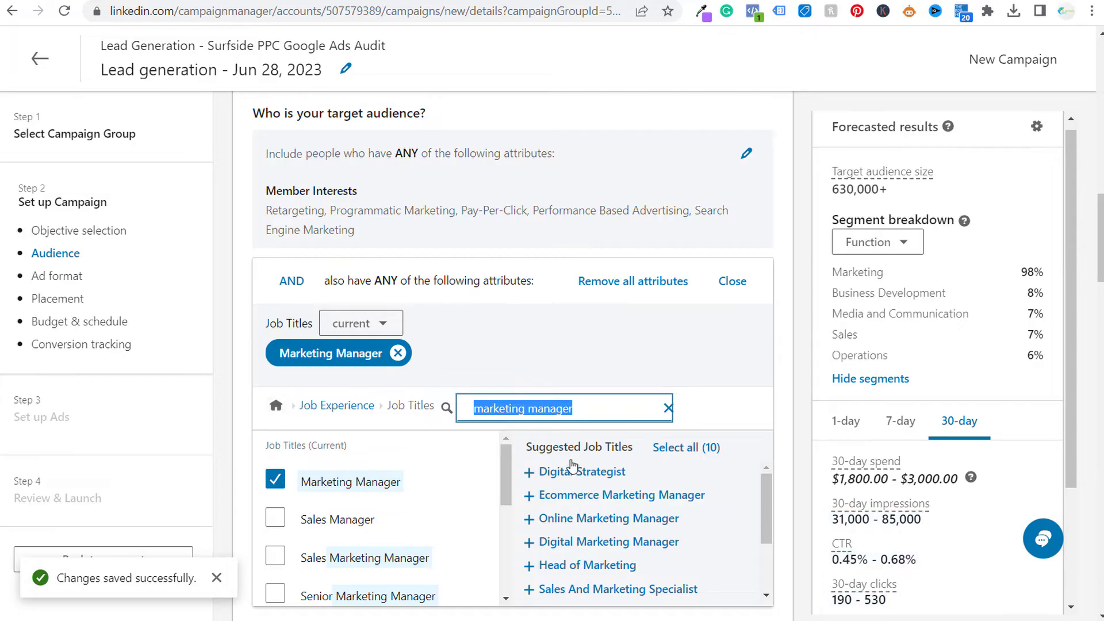
left_click(530, 474)
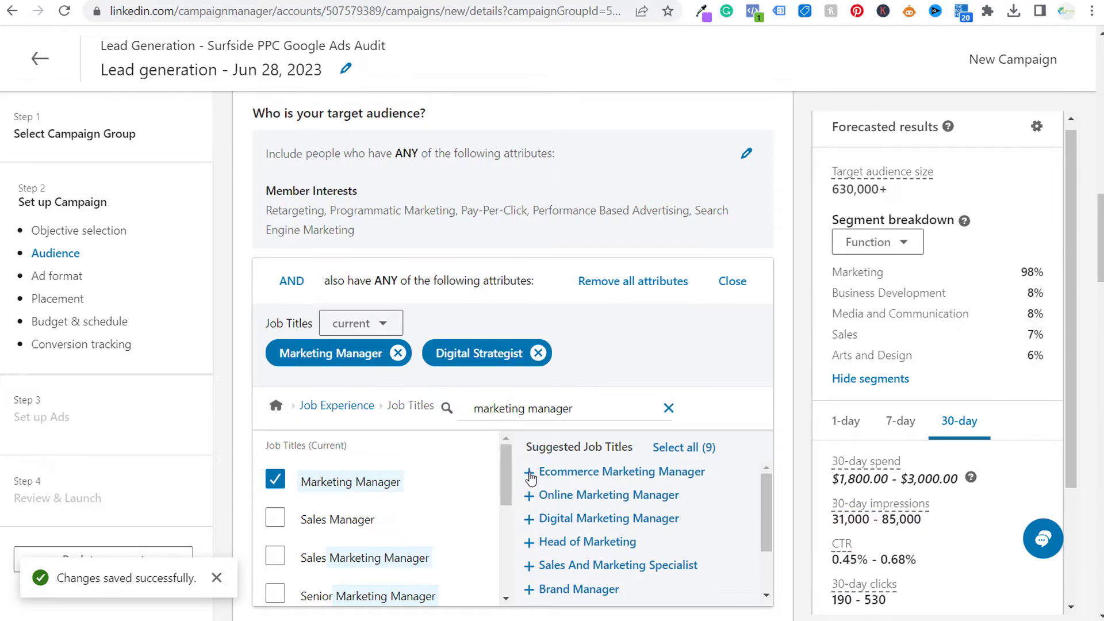
left_click(697, 448)
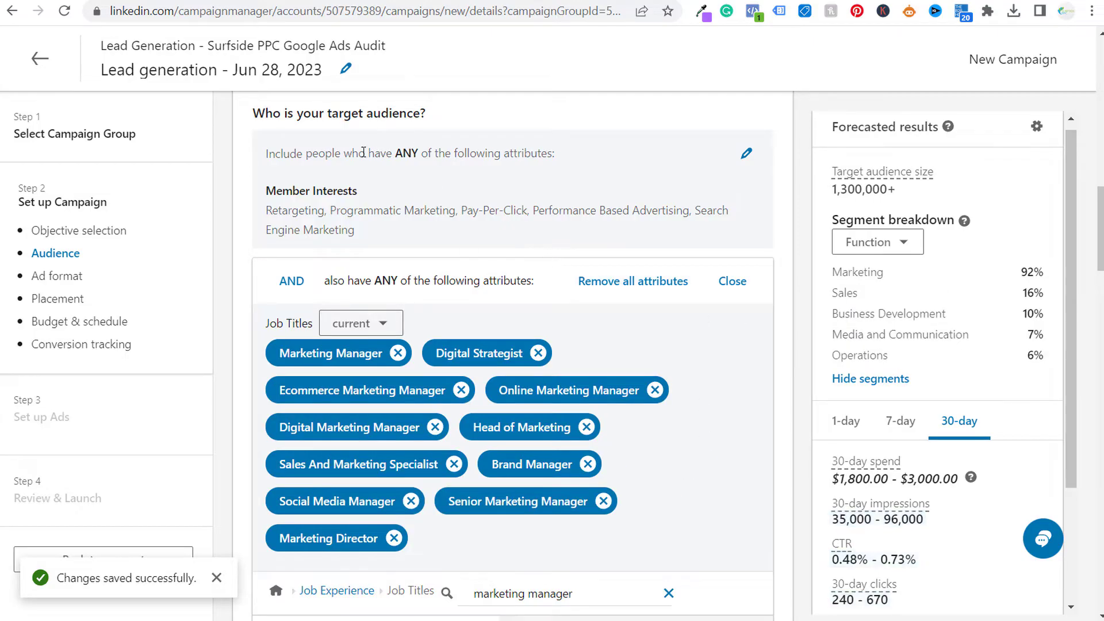
Remove Social Media Manager and Brand Manager from the targeted job titles.
left_click_drag(280, 153, 421, 153)
left_click(338, 280)
left_click(411, 502)
scroll(414, 505, "down", 2)
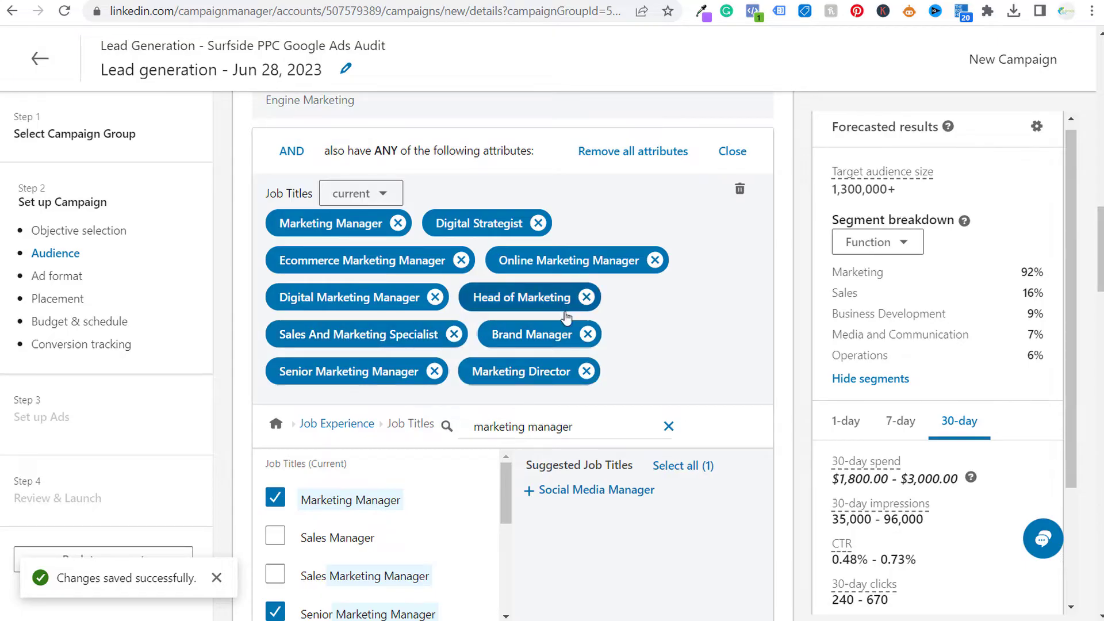
left_click(589, 334)
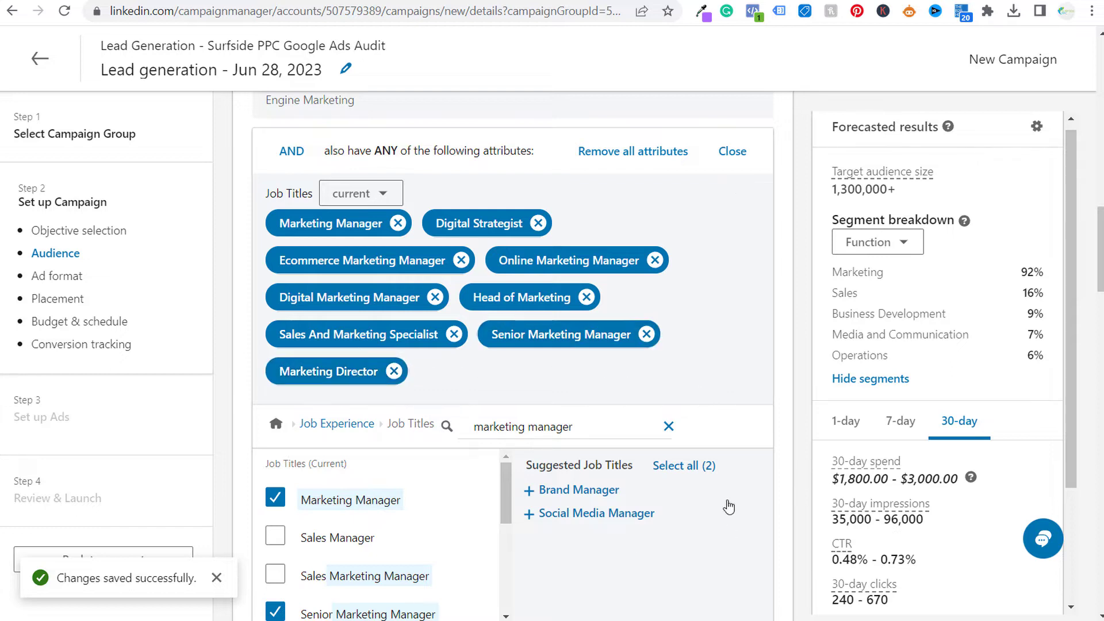
scroll(736, 485, "down", 1)
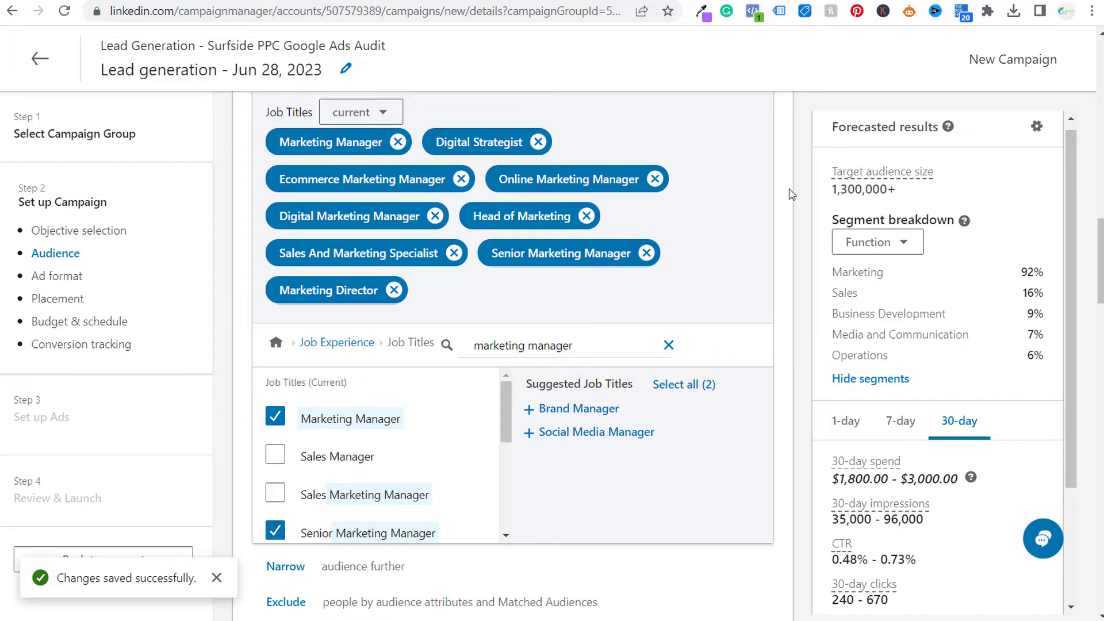
Close the attribute group containing the targeted current job titles.
scroll(787, 234, "up", 3)
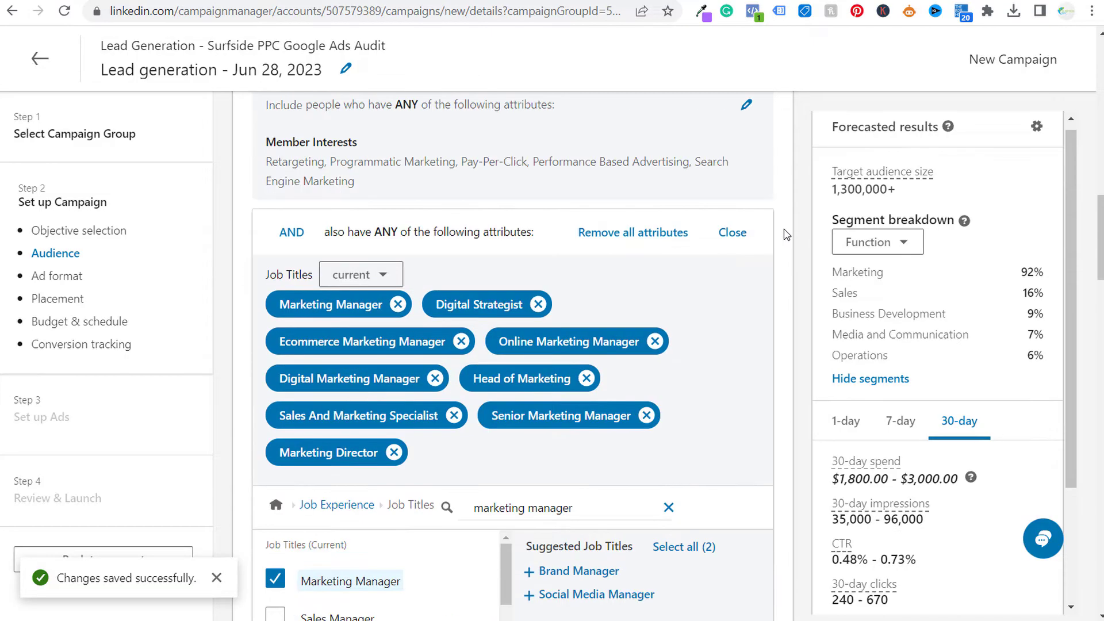
left_click(733, 236)
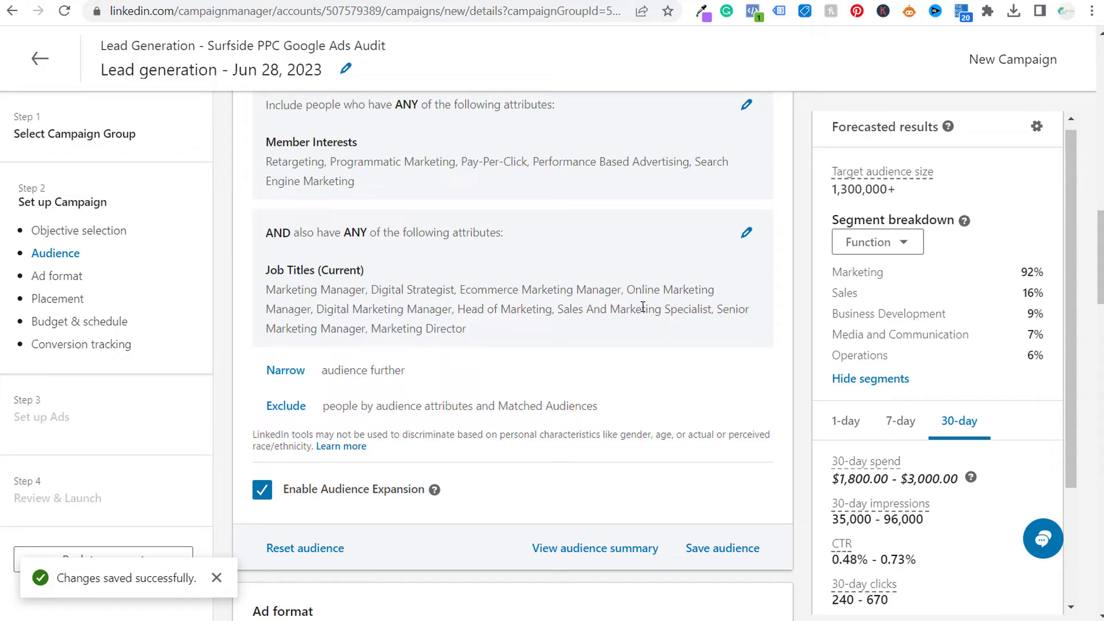
scroll(620, 325, "up", 2)
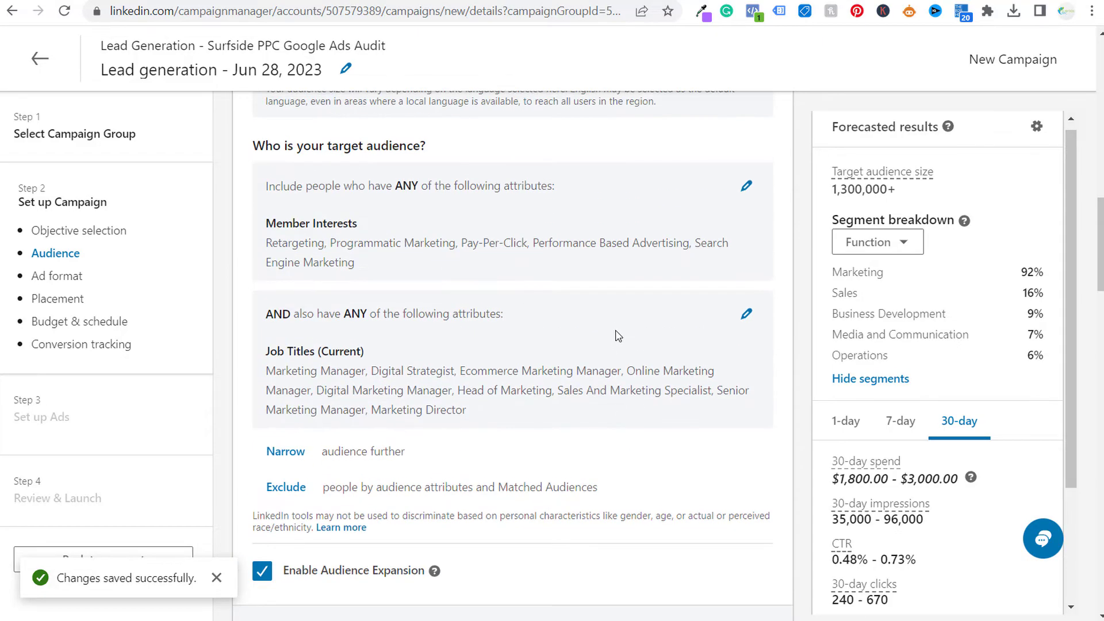
Reopen the job titles attribute group, search its targeting criteria for google ads, examine the matches and clear the search.
left_click(747, 313)
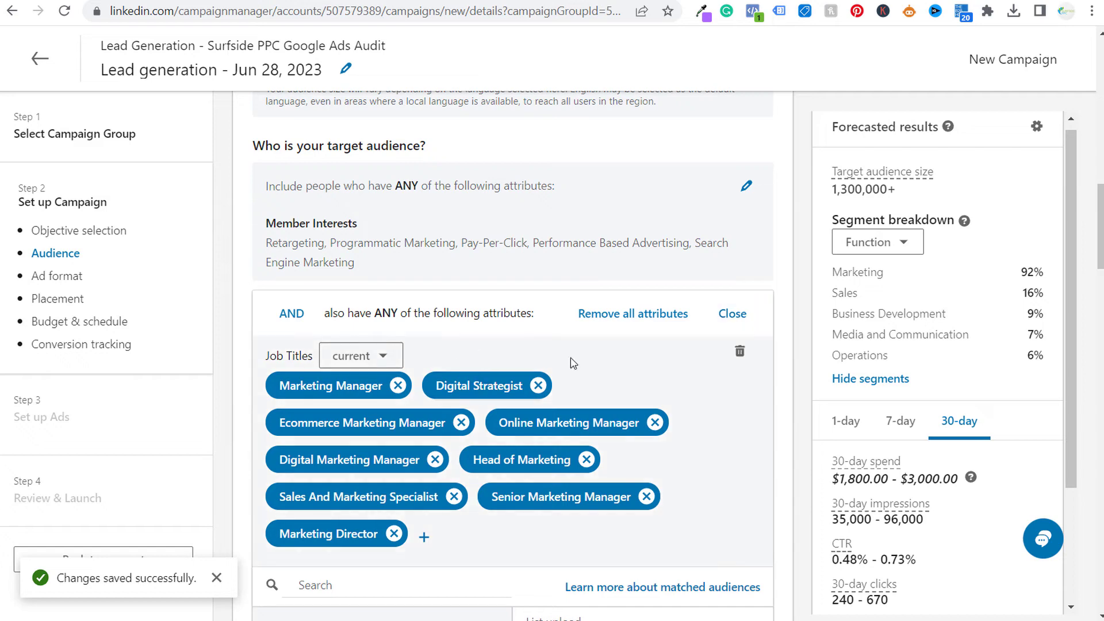
scroll(598, 351, "down", 5)
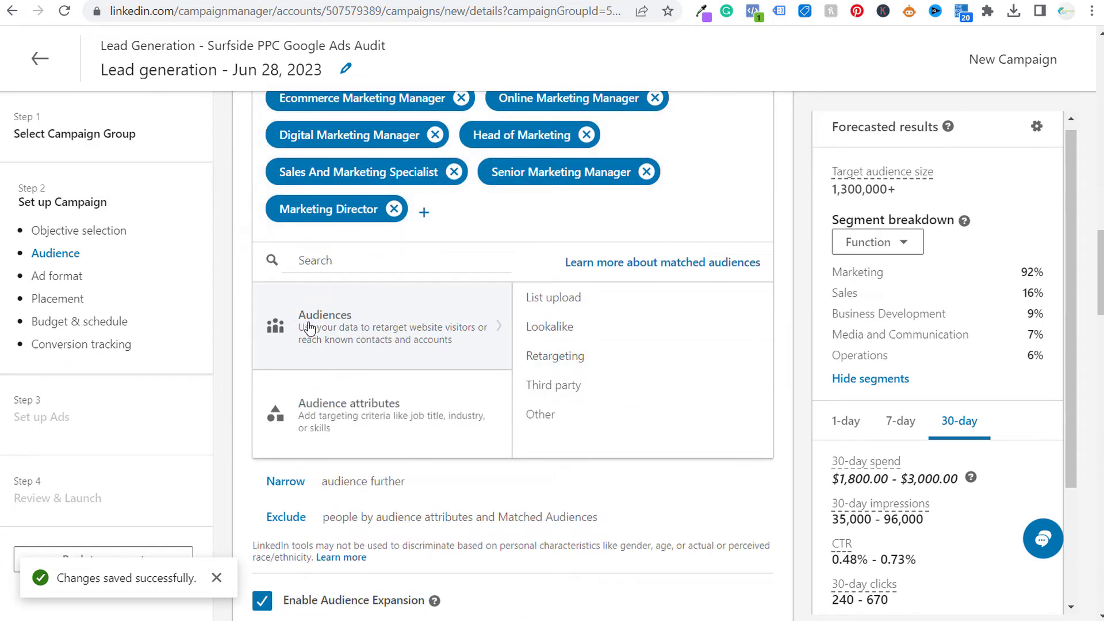
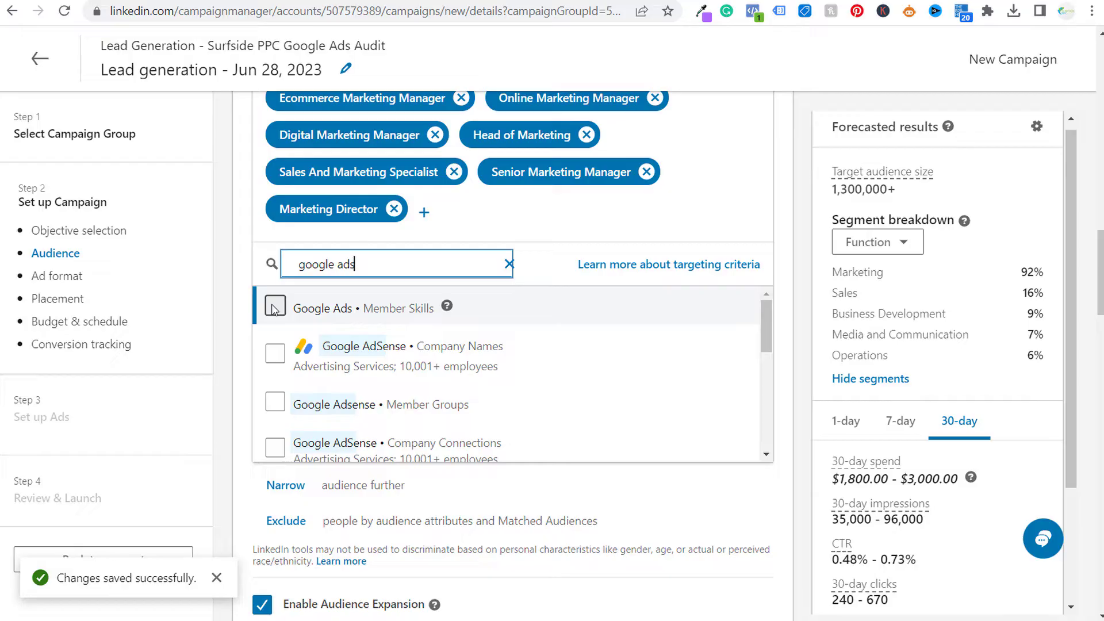
scroll(395, 371, "down", 2)
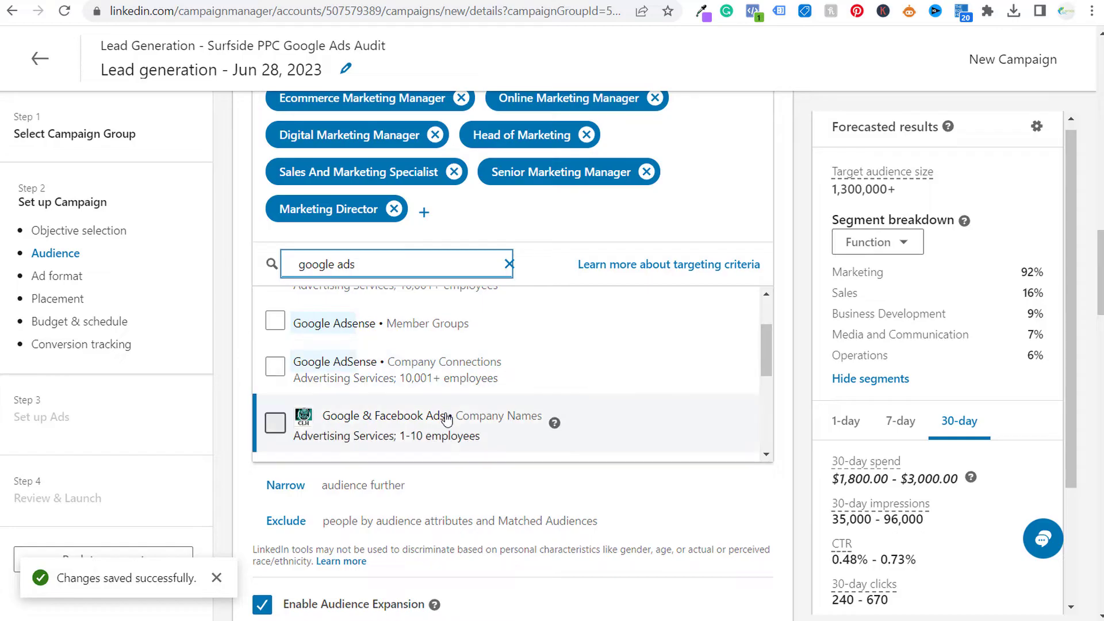
scroll(446, 374, "down", 5)
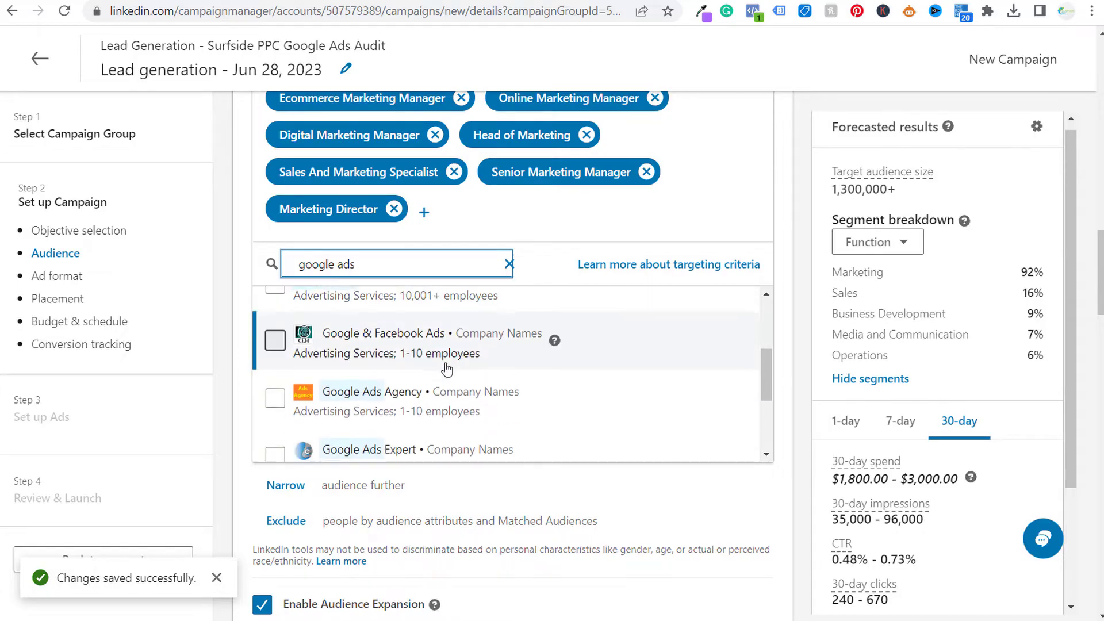
scroll(446, 364, "up", 3)
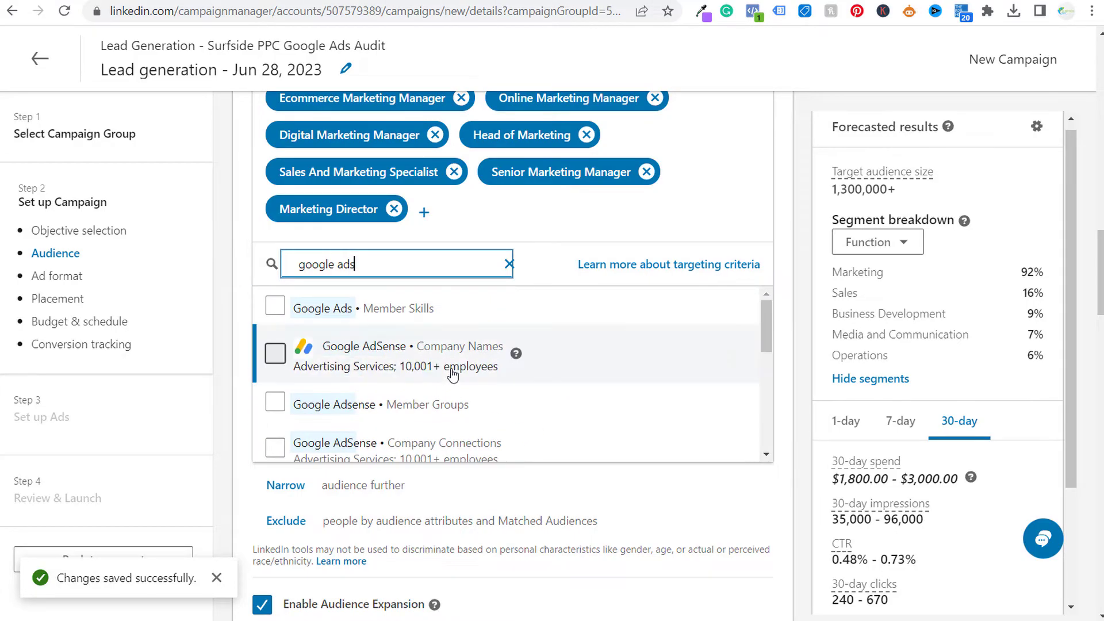
scroll(443, 356, "down", 3)
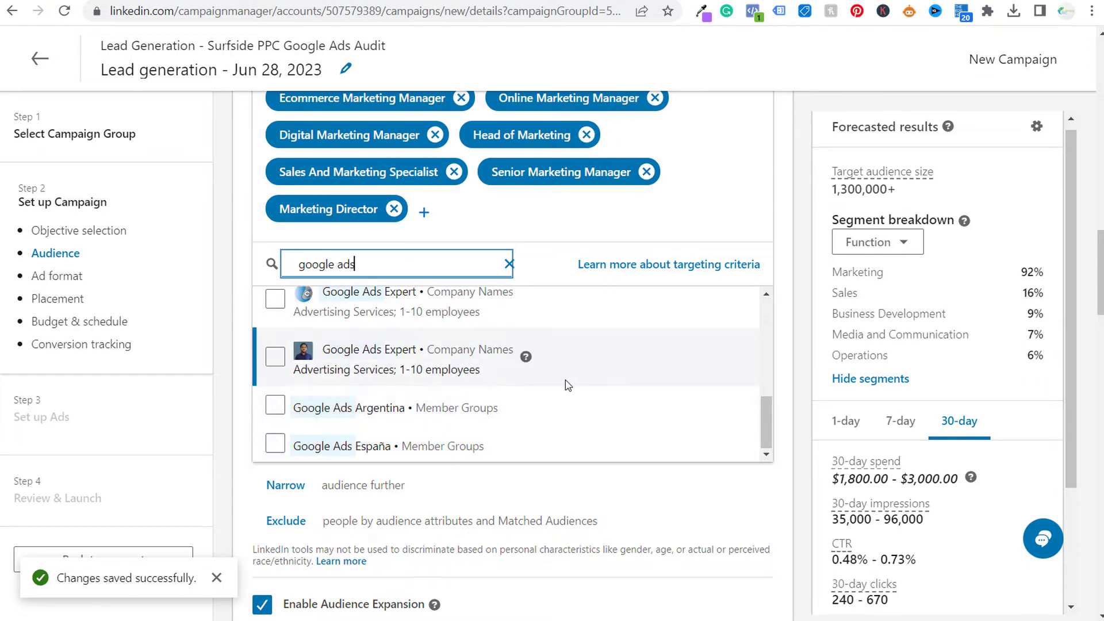
scroll(564, 381, "up", 5)
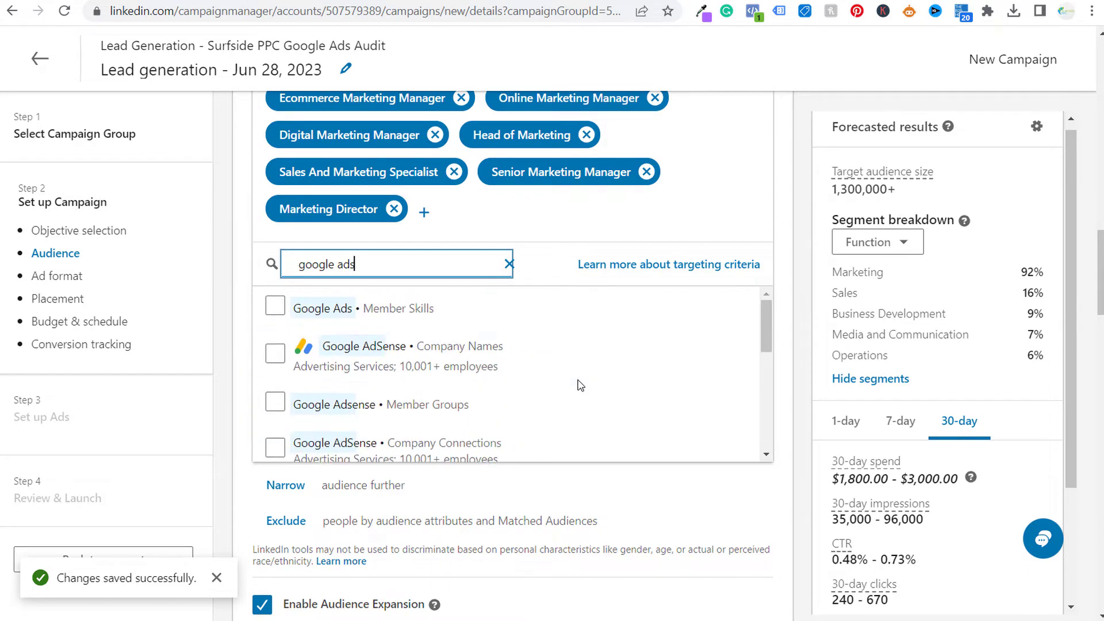
left_click(510, 263)
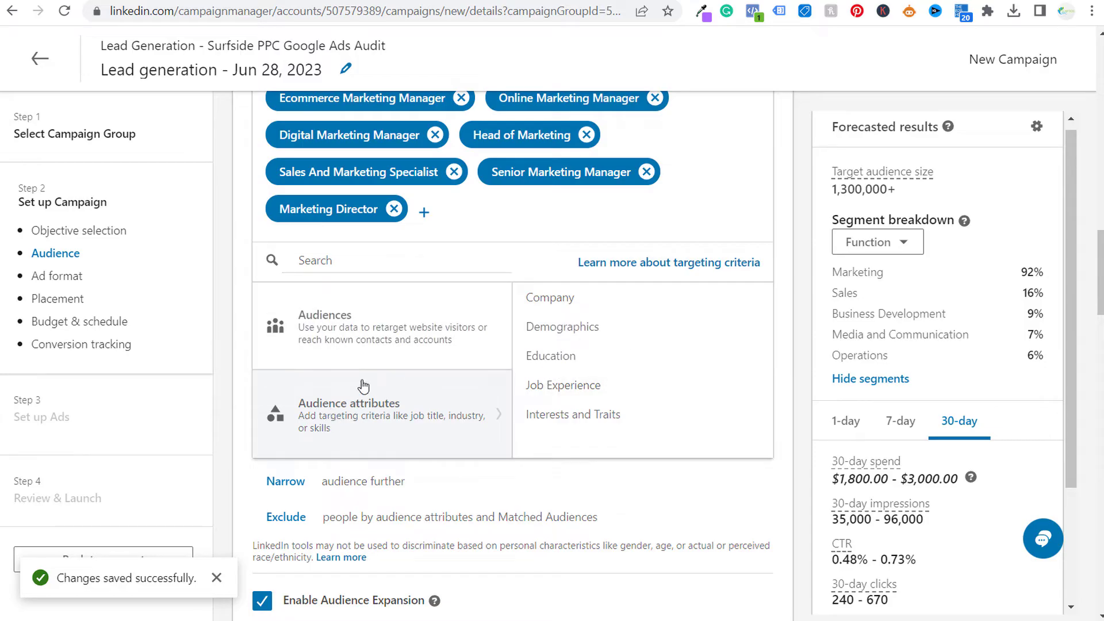
Try adding Marketing Data Analytics Software from the Marketing Software product interests to the second attribute group, and deselect it again.
left_click(560, 422)
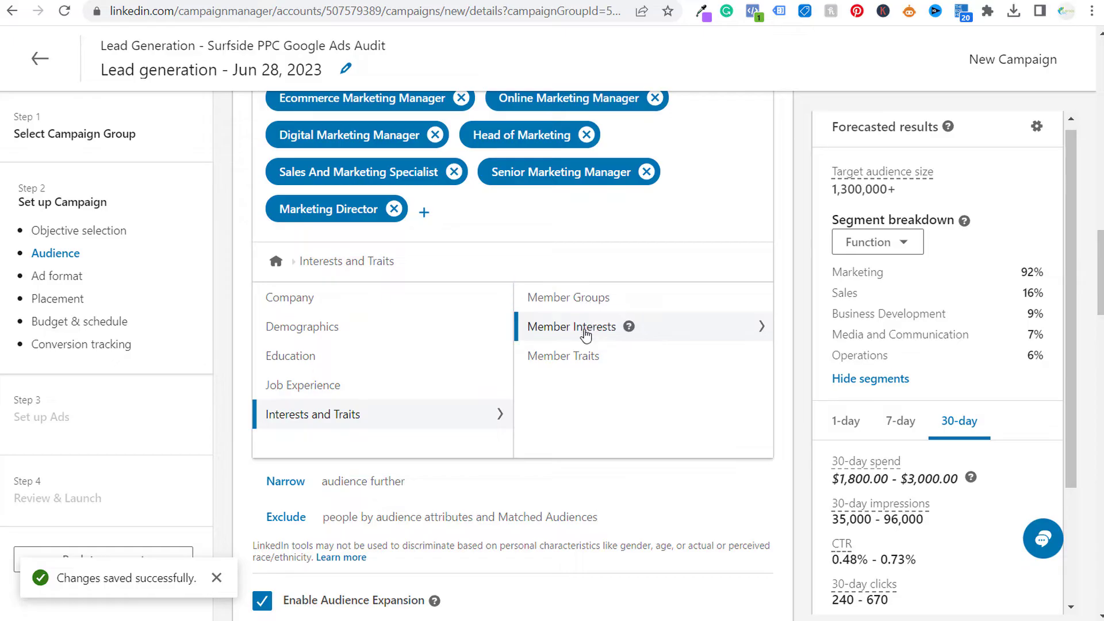
left_click(585, 334)
left_click(584, 332)
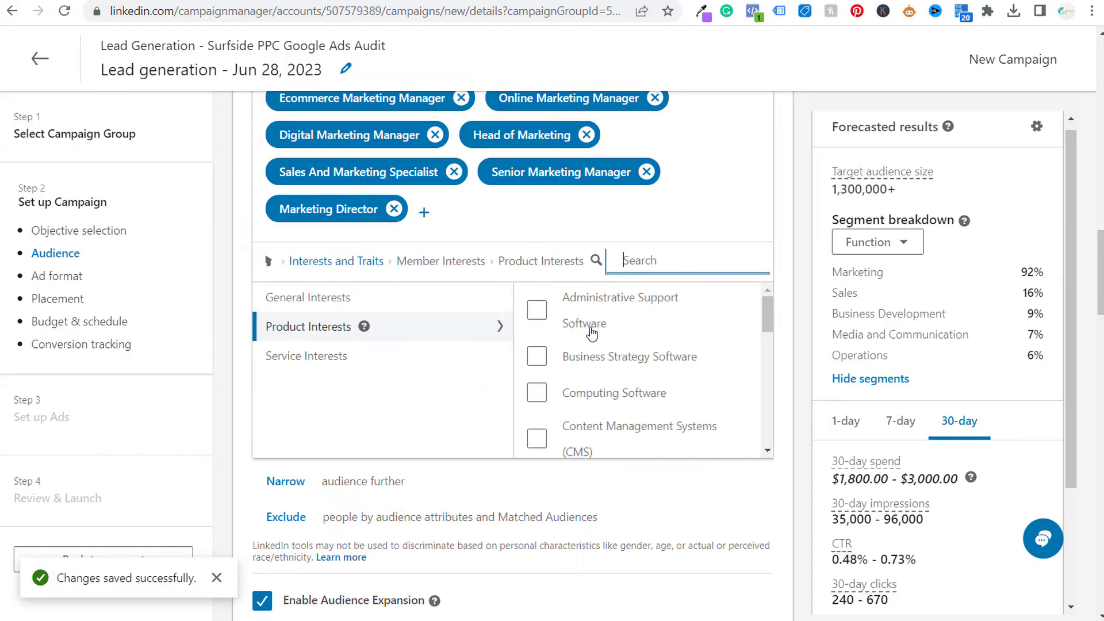
scroll(661, 354, "down", 2)
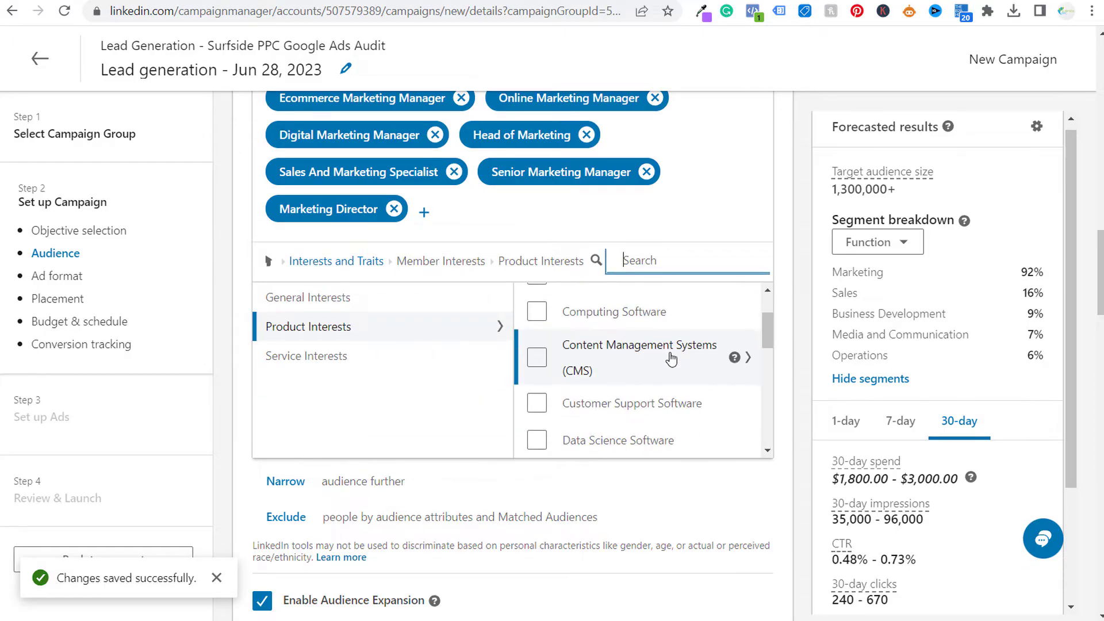
scroll(670, 354, "down", 5)
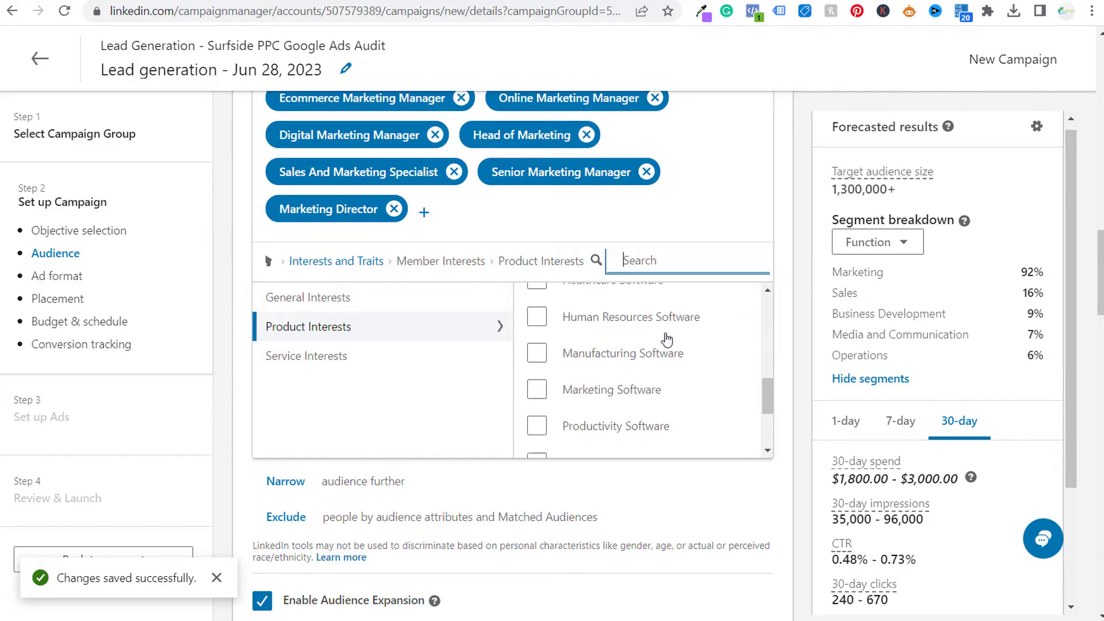
scroll(667, 340, "down", 2)
left_click(707, 311)
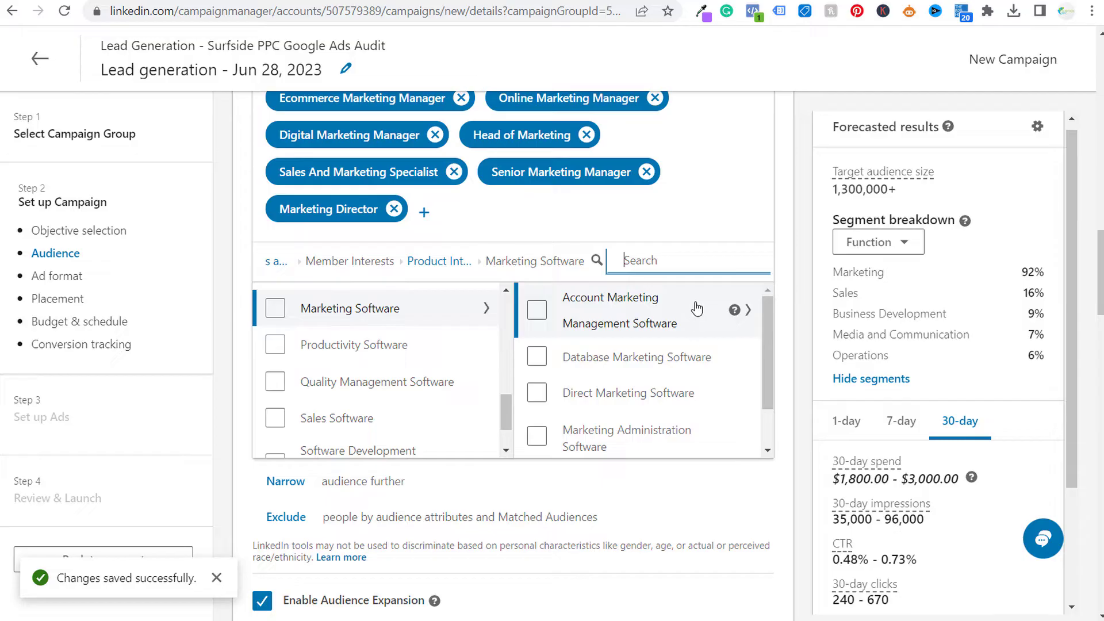
scroll(702, 331, "down", 1)
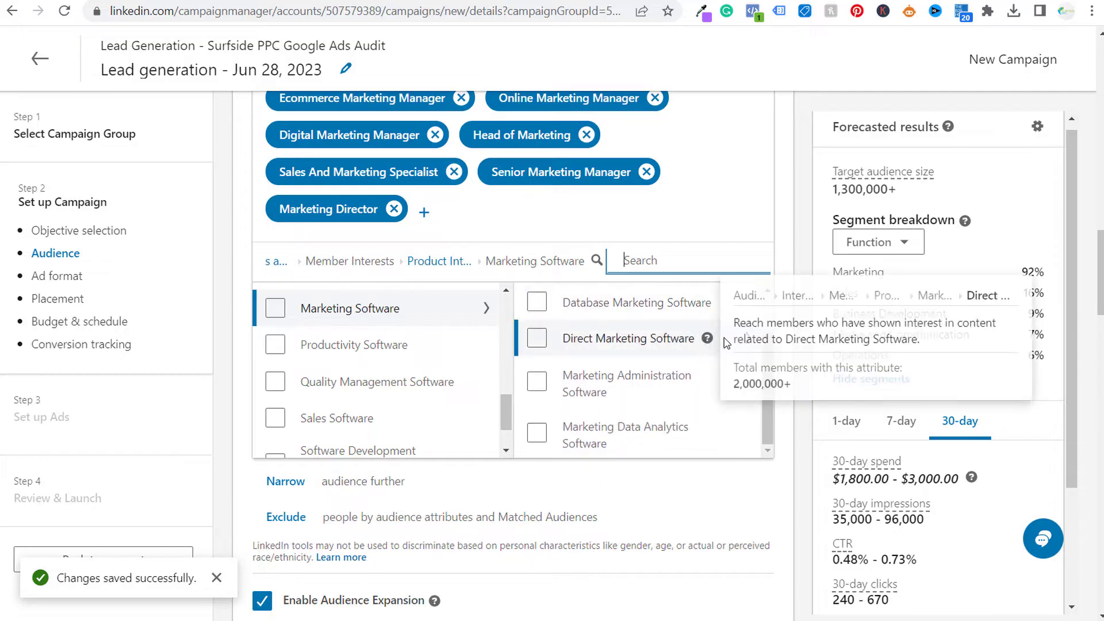
scroll(610, 380, "down", 3)
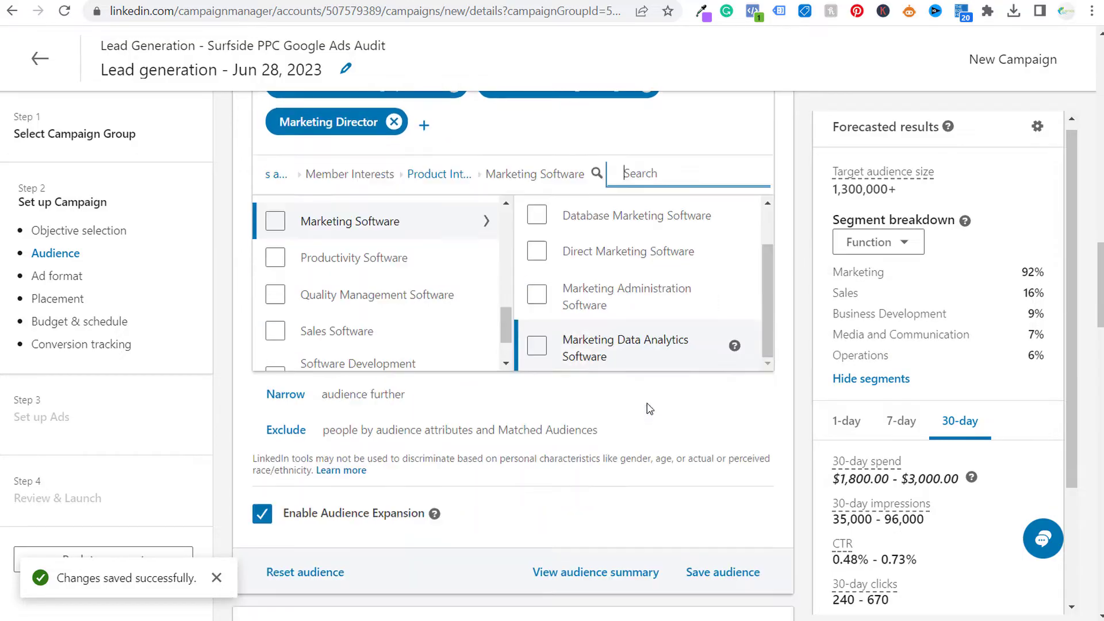
left_click(633, 270)
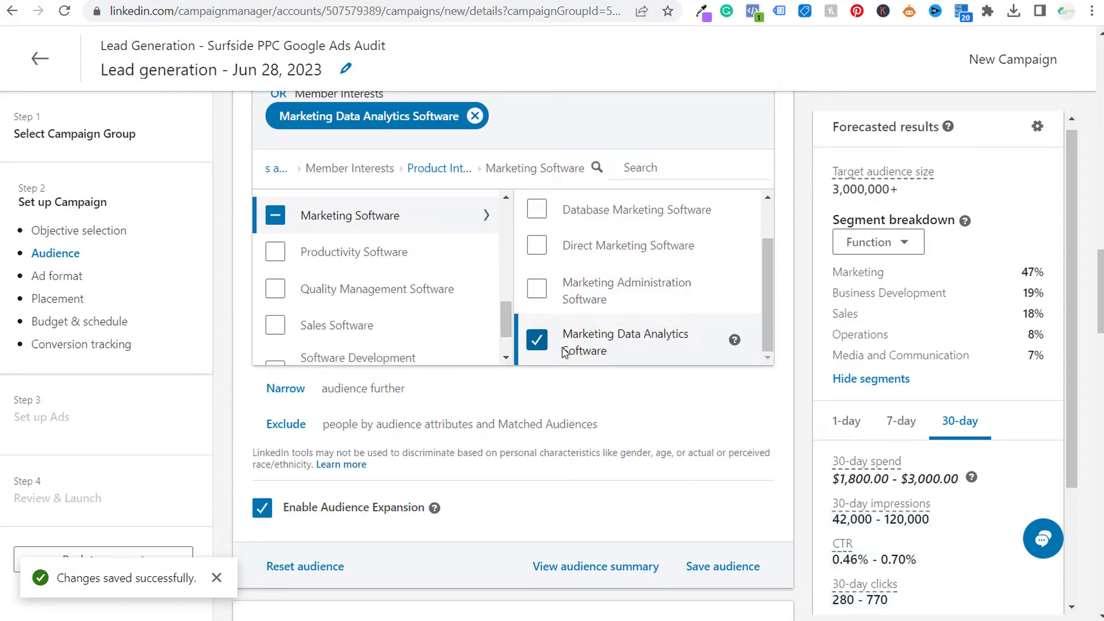
left_click(537, 340)
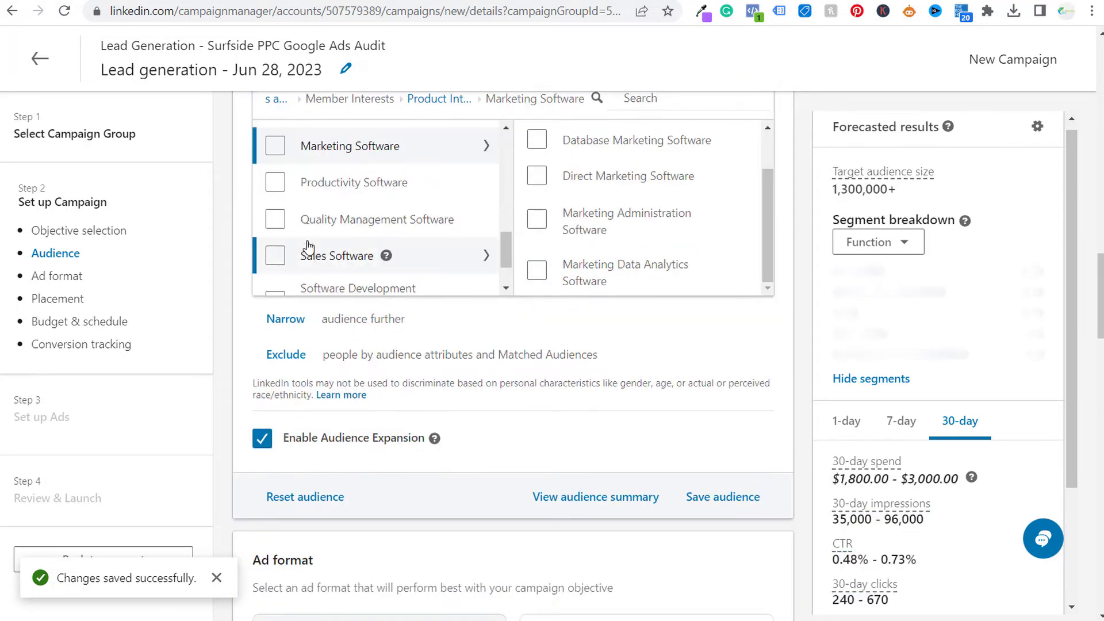
Review the audience's included member interests and current job titles alongside the forecasted audience size.
scroll(458, 351, "up", 1)
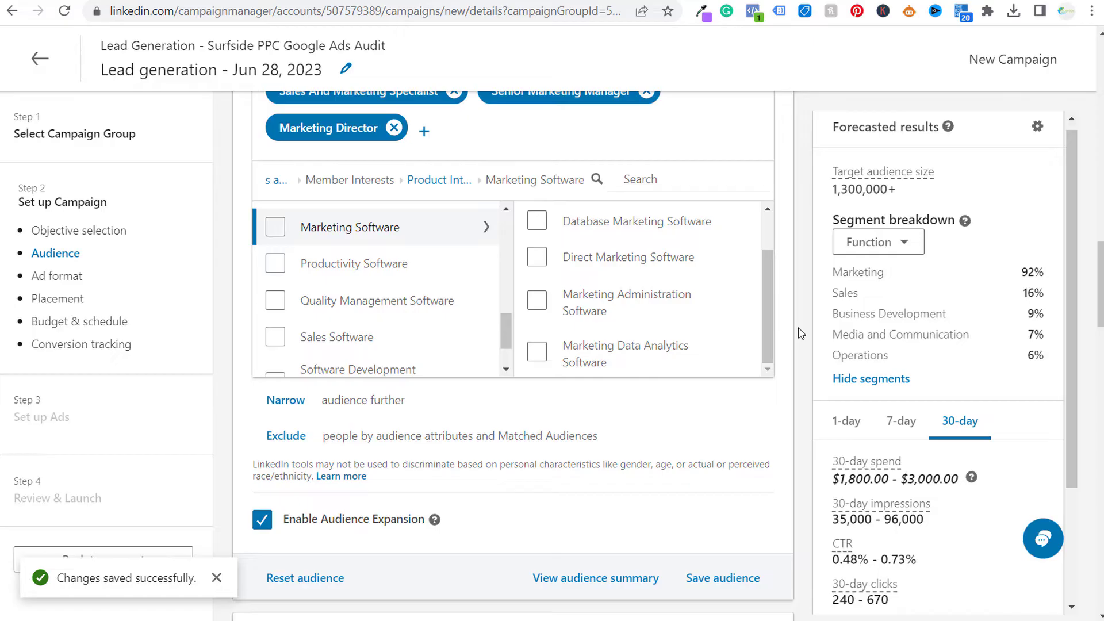
scroll(637, 306, "up", 3)
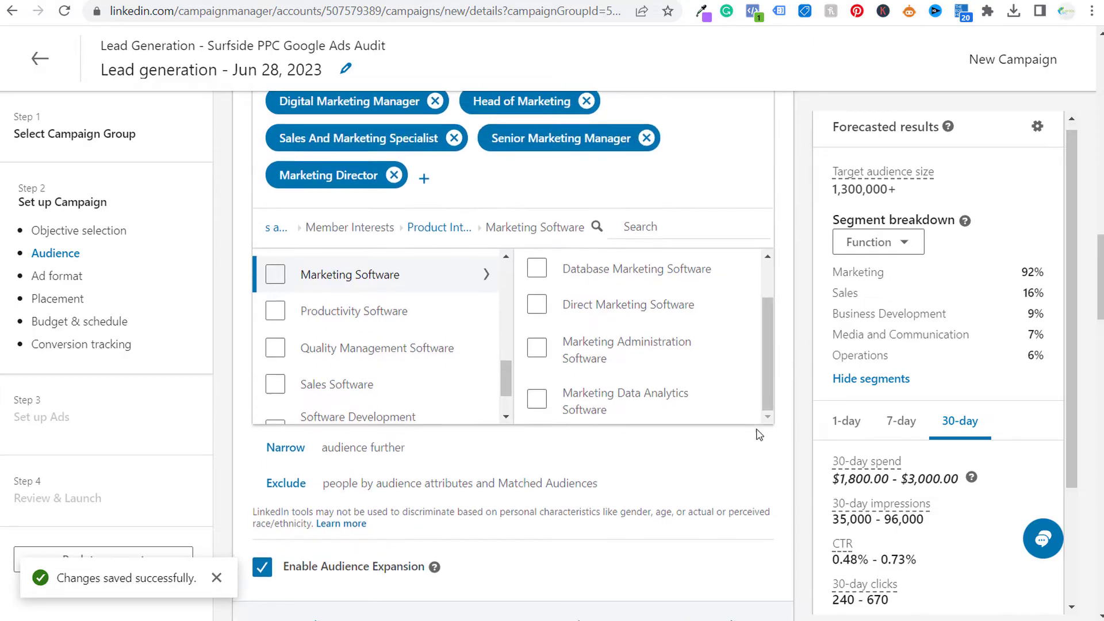
scroll(637, 307, "up", 4)
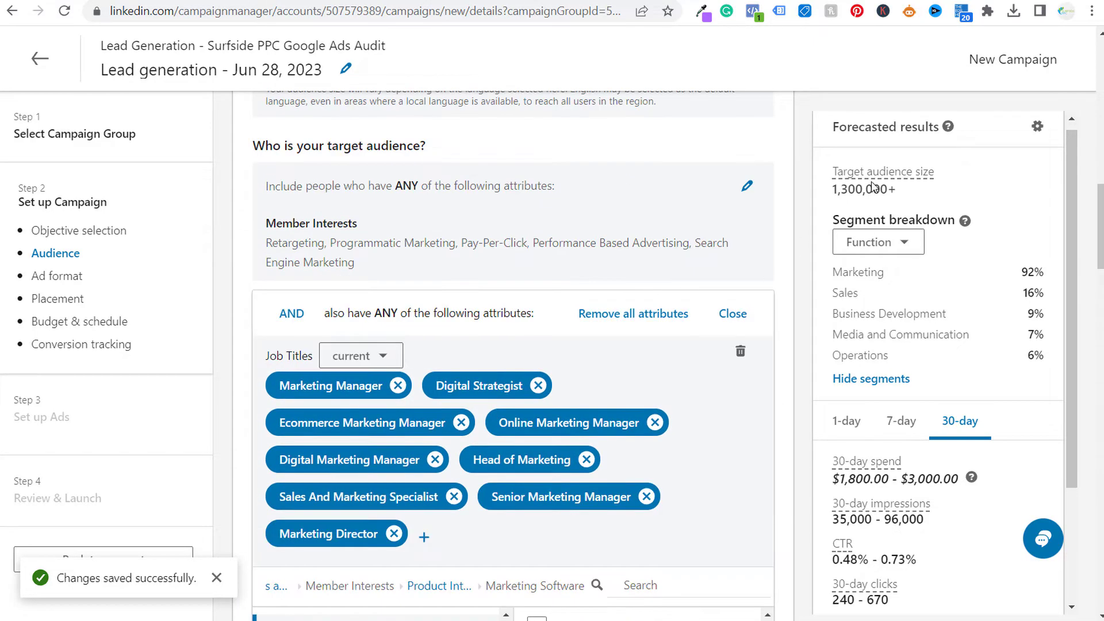
left_click_drag(310, 242, 479, 242)
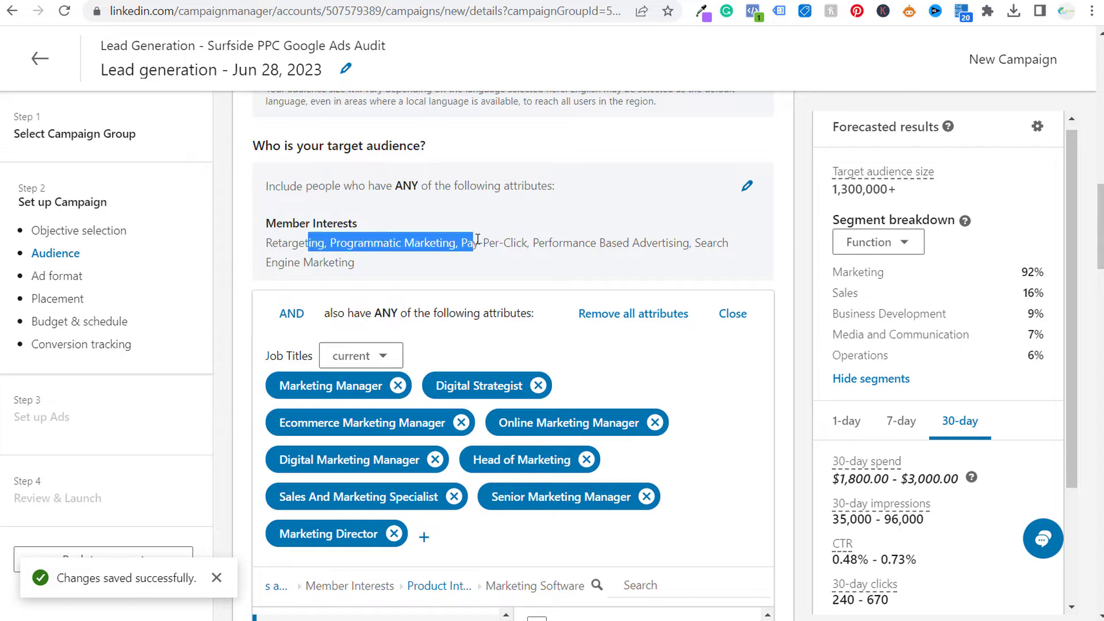
left_click(501, 236)
scroll(797, 253, "down", 3)
scroll(797, 254, "down", 8)
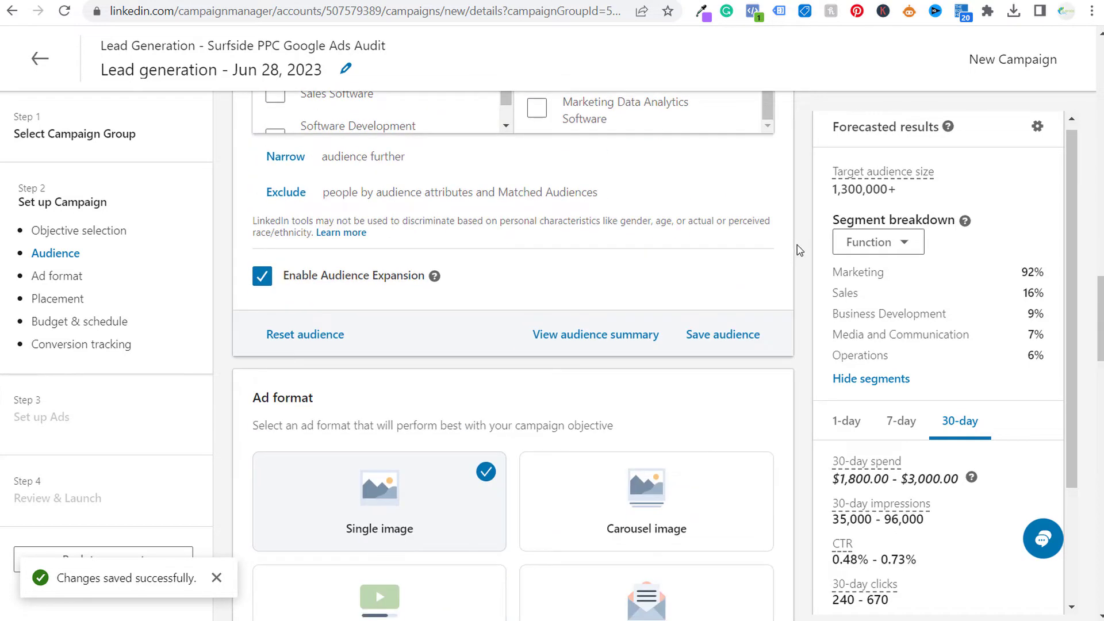
Review the campaign's ad format options, placements and forecasted results.
scroll(796, 248, "down", 4)
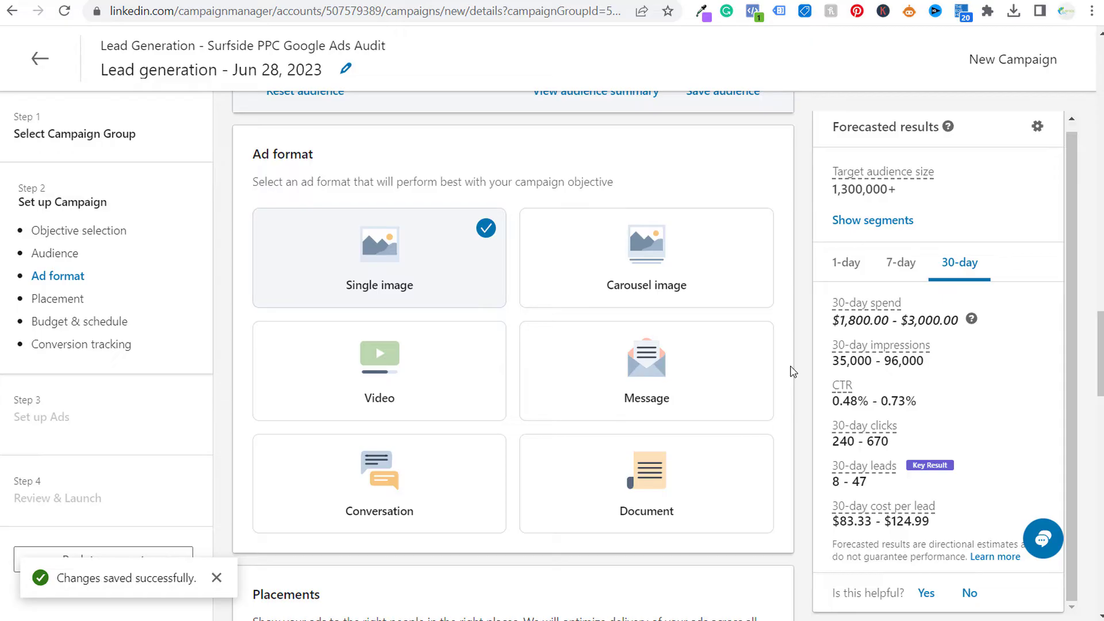
scroll(793, 347, "down", 4)
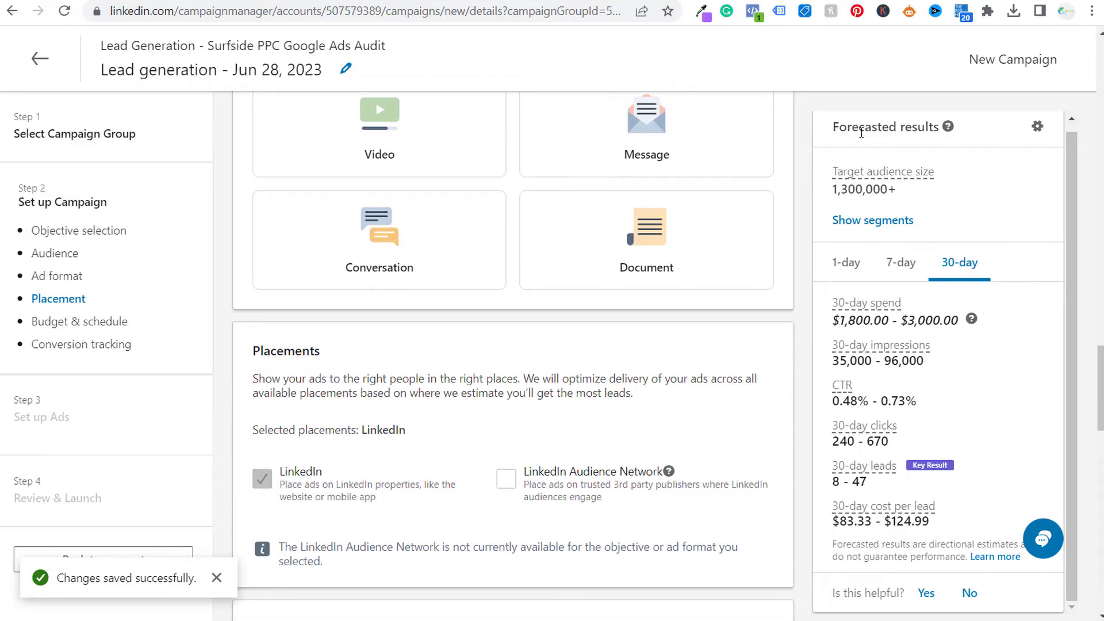
left_click_drag(851, 127, 904, 126)
left_click(905, 126)
scroll(808, 292, "down", 1)
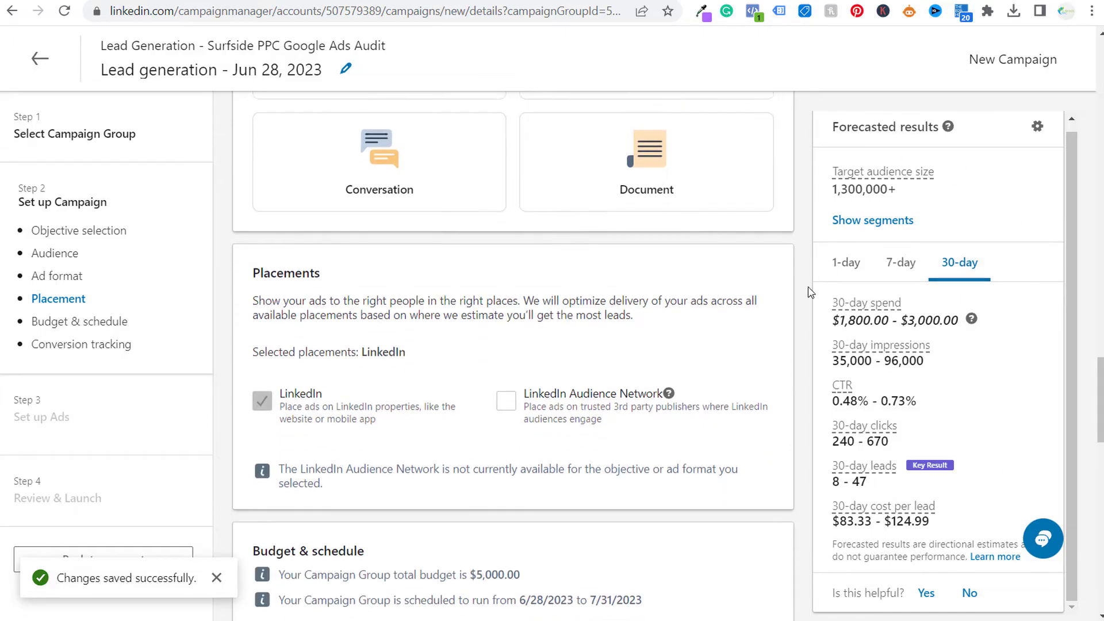
scroll(808, 292, "down", 1)
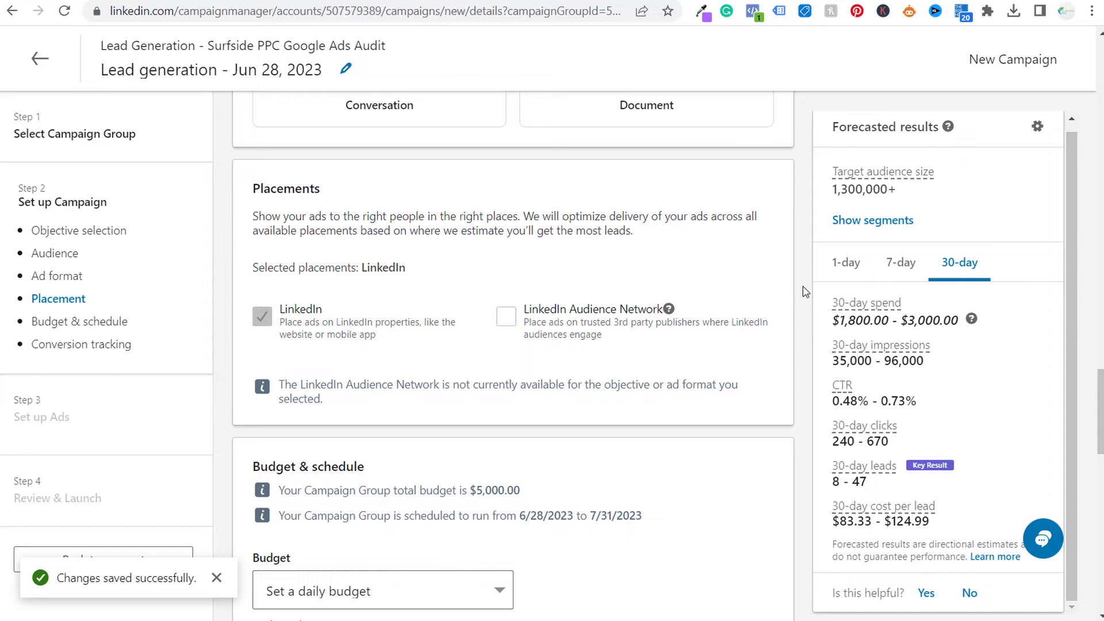
Schedule the campaign with a start and end date, setting the end date to 7/31/2023.
scroll(804, 293, "down", 2)
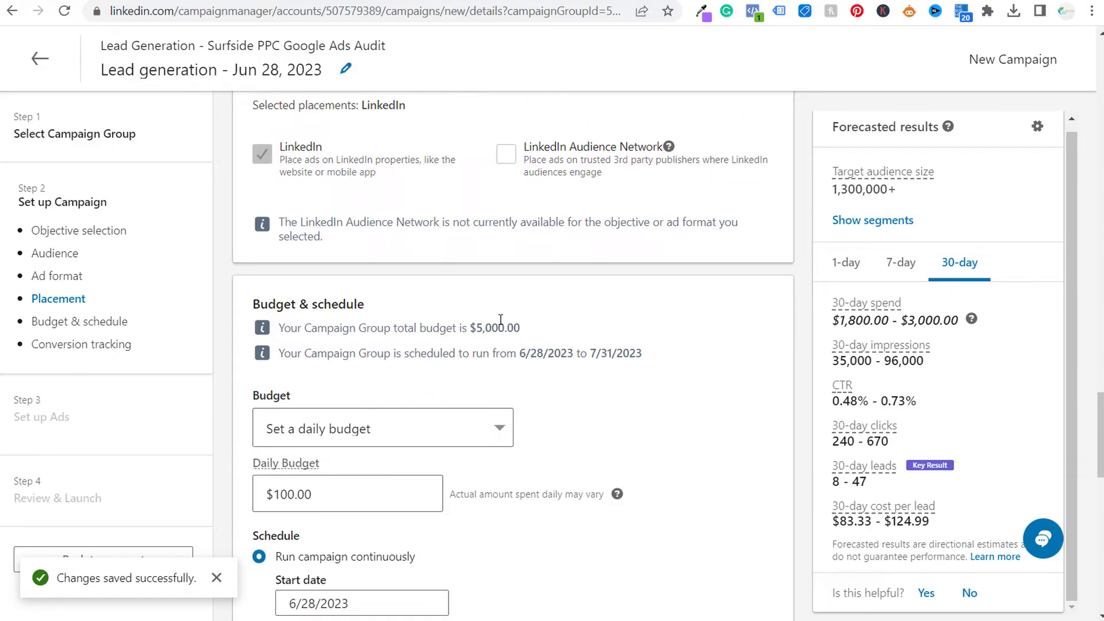
scroll(577, 289, "down", 1)
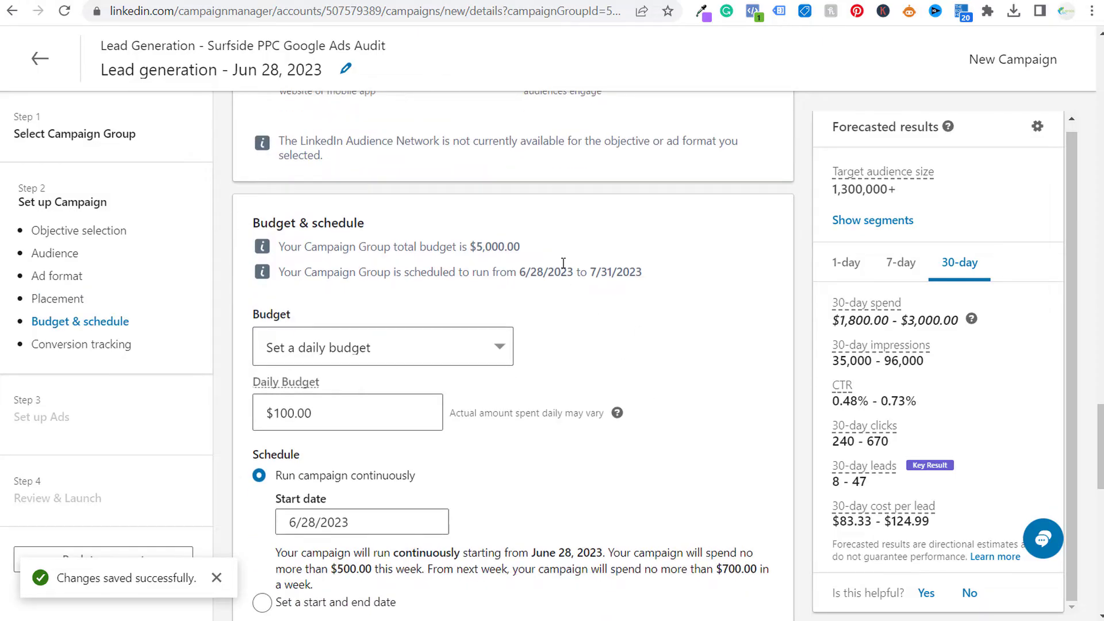
scroll(563, 263, "down", 1)
left_click(261, 521)
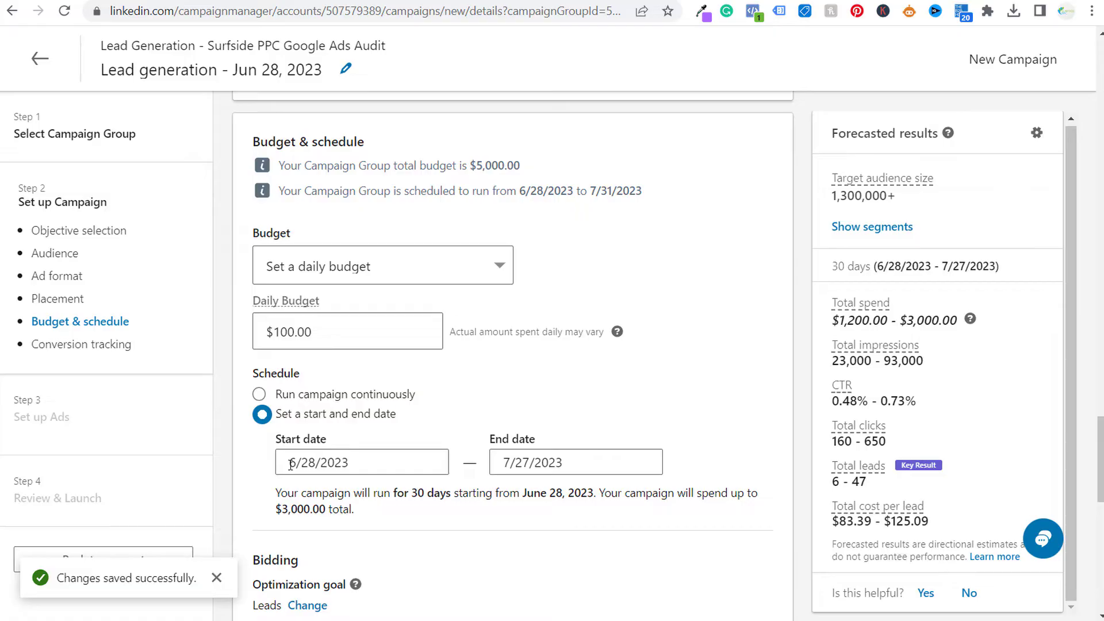
left_click(545, 463)
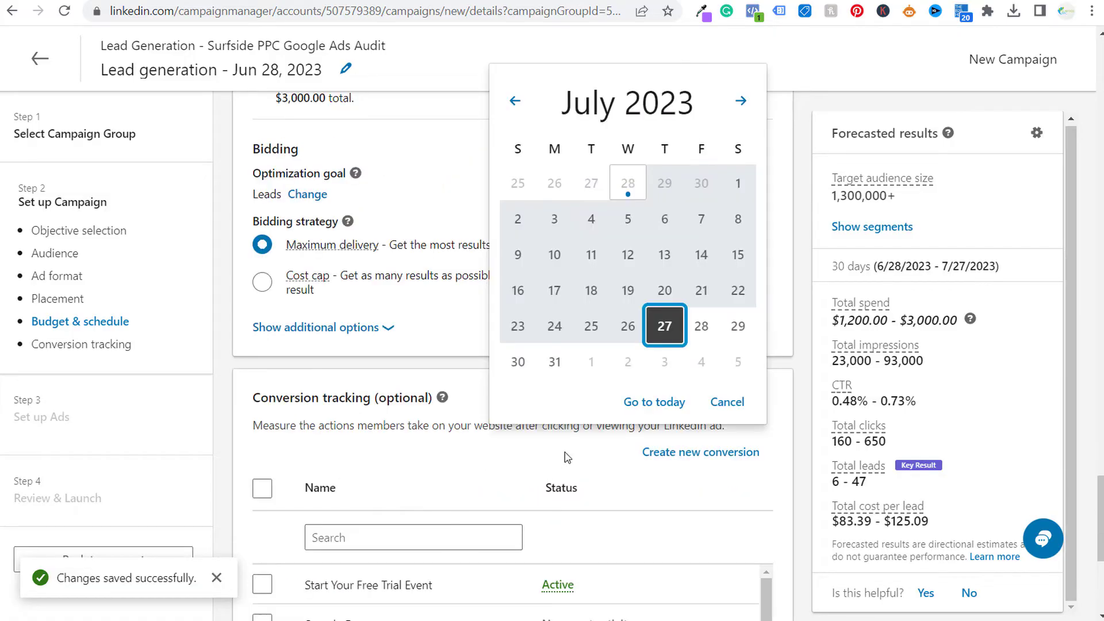
left_click(553, 364)
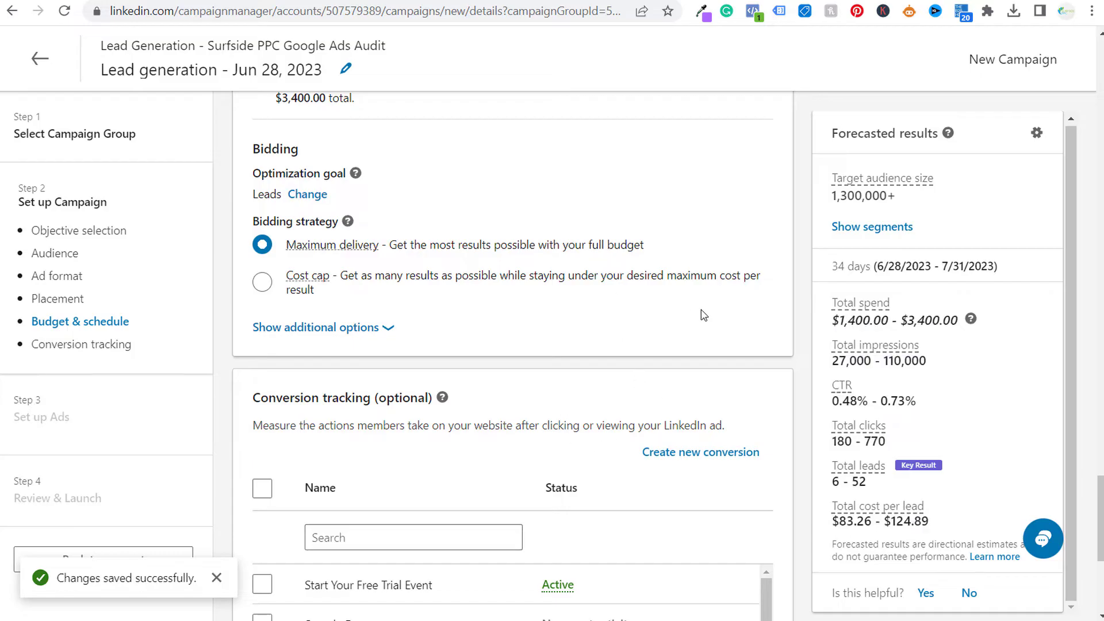
Set the campaign's daily budget to $50.00 and check the maximum total spend for the schedule.
scroll(711, 308, "up", 3)
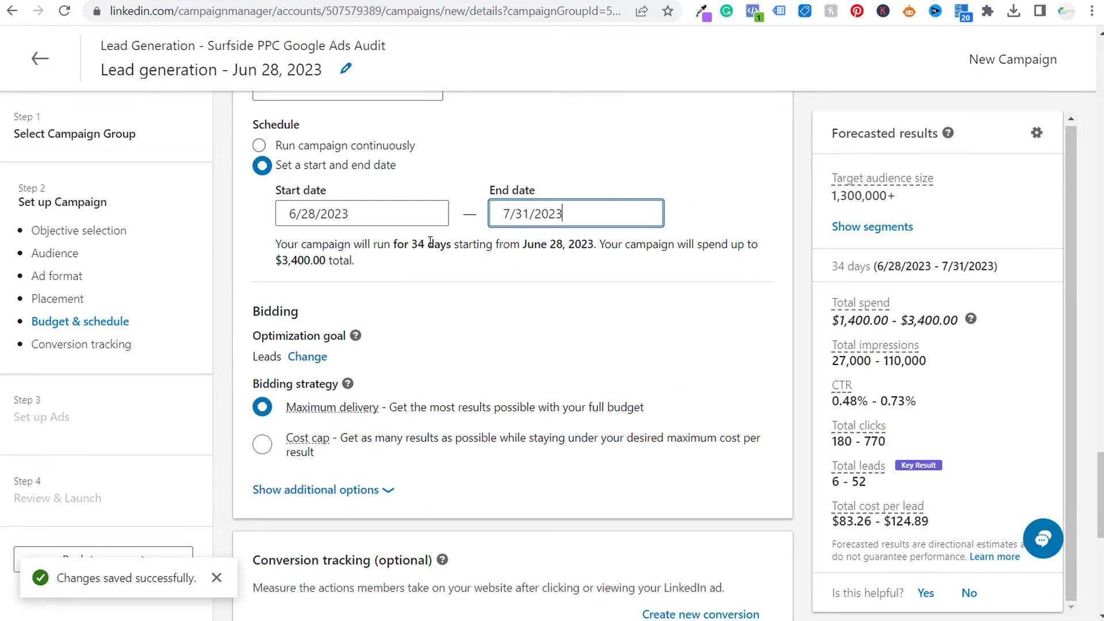
left_click_drag(436, 246, 291, 264)
scroll(460, 259, "up", 2)
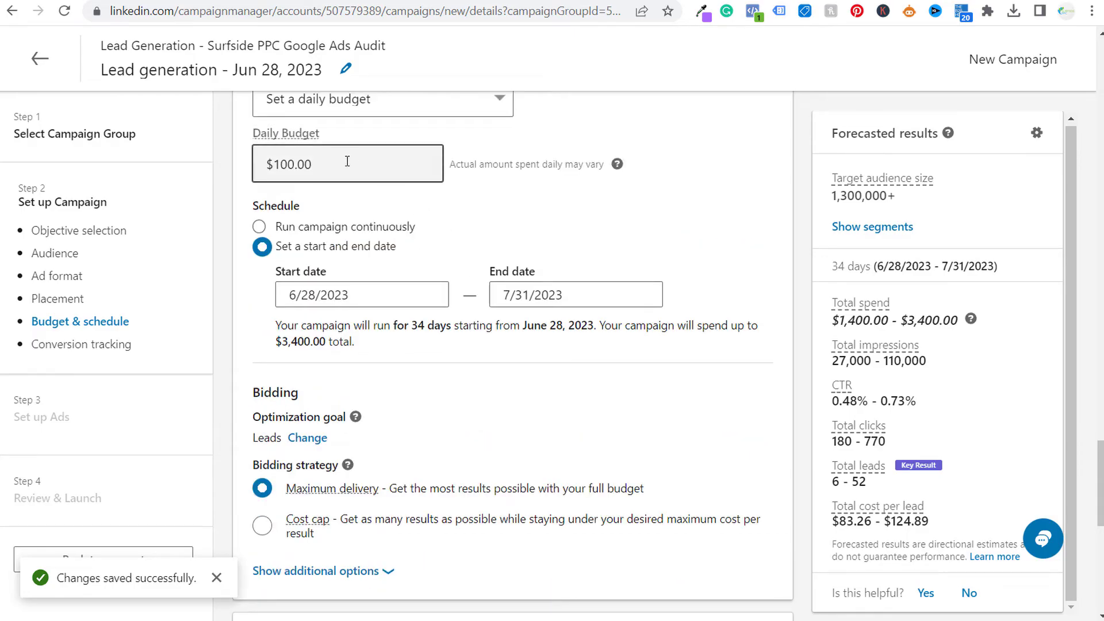
left_click_drag(347, 160, 266, 163)
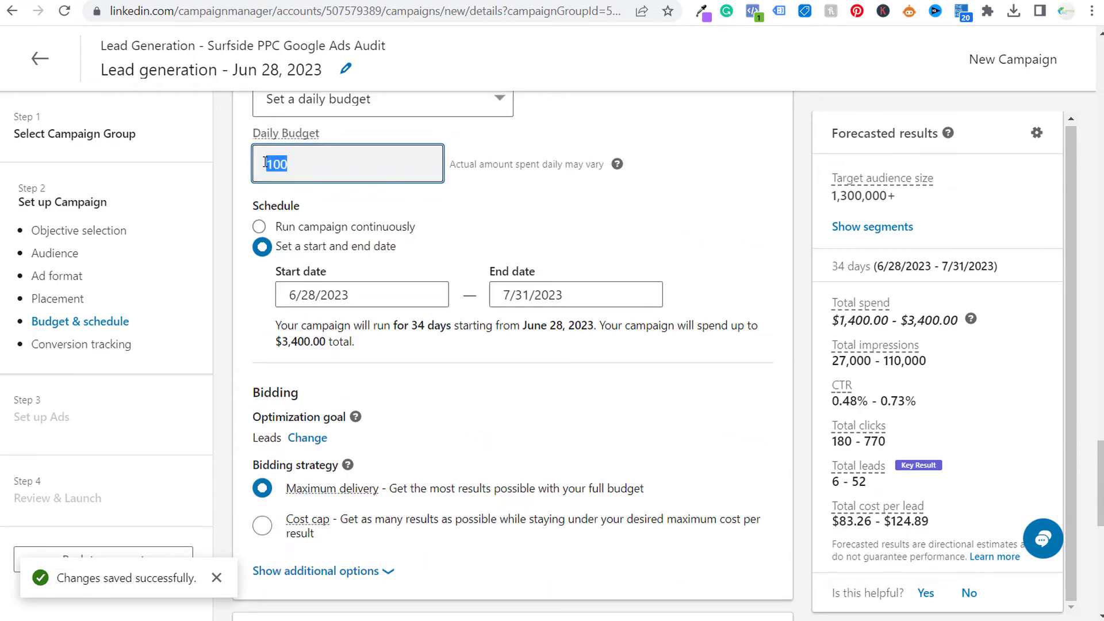
type("50.00")
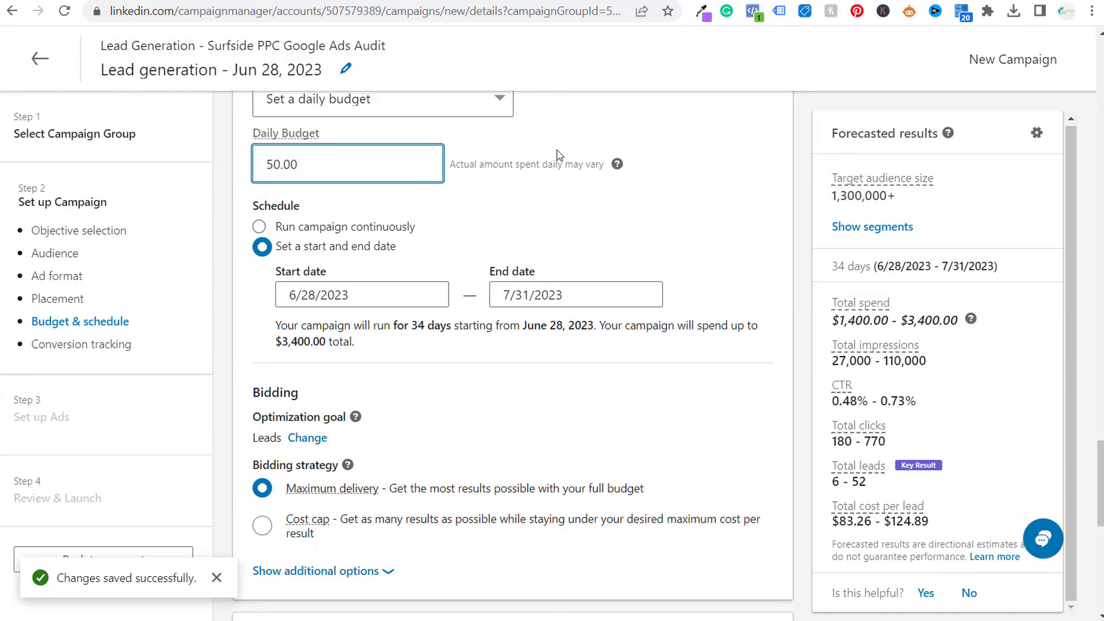
left_click(713, 202)
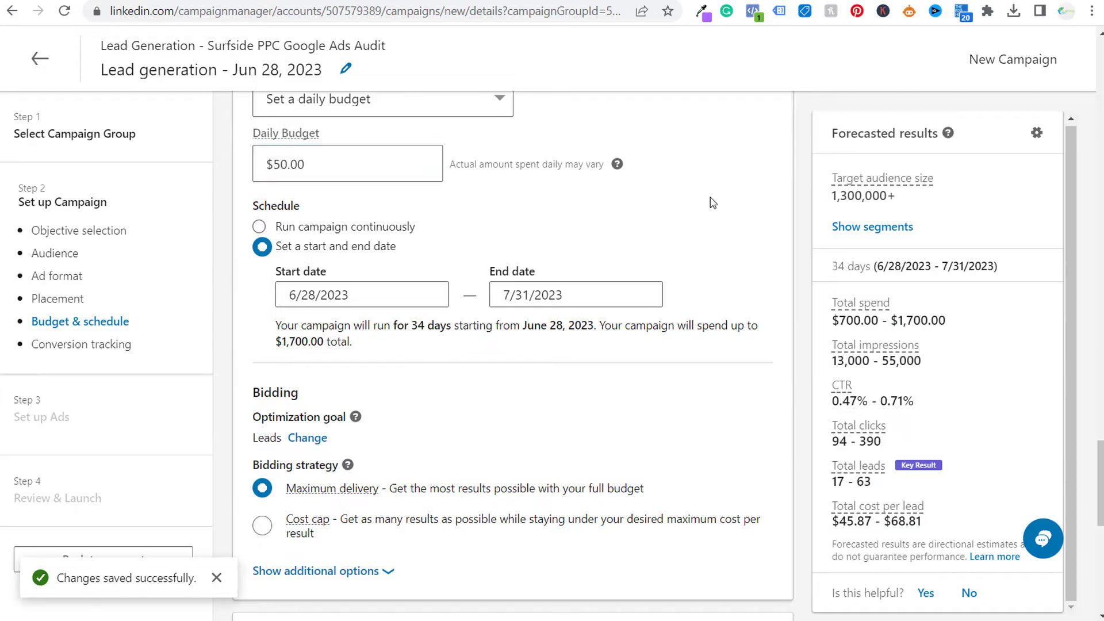
left_click_drag(352, 342, 266, 345)
left_click(375, 355)
Keep Maximum delivery bidding, leave every conversion unselected, and save the campaign setup to continue to the ad setup.
scroll(660, 367, "down", 4)
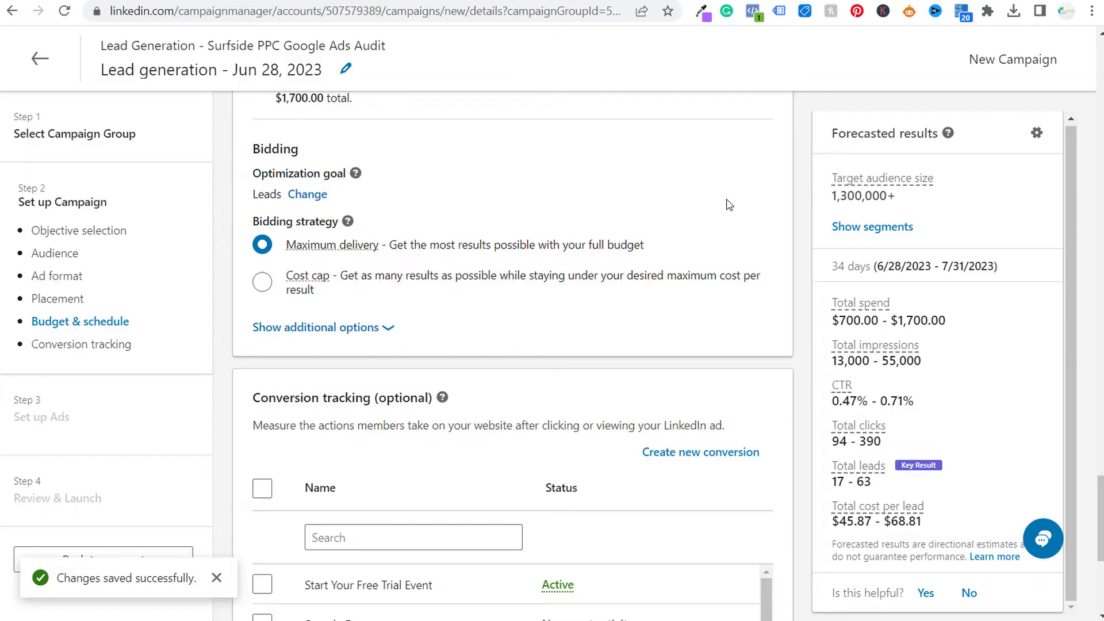
scroll(713, 213, "down", 4)
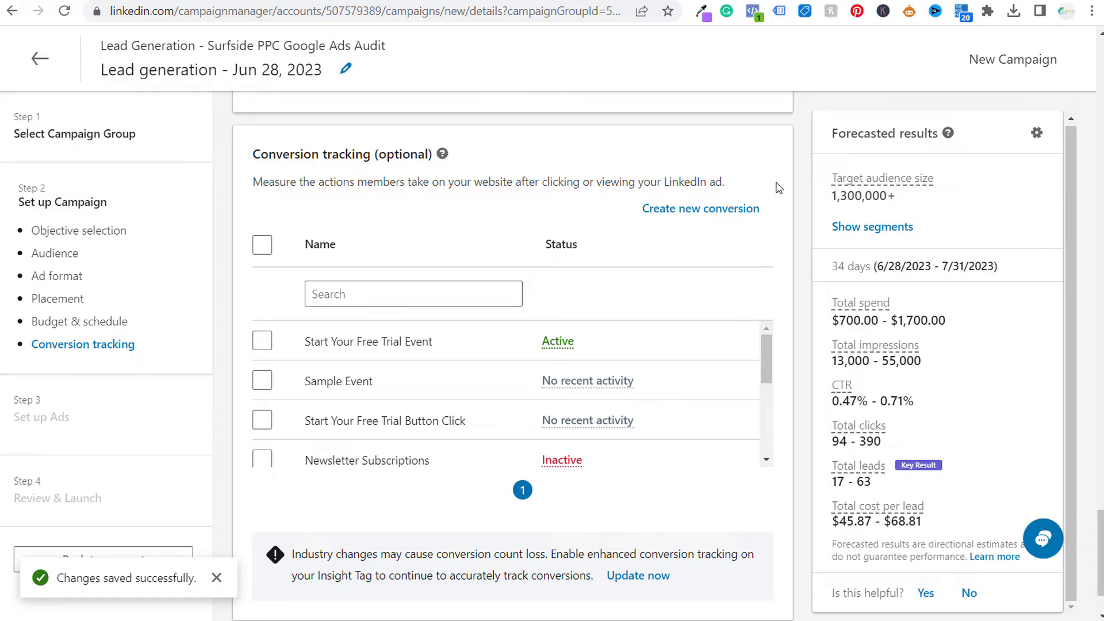
scroll(785, 204, "down", 2)
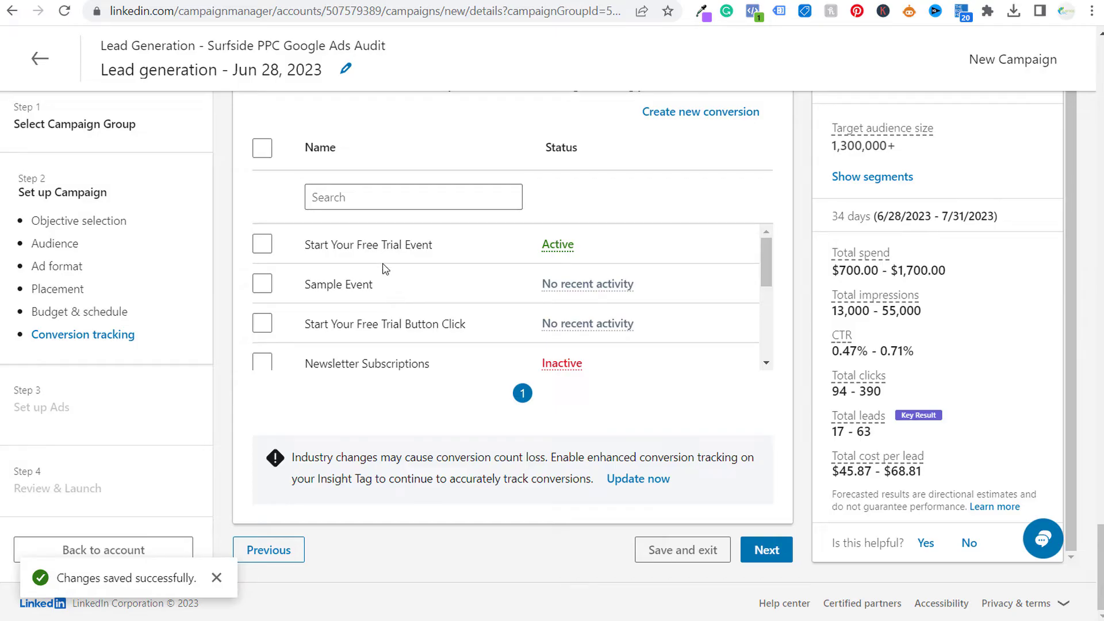
left_click(768, 550)
left_click(856, 507)
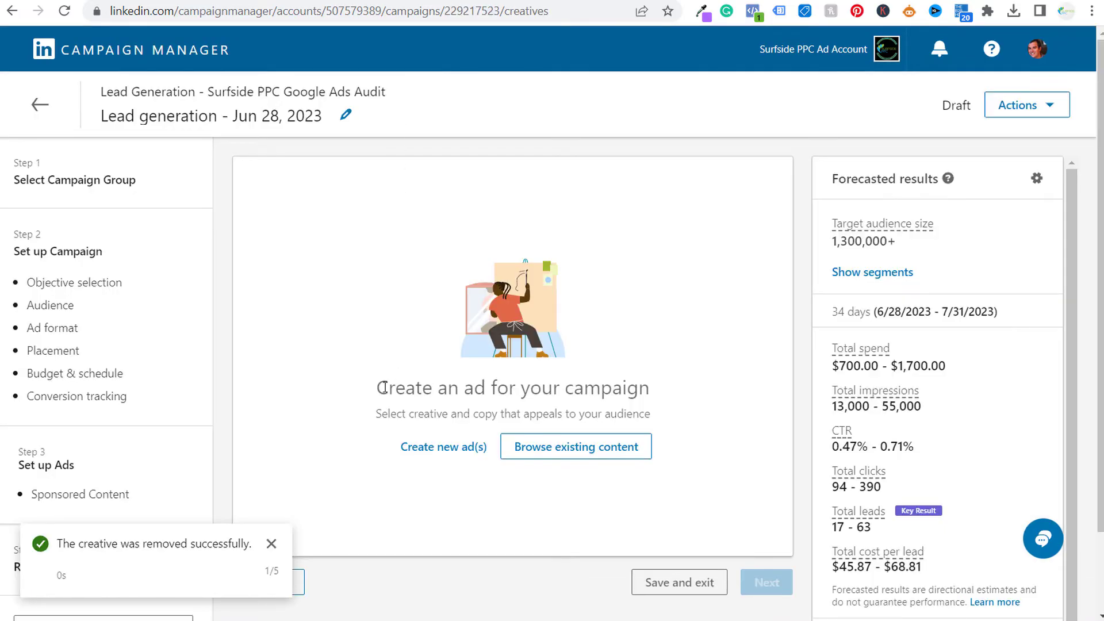
Create a new ad for the campaign and name it Google Ads Audit Advertisement.
left_click_drag(382, 392, 665, 389)
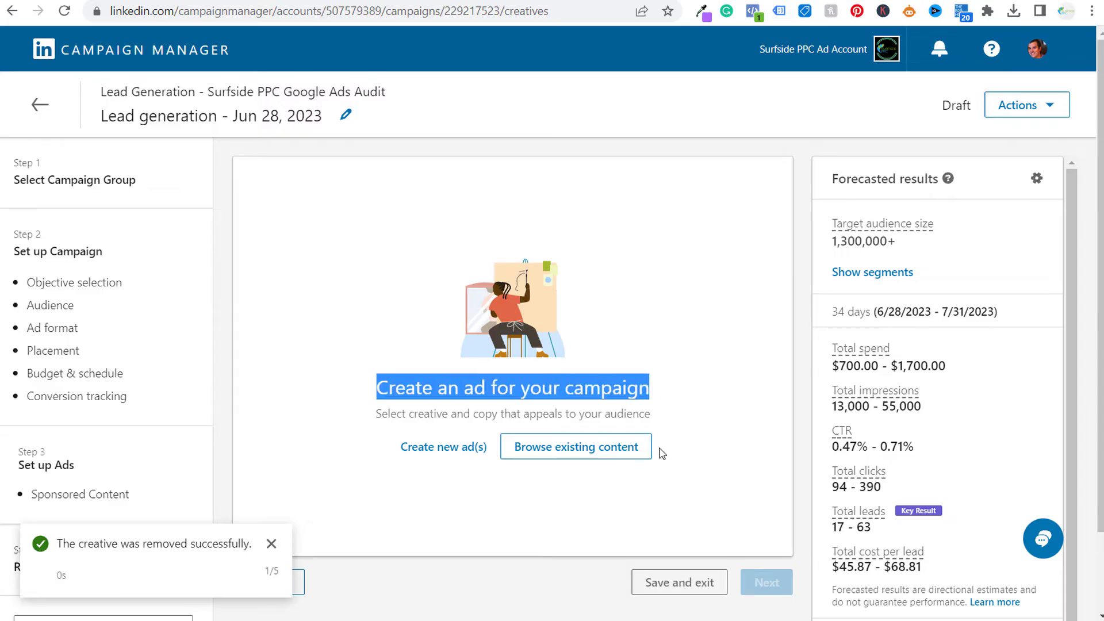
left_click(589, 486)
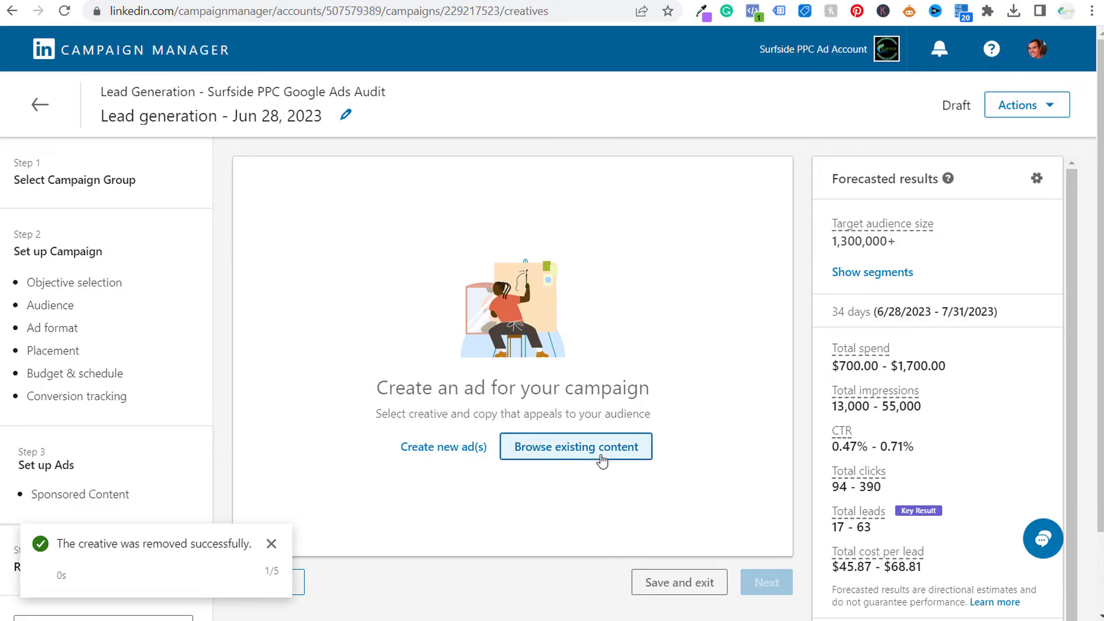
left_click(453, 454)
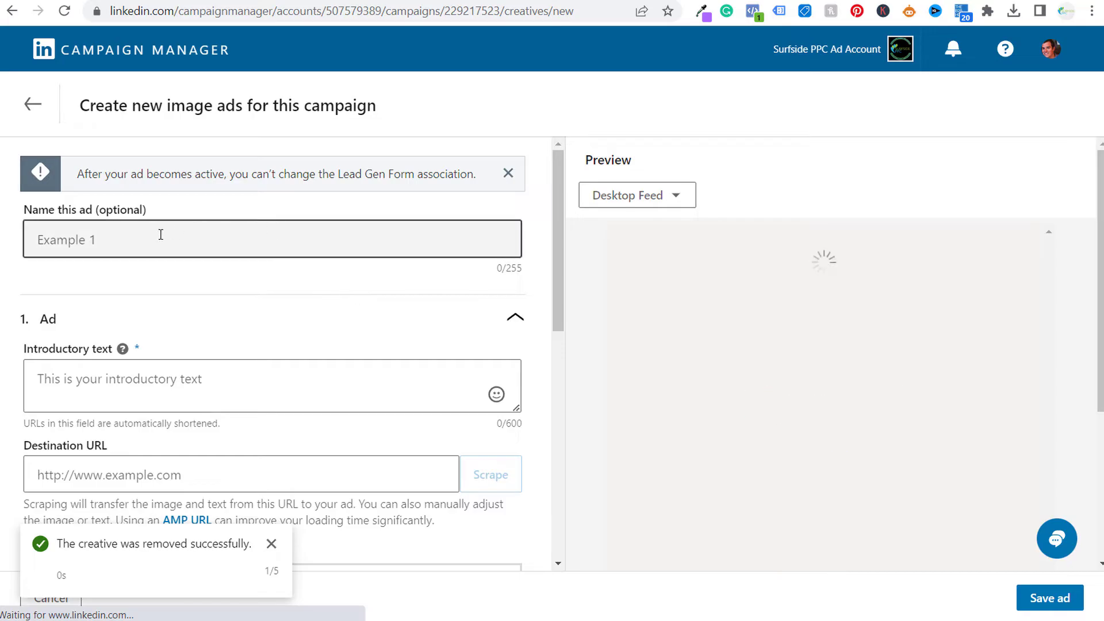
left_click(125, 238)
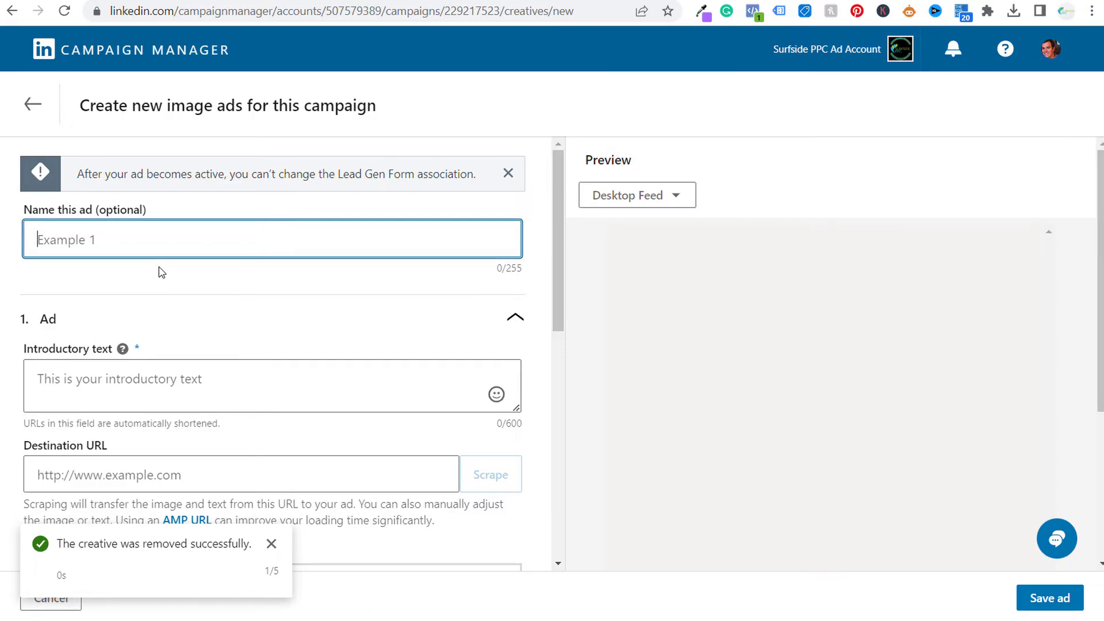
type("Google Ads Audit Advert")
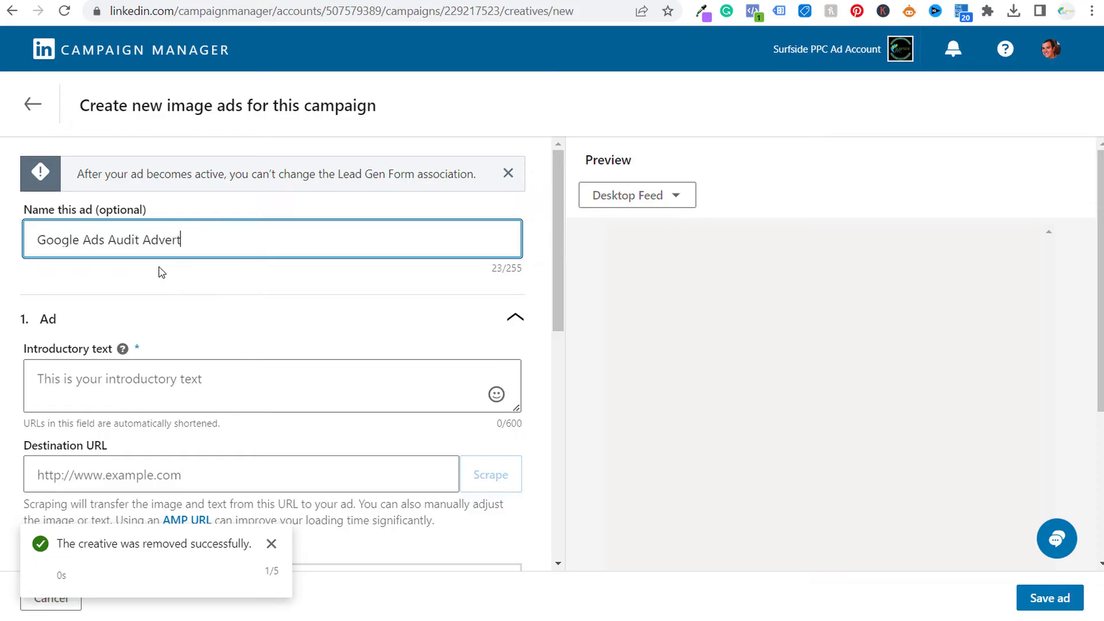
type("isement")
left_click(159, 280)
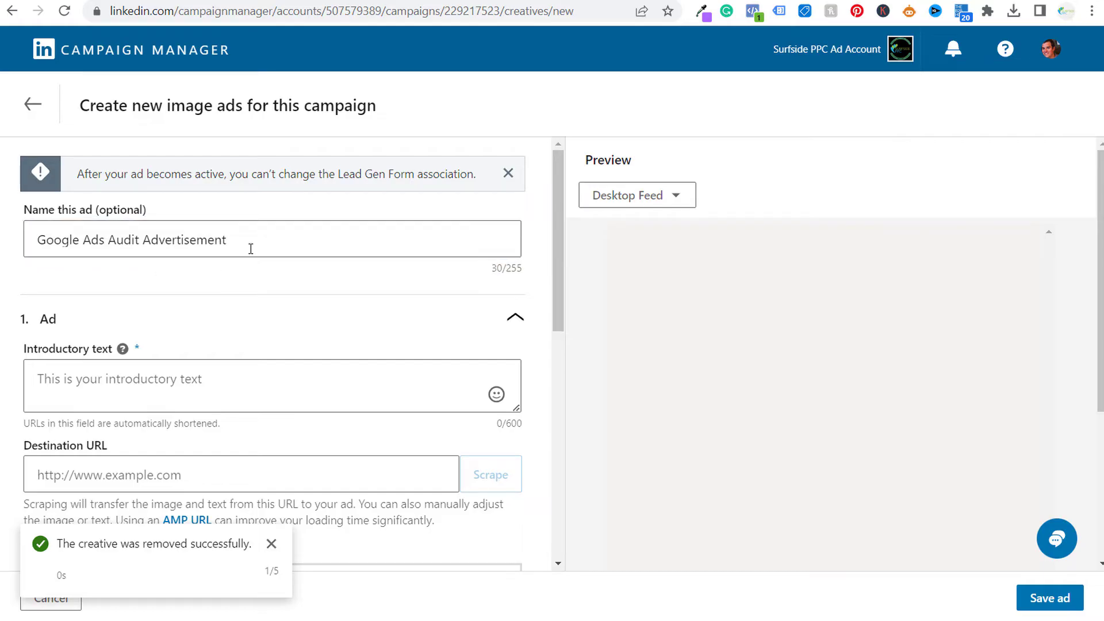
Add google-ads-audit.png, google-ads-audit (1).png, google-ads-audit (2).png, Untitled design (7).png and Untitled design (9).png from the Image Library as ad images.
scroll(291, 323, "down", 4)
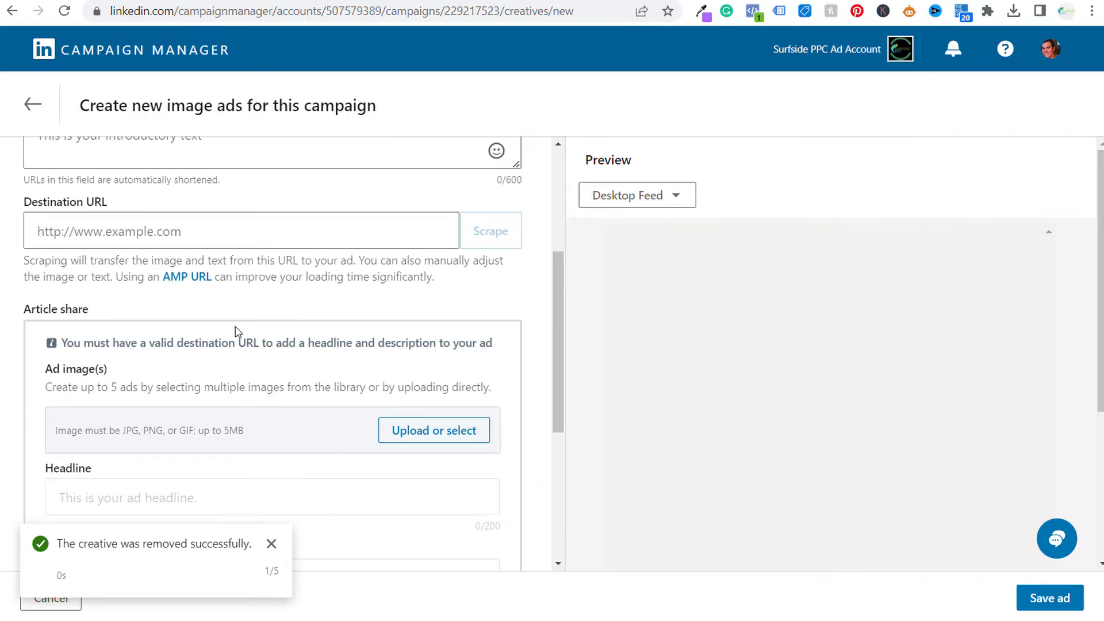
scroll(201, 351, "down", 1)
left_click_drag(57, 352, 198, 352)
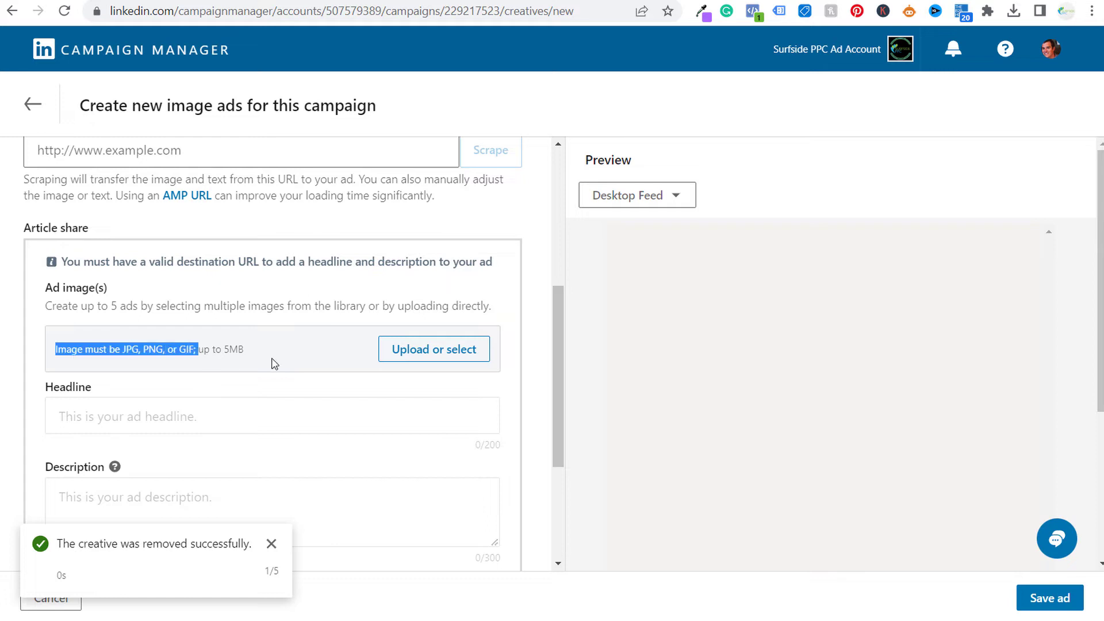
left_click(458, 356)
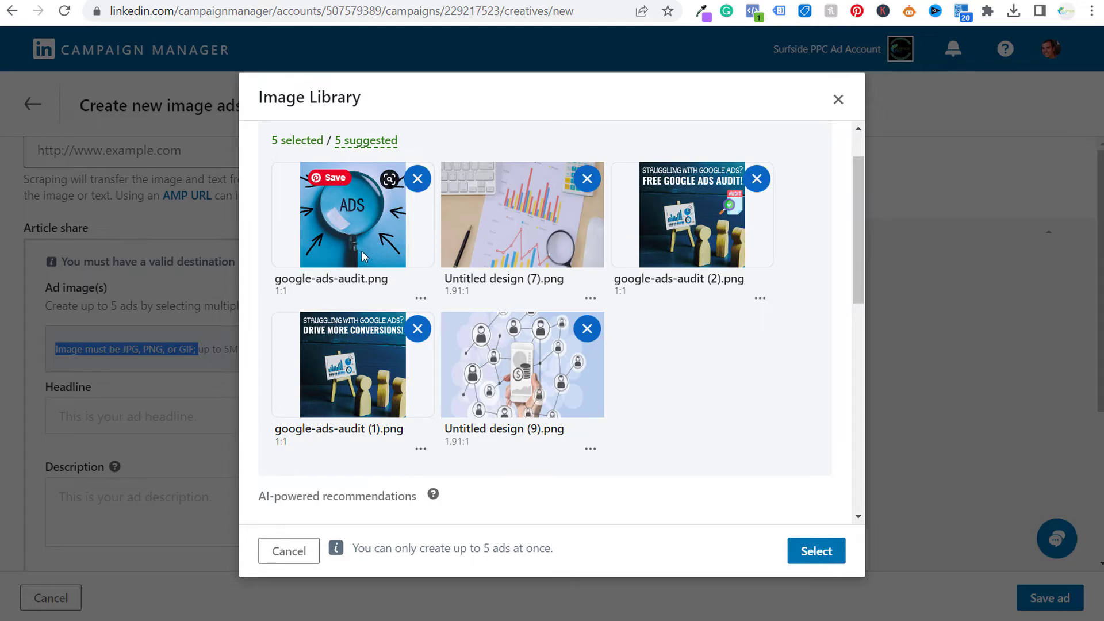
left_click_drag(448, 280, 608, 283)
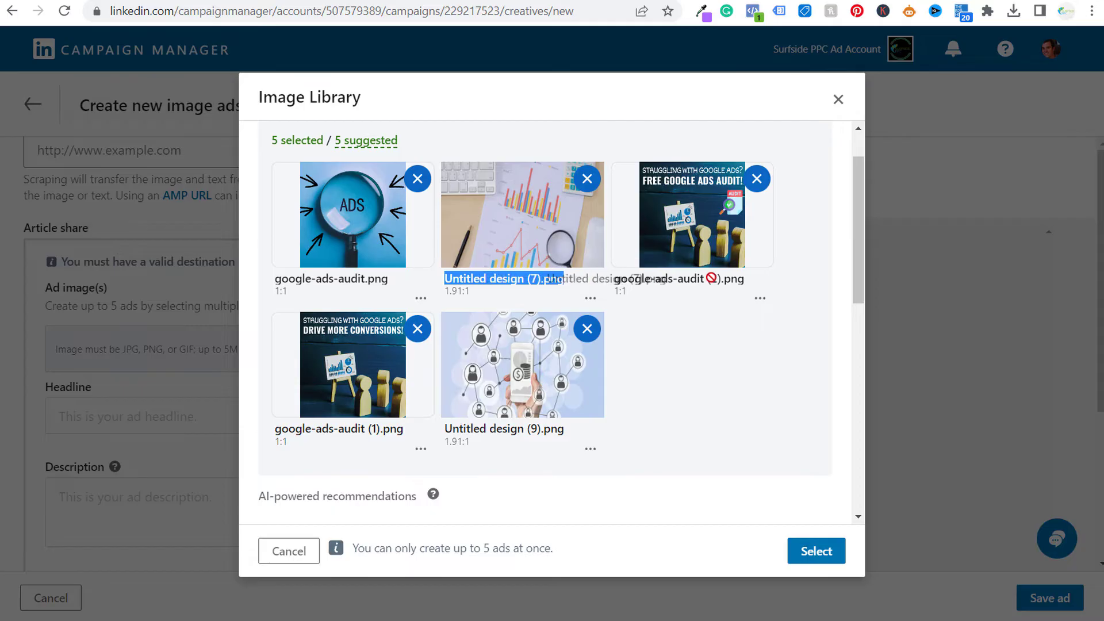
left_click(608, 311)
left_click_drag(334, 429, 530, 448)
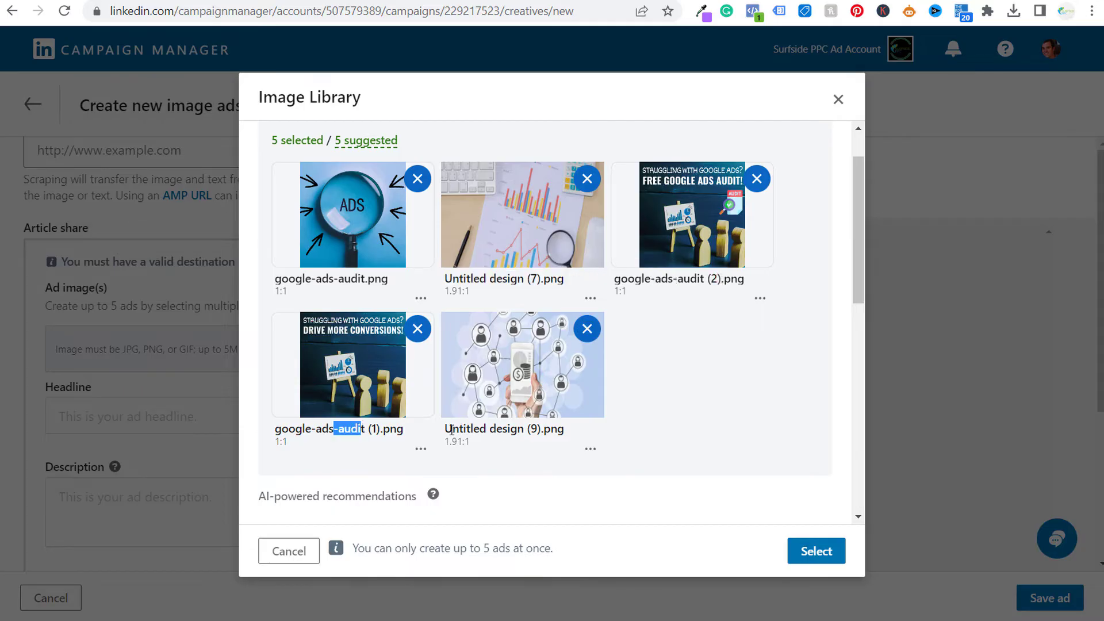
left_click_drag(452, 429, 725, 394)
left_click(727, 397)
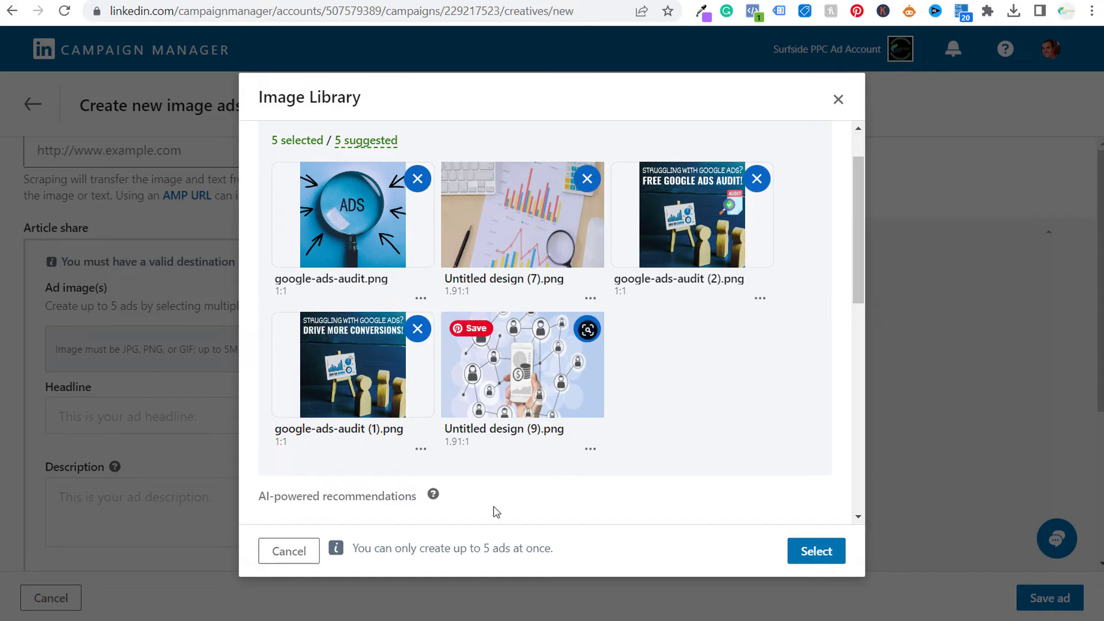
left_click(835, 549)
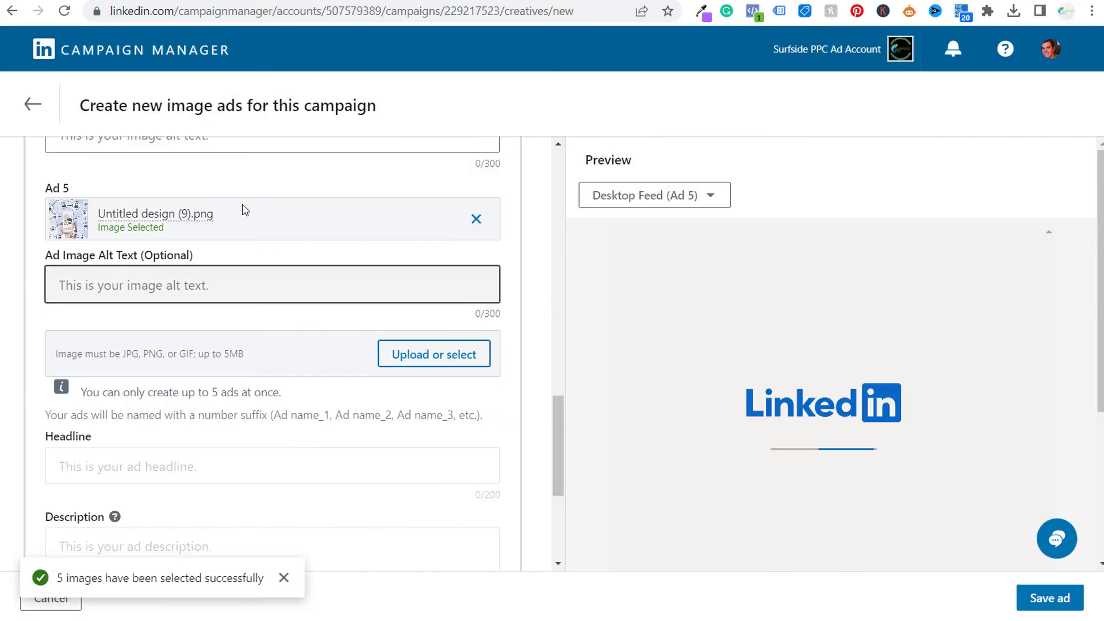
Review the ad form's introductory text, destination URL, image alt text, headline, description and form details sections.
scroll(259, 230, "up", 2)
scroll(264, 323, "up", 14)
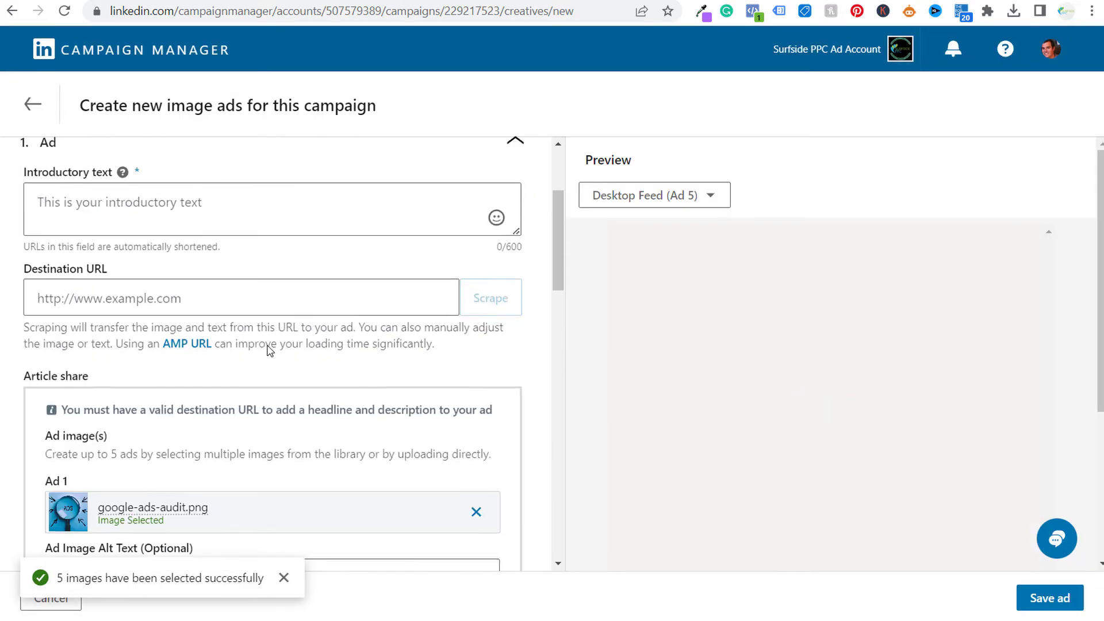
scroll(268, 346, "up", 3)
left_click(229, 366)
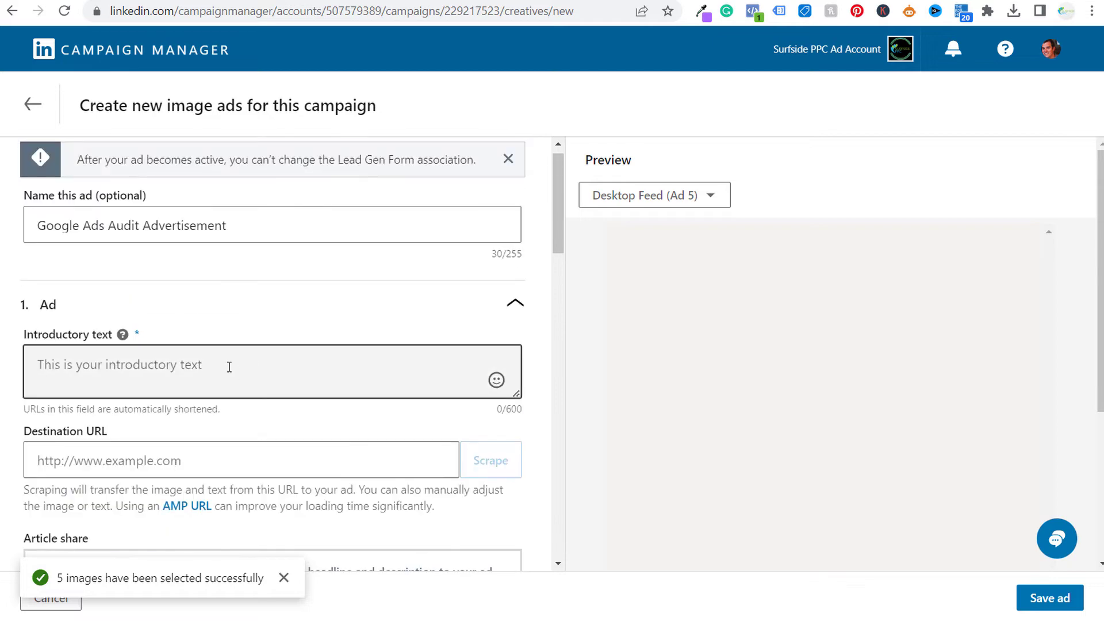
scroll(237, 448, "down", 9)
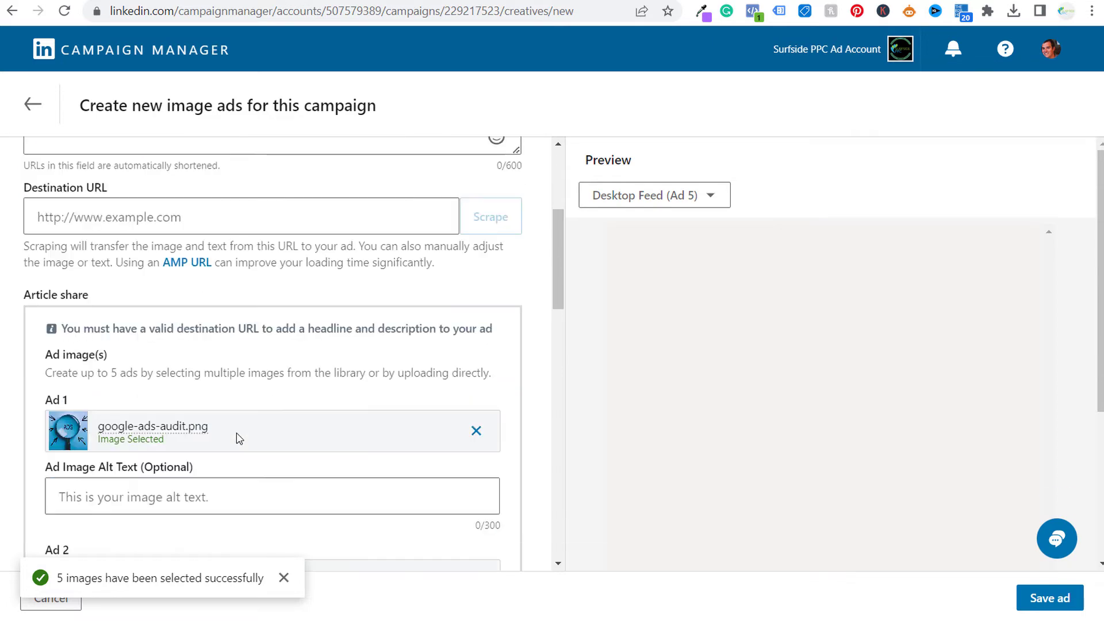
scroll(241, 429, "down", 6)
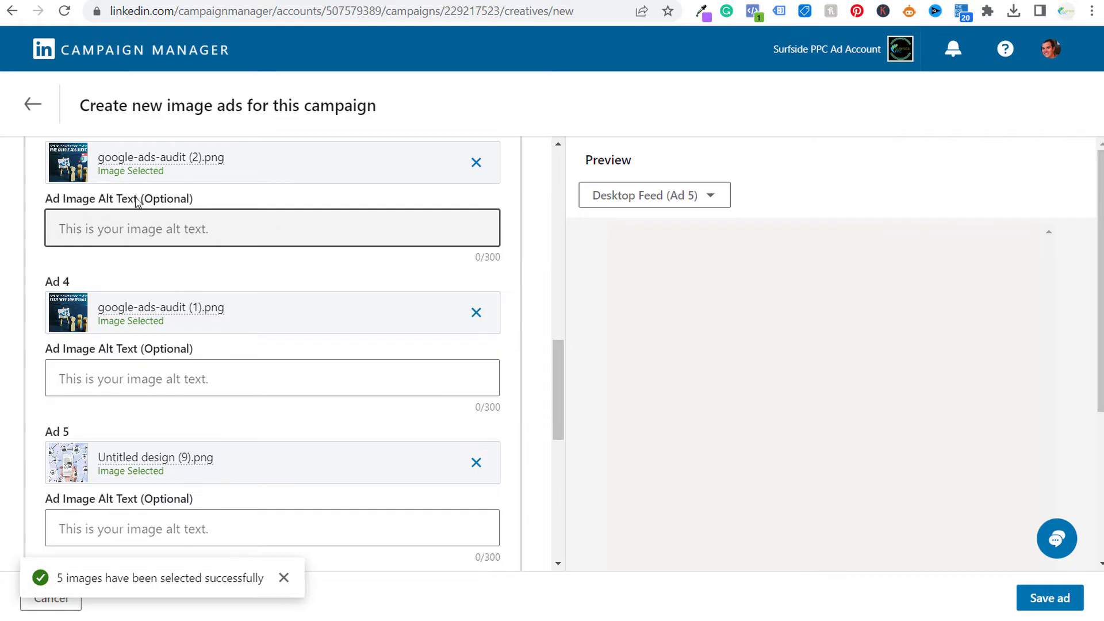
scroll(227, 247, "down", 4)
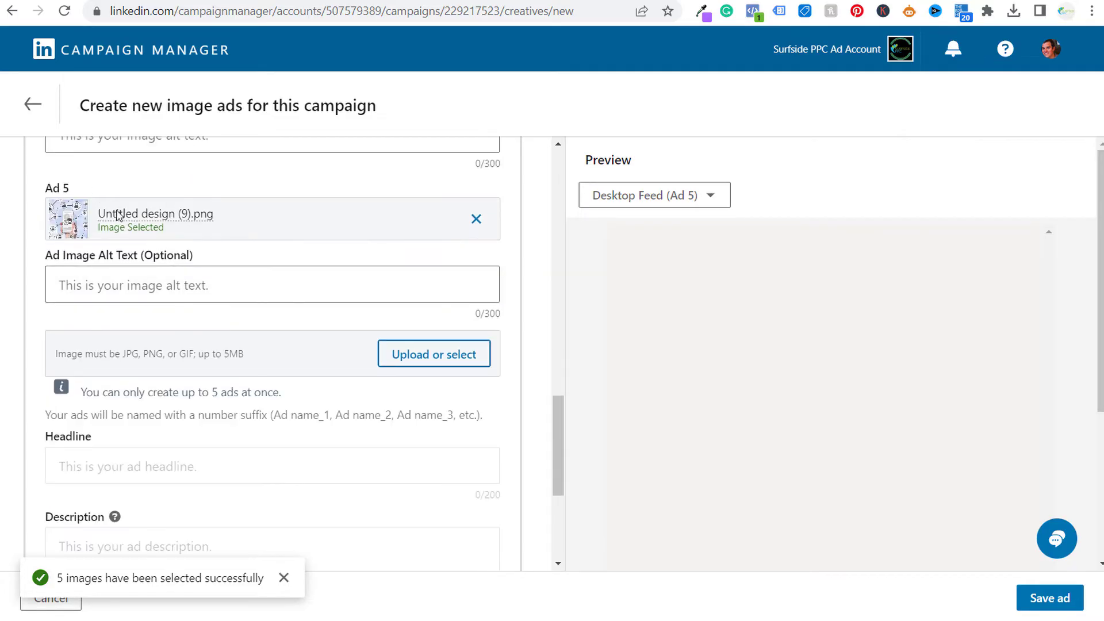
scroll(230, 345, "down", 3)
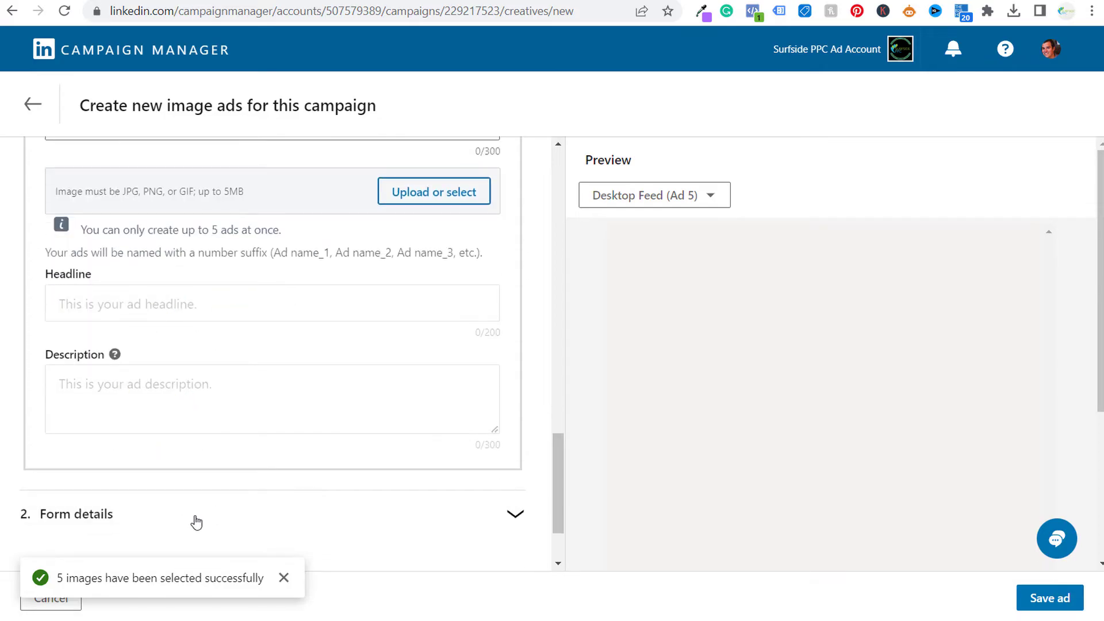
scroll(339, 362, "up", 3)
scroll(339, 358, "up", 20)
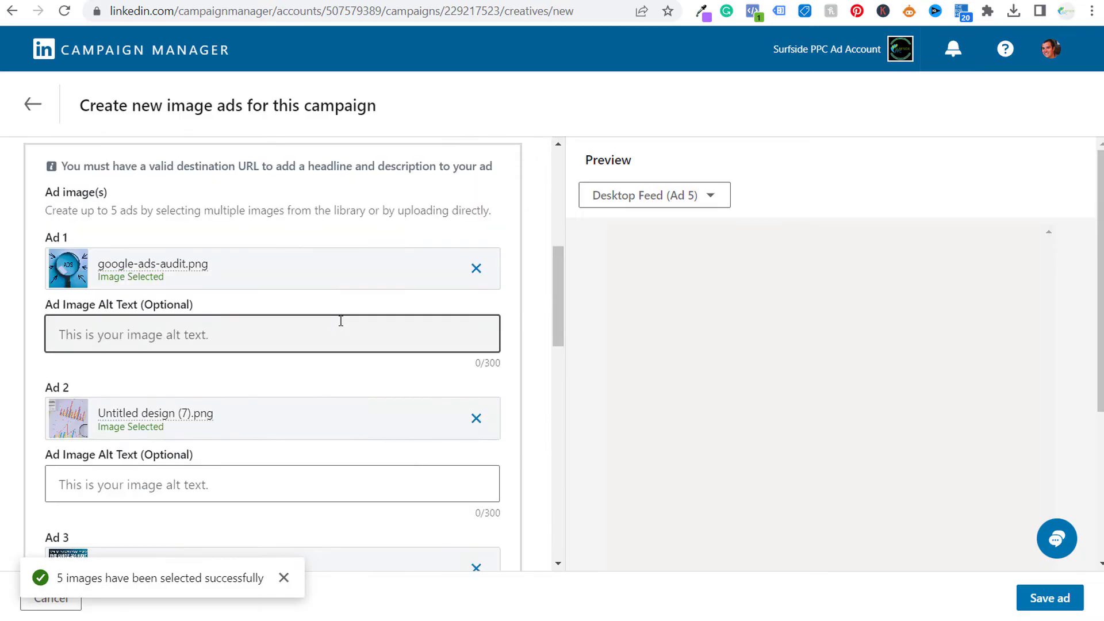
scroll(301, 321, "down", 2)
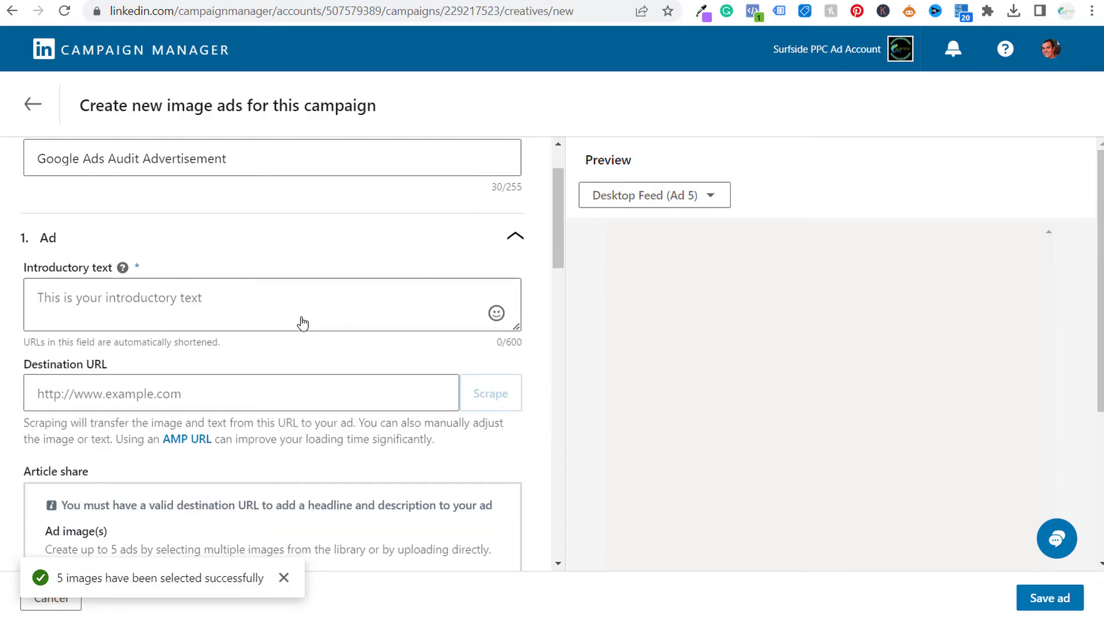
left_click(231, 317)
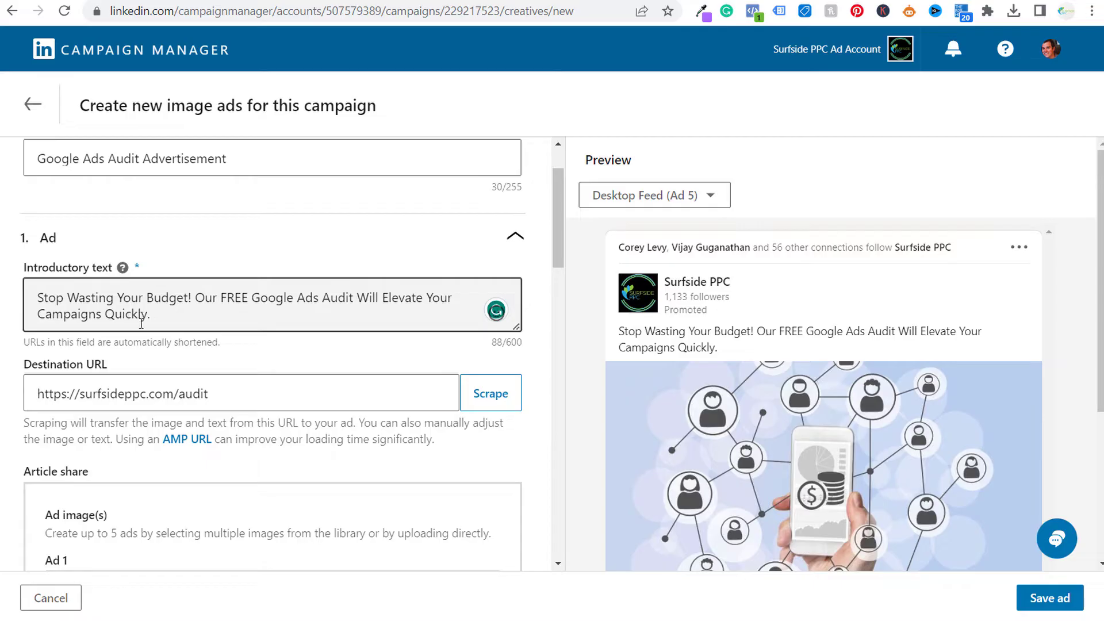
left_click_drag(322, 399, 108, 397)
left_click(345, 440)
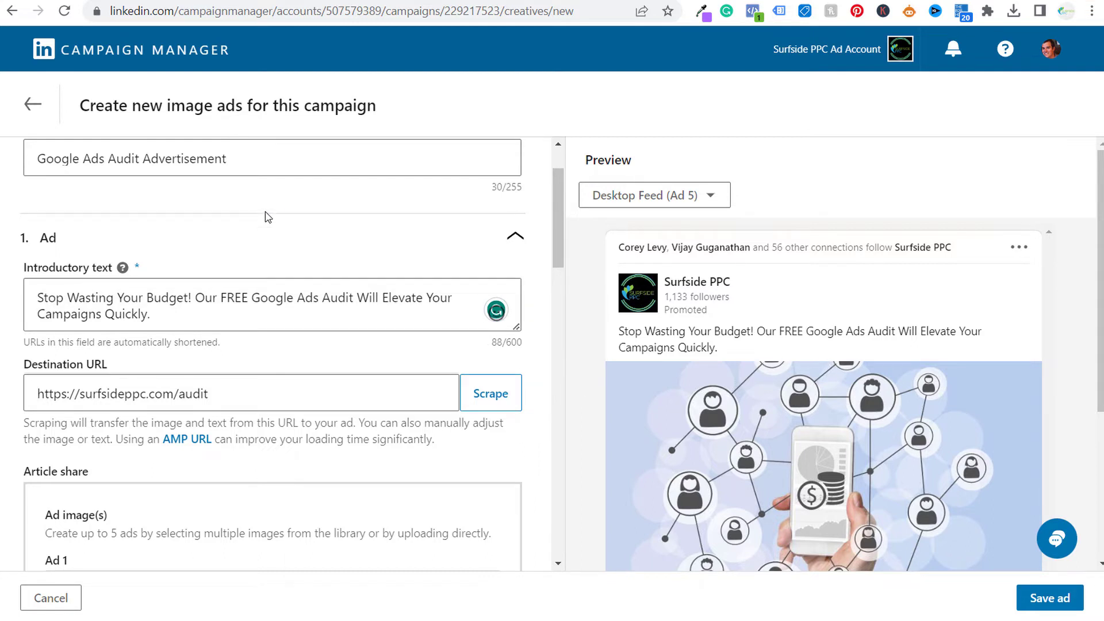
Preview Ad 4 in the Mobile Feed format and Ad 1 in the Desktop Feed format.
scroll(266, 217, "down", 3)
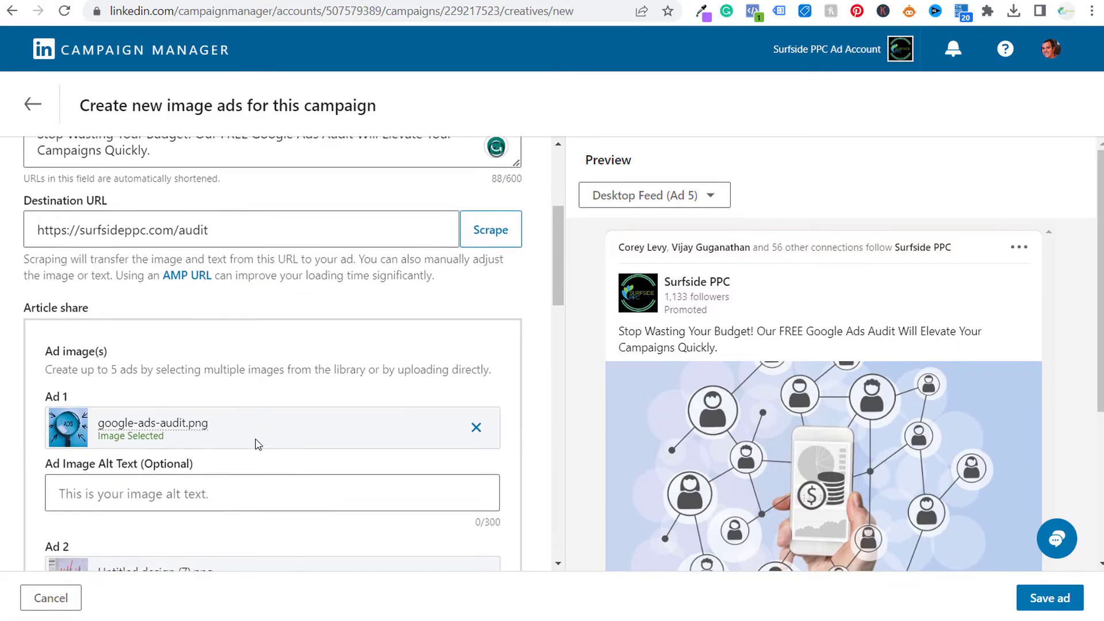
scroll(255, 439, "down", 1)
scroll(867, 296, "down", 3)
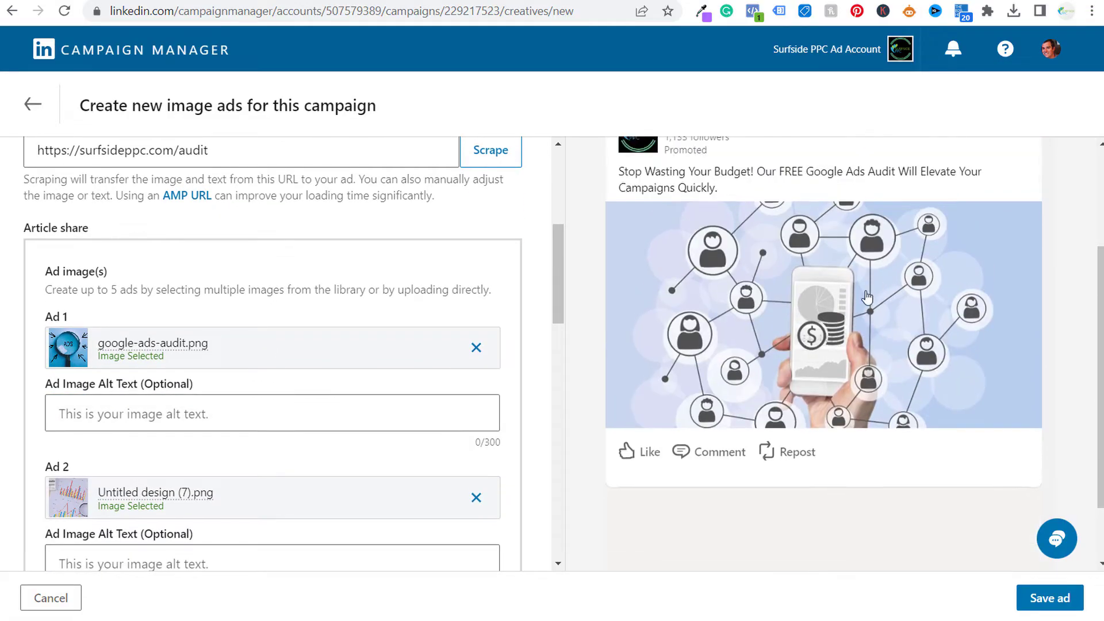
scroll(867, 296, "up", 3)
left_click(695, 193)
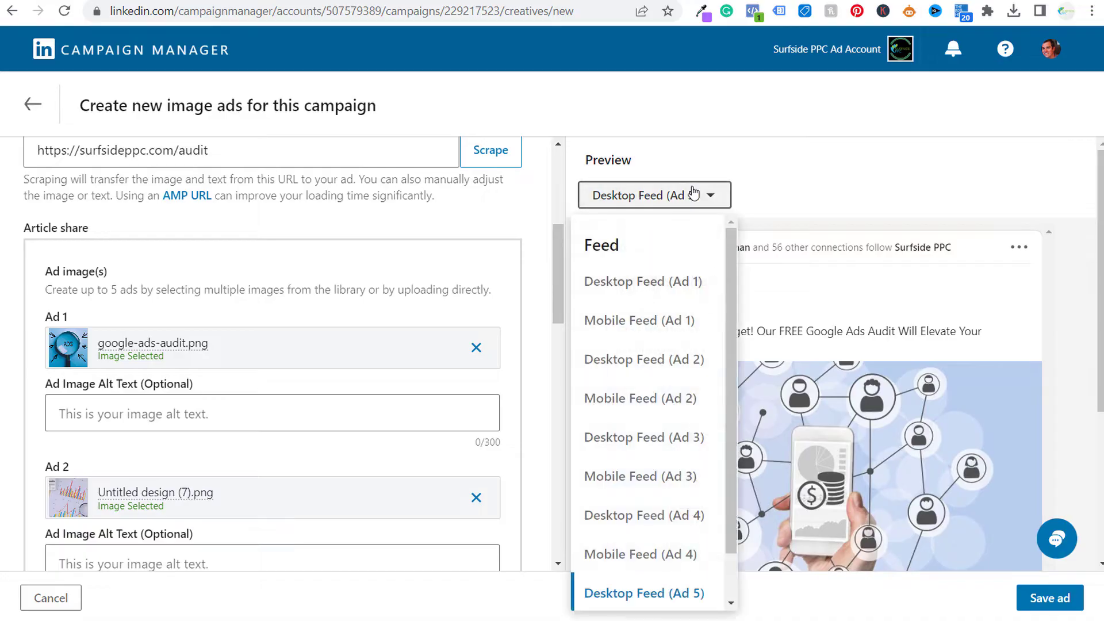
scroll(632, 393, "down", 1)
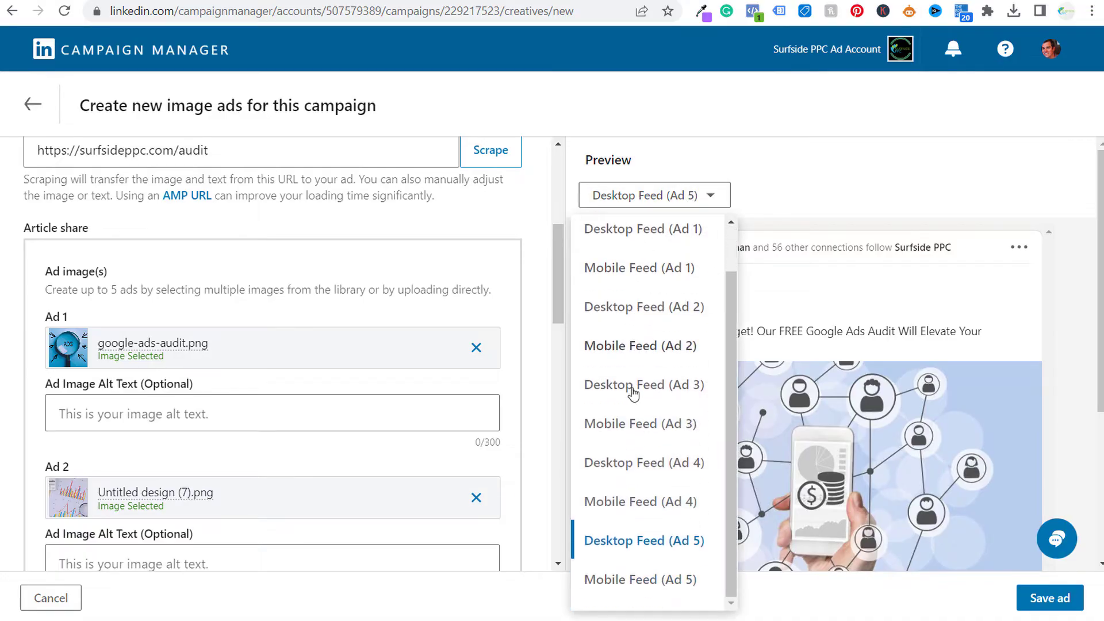
left_click(637, 504)
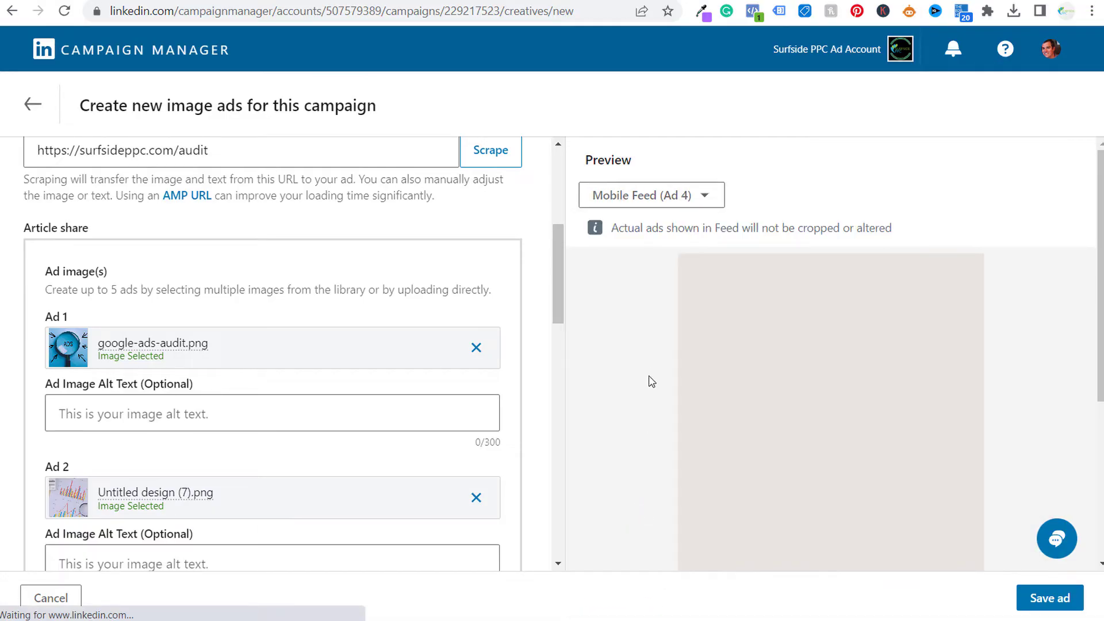
left_click(667, 196)
left_click(626, 283)
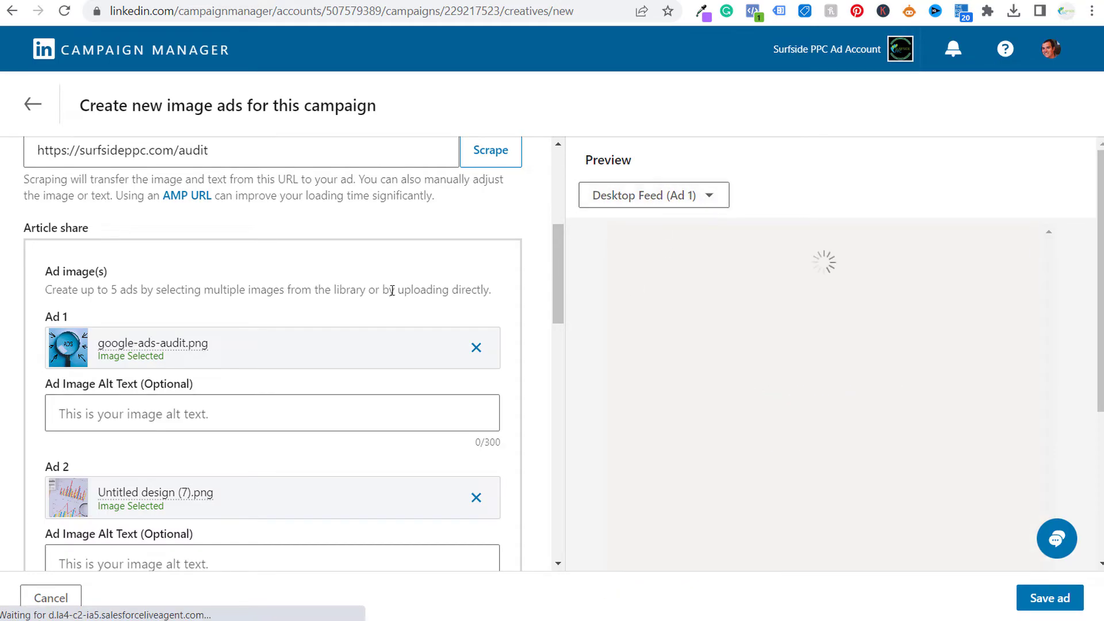
Enter the headline "Free Google Ads Audit - We Fix Errors Fast" and a description promoting the Google Ads service.
scroll(330, 351, "down", 3)
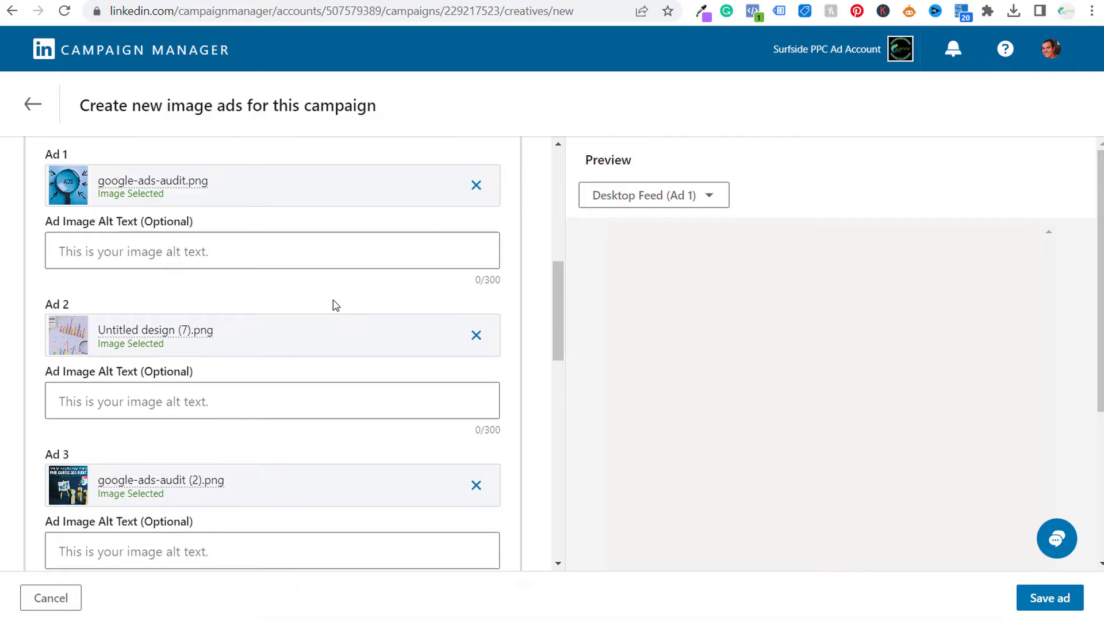
scroll(332, 300, "down", 10)
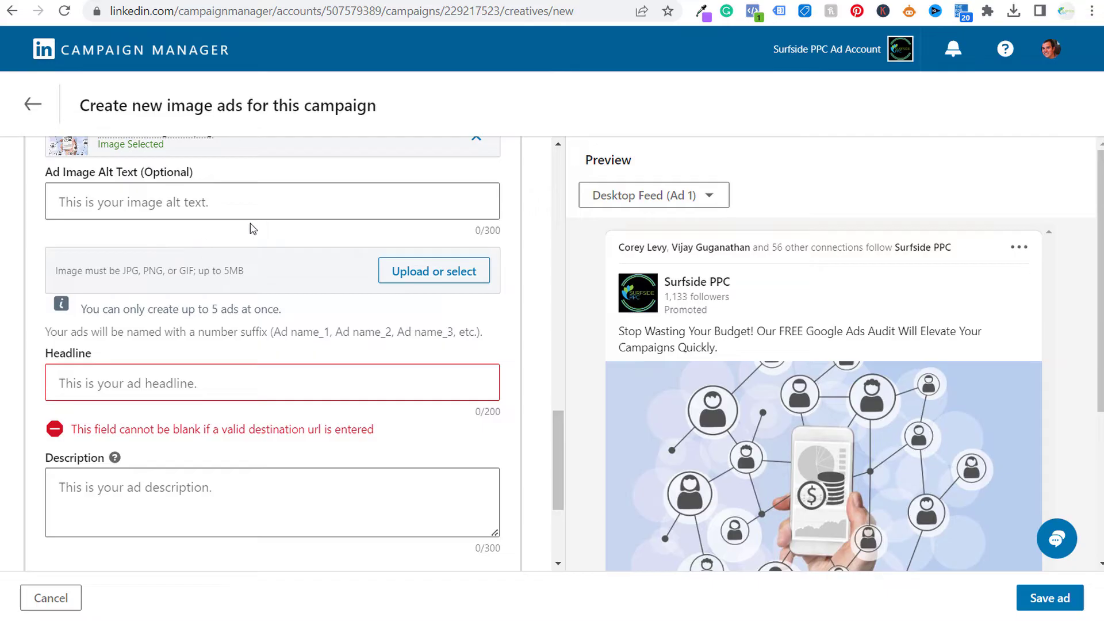
scroll(253, 229, "down", 2)
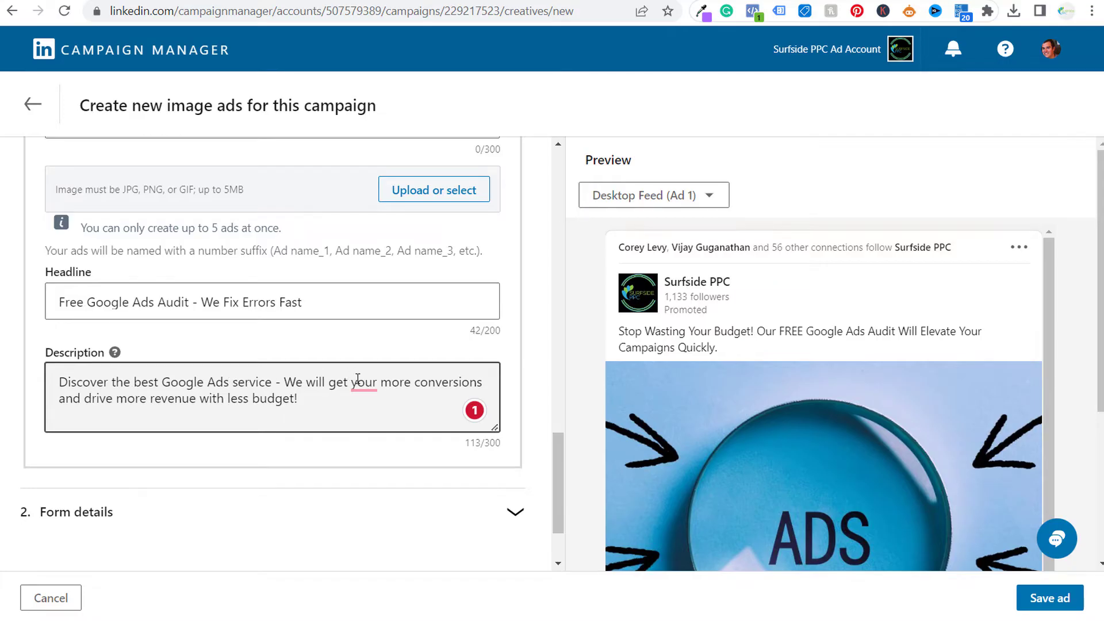
Correct the ad description to read "Discover the best Google Ads service - We will get you more conversions and drive more revenue with less budget!".
mouse_move(358, 379)
left_click(362, 423)
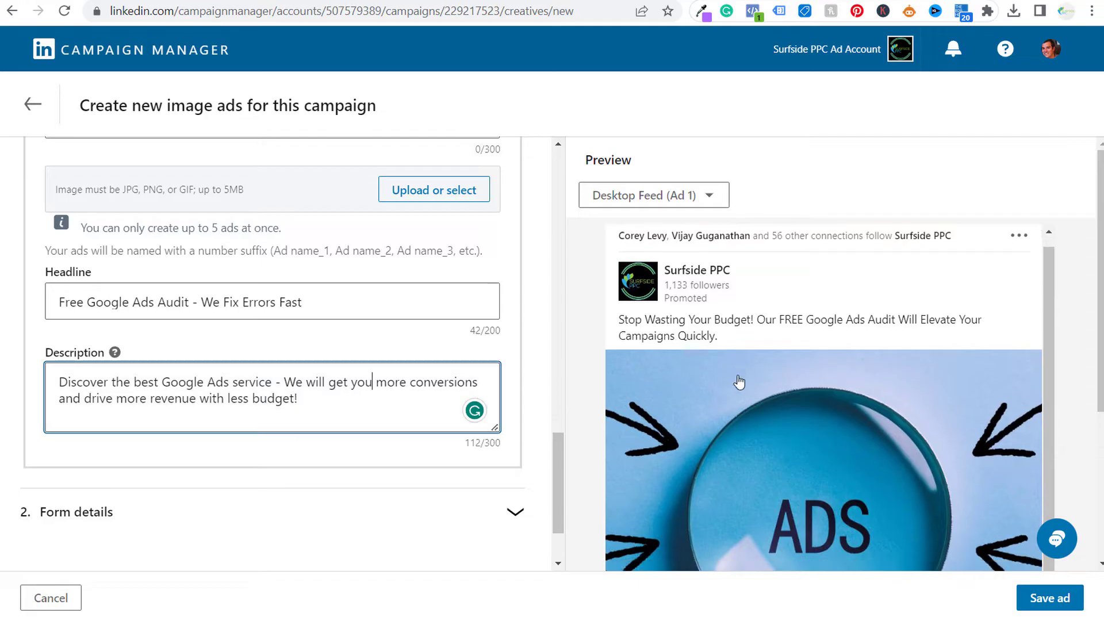
scroll(747, 379, "down", 2)
scroll(756, 376, "down", 4)
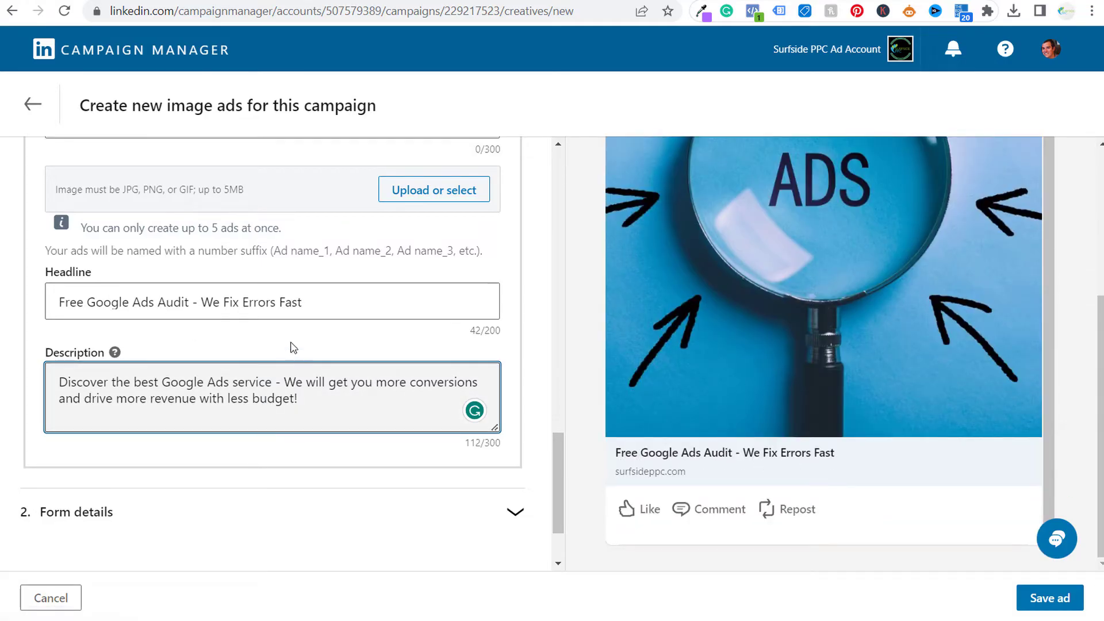
Open the form details and preview the existing LinkedIn Ads LeadGen Form.
scroll(380, 460, "down", 2)
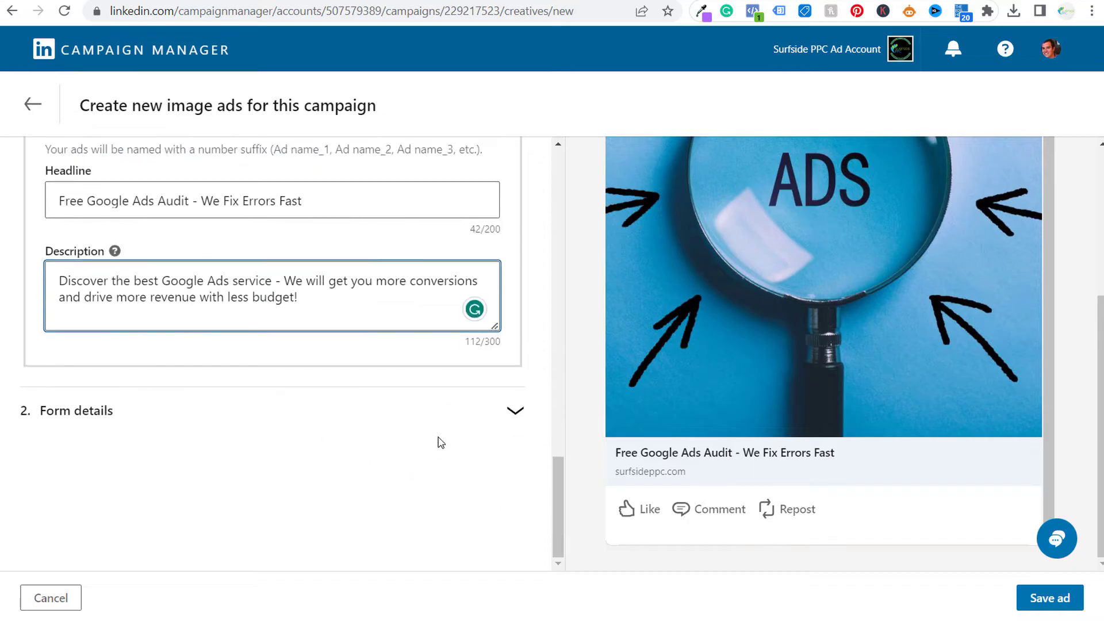
left_click(515, 411)
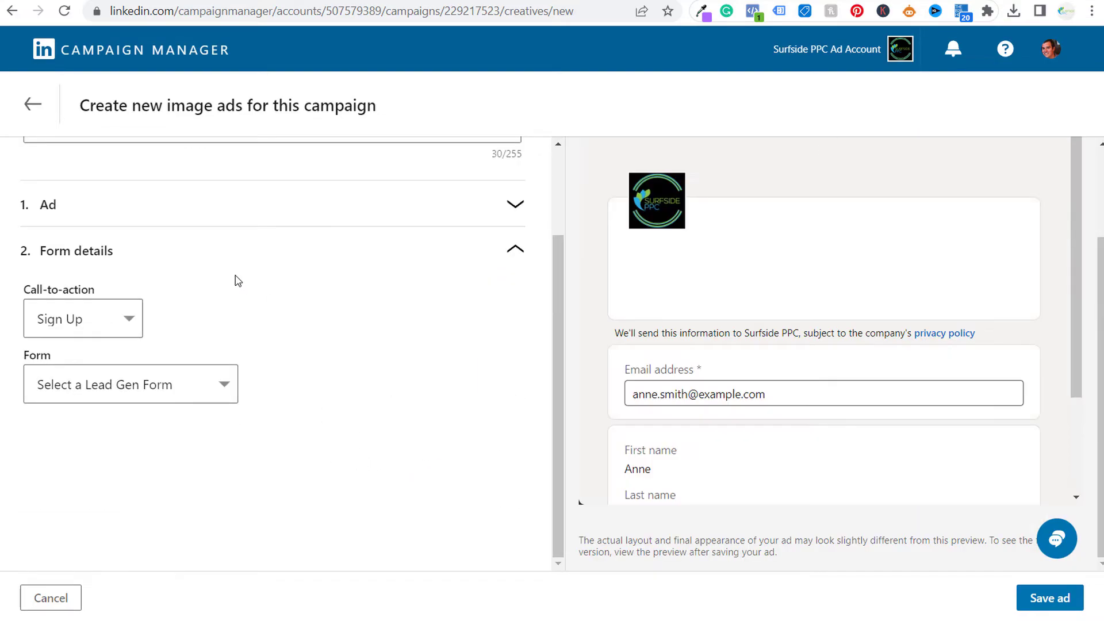
left_click(222, 386)
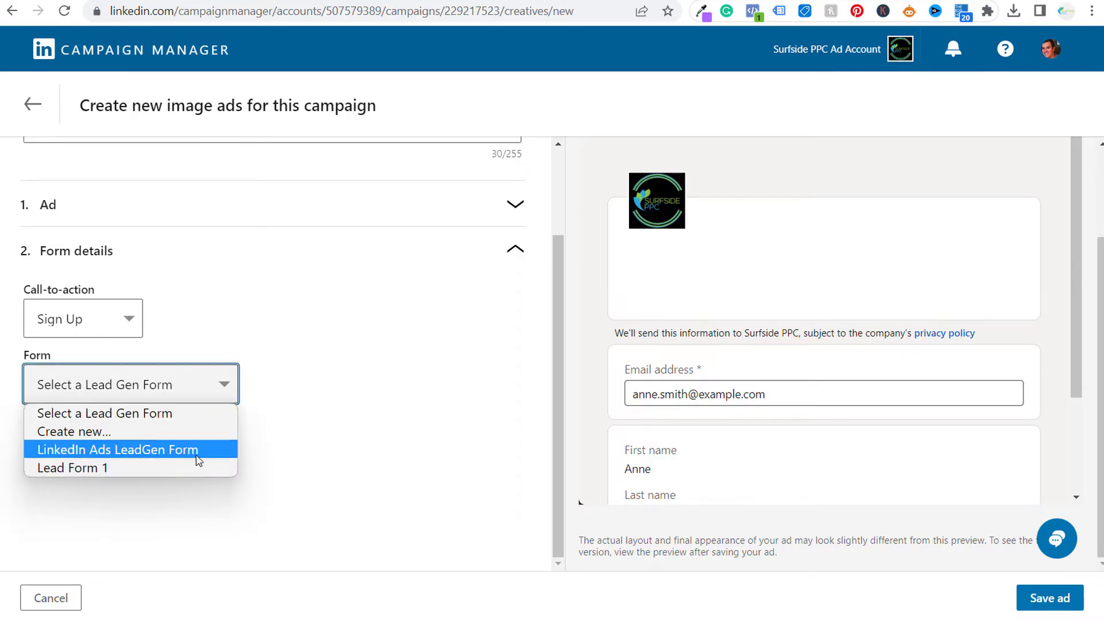
left_click(83, 460)
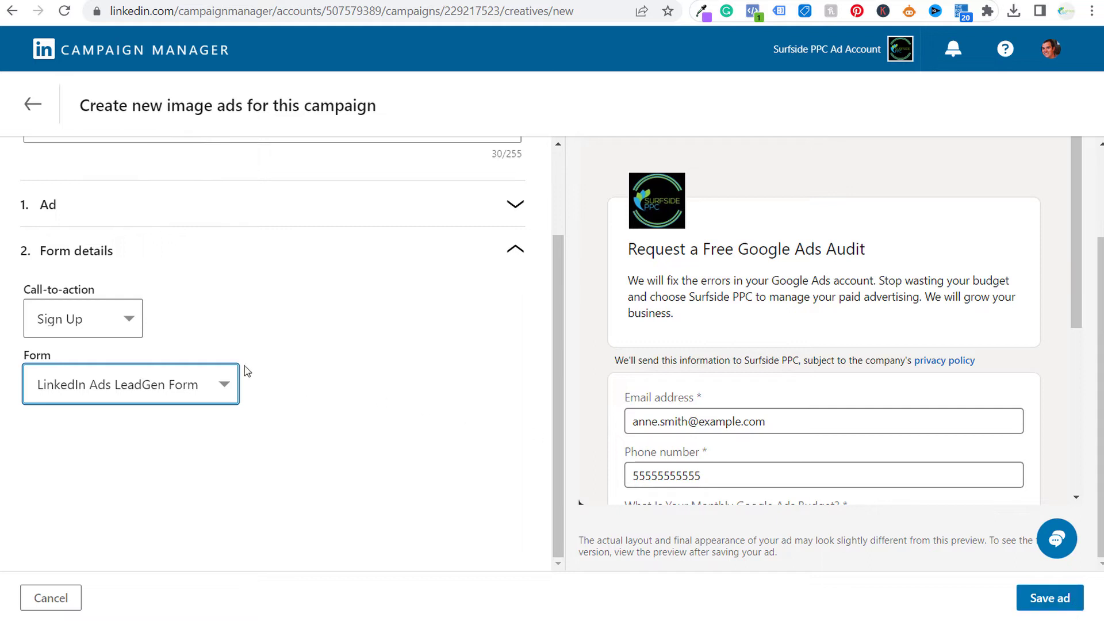
Create a new lead gen form for the ads and name it Google Ads Audit Lead Gen Form.
left_click(212, 385)
left_click(117, 432)
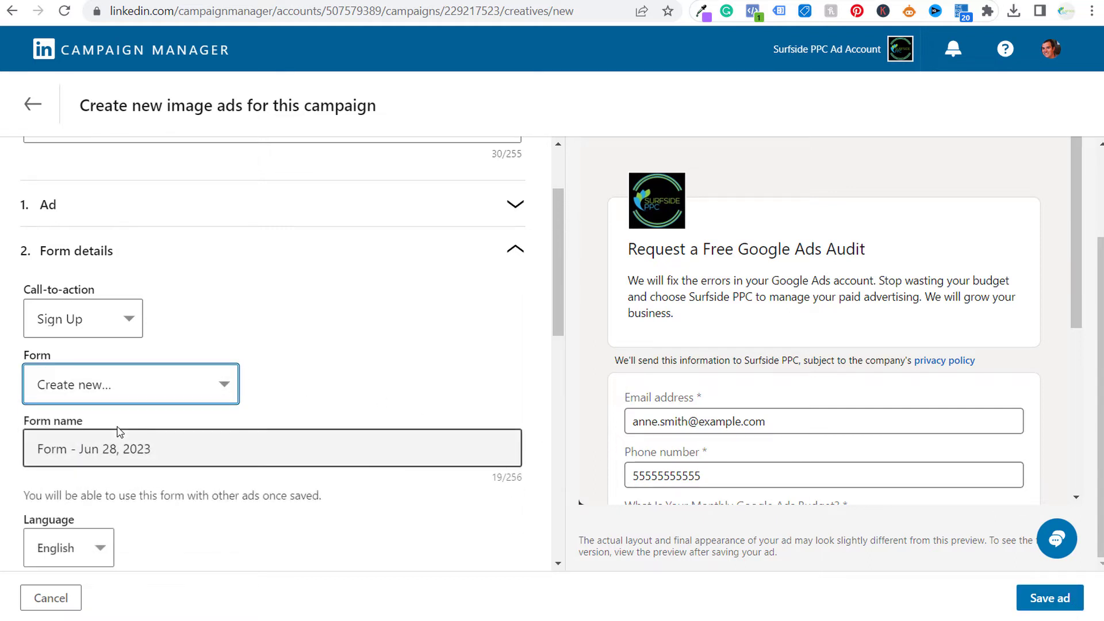
scroll(438, 306, "down", 3)
triple_click(28, 280)
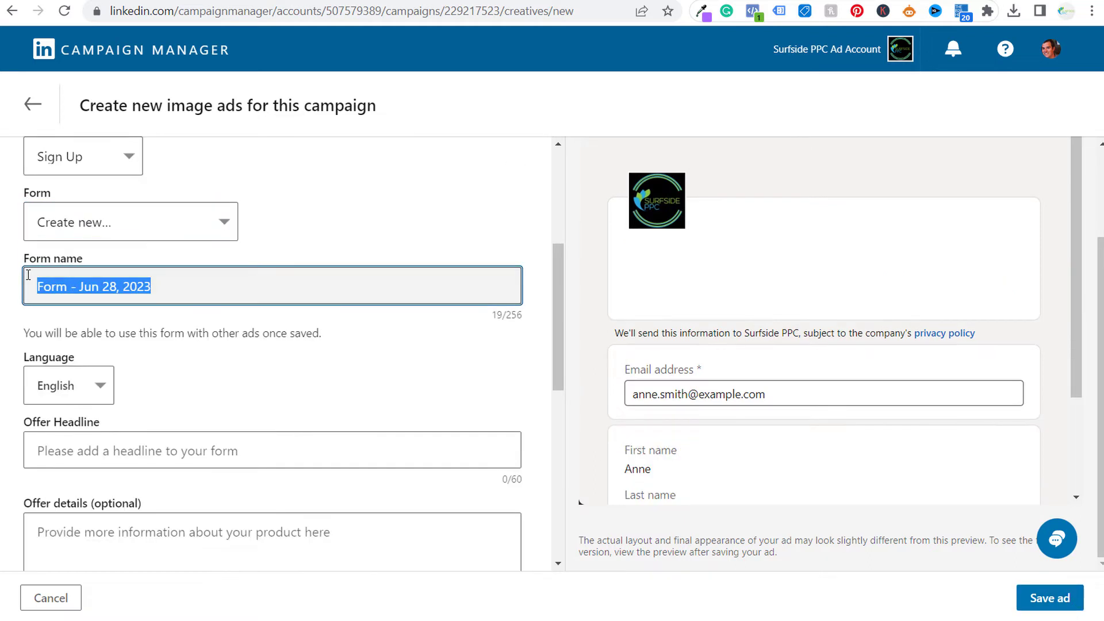
type("Google Ads")
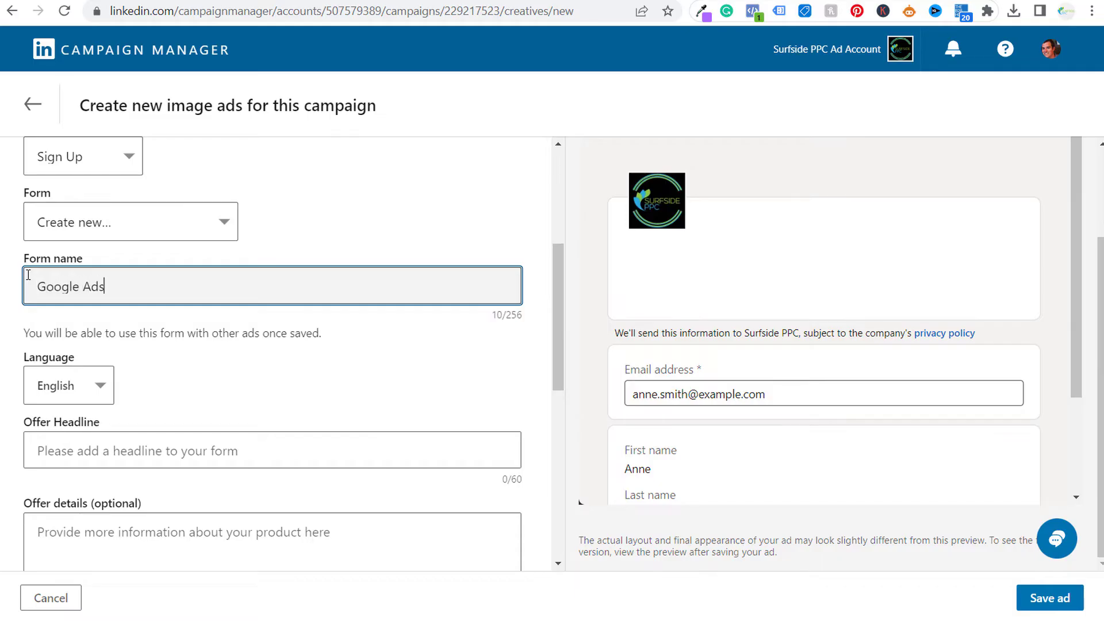
type(" Audit Lead Gen Form")
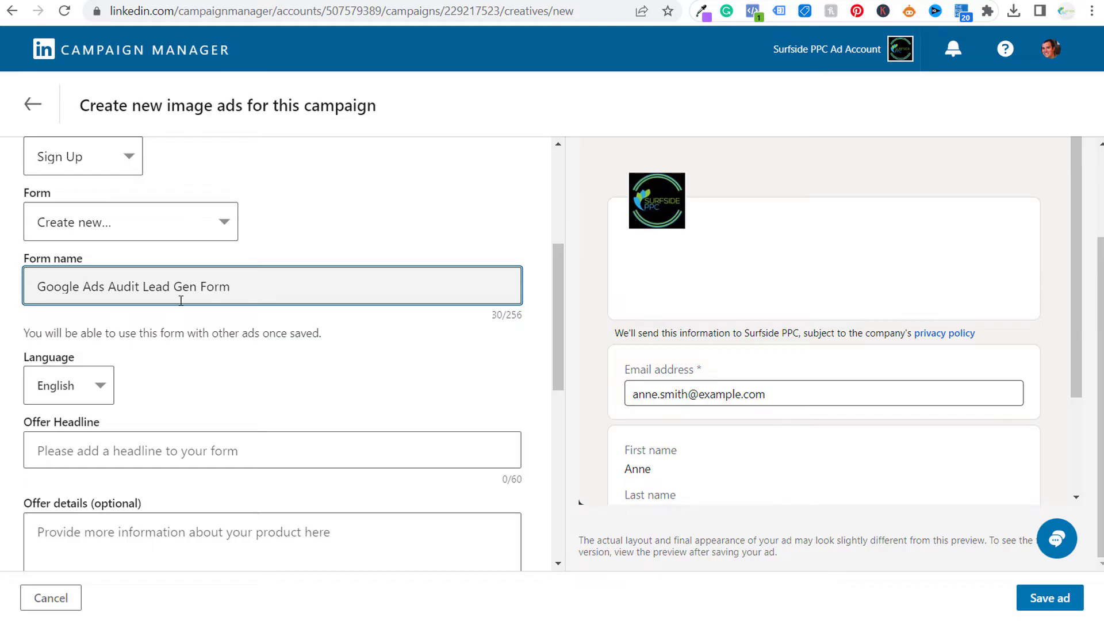
Check the call-to-action of the Crowdbotics sponsored post in the LinkedIn feed, and set the ads' call-to-action to Learn More.
scroll(181, 300, "up", 1)
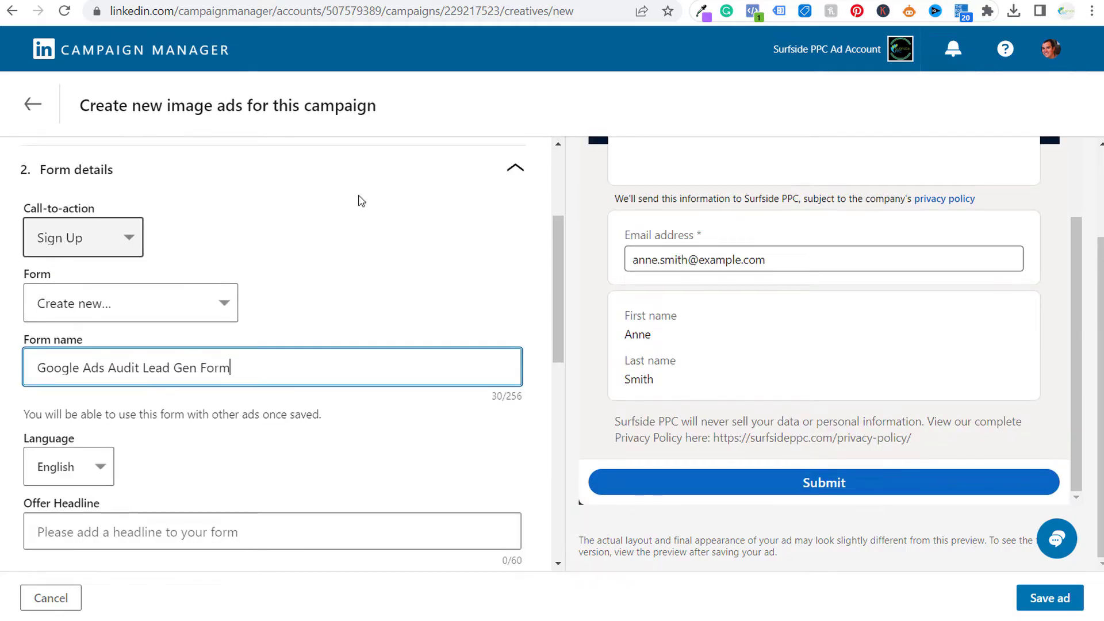
key("ctrl+Tab")
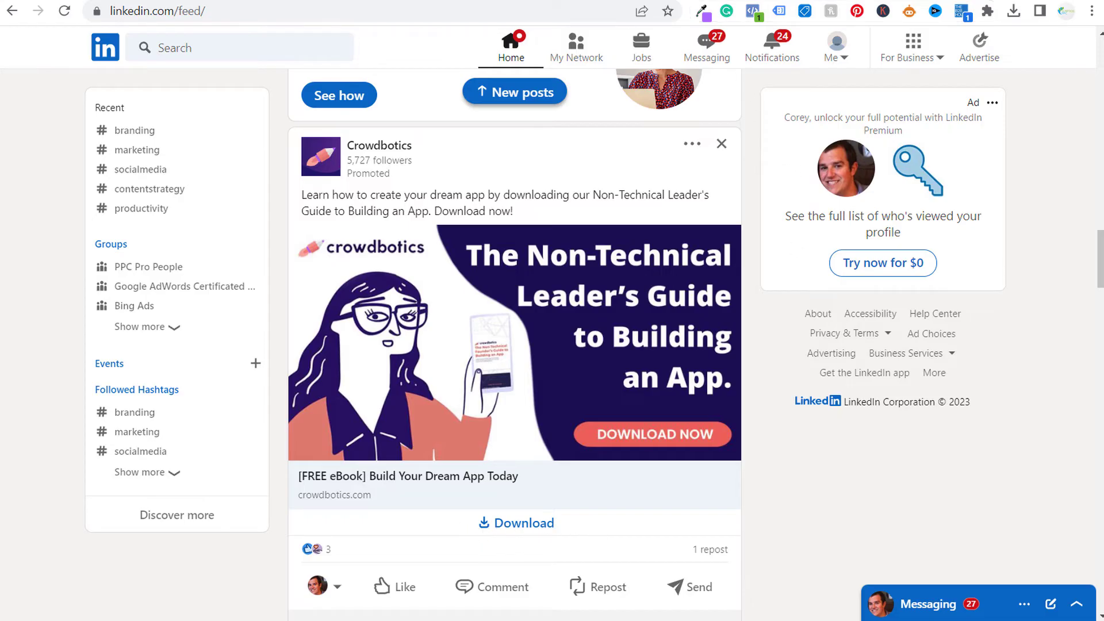
key("ctrl+shift+Tab")
left_click(95, 230)
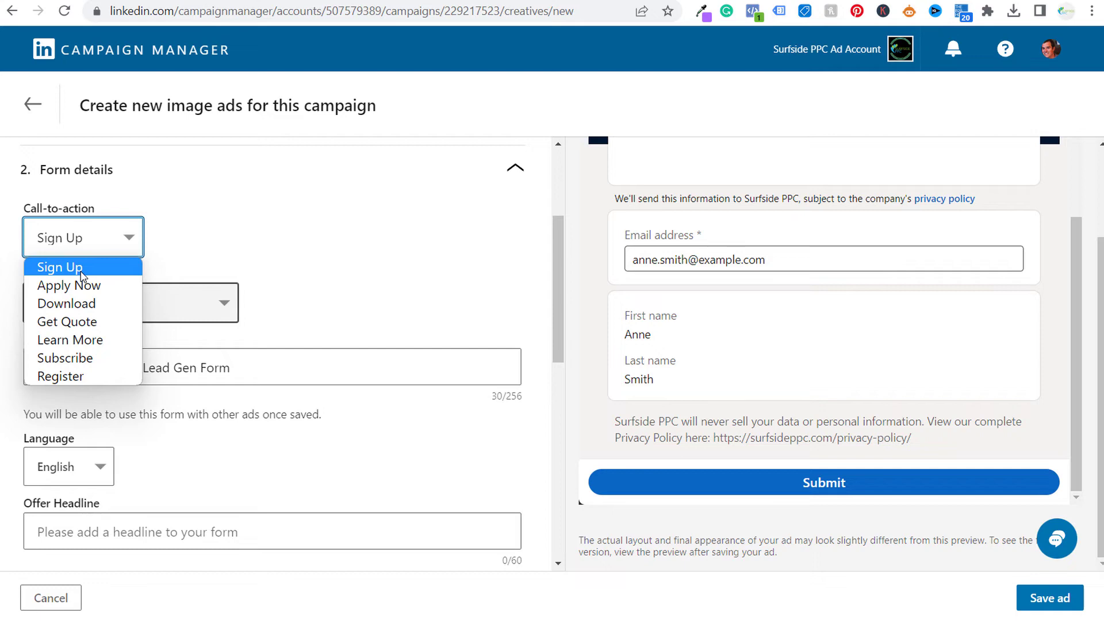
left_click(61, 341)
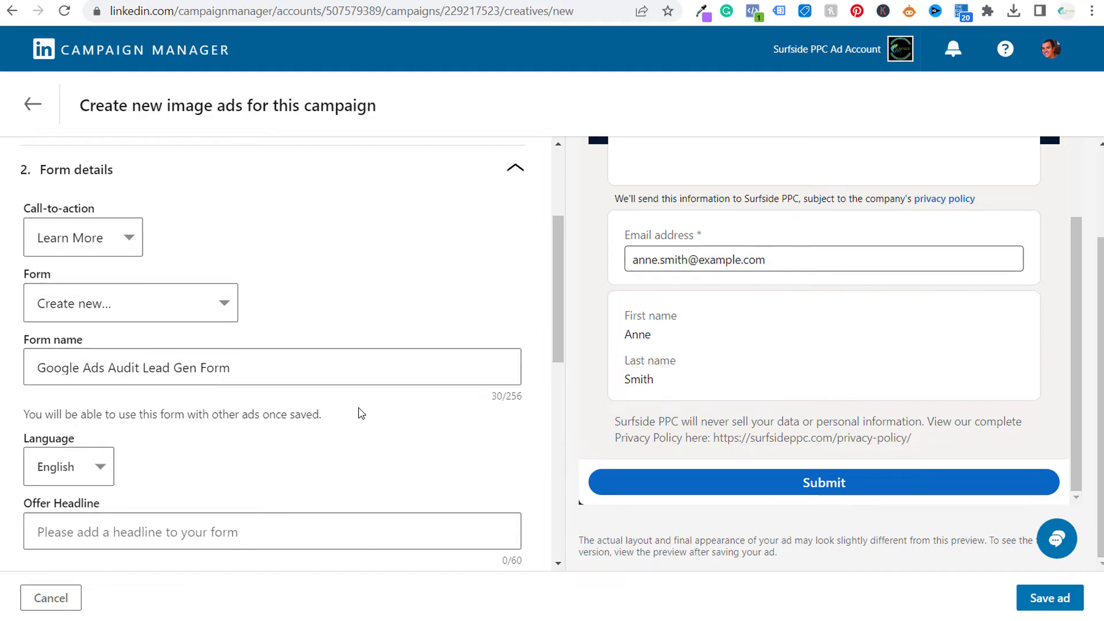
Review the new form's offer and privacy policy fields, and examine the Crowdbotics sponsored post in the LinkedIn feed.
scroll(360, 414, "down", 3)
scroll(236, 288, "down", 3)
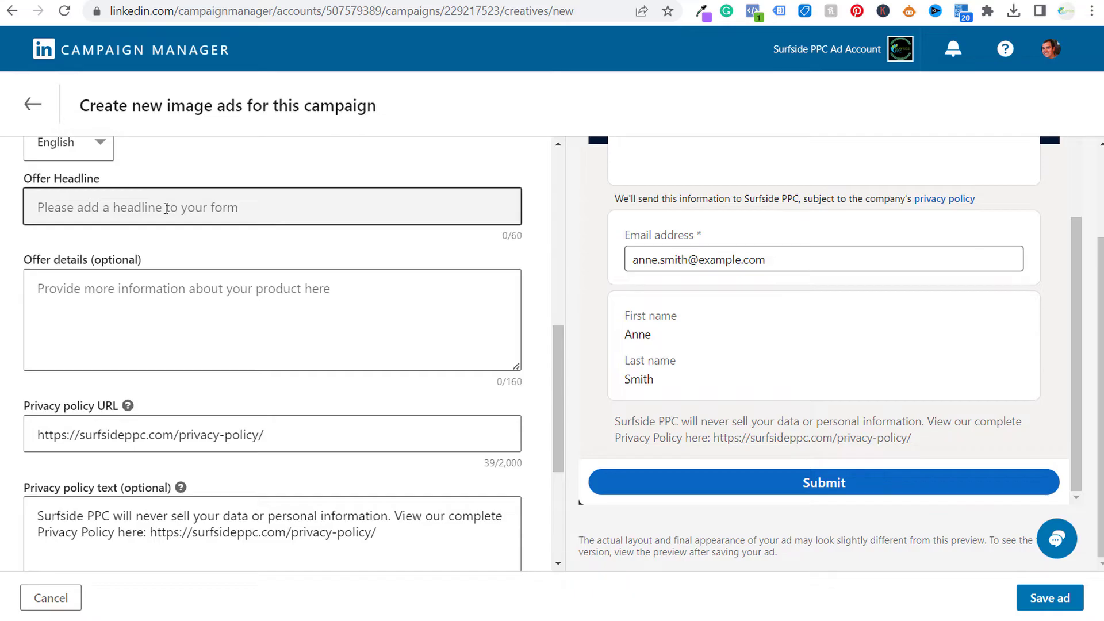
scroll(882, 330, "up", 2)
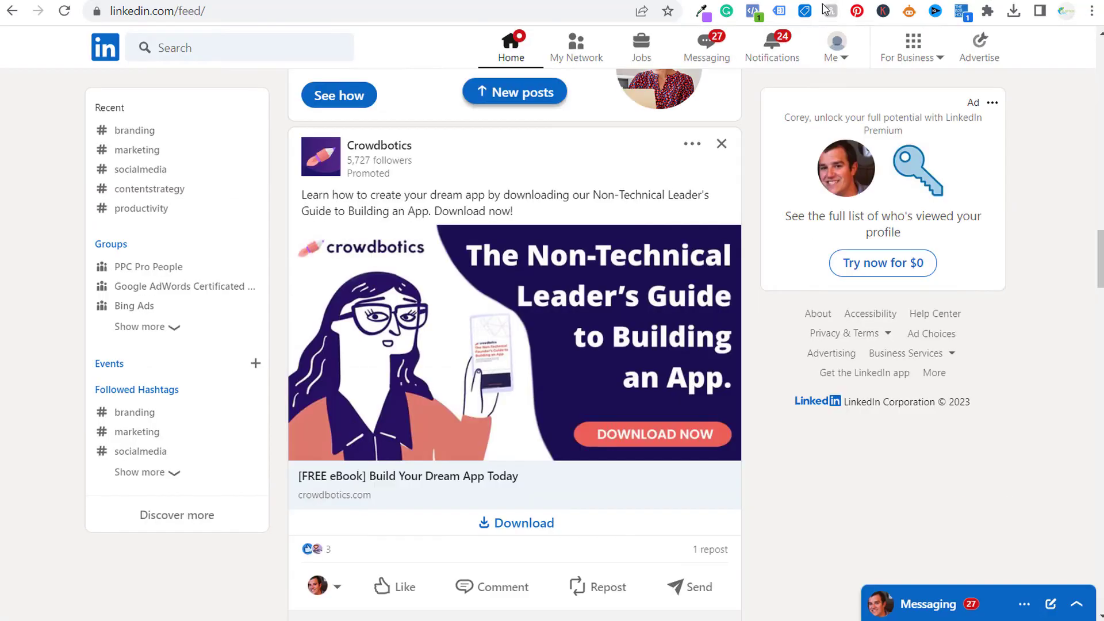
scroll(949, 526, "down", 3)
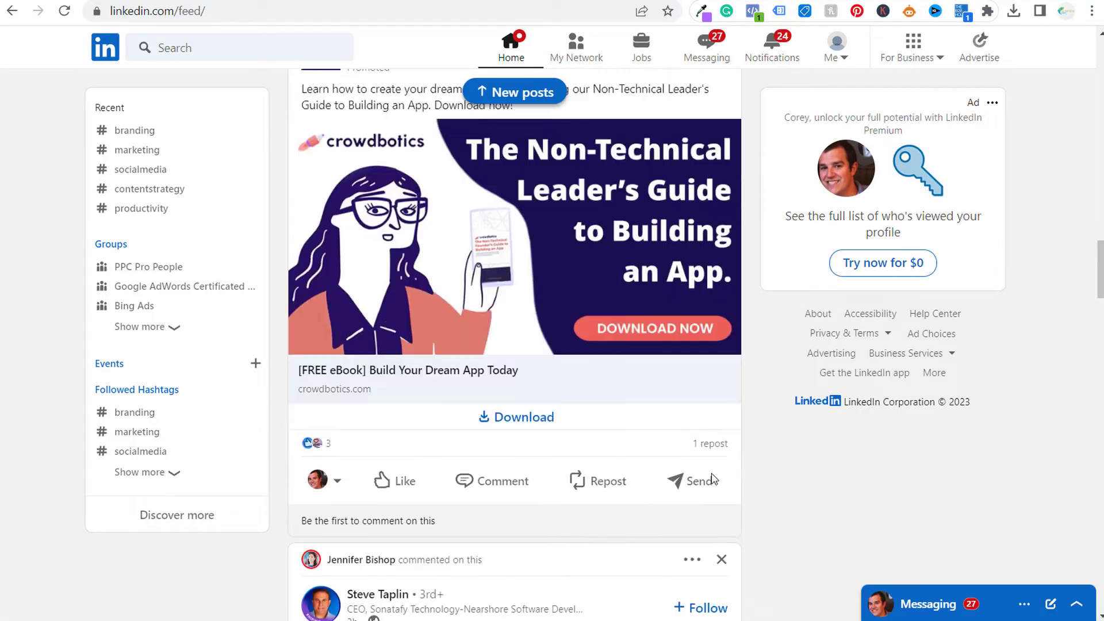
scroll(535, 361, "up", 3)
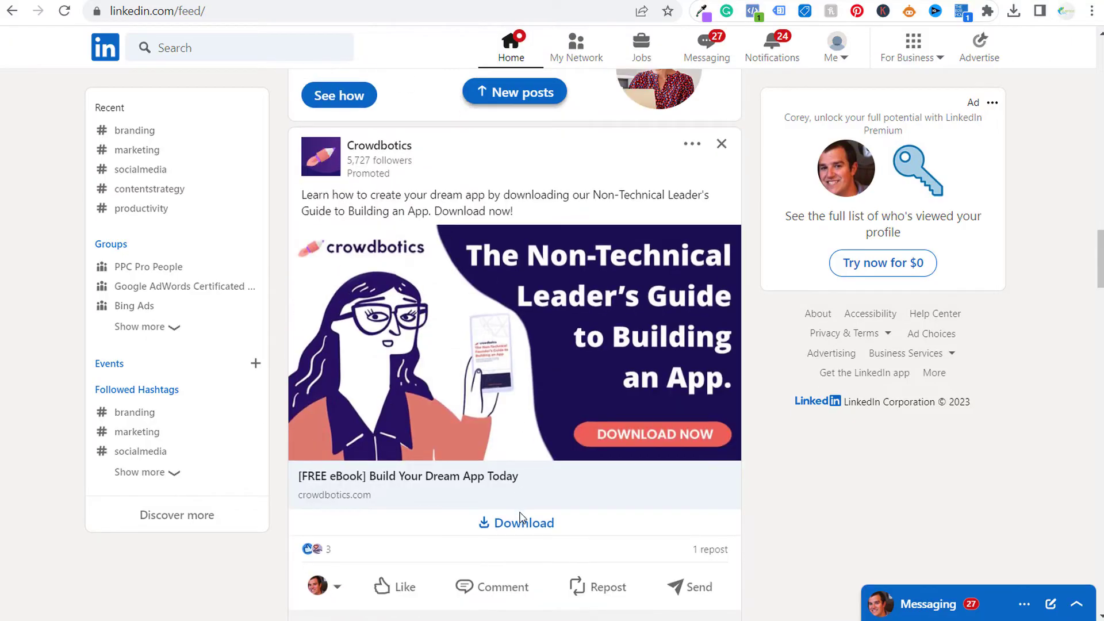
Examine the Constant Contact lead form's headline, offer details, contact fields, prefilled profile fields and privacy text as an example.
left_click(515, 510)
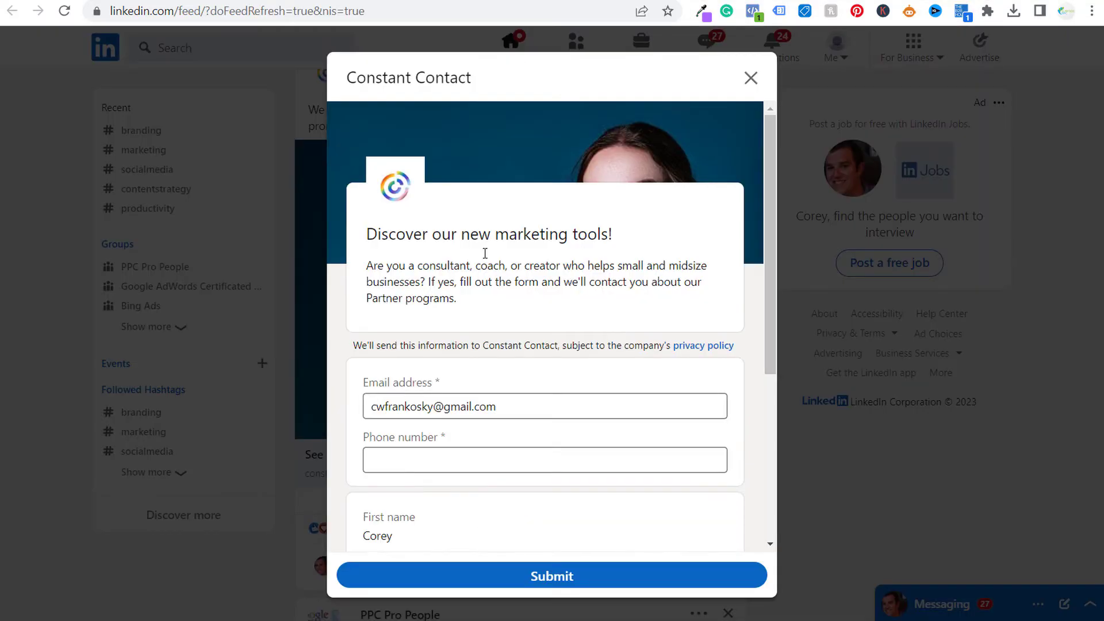
left_click_drag(361, 236, 638, 235)
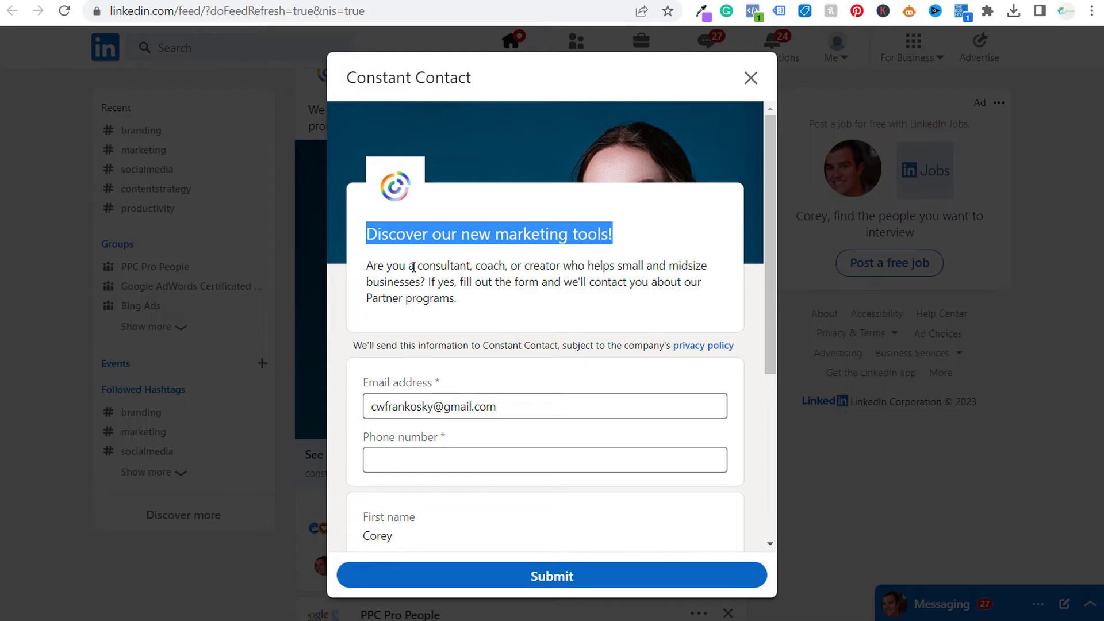
left_click_drag(369, 265, 566, 265)
left_click(567, 265)
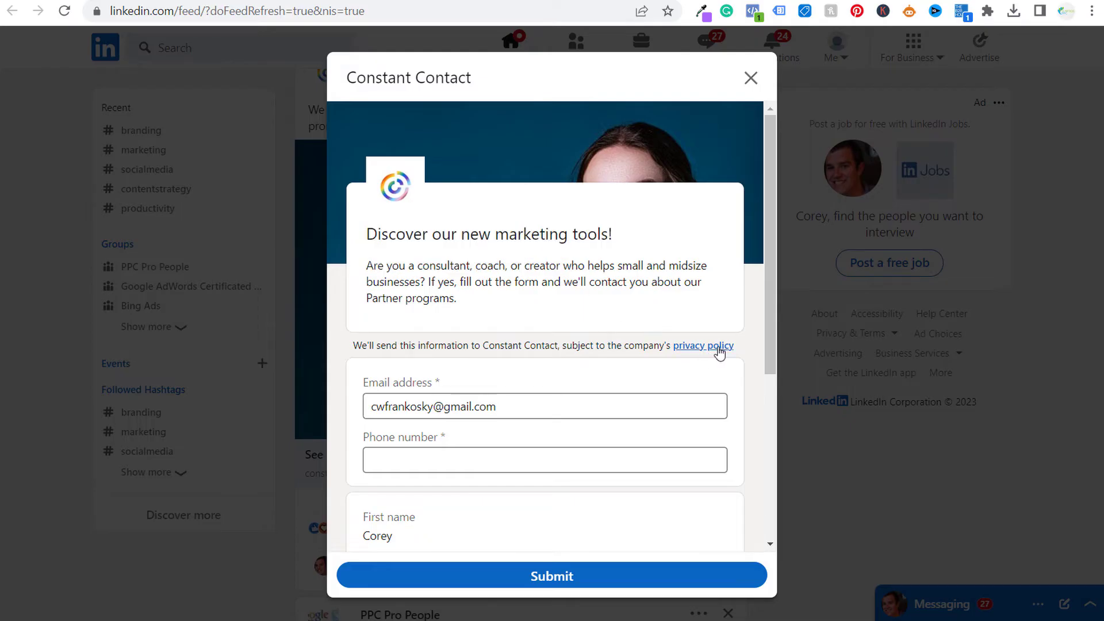
scroll(517, 285, "down", 1)
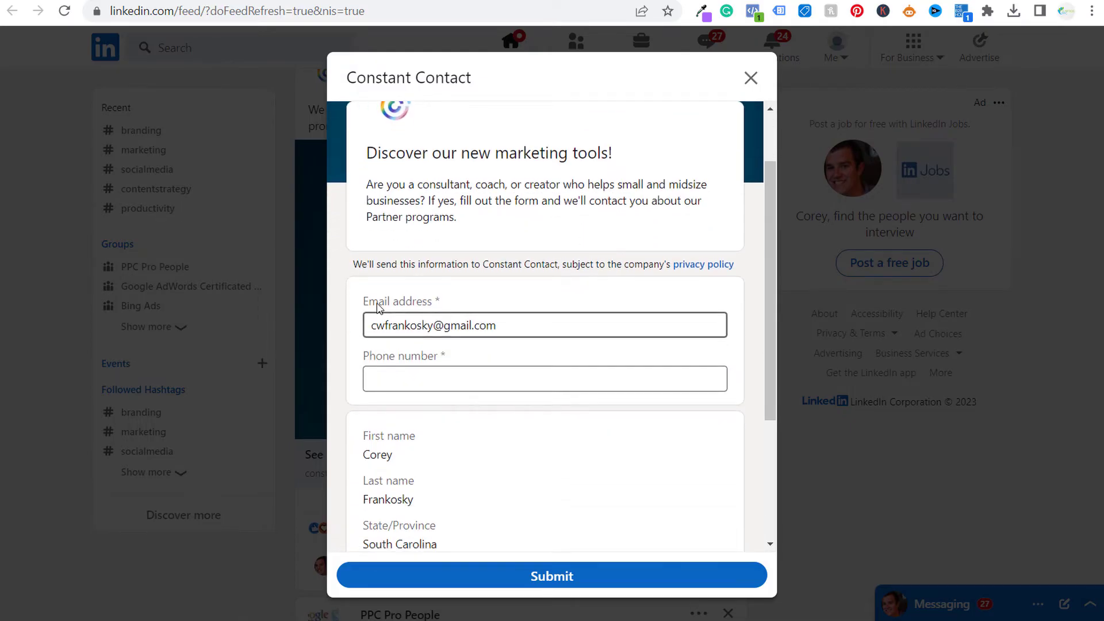
triple_click(378, 308)
left_click(505, 476)
scroll(438, 456, "down", 3)
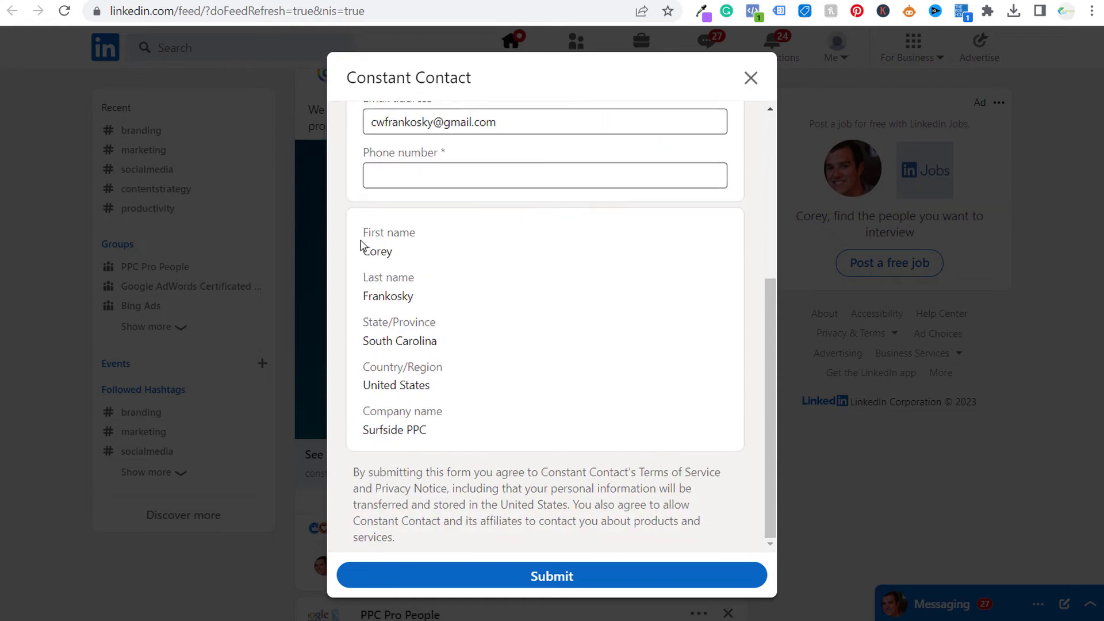
left_click_drag(361, 245, 518, 435)
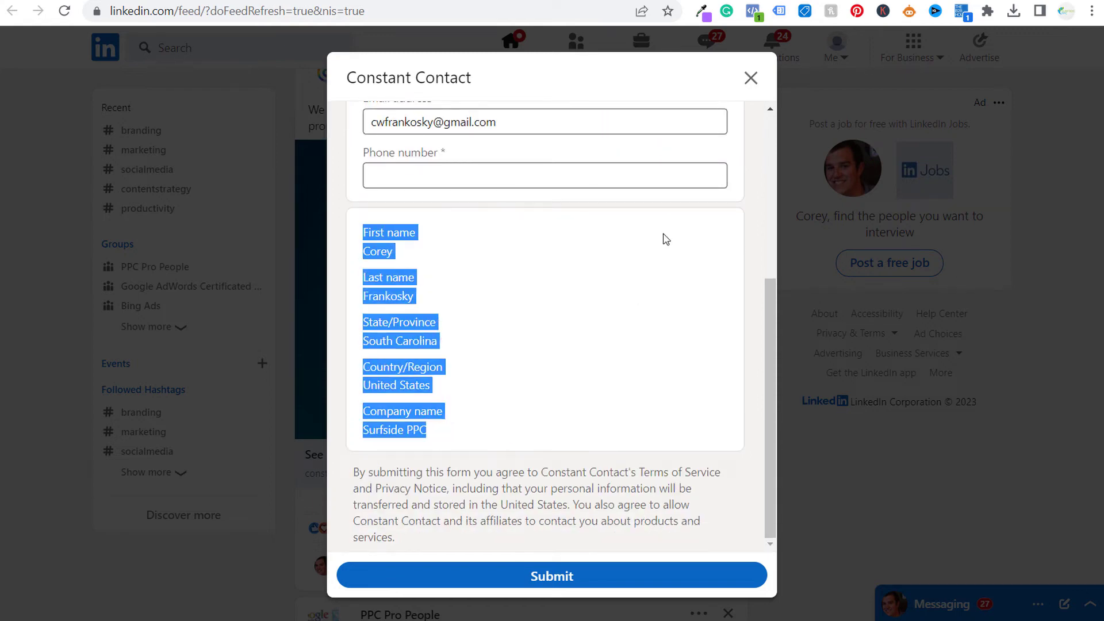
Return to Campaign Manager and enter the offer headline "Free Google Ads Audit - Improve Your Results Fast" for the new form.
left_click(765, 1)
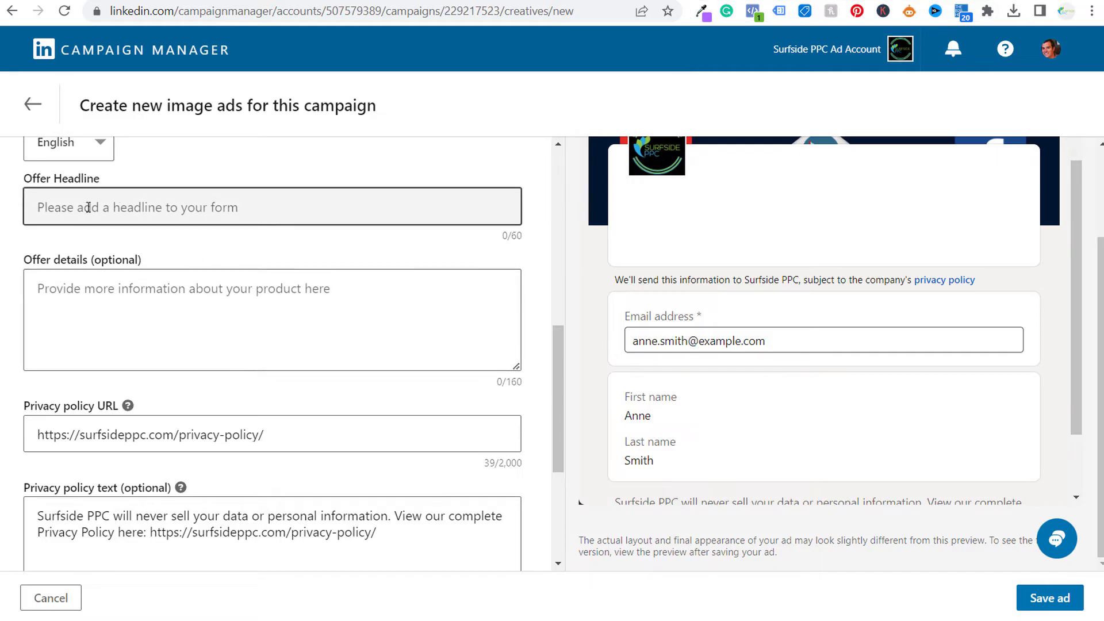
left_click(286, 203)
type("Free Google Ads Audit - Improve Your Results Fast")
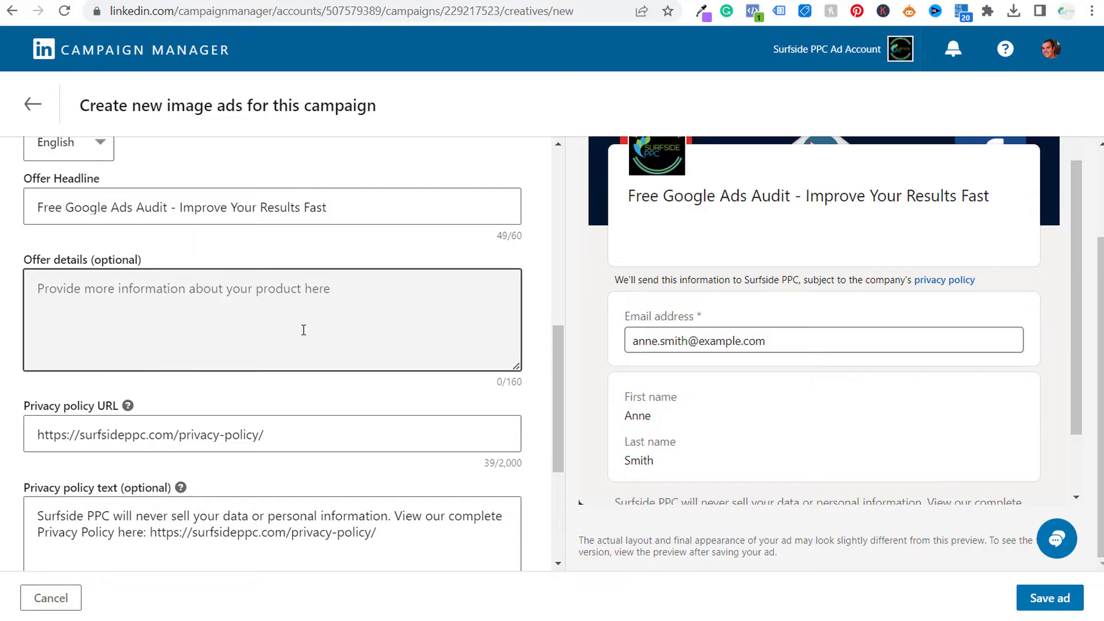
Fill in the offer details, promising to fix Google Ads account errors, stop wasted budget, and have Surfside PPC manage paid advertising and grow the business.
left_click(236, 288)
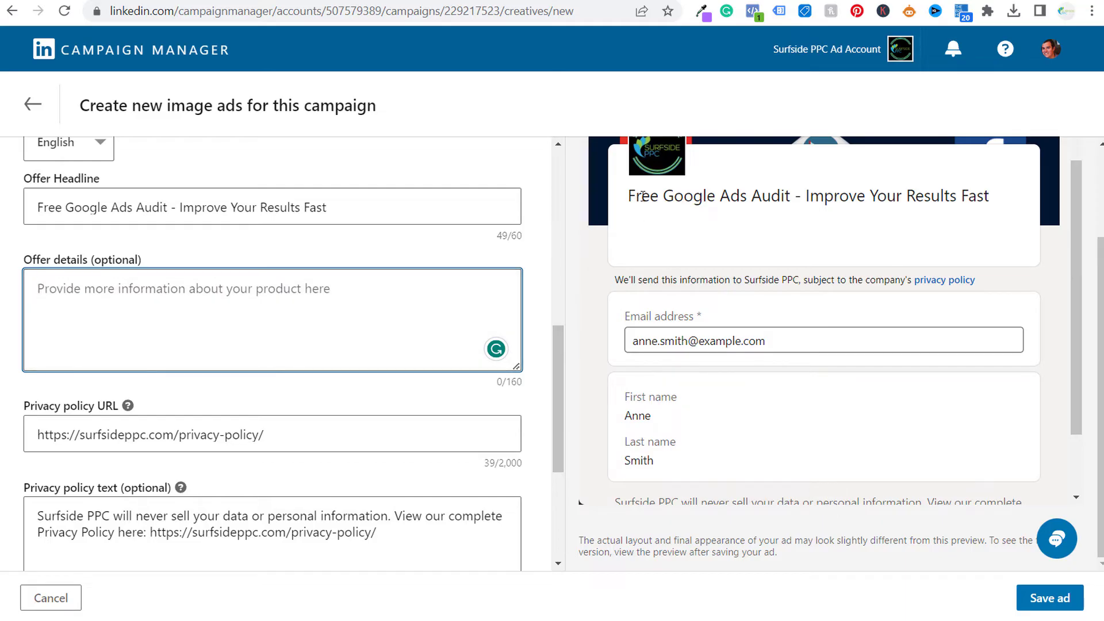
left_click_drag(642, 196, 865, 195)
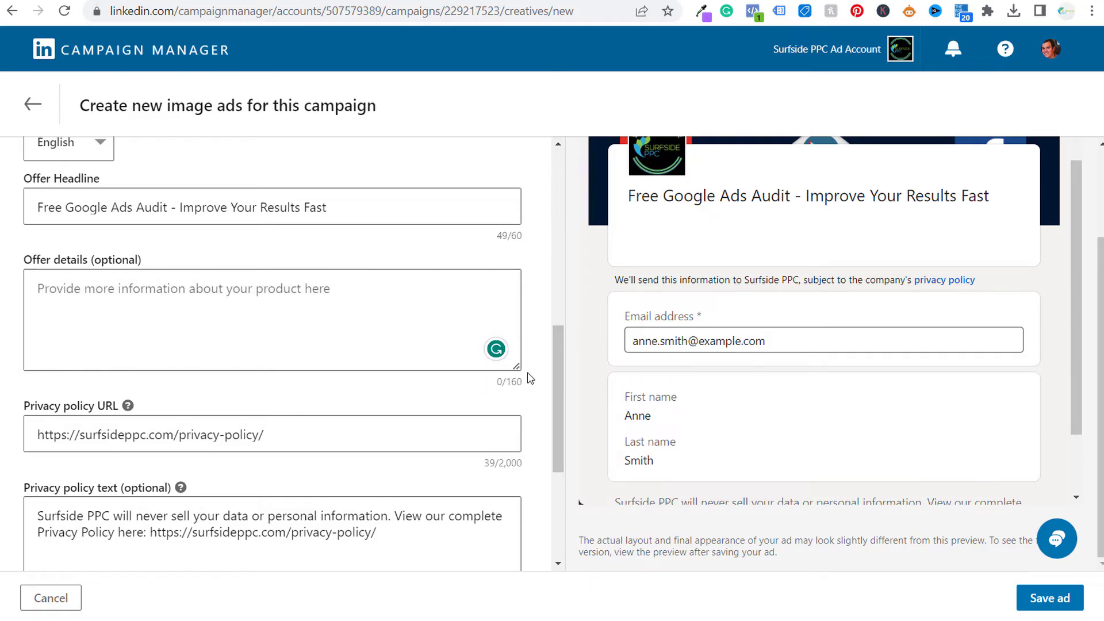
left_click(326, 325)
type("We will fix the errors in your Google Ads account. Stop wasting your budget and choose Surfside PPC to manage your paid advertising. We will grow your business.")
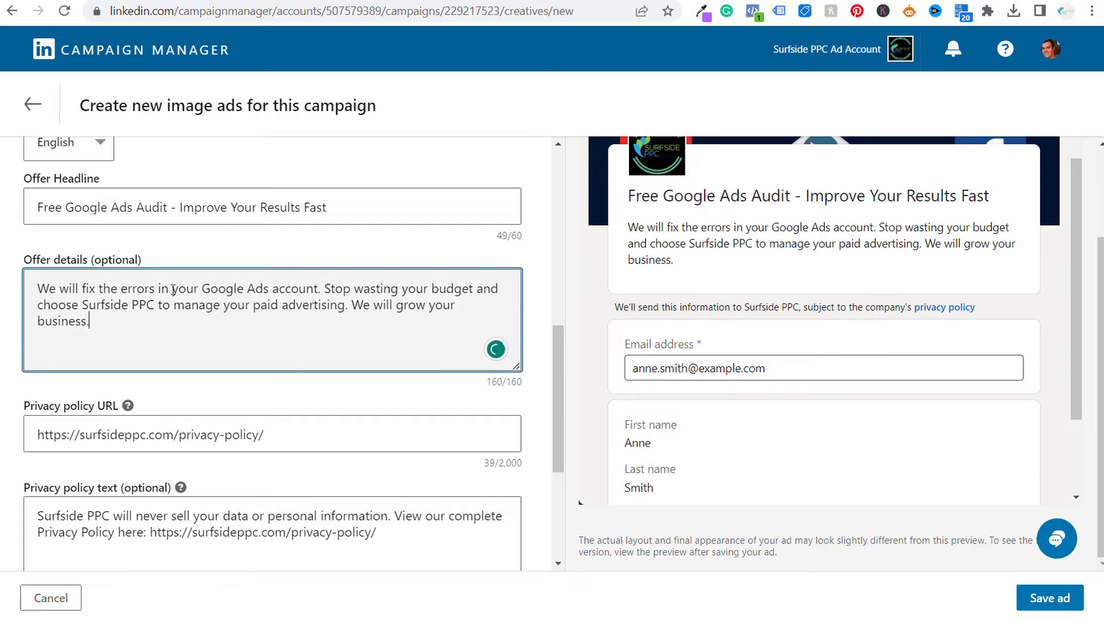
left_click_drag(83, 289, 408, 288)
left_click(129, 293)
left_click_drag(249, 307, 347, 307)
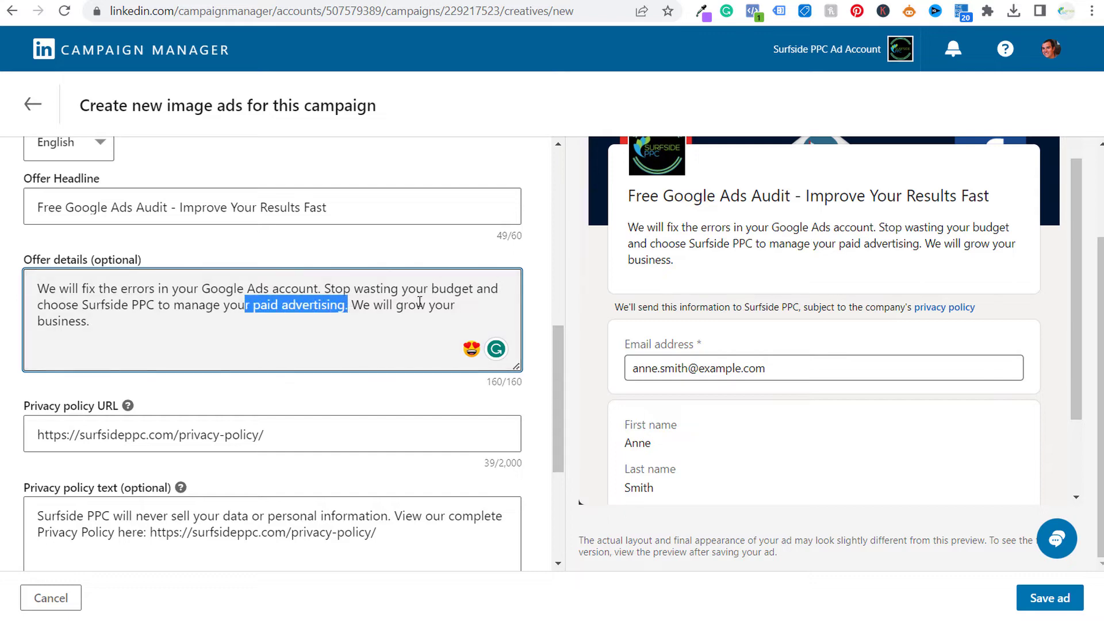
left_click(416, 304)
Check the prefilled privacy policy text, and review the profile information under Lead details & custom questions against the form preview.
scroll(540, 300, "down", 3)
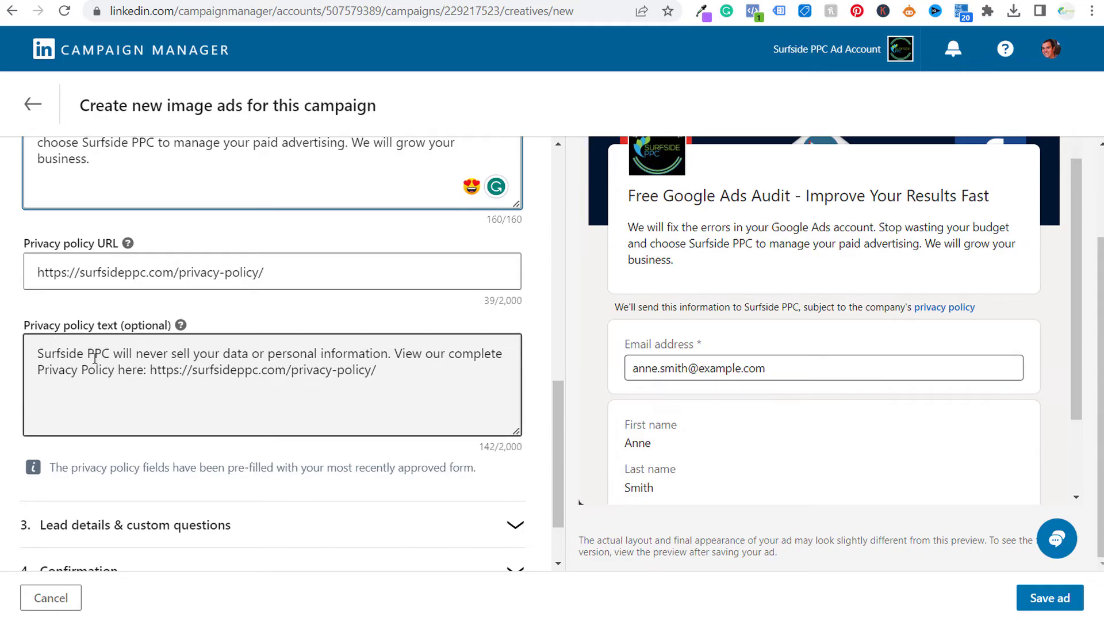
left_click_drag(88, 357, 409, 350)
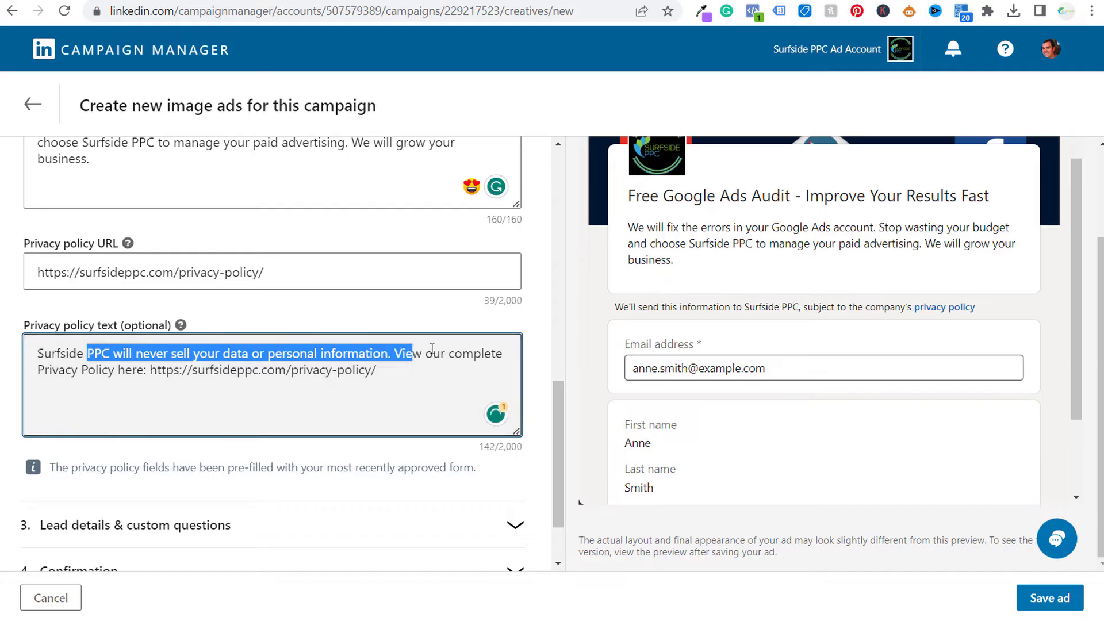
left_click(432, 353)
scroll(265, 368, "down", 2)
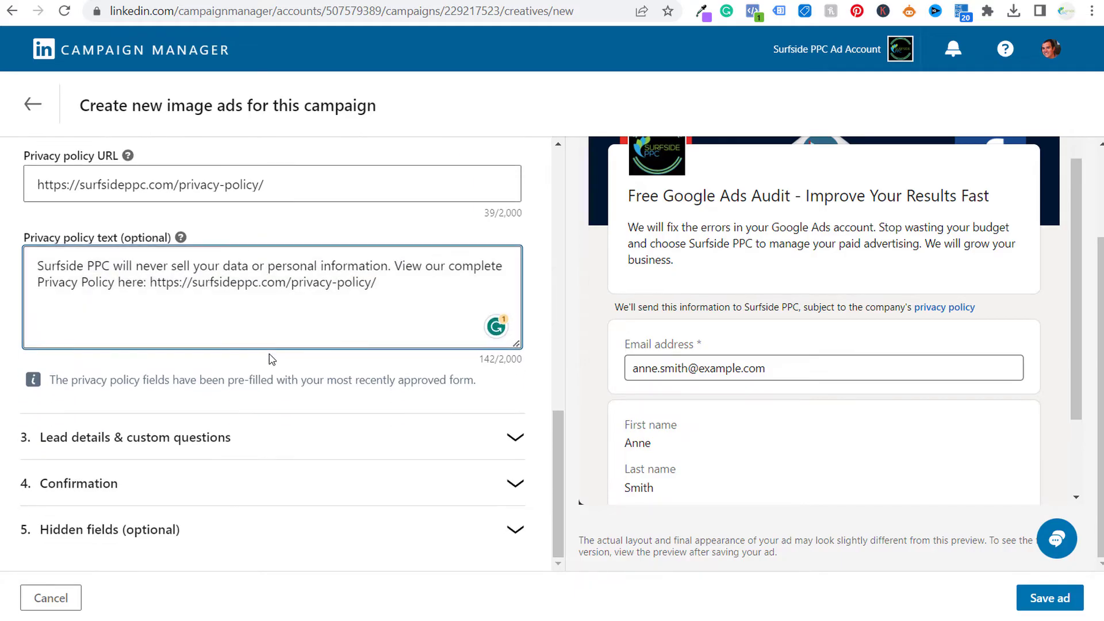
left_click(442, 444)
scroll(426, 374, "down", 5)
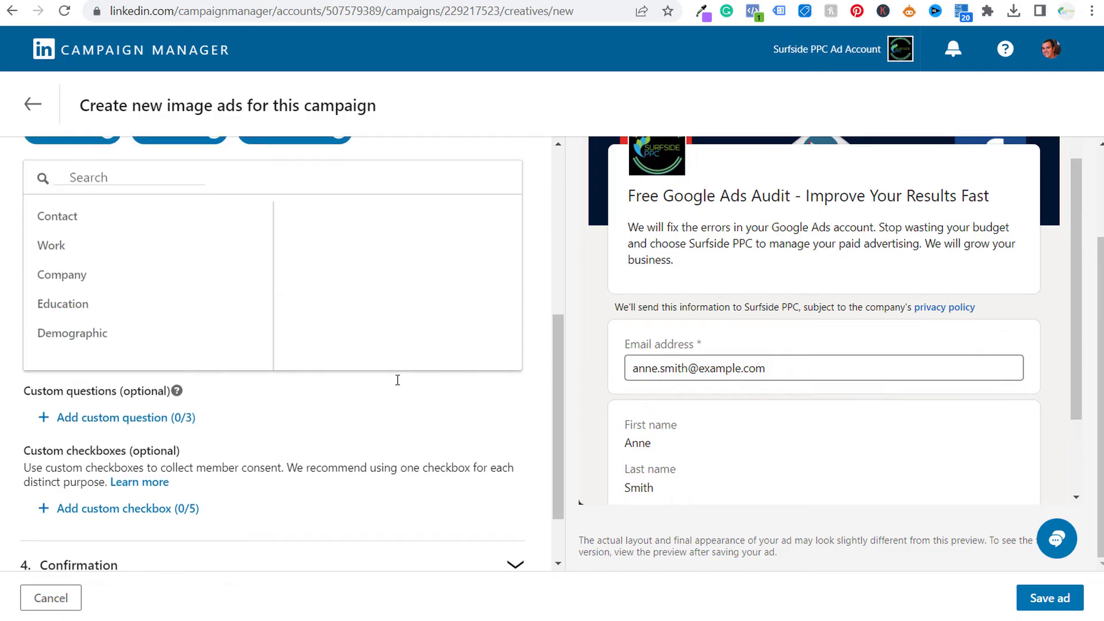
scroll(398, 379, "up", 2)
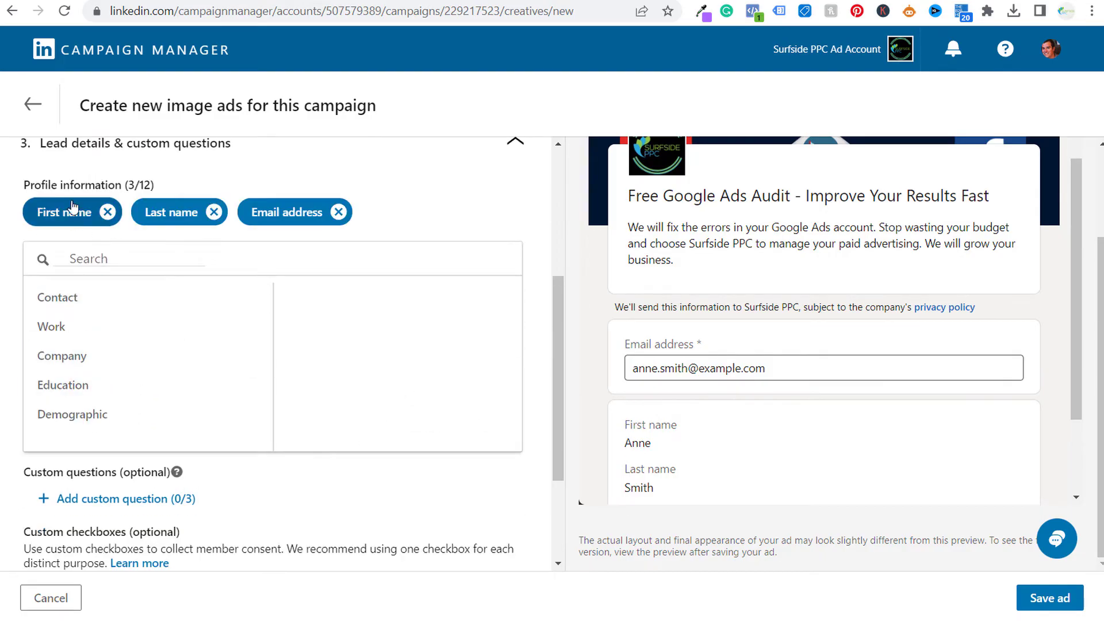
left_click_drag(36, 184, 137, 184)
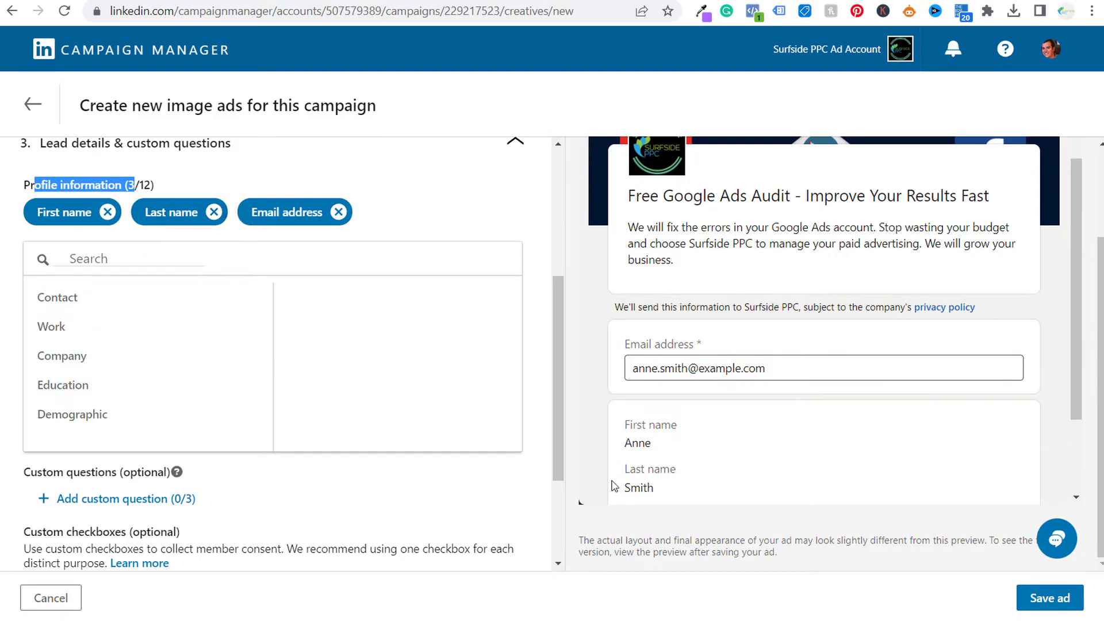
left_click(671, 434)
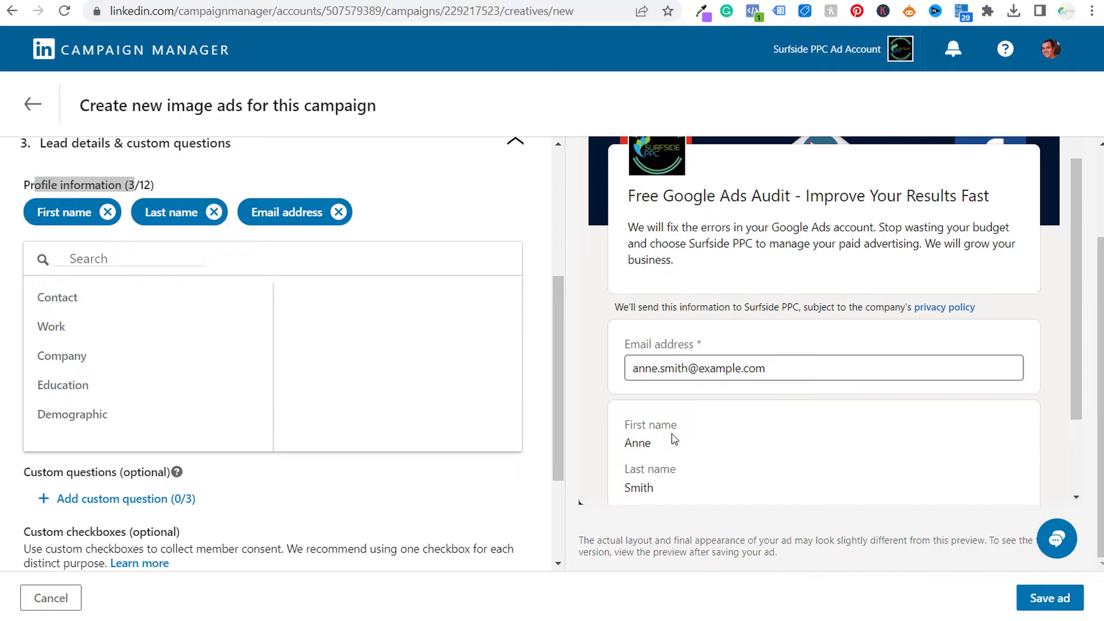
left_click(706, 381)
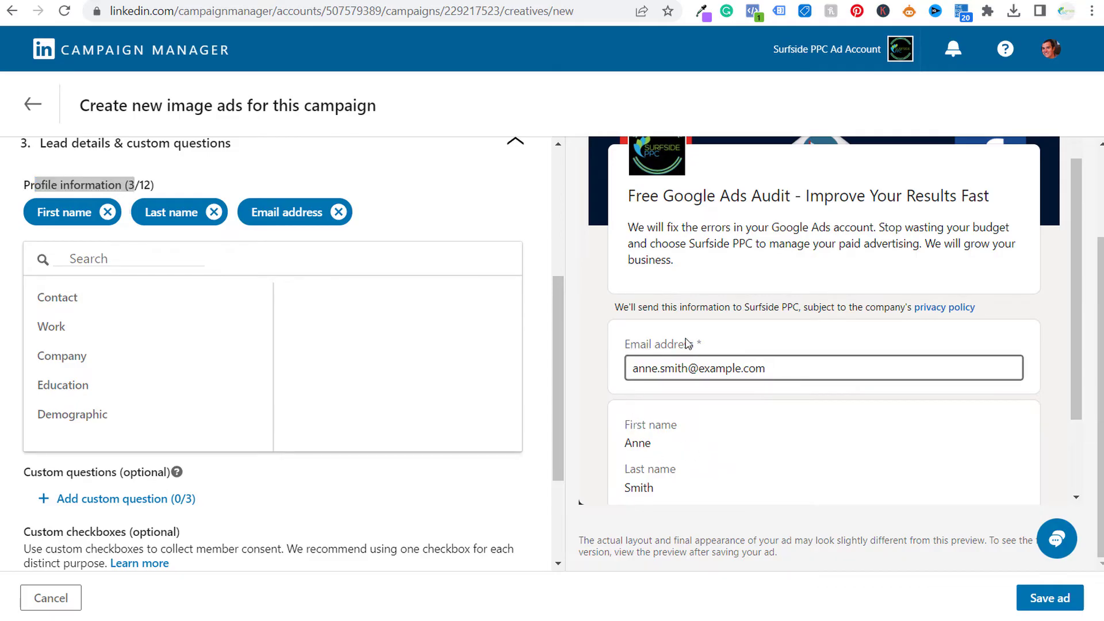
Add the LinkedIn profile URL and Phone number contact fields to the form's profile information.
left_click(138, 299)
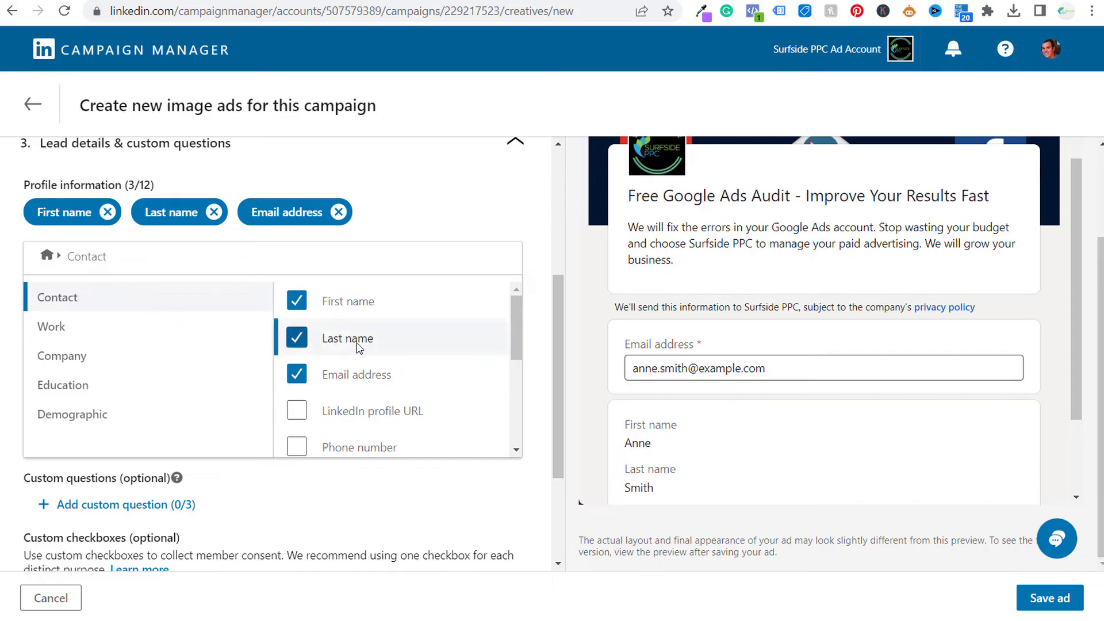
scroll(293, 336, "down", 1)
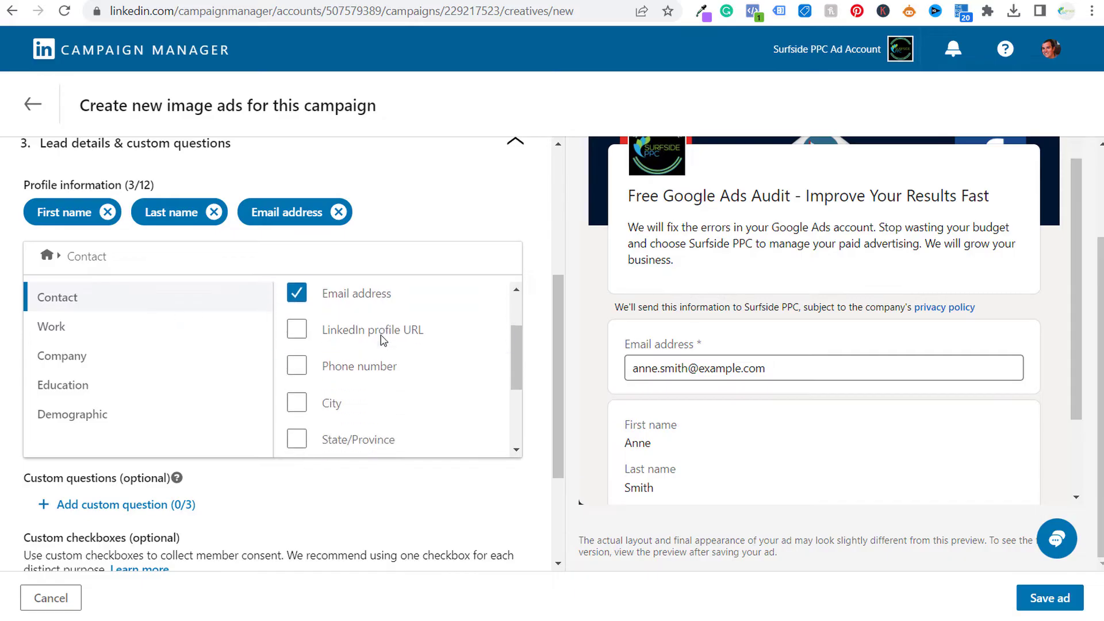
left_click(298, 332)
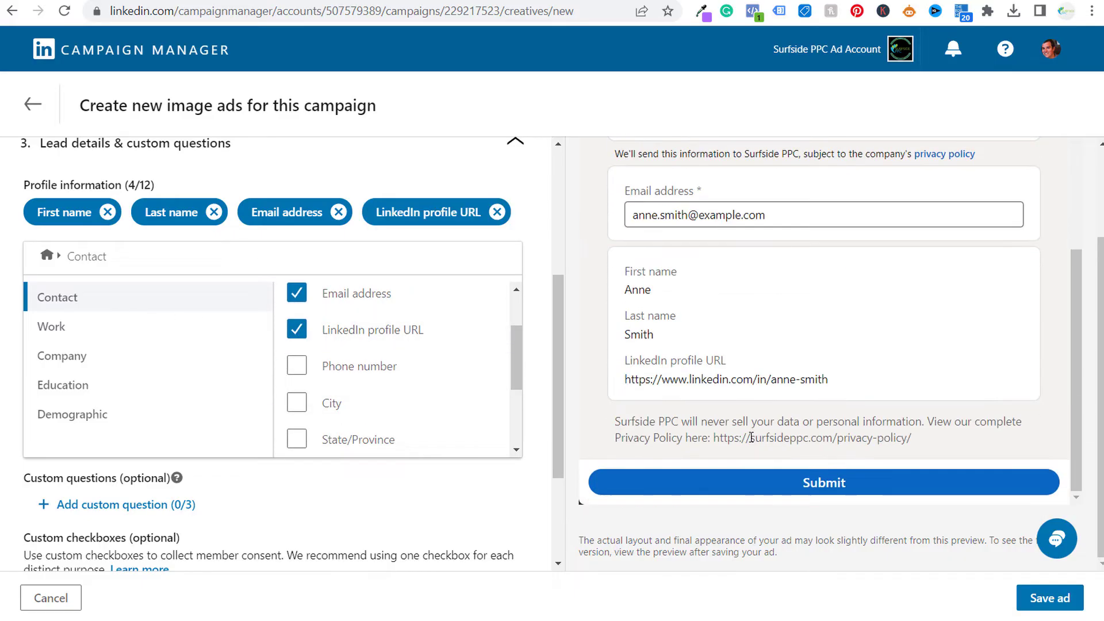
left_click_drag(620, 387, 834, 379)
left_click(872, 372)
left_click_drag(627, 273, 875, 388)
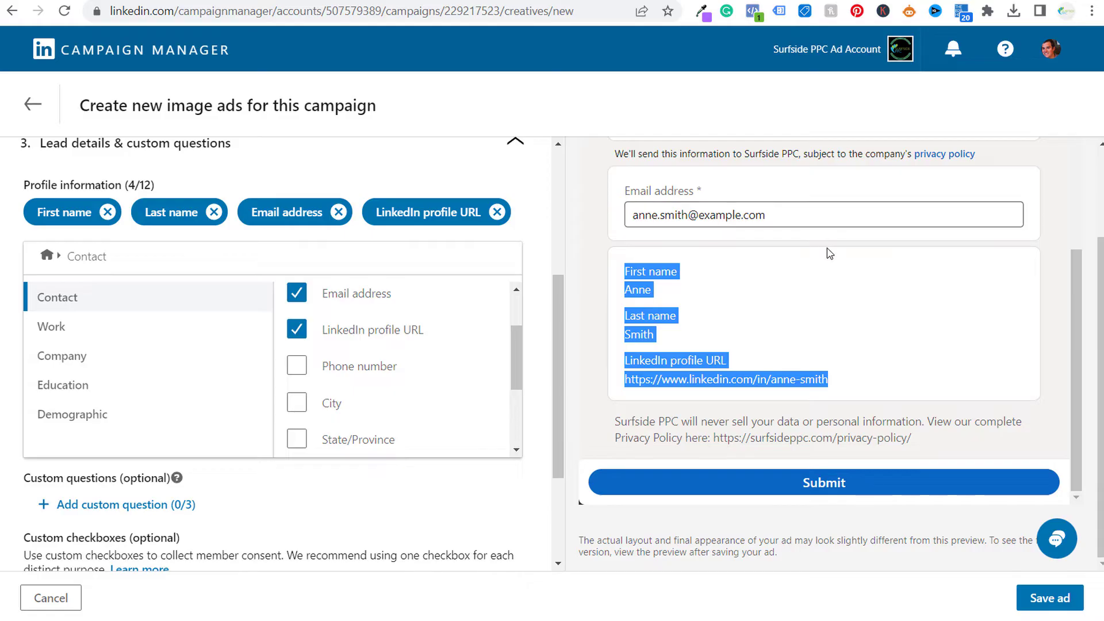
left_click(296, 366)
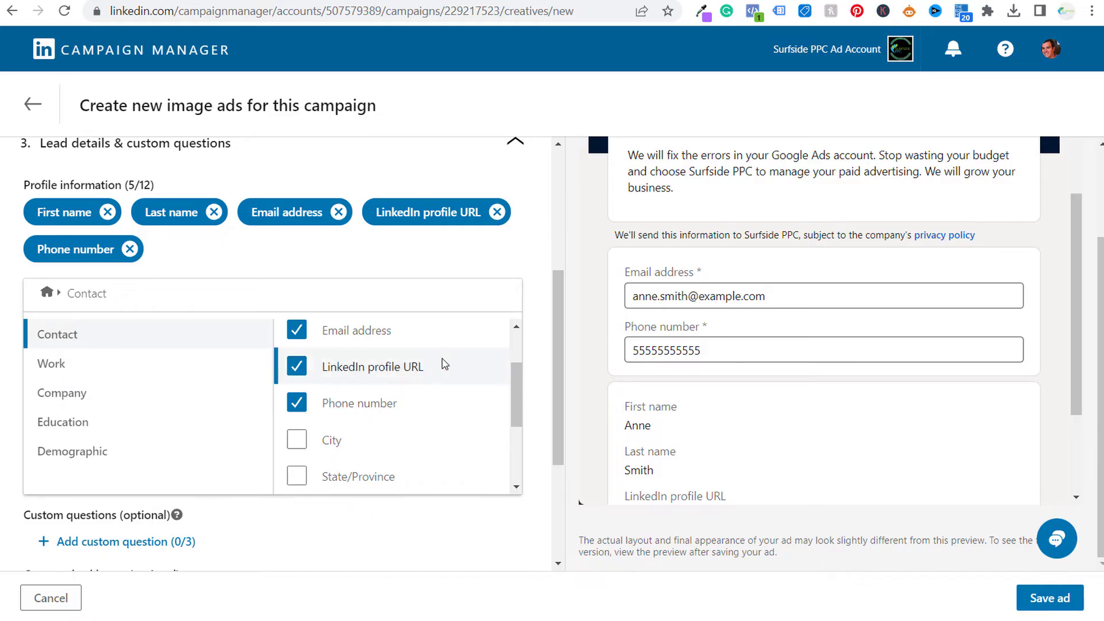
Look through the remaining contact and work fields, and add Company name to the form's profile information.
scroll(425, 362, "down", 2)
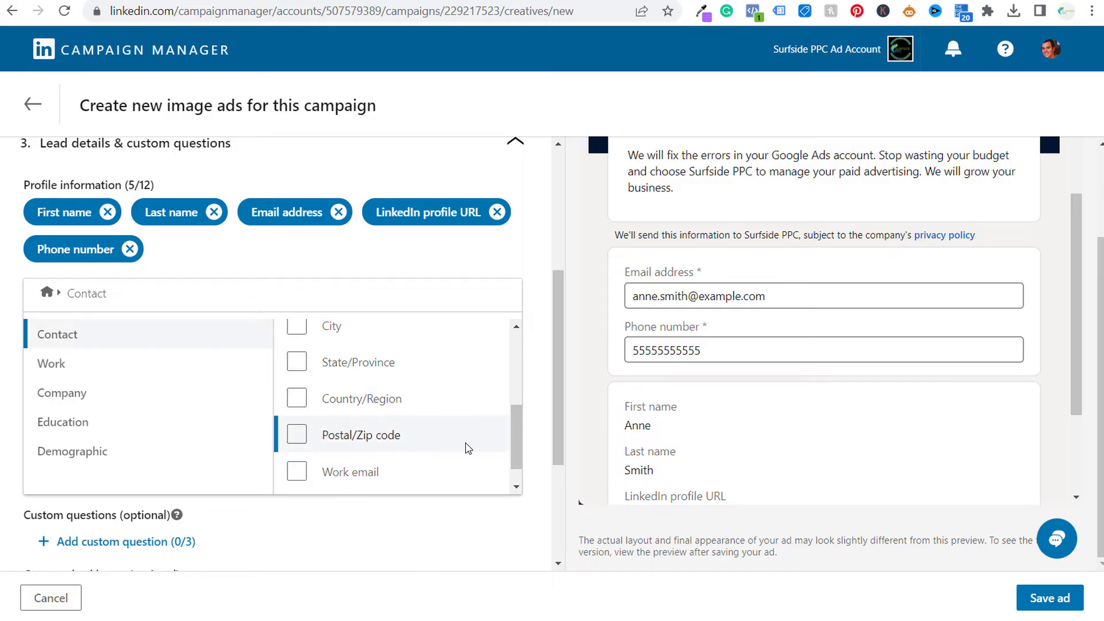
scroll(469, 448, "down", 1)
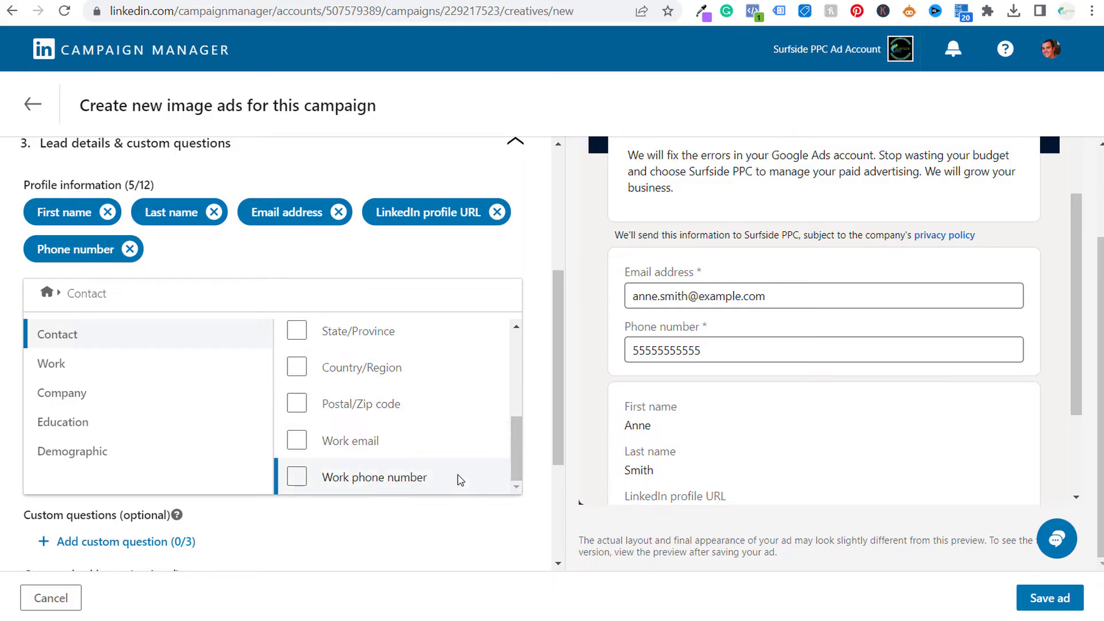
scroll(500, 454, "up", 2)
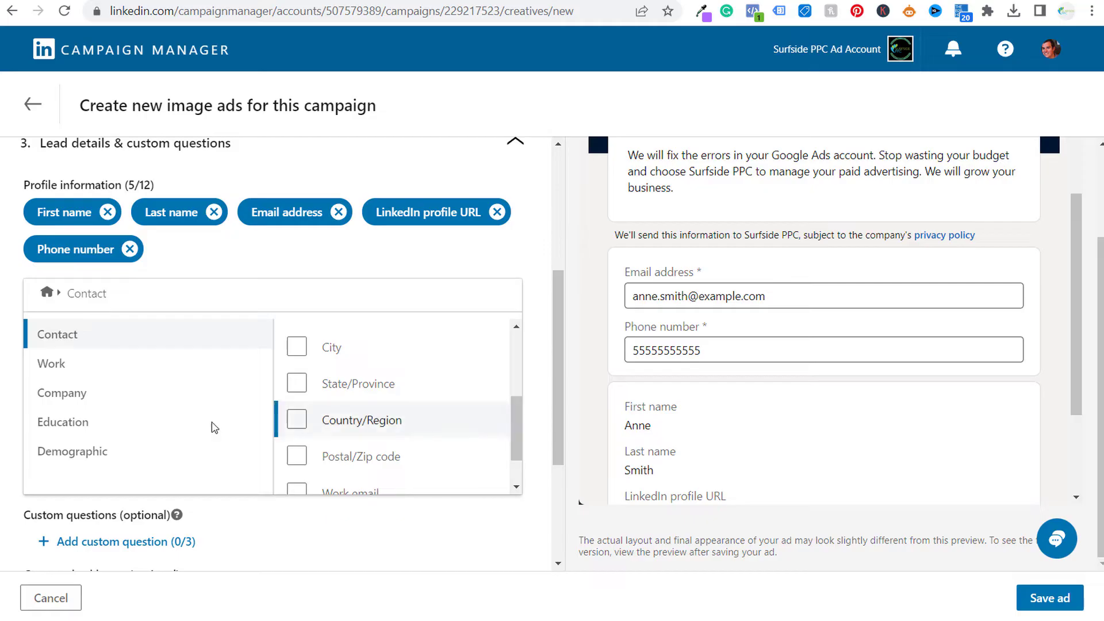
left_click(102, 363)
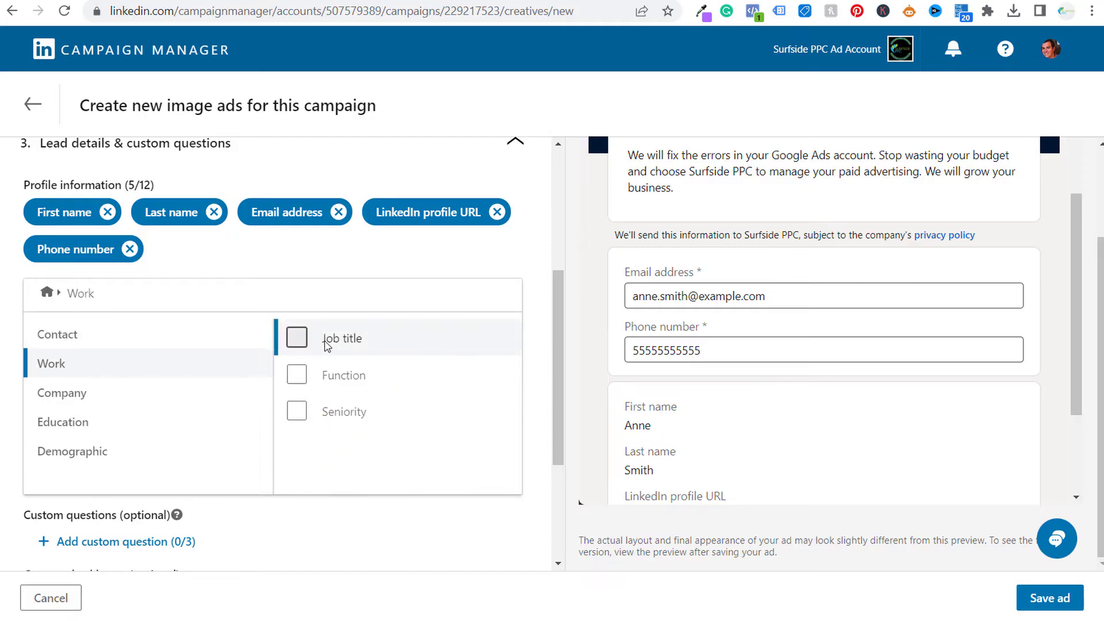
left_click(133, 404)
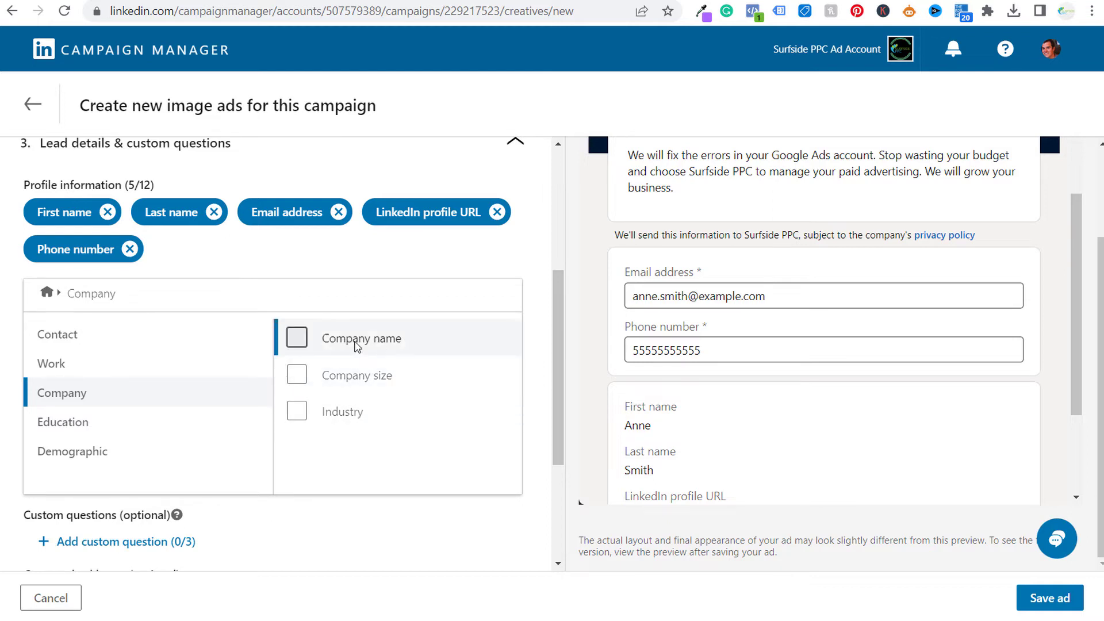
left_click(297, 340)
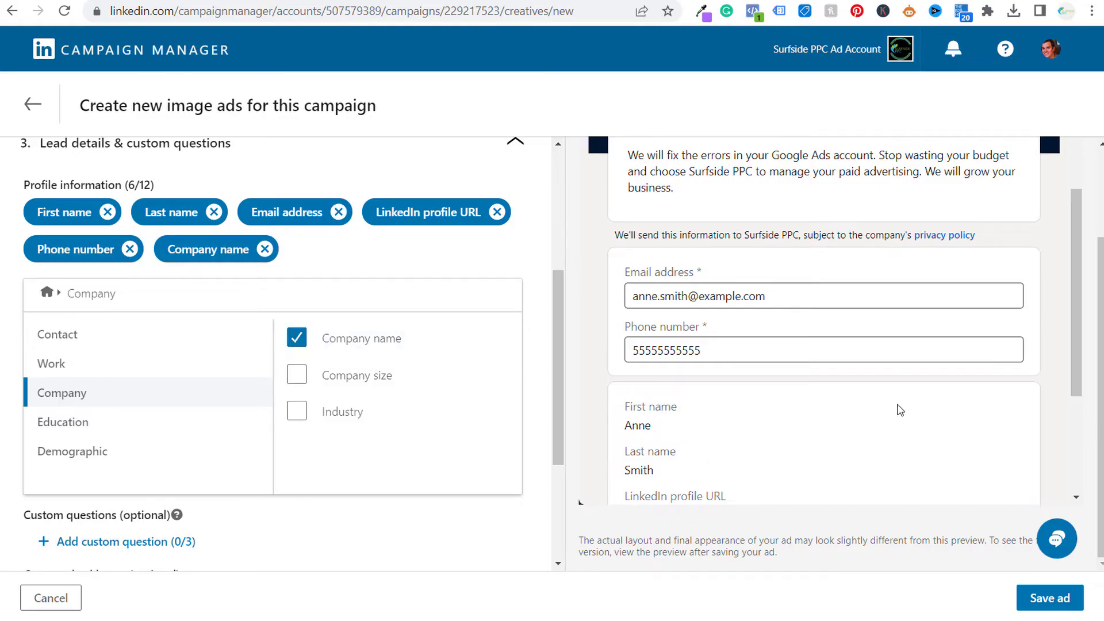
scroll(850, 451, "down", 3)
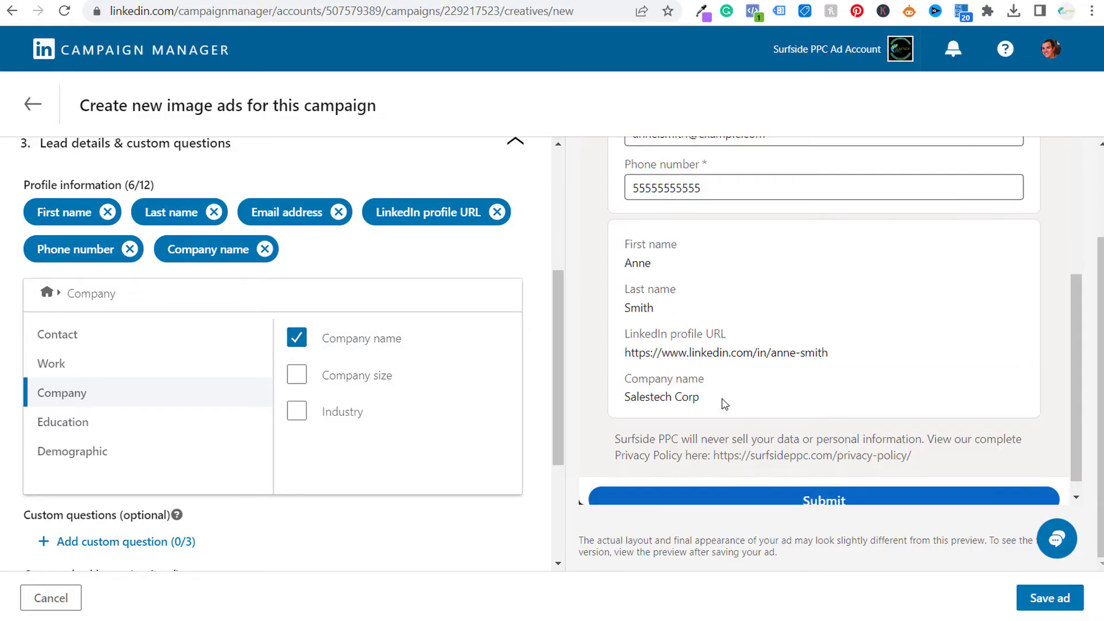
left_click_drag(724, 404, 624, 378)
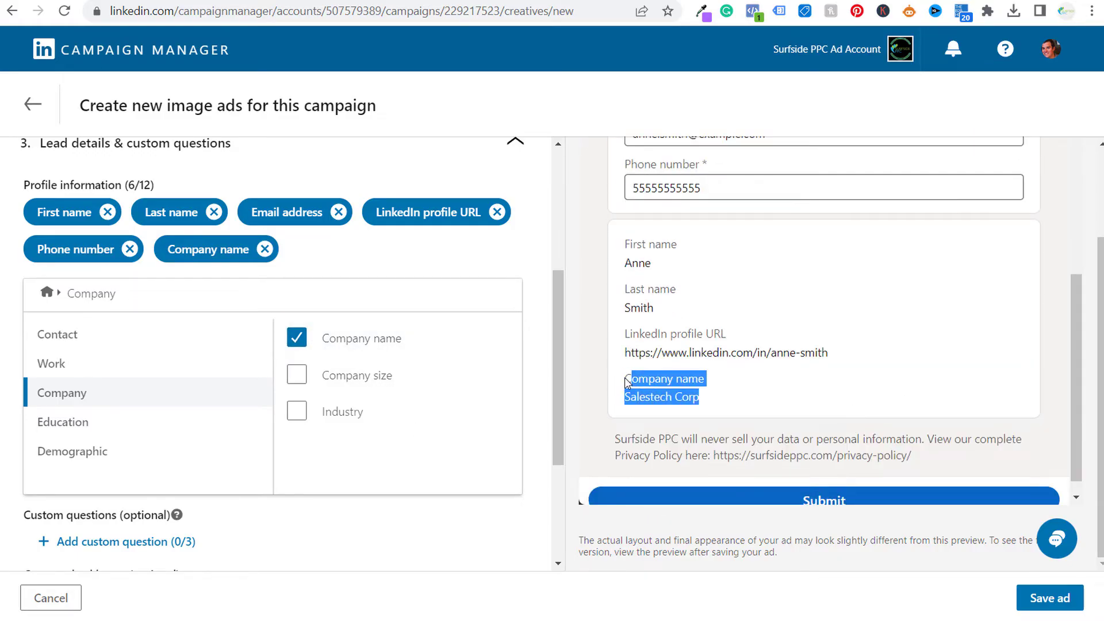
Examine the available education and demographic fields, and review the chosen contact and profile fields in the form preview.
left_click(118, 422)
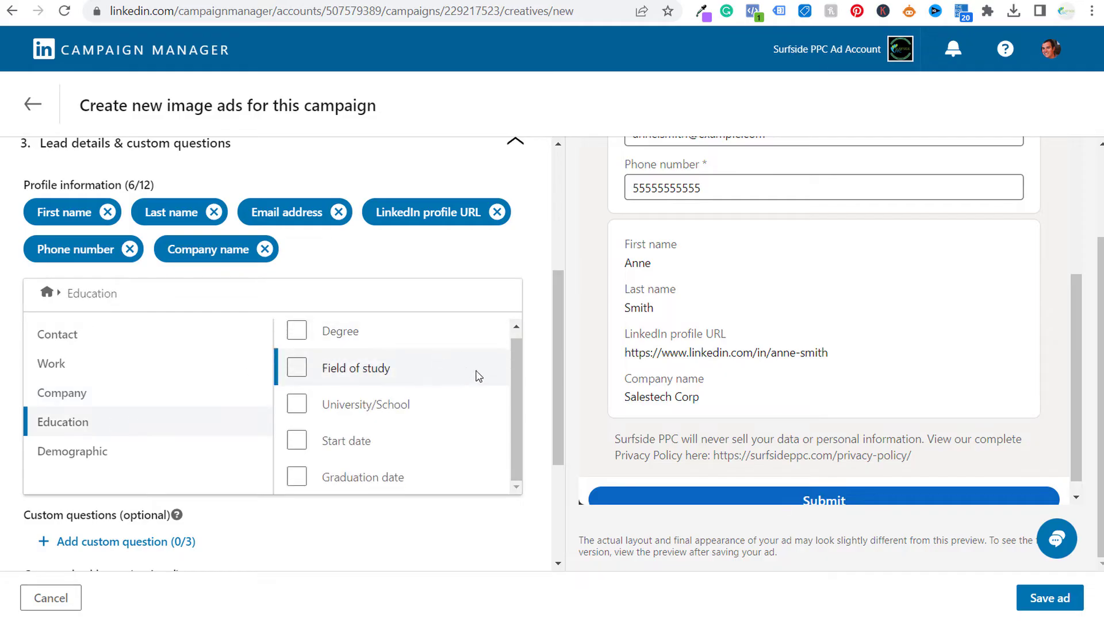
left_click(446, 476)
left_click(297, 477)
left_click(153, 458)
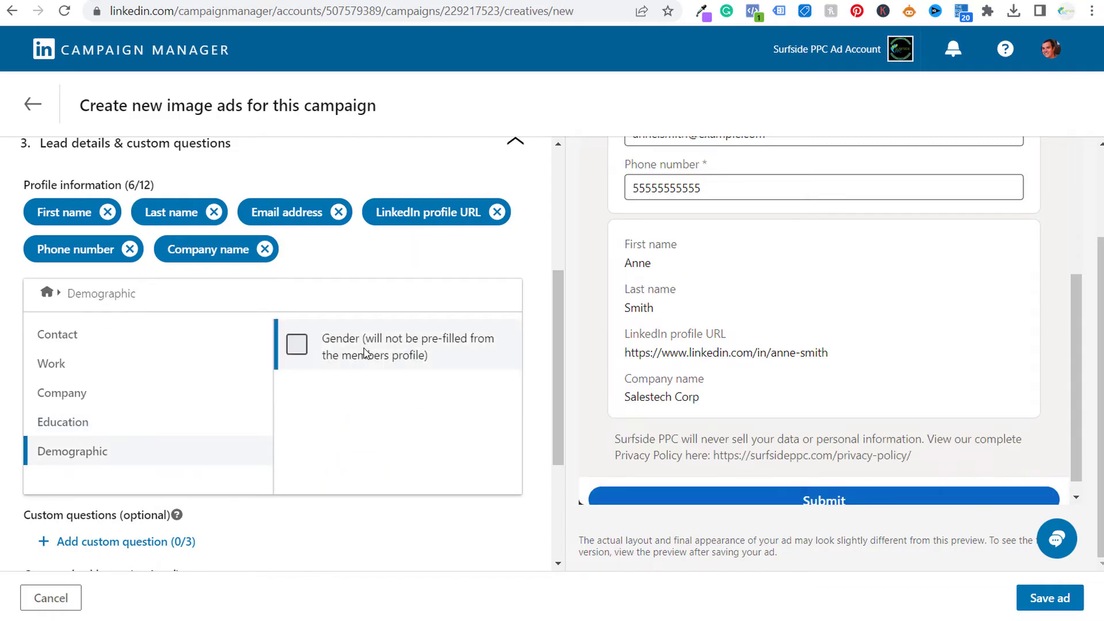
left_click(172, 344)
scroll(764, 291, "up", 2)
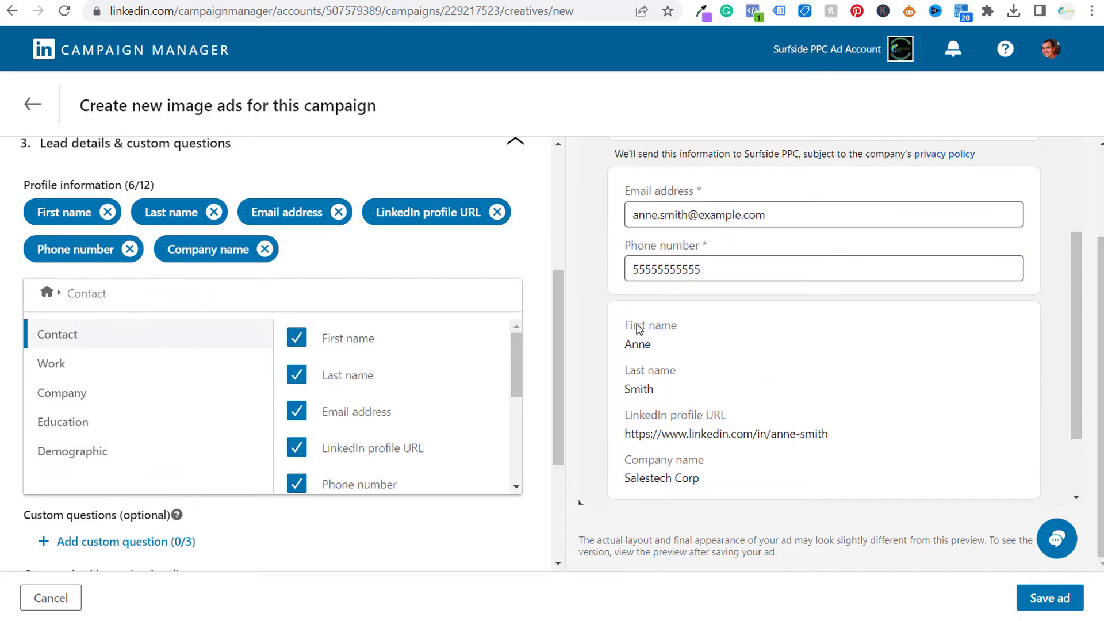
triple_click(679, 419)
triple_click(625, 460)
left_click(785, 357)
Add a custom question to the lead form.
left_click_drag(558, 313, 568, 413)
scroll(568, 412, "down", 1)
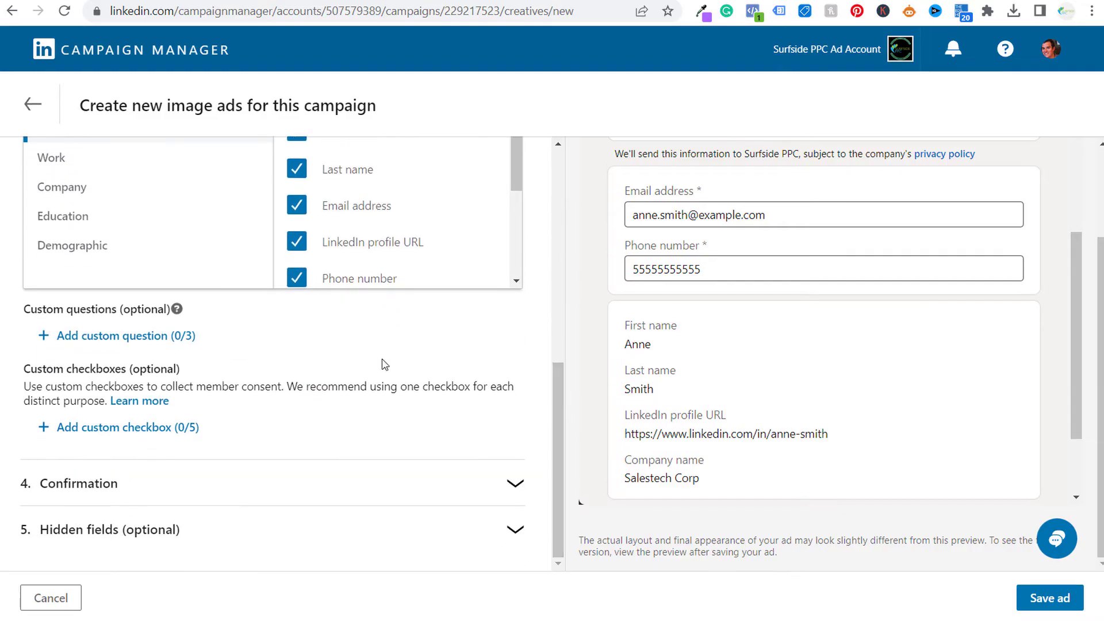
left_click(59, 333)
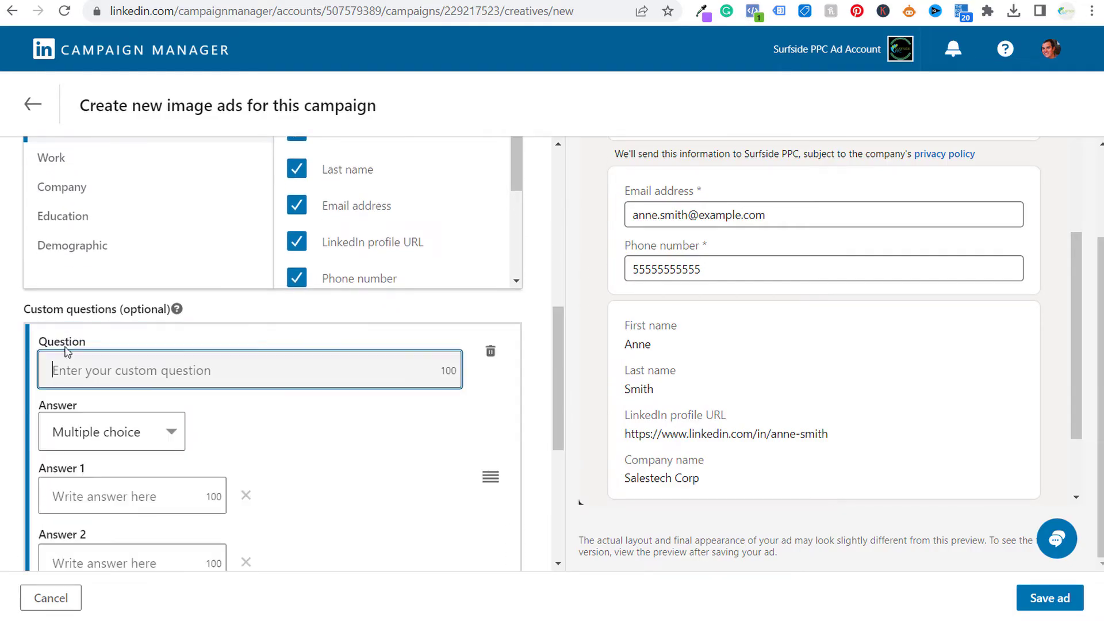
Try Single line input as the custom question's answer type, and switch it back to Multiple choice.
left_click(174, 438)
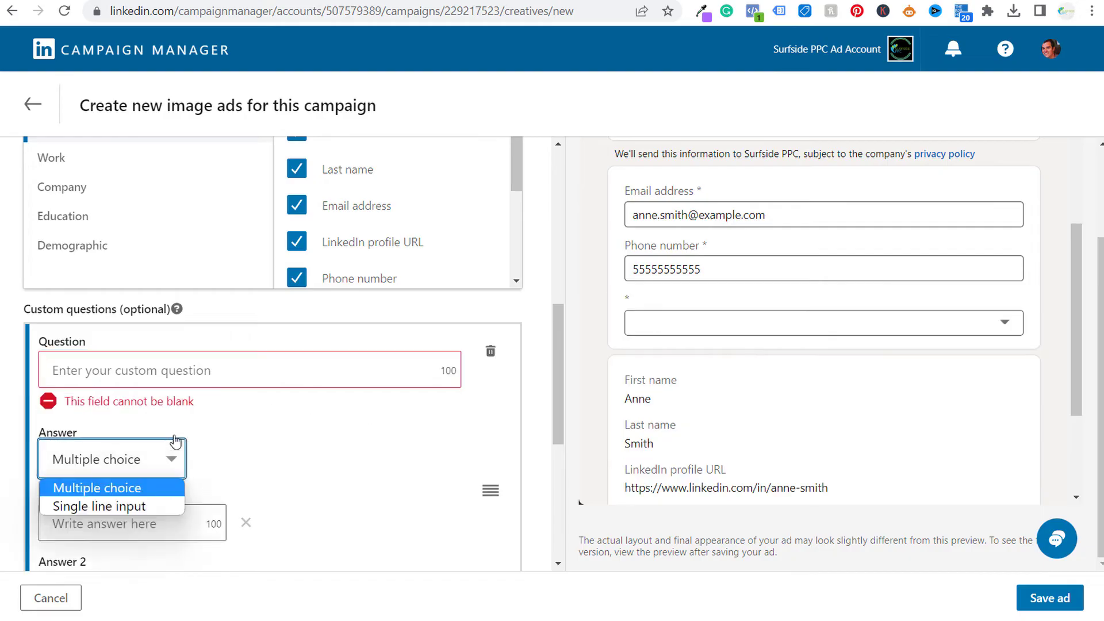
left_click(100, 504)
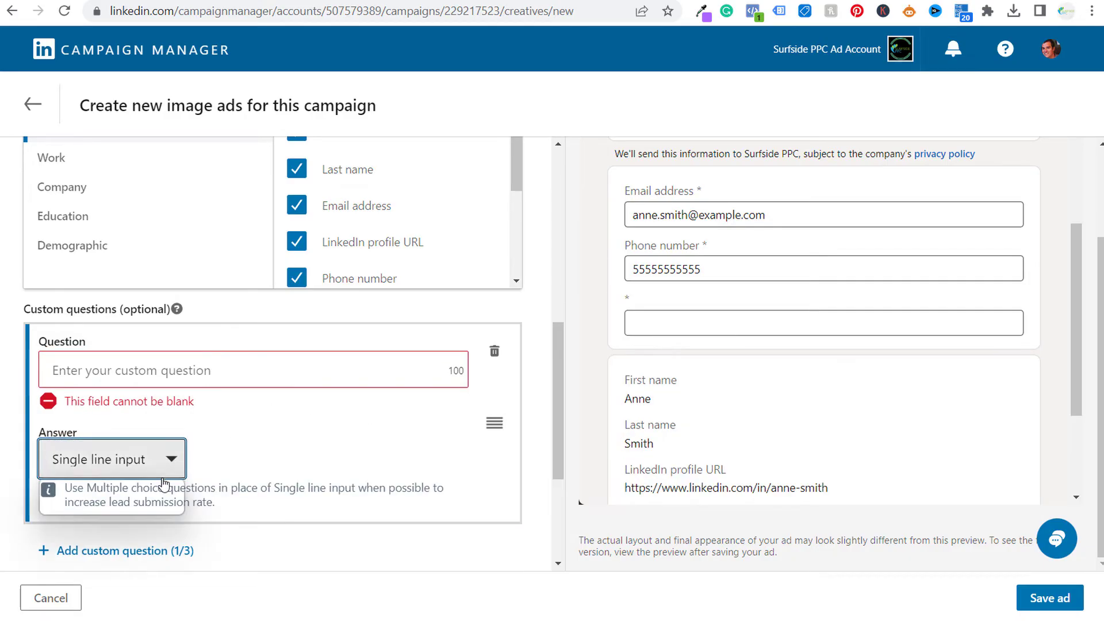
left_click(136, 463)
left_click(135, 463)
left_click(136, 465)
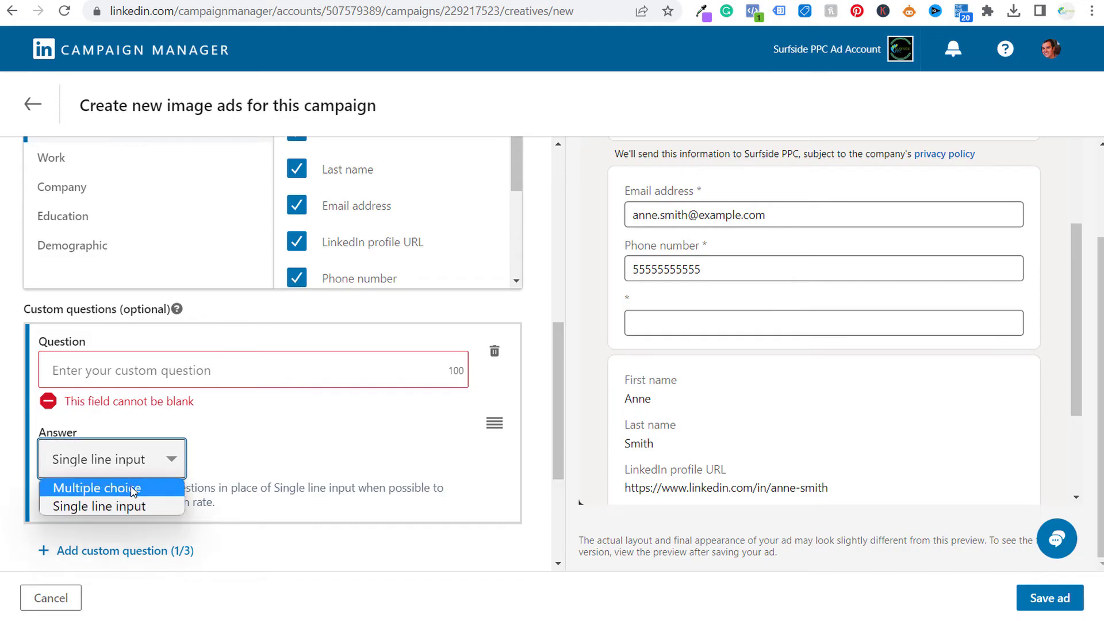
left_click(136, 486)
Enter "What is Your Monthly Google Ads Budget?" as the custom question's text.
left_click(166, 372)
type("W")
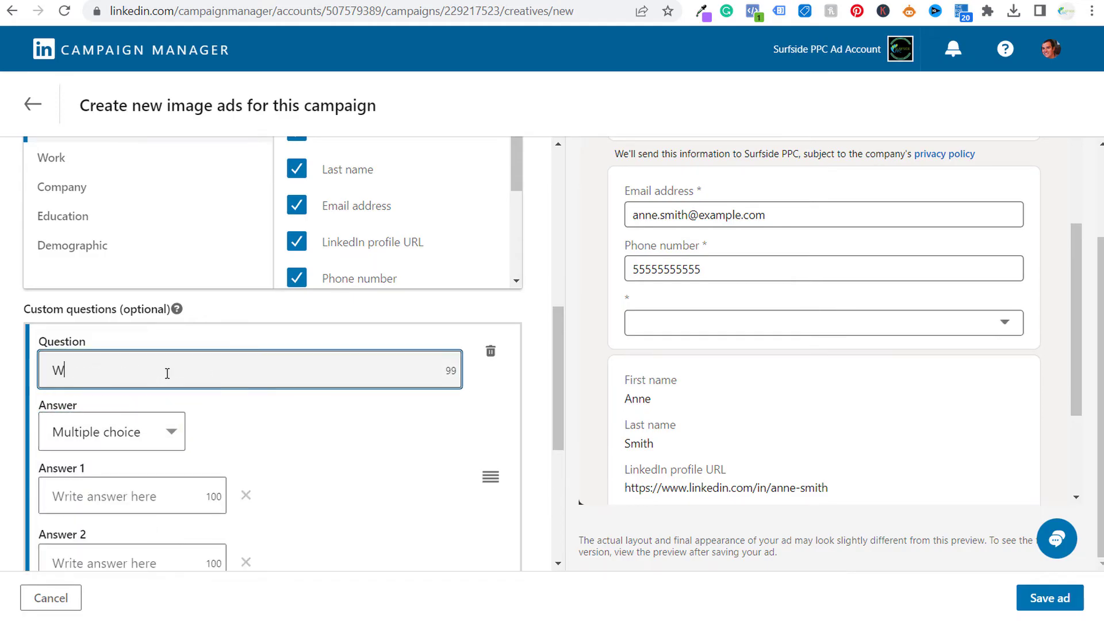
type("hat is Your Mon")
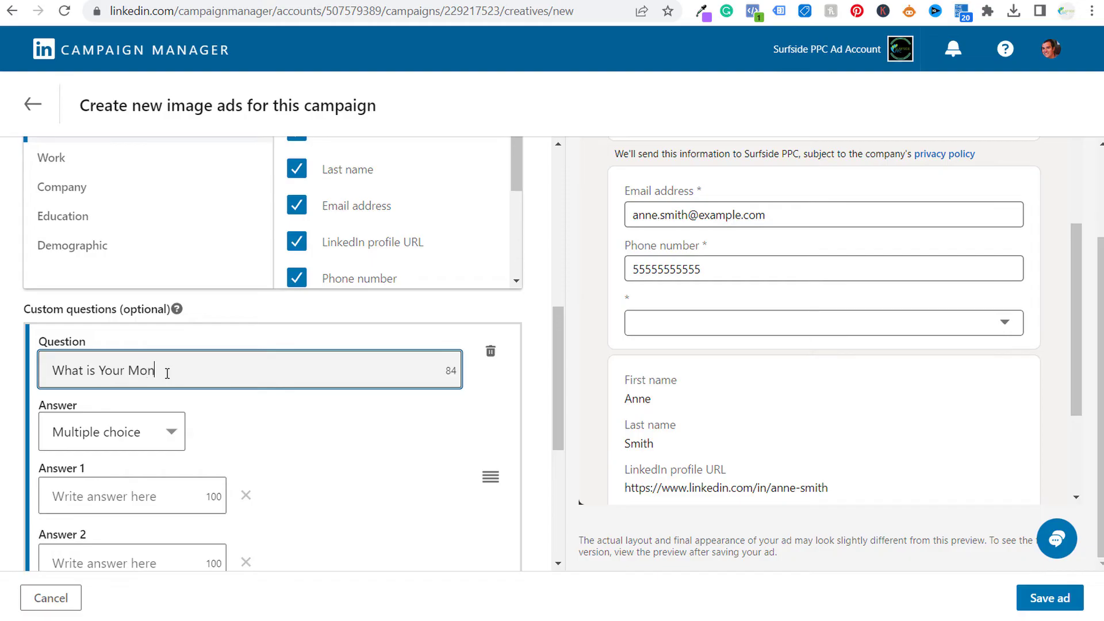
type("thly Google Ads Bu")
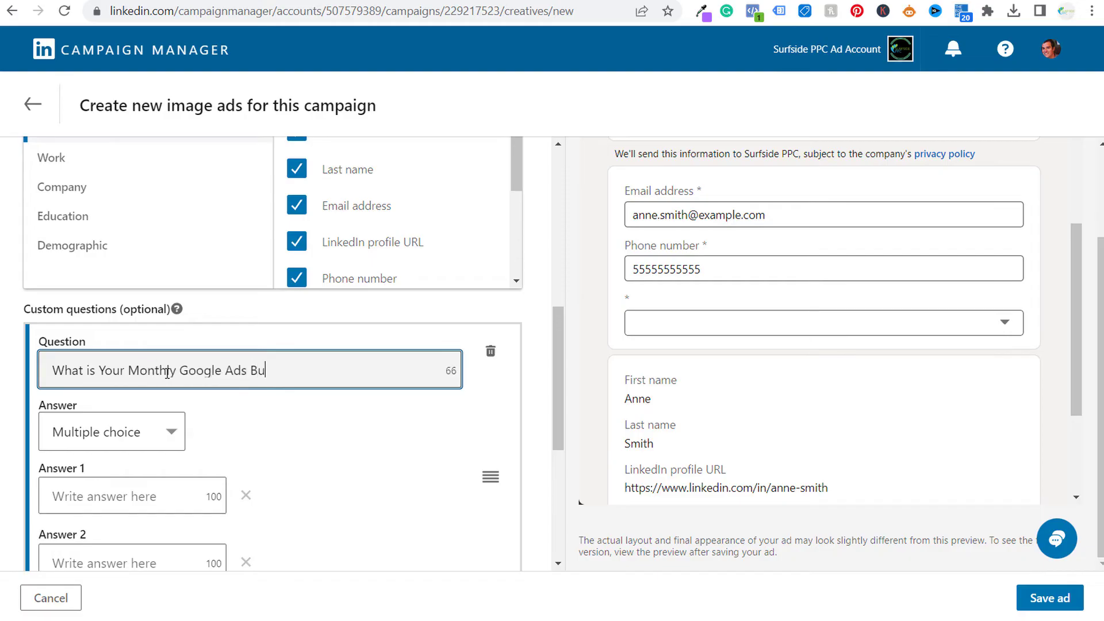
type("dget?")
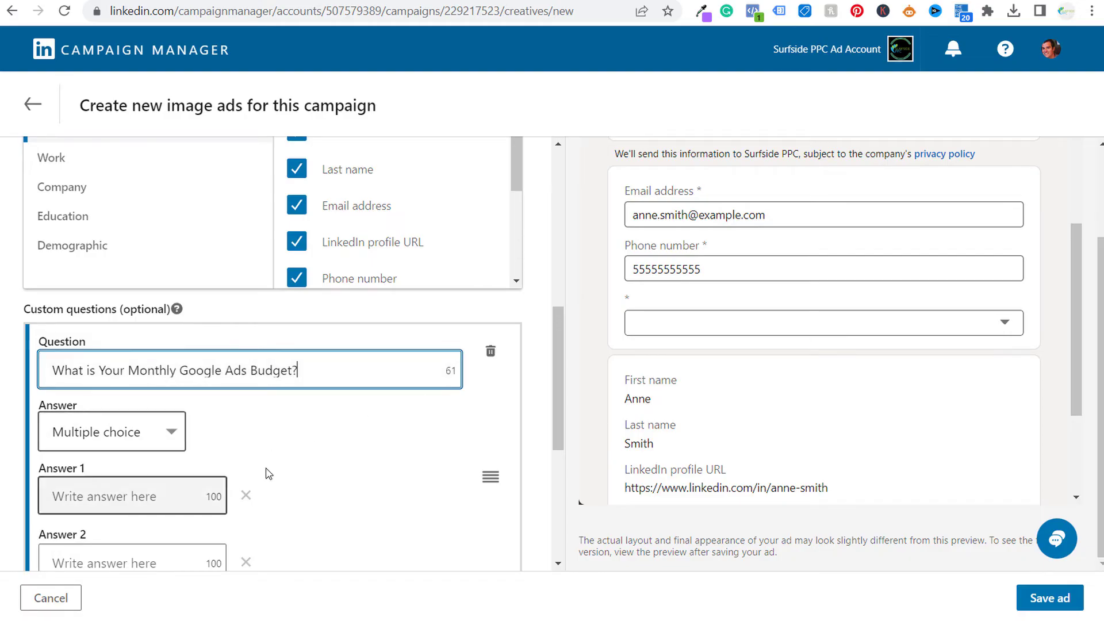
Add two more answer options to the budget question, and fill the four answers with $0-$5,000, $5,001-$10,000, $10,001-$25,000 and $25,000+.
left_click_drag(559, 362, 561, 441)
scroll(560, 441, "down", 1)
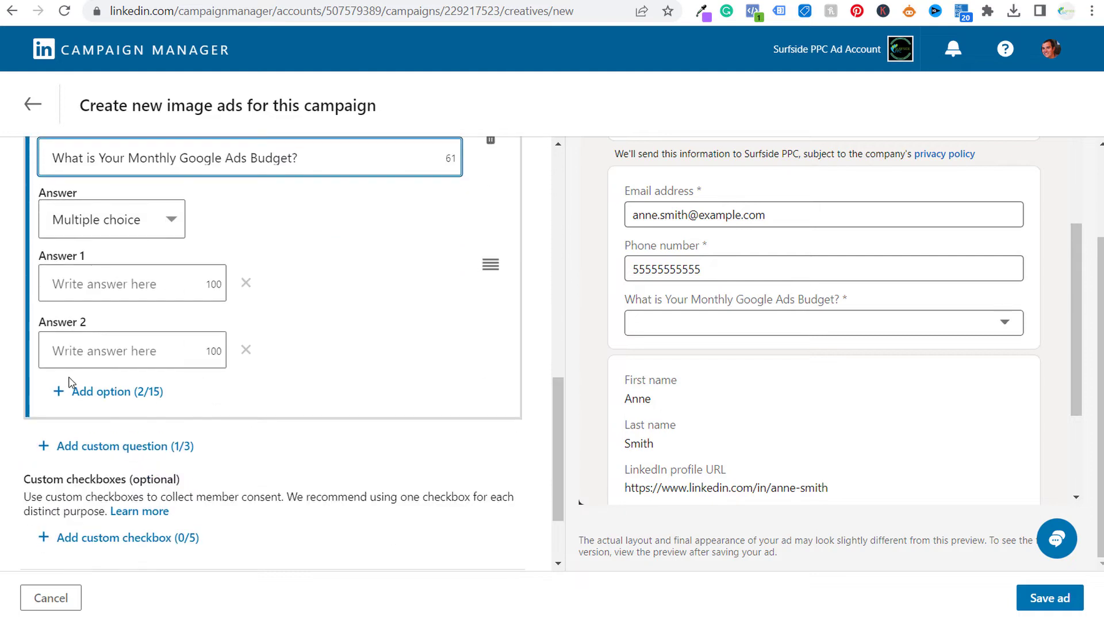
left_click(83, 392)
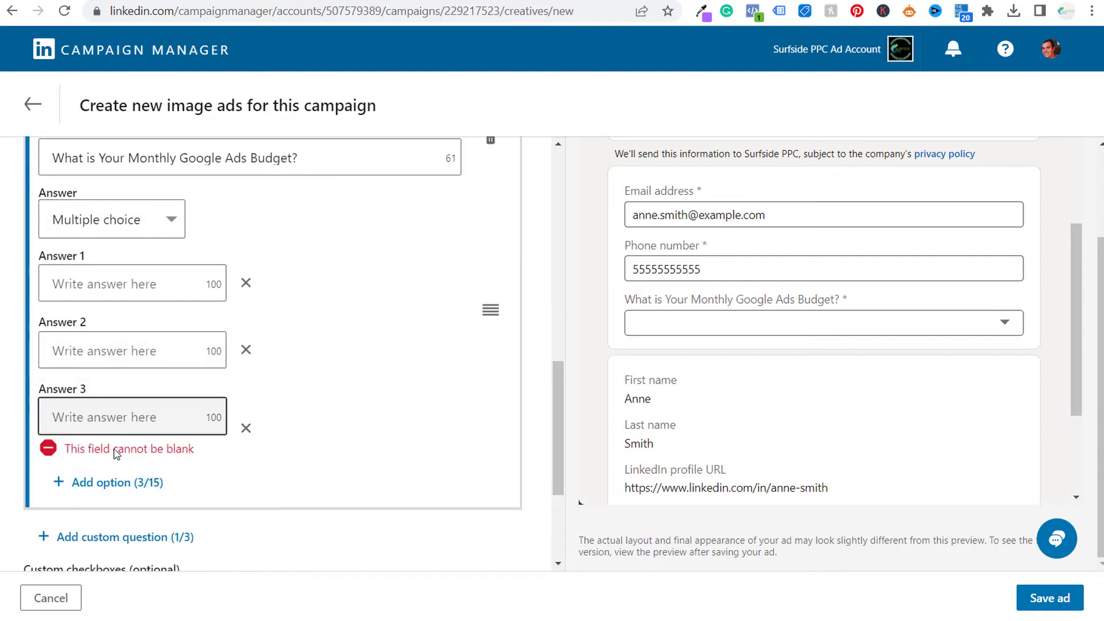
left_click(114, 482)
left_click(148, 297)
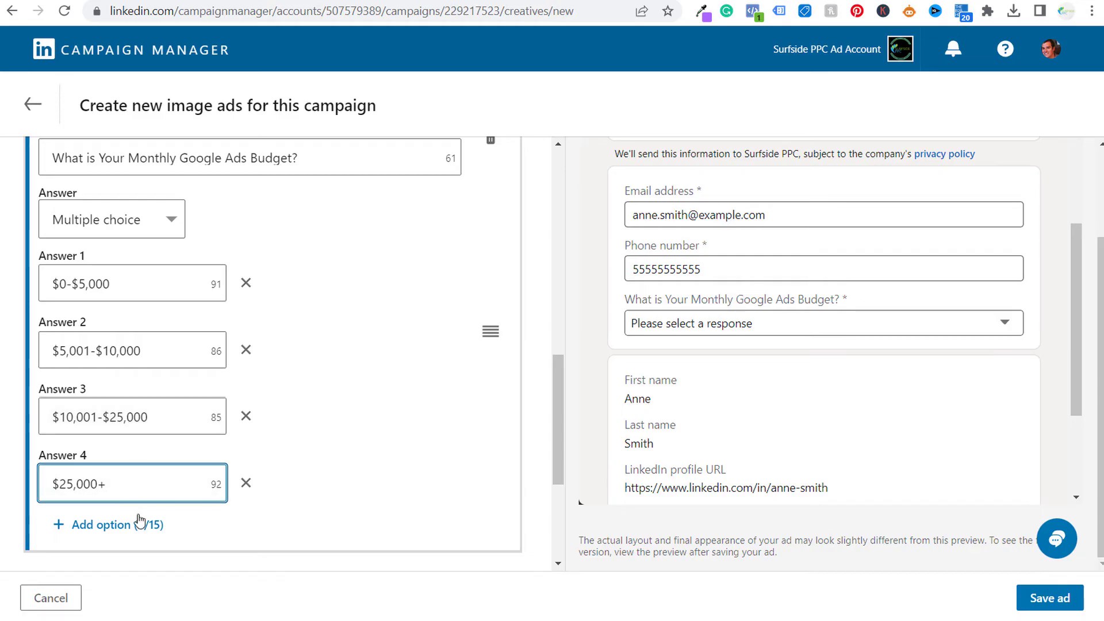
Check the budget question's answer choices in the form preview without selecting a response.
left_click(863, 325)
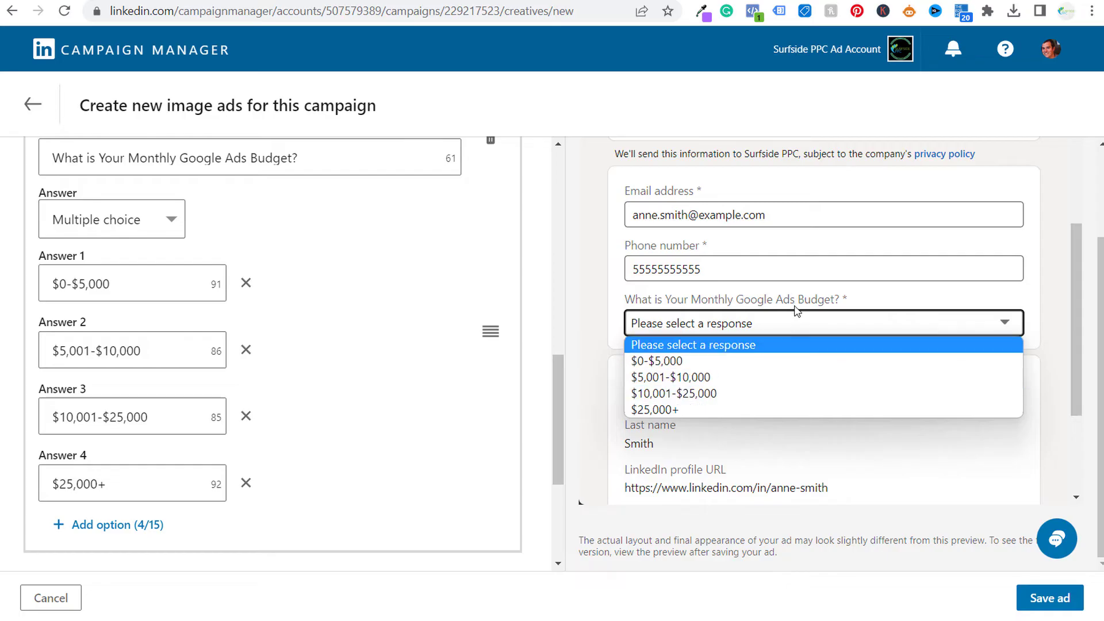
left_click(768, 323)
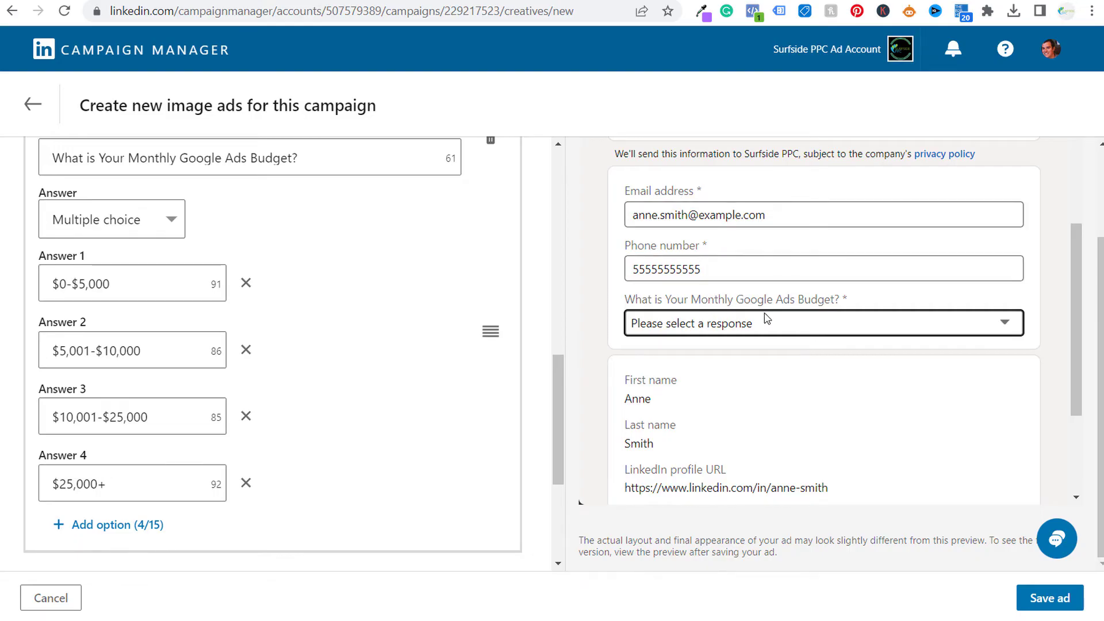
left_click(790, 317)
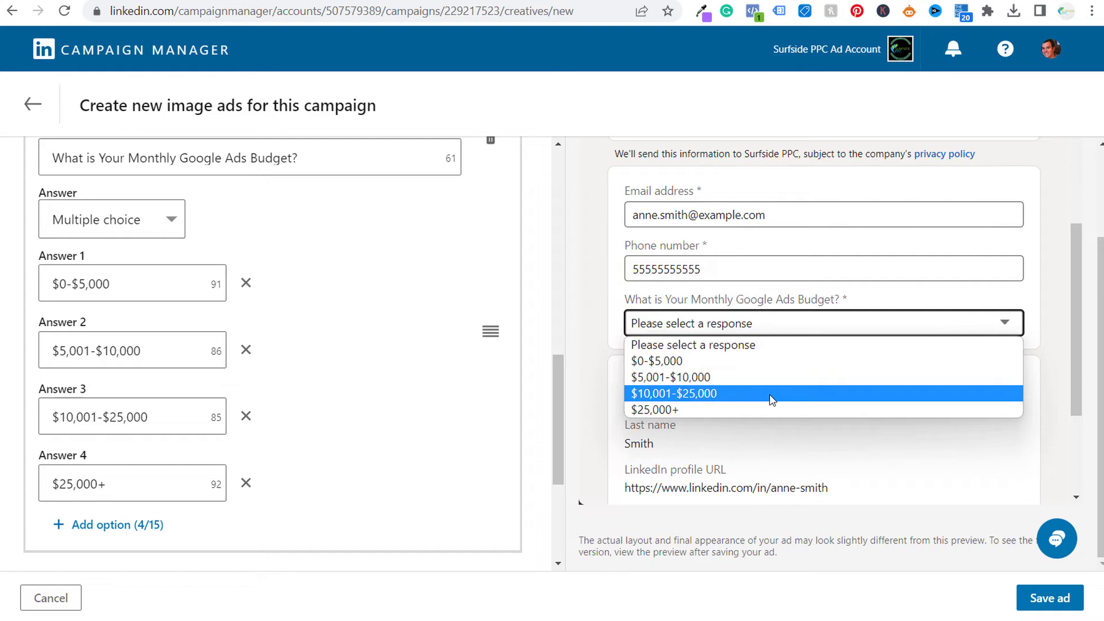
left_click(789, 344)
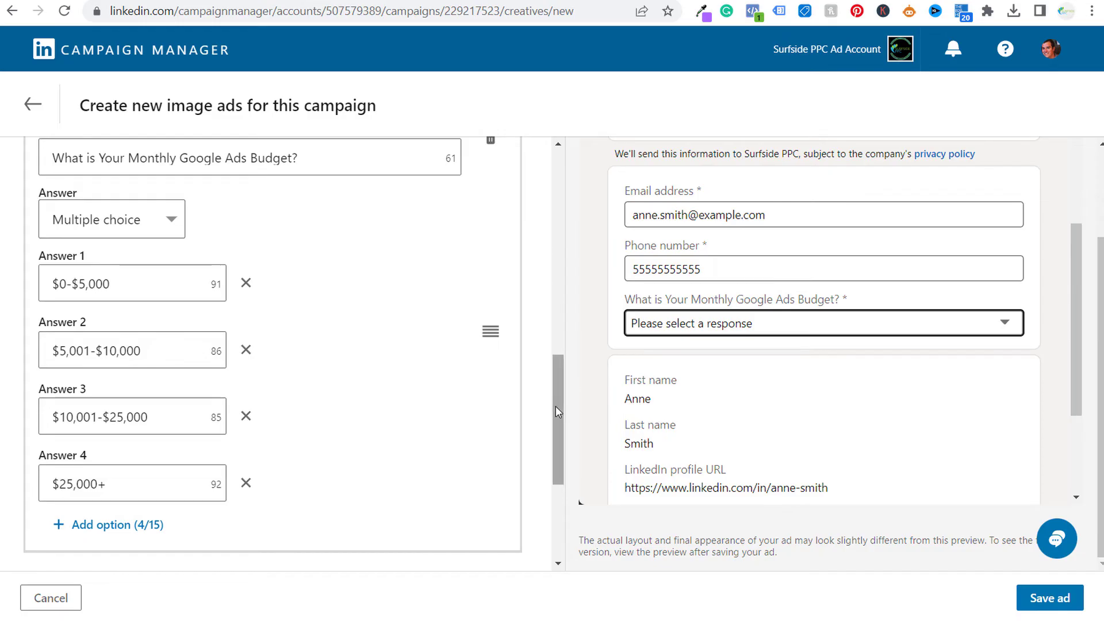
Add a custom consent checkbox to the lead form, and delete it again.
left_click_drag(555, 406, 568, 489)
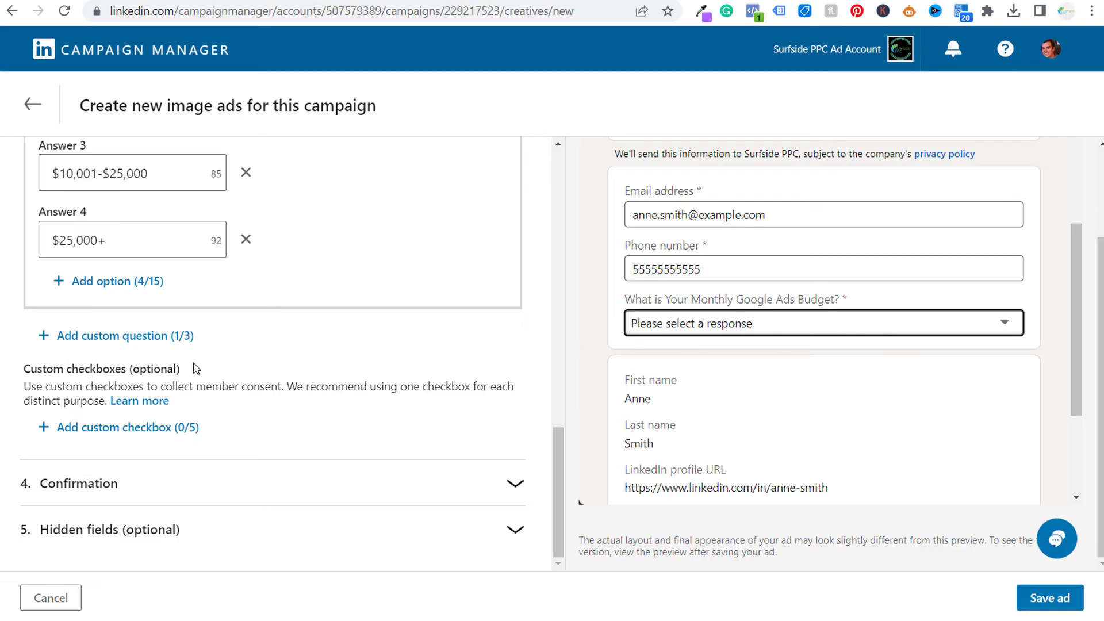
left_click(105, 429)
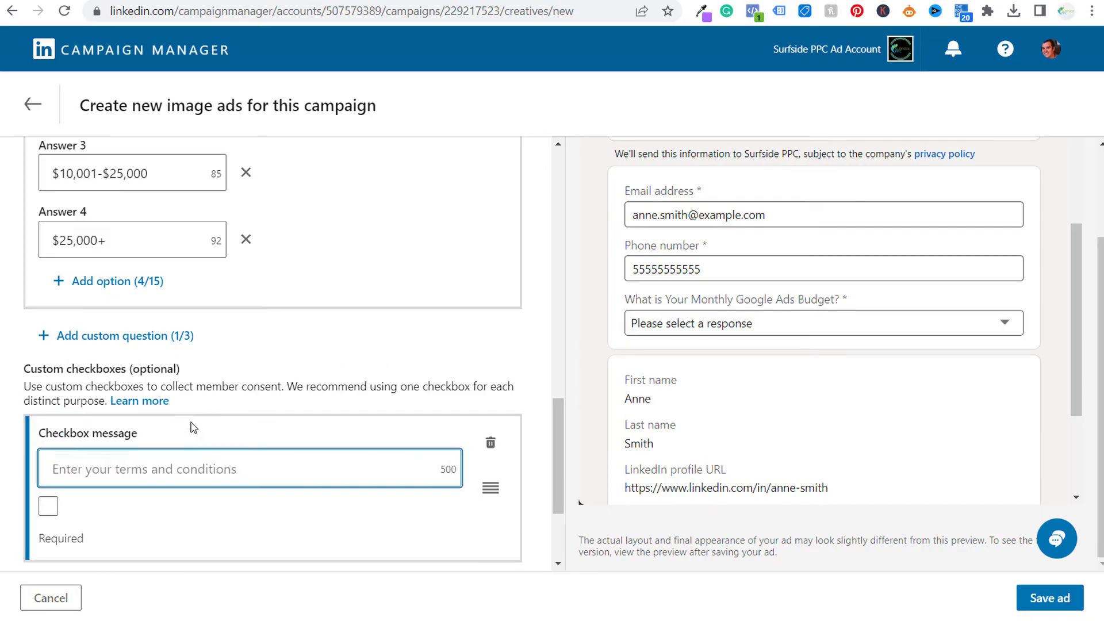
scroll(193, 425, "down", 1)
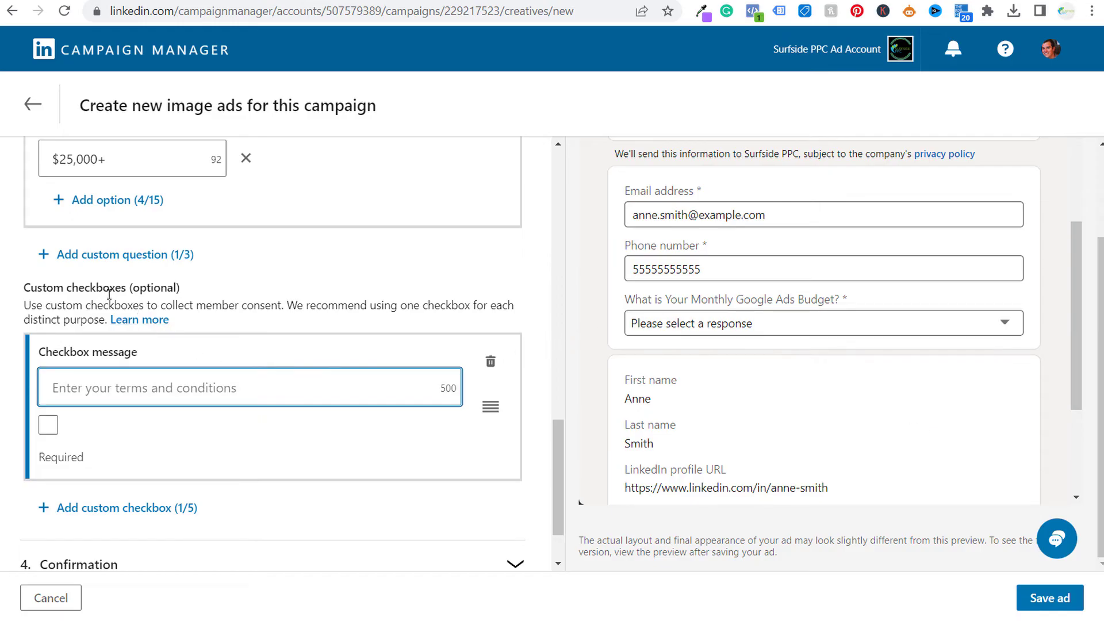
left_click(490, 362)
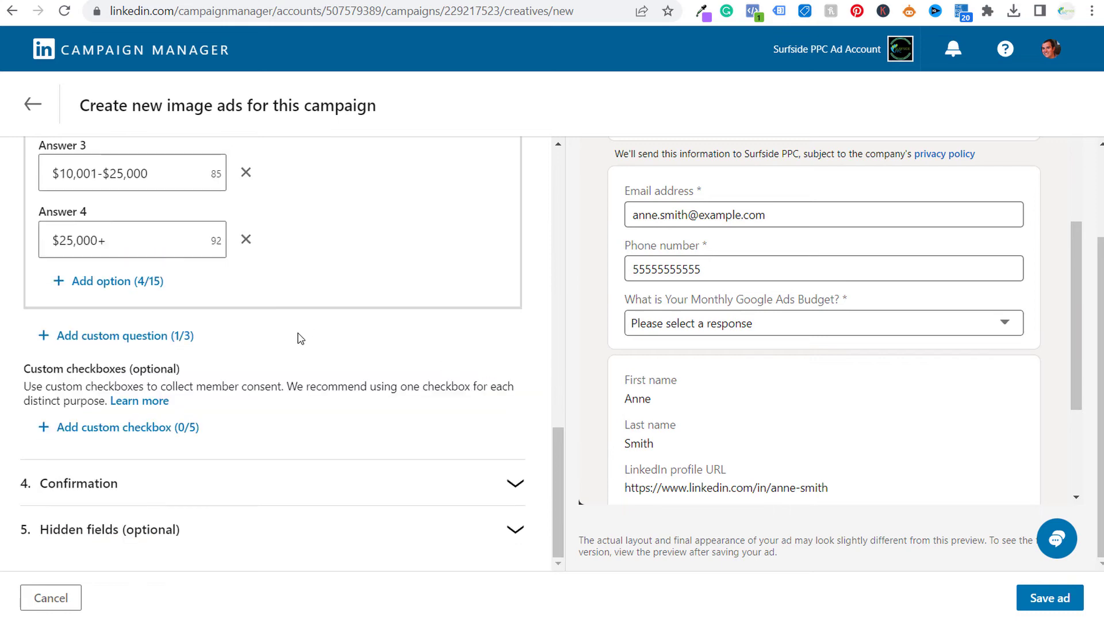
left_click(508, 483)
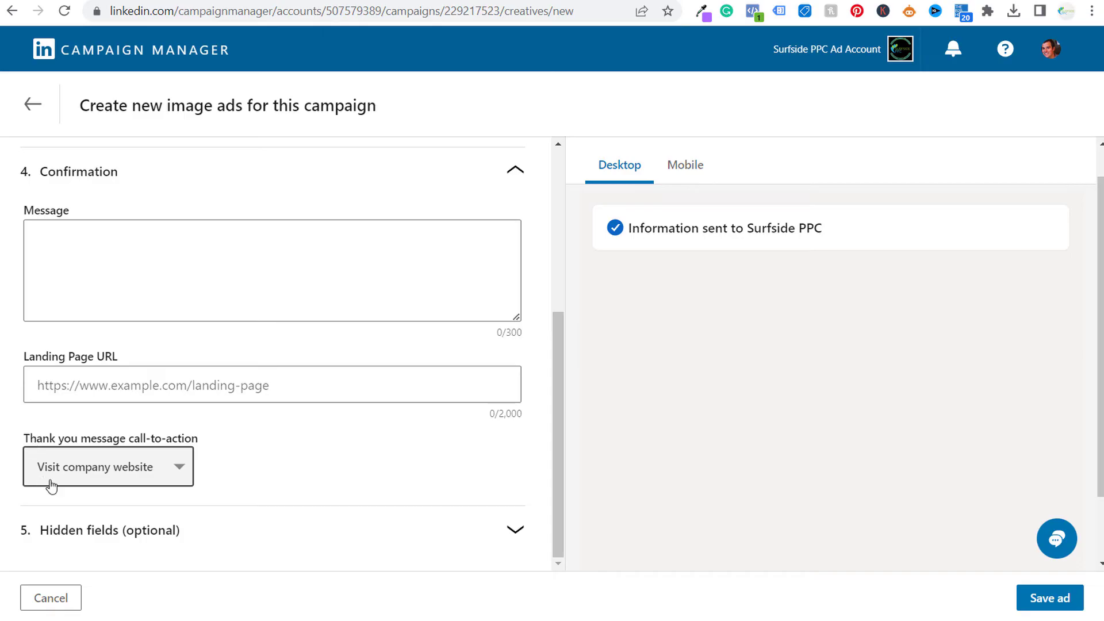
left_click(166, 464)
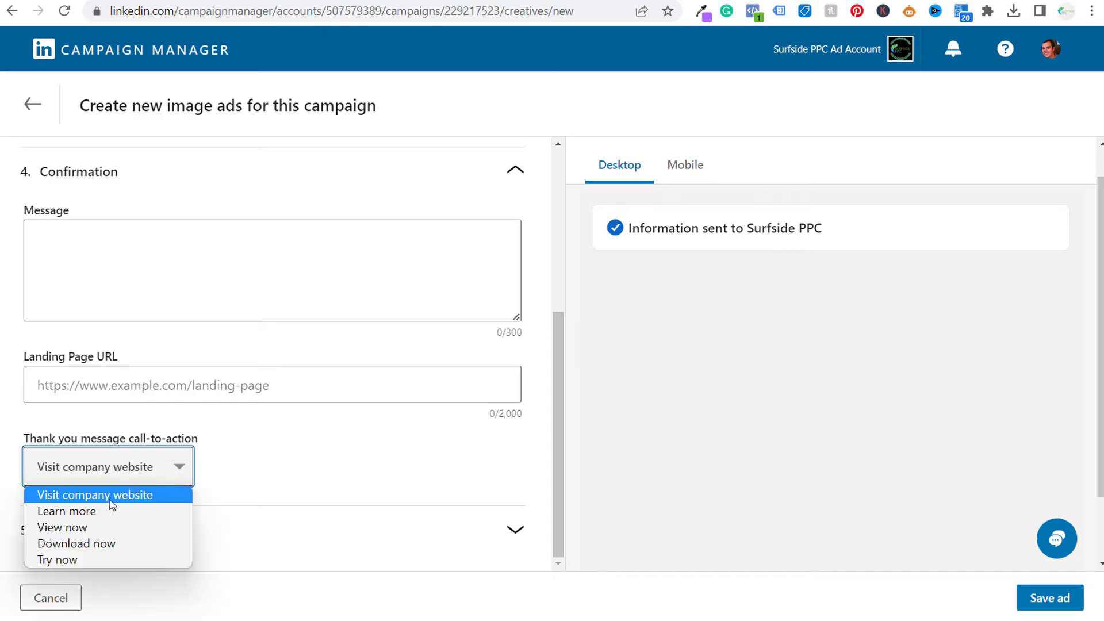
left_click(68, 512)
left_click(332, 464)
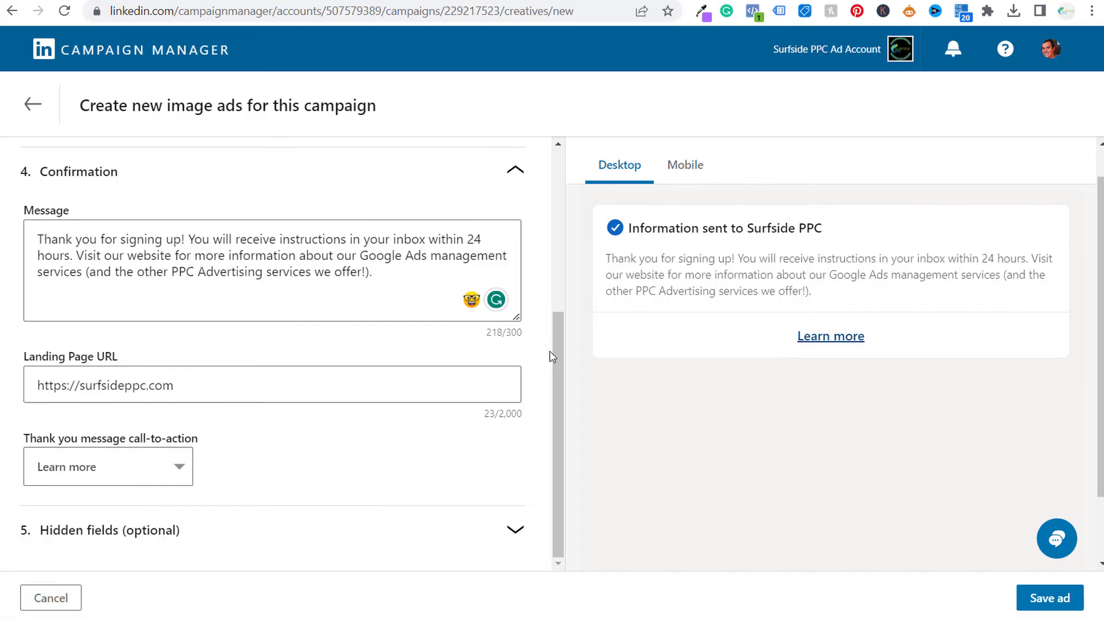
Read through the thank-you heading and confirmation message in the desktop preview.
left_click_drag(629, 233, 829, 230)
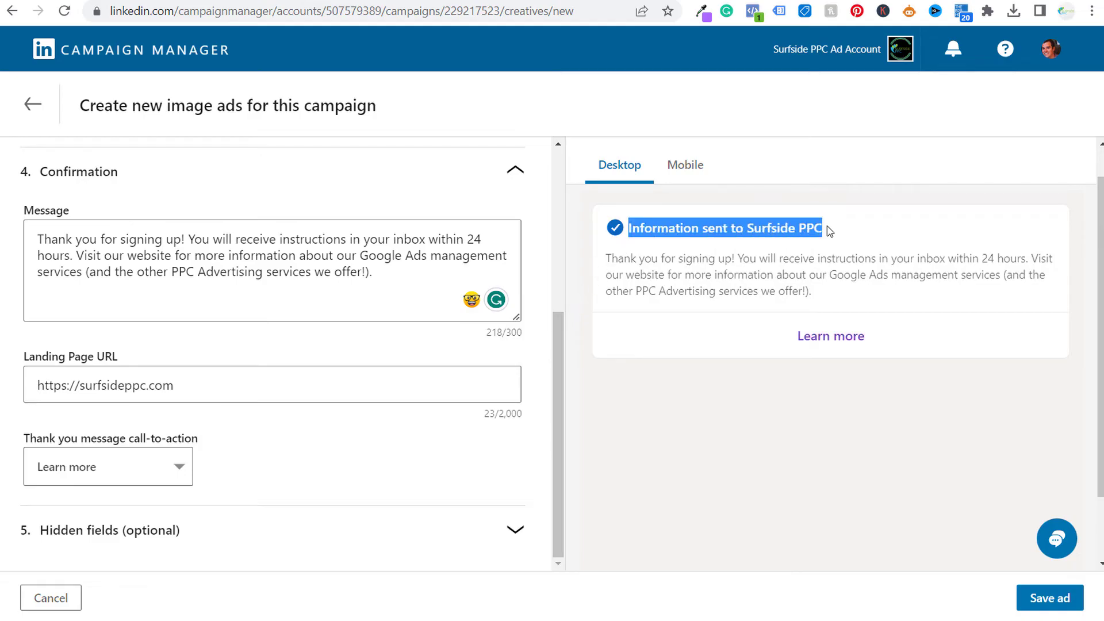
left_click_drag(625, 258, 1028, 256)
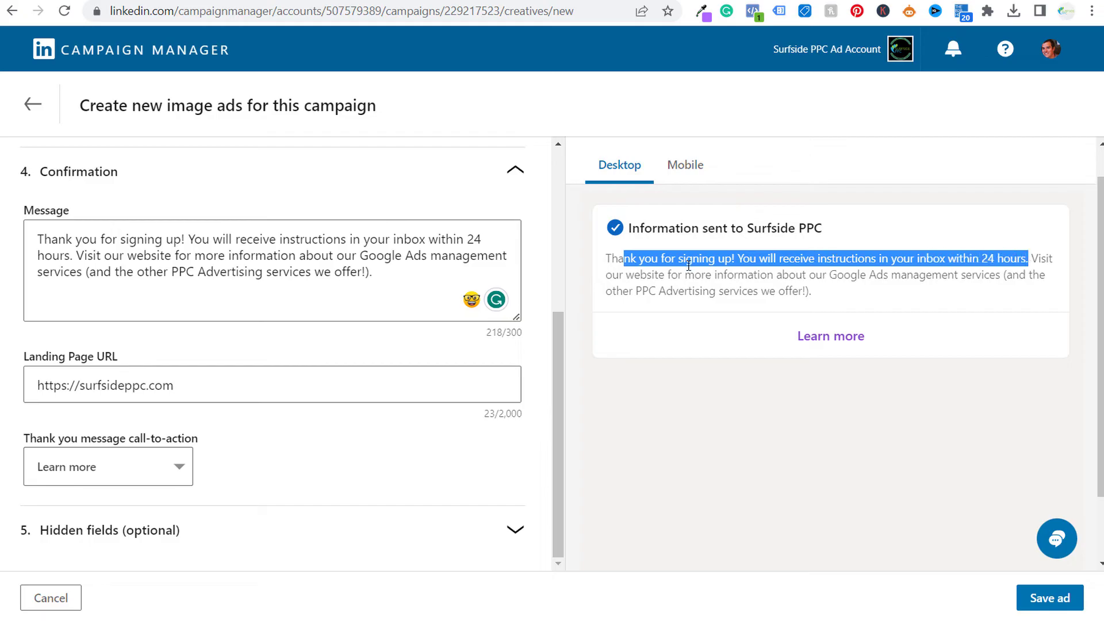
left_click_drag(685, 274, 1013, 270)
left_click(925, 288)
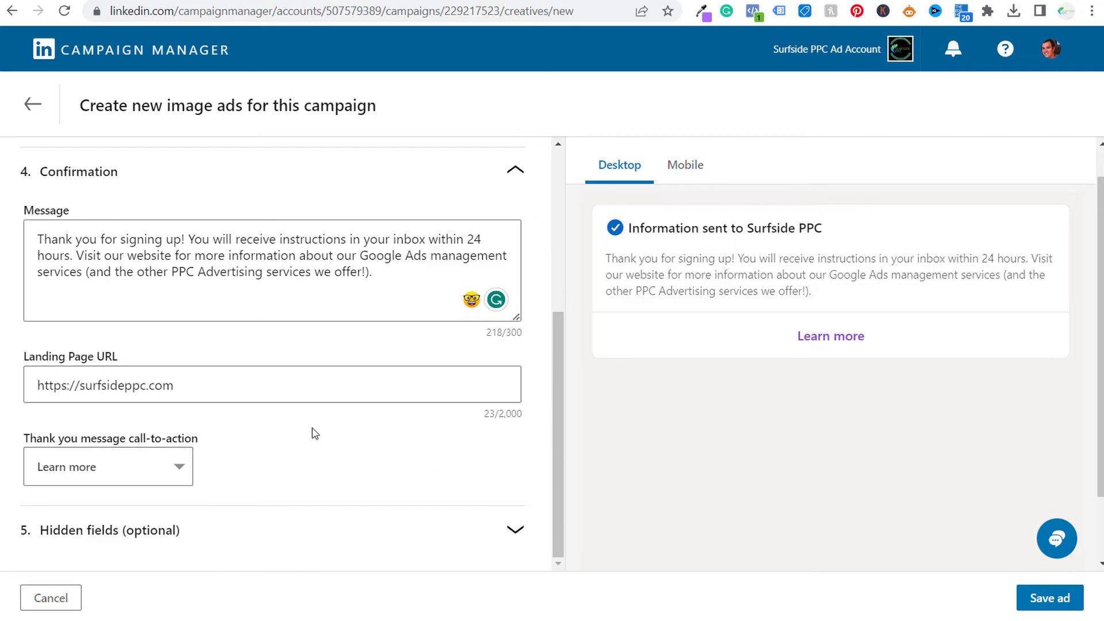
Open the optional hidden fields section and read what its tracking fields are for.
left_click(513, 528)
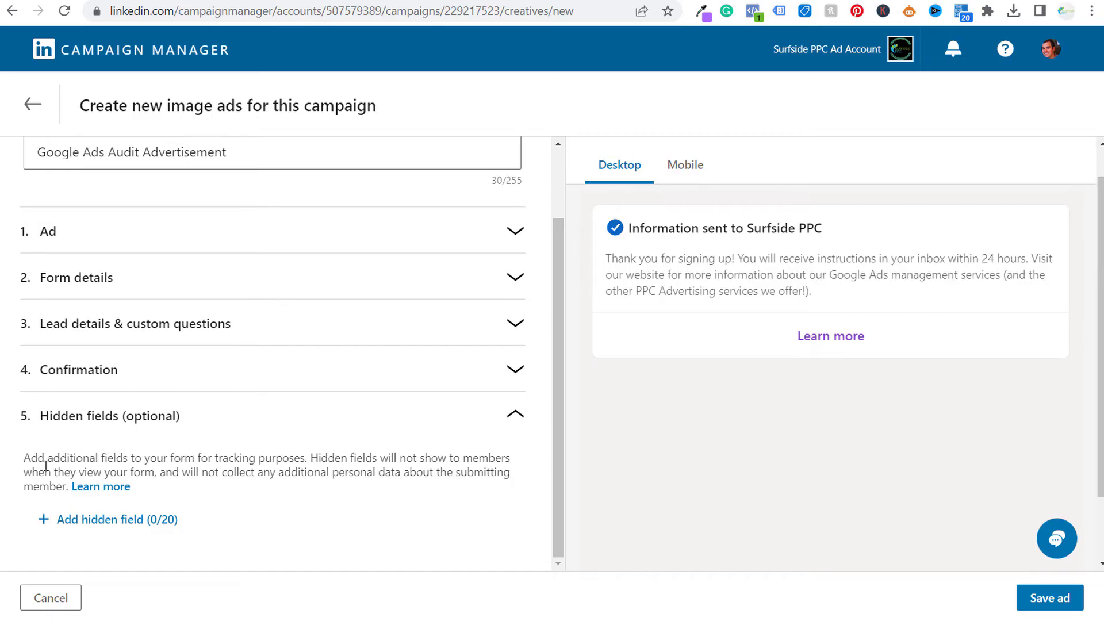
left_click_drag(38, 460, 492, 470)
left_click(516, 470)
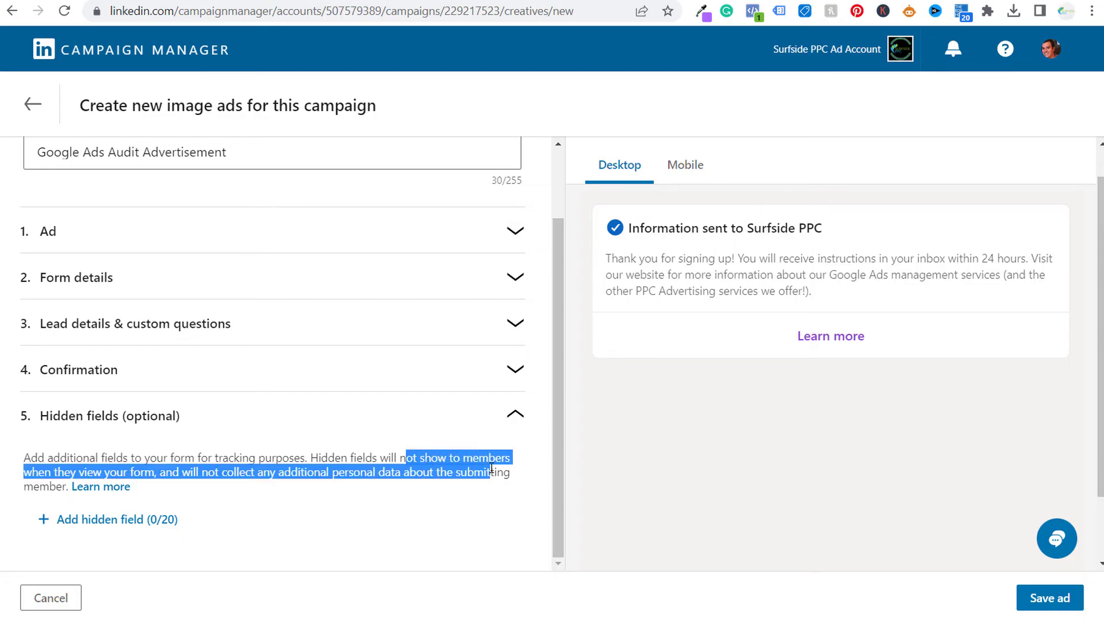
left_click(352, 471)
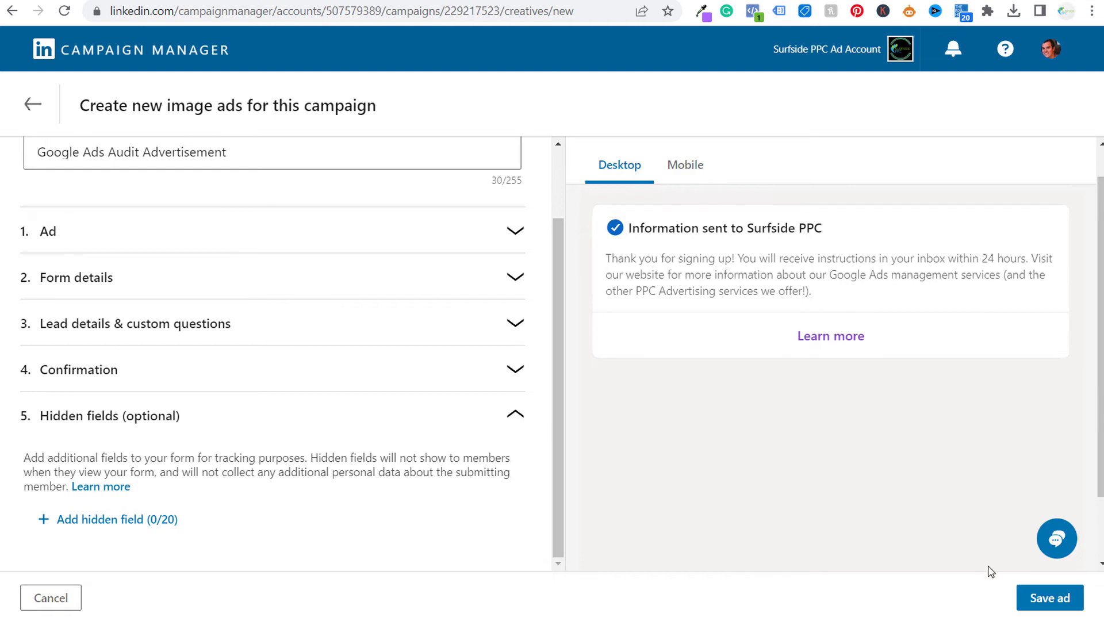
Save the ad with its lead form, and dismiss the save notifications.
left_click(1029, 597)
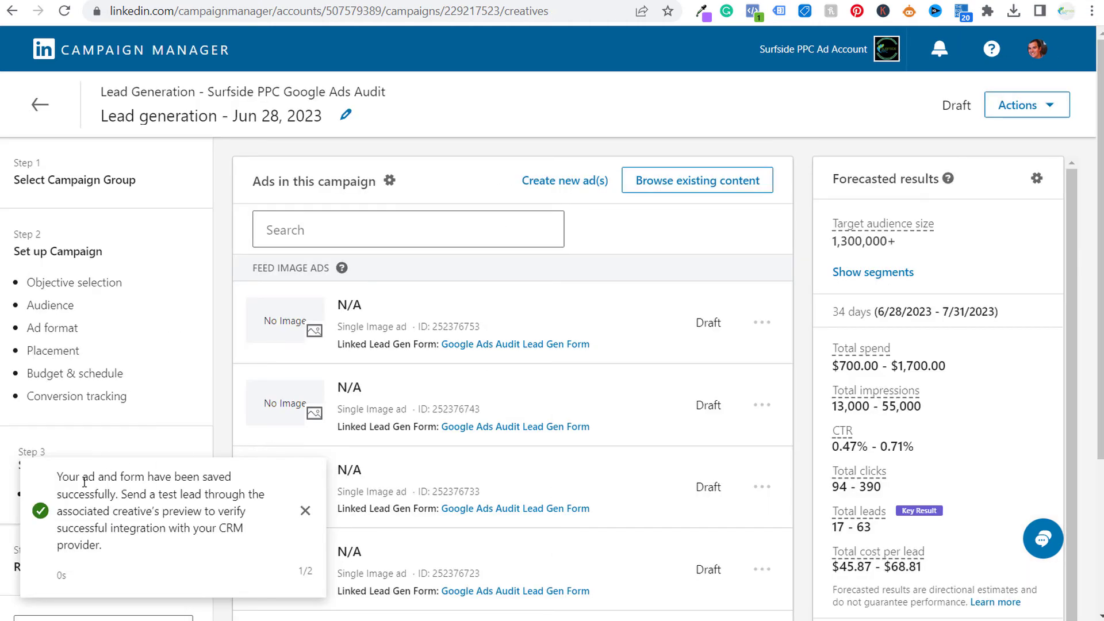
left_click_drag(73, 478, 183, 493)
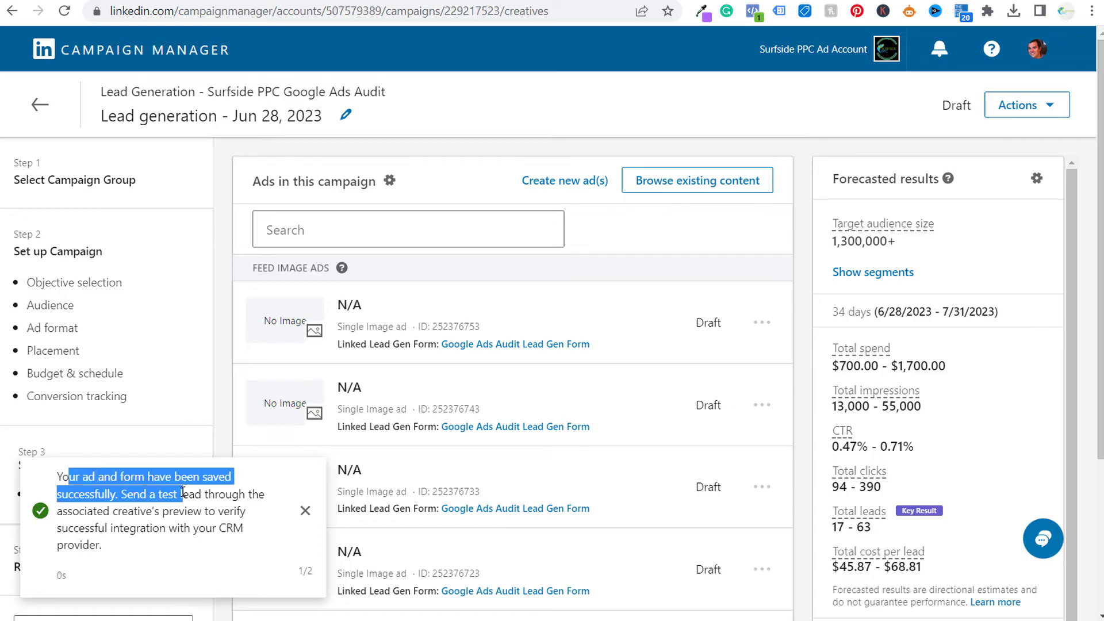
left_click(192, 498)
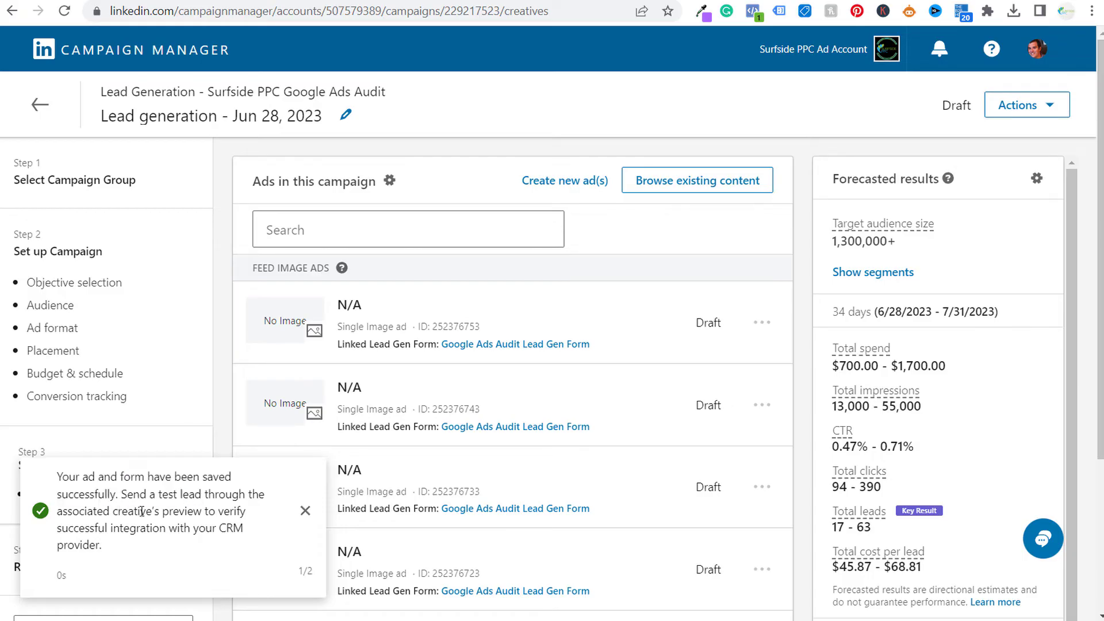
left_click(304, 510)
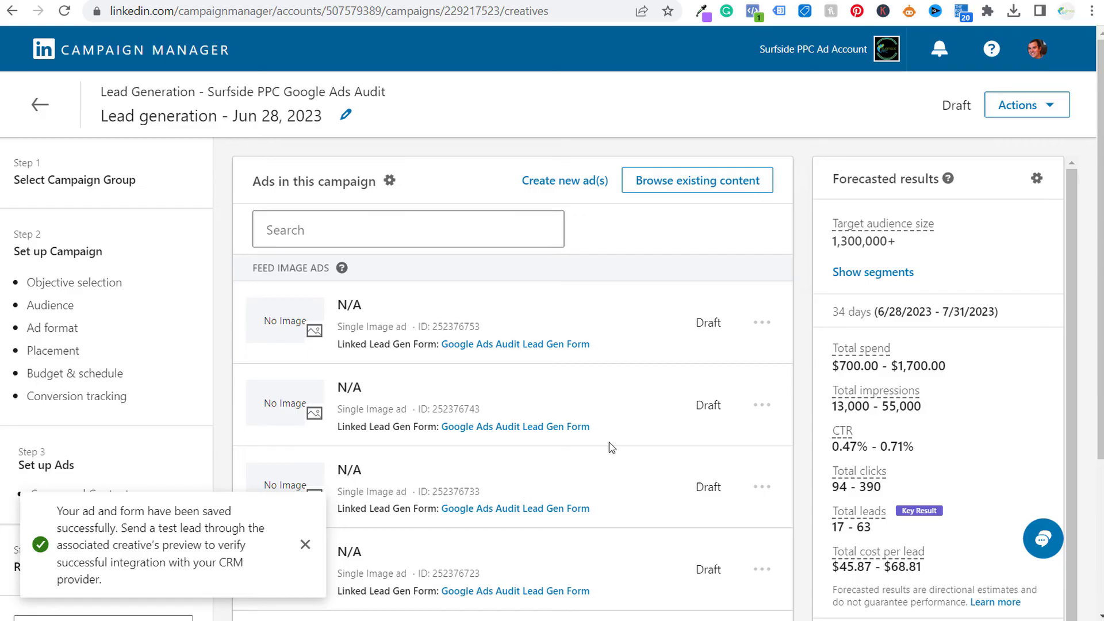
left_click(304, 544)
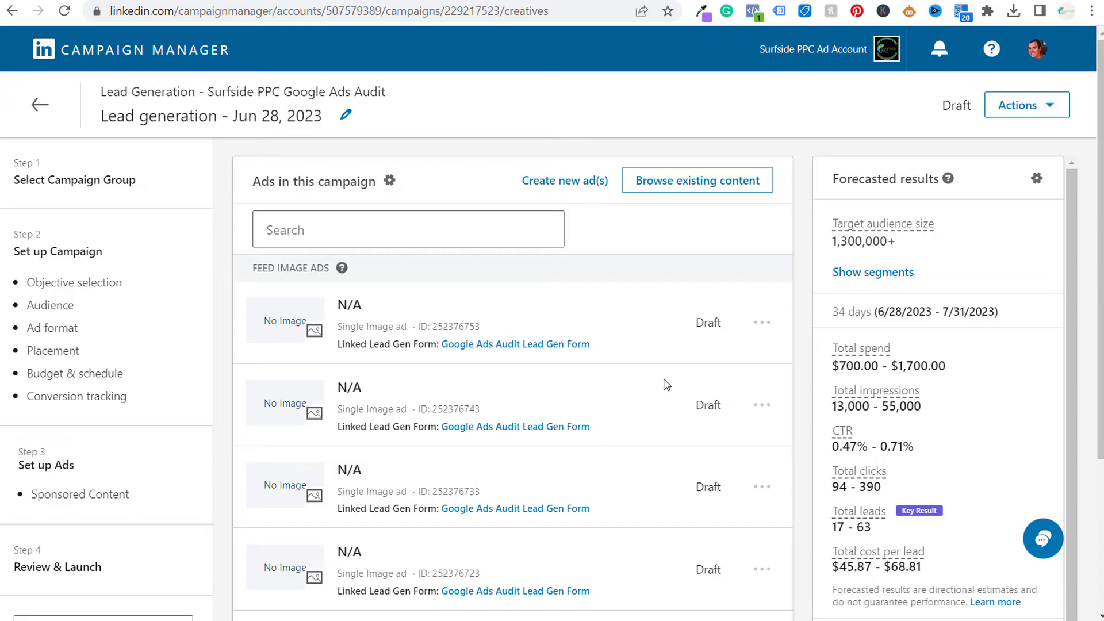
Look over the draft image ads in the campaign, and continue to the Review and launch stage.
scroll(661, 380, "down", 4)
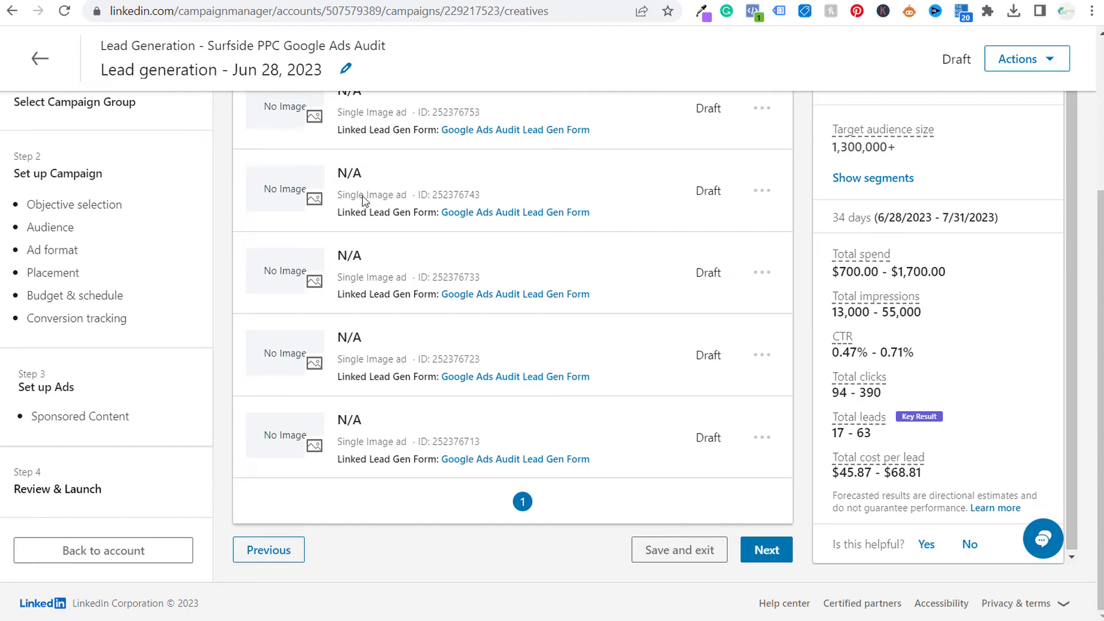
scroll(396, 187, "up", 2)
scroll(697, 505, "down", 2)
left_click(767, 551)
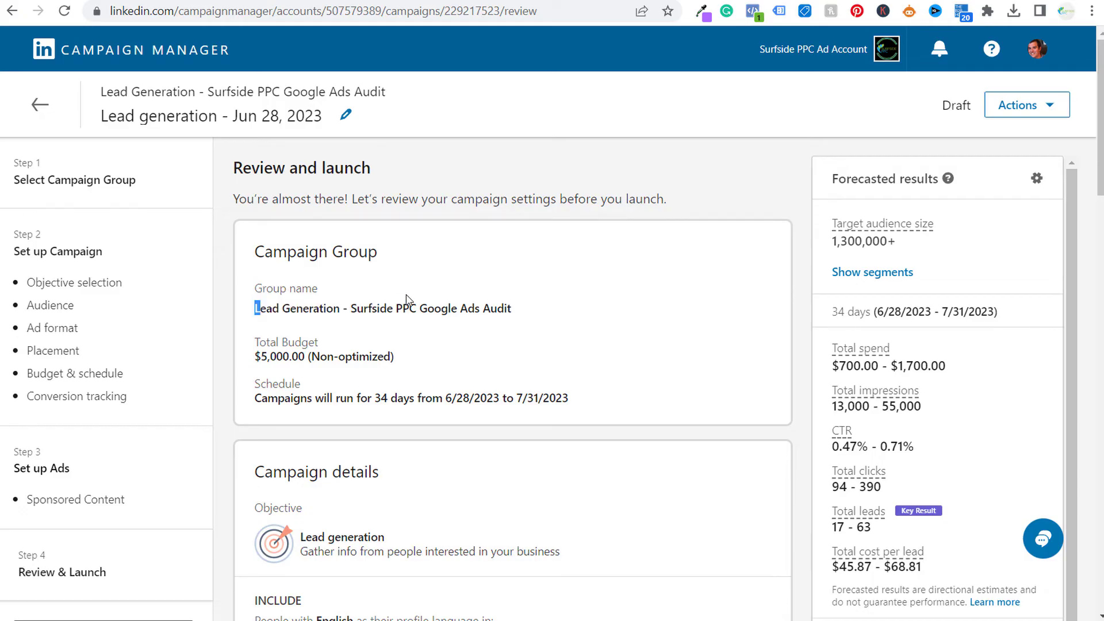
Rename the campaign as "Google Ads Audit - Single Image Ads".
left_click_drag(260, 309, 530, 318)
left_click(530, 318)
left_click(345, 115)
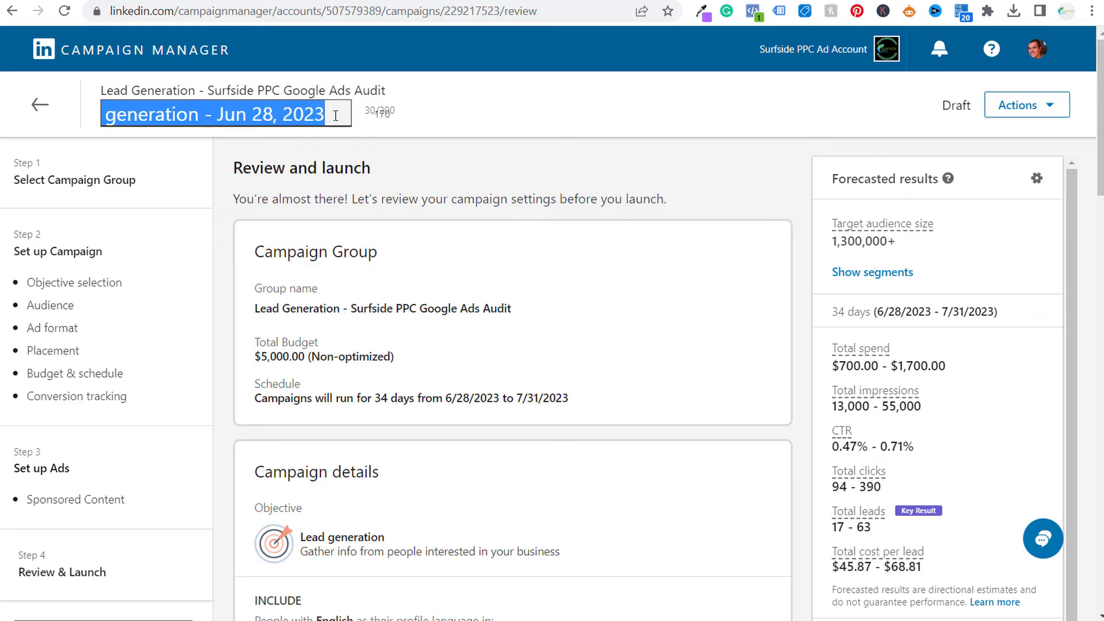
type("Googl")
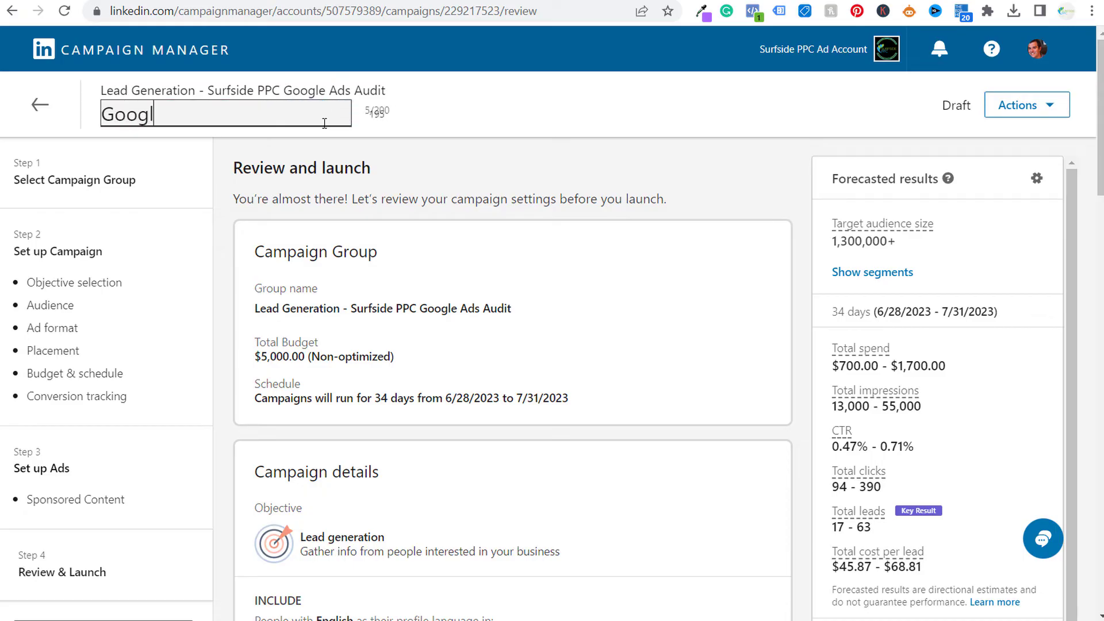
type("e Ads Audit - Single Image Ads")
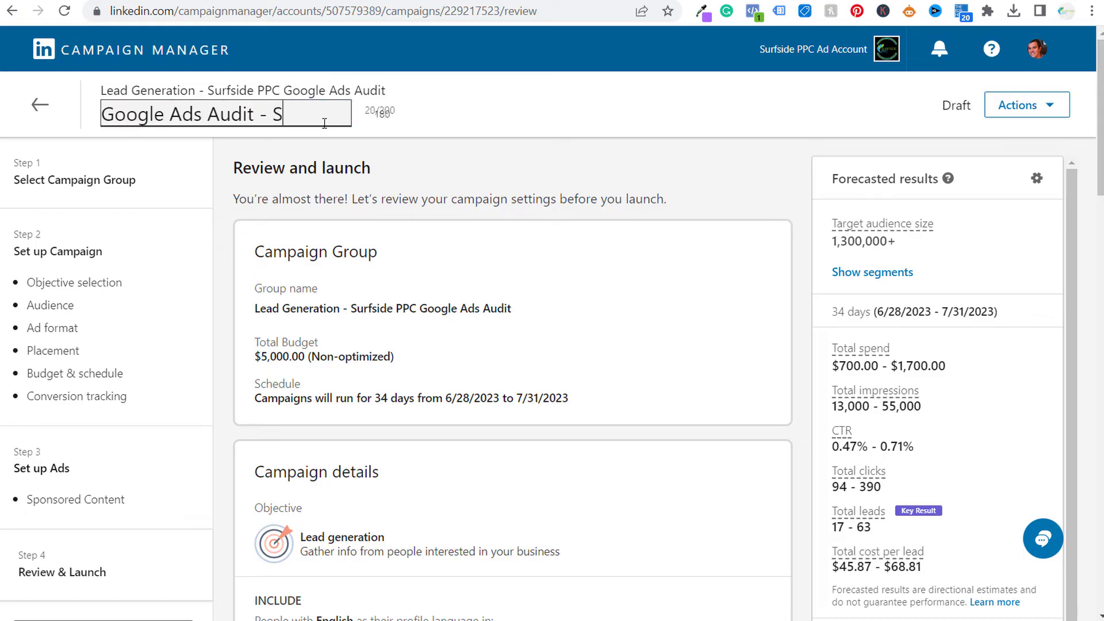
key("Return")
Review the campaign group's total budget and schedule, and the campaign's audience criteria, placement and bidding details.
scroll(278, 289, "down", 2)
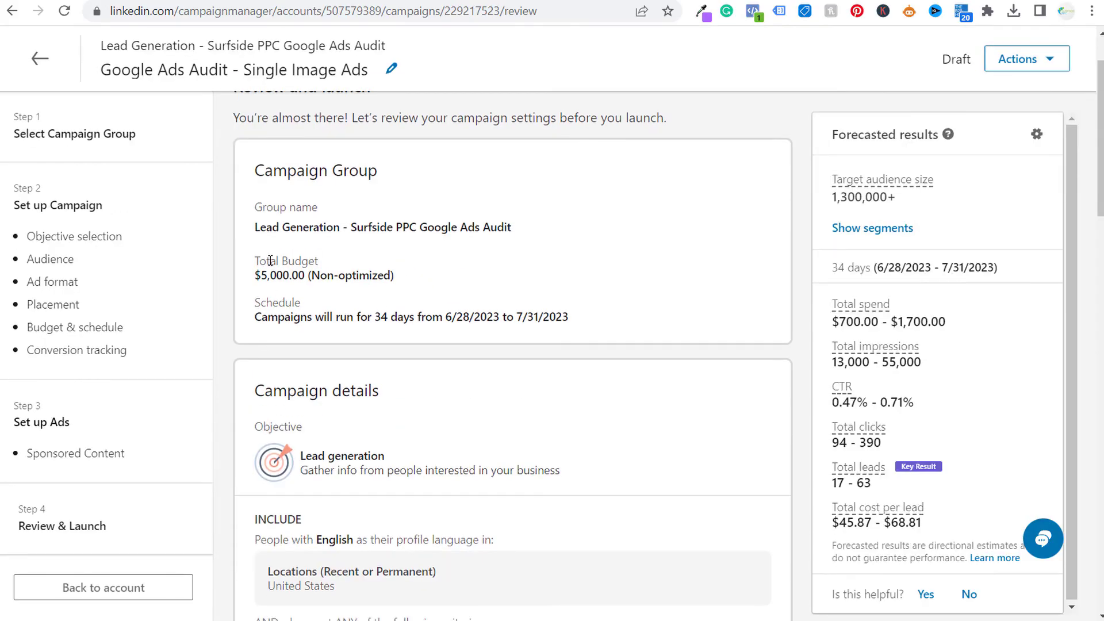
left_click_drag(266, 276, 378, 276)
left_click(378, 276)
left_click_drag(257, 306, 596, 309)
left_click(616, 306)
scroll(613, 306, "down", 3)
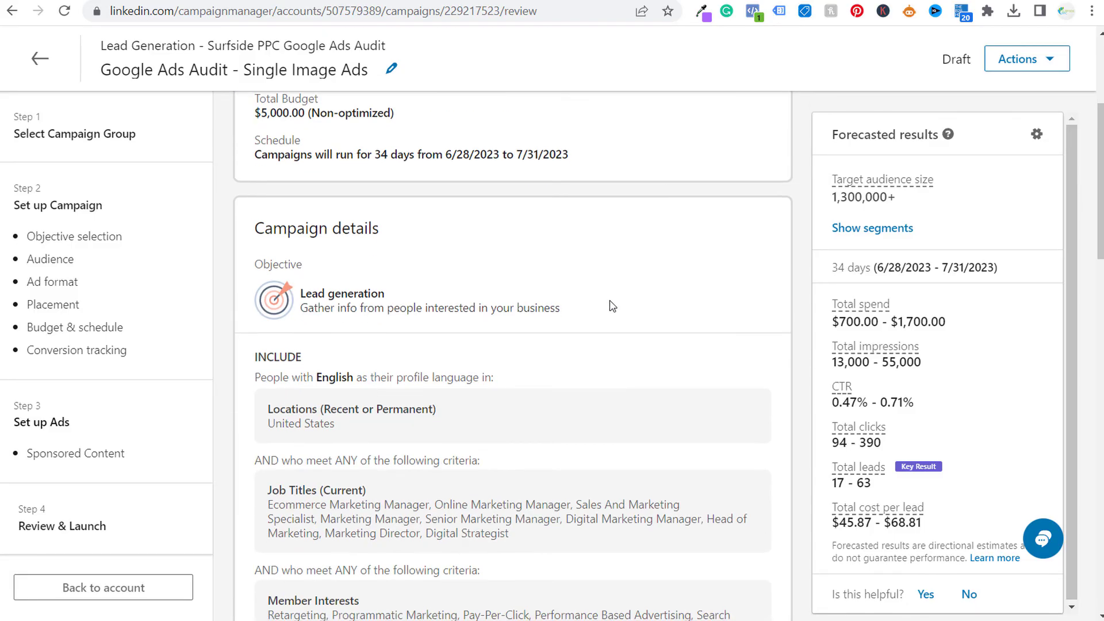
scroll(694, 291, "down", 3)
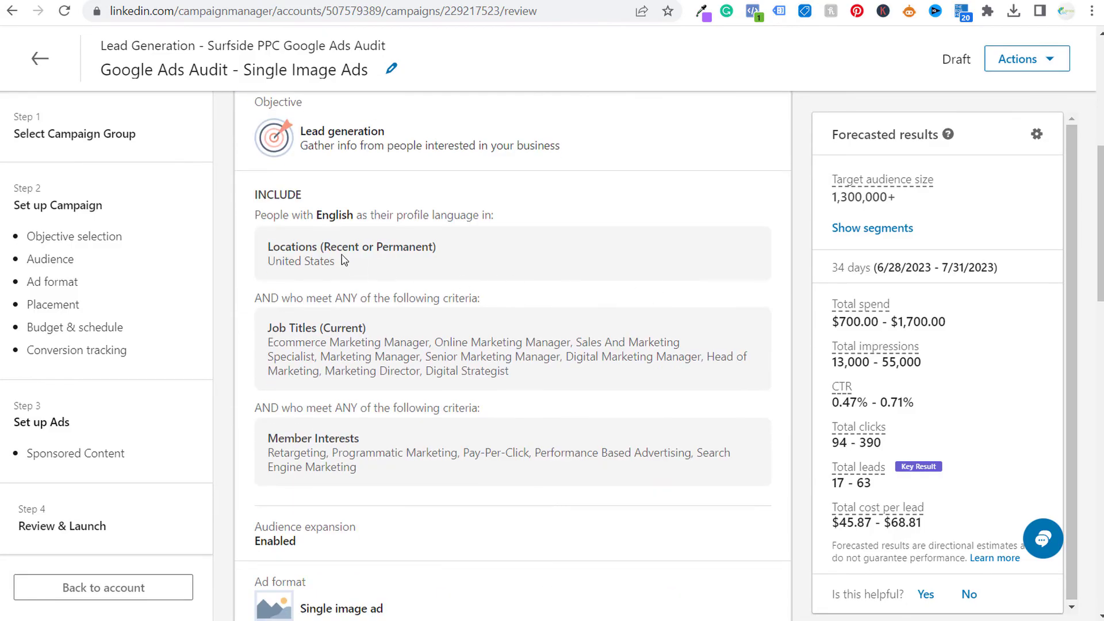
left_click_drag(259, 193, 521, 502)
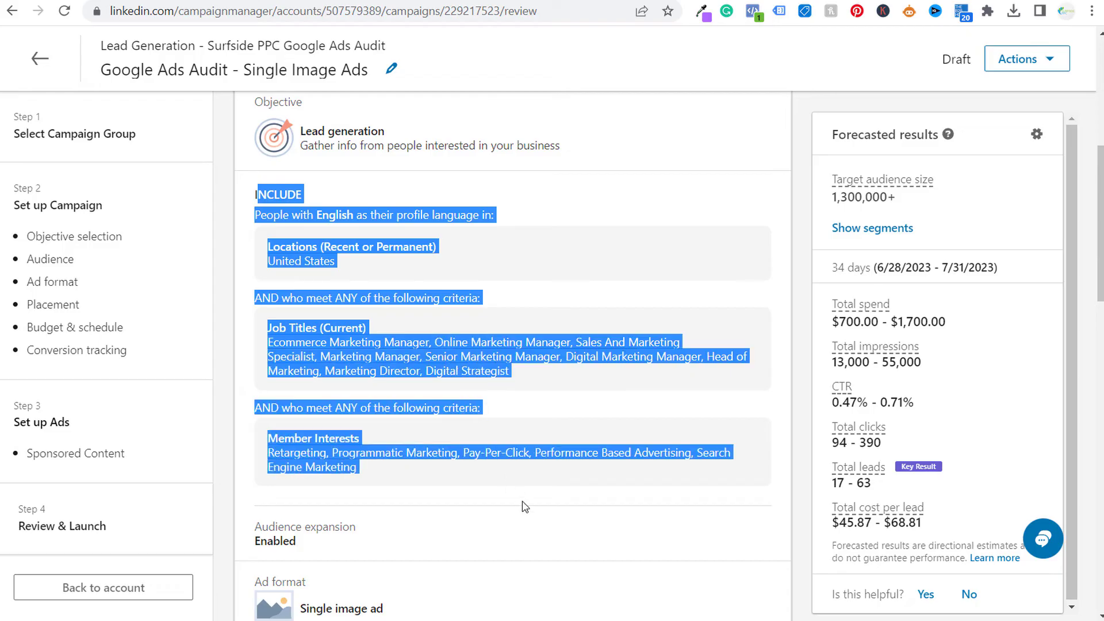
scroll(451, 415, "down", 3)
scroll(419, 369, "down", 7)
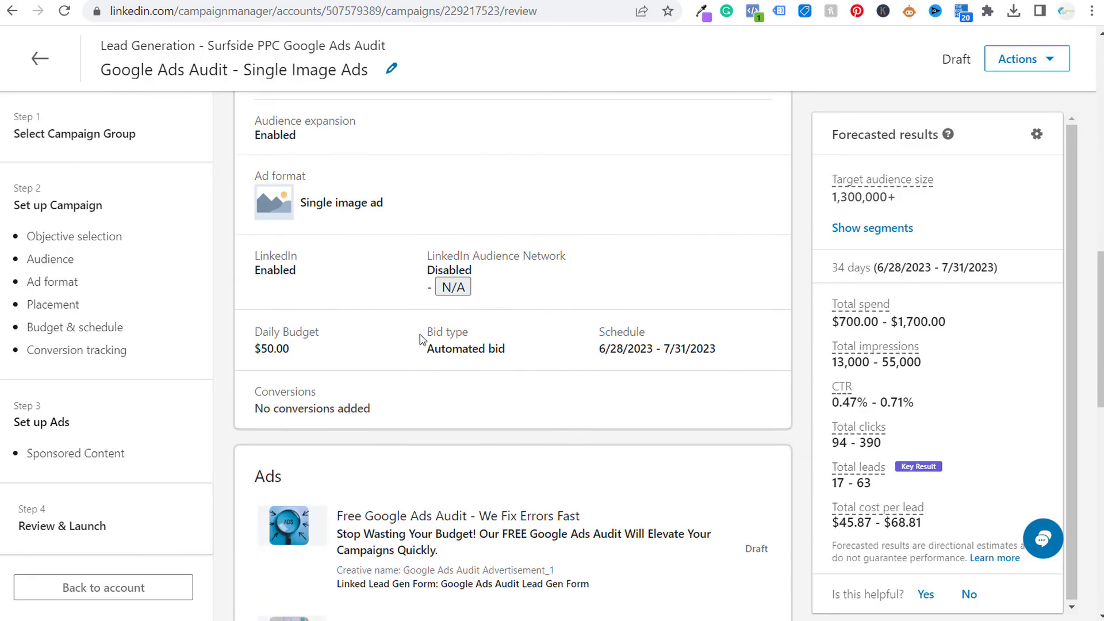
Look over the linked image ads, launch the campaign, and dismiss the ad review notice.
scroll(527, 333, "down", 4)
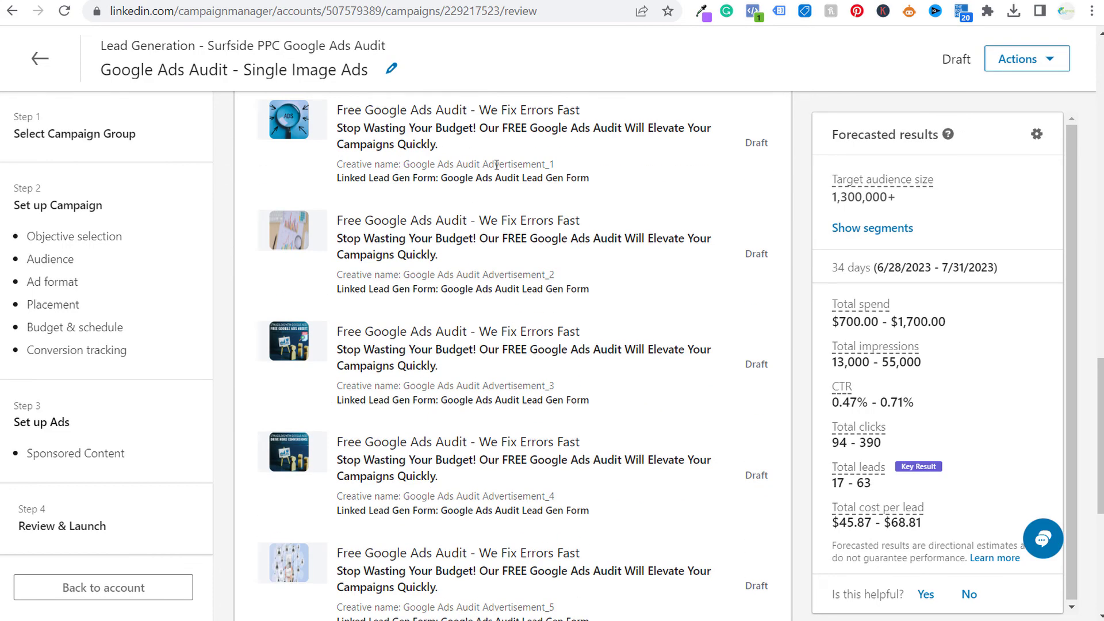
scroll(463, 167, "down", 6)
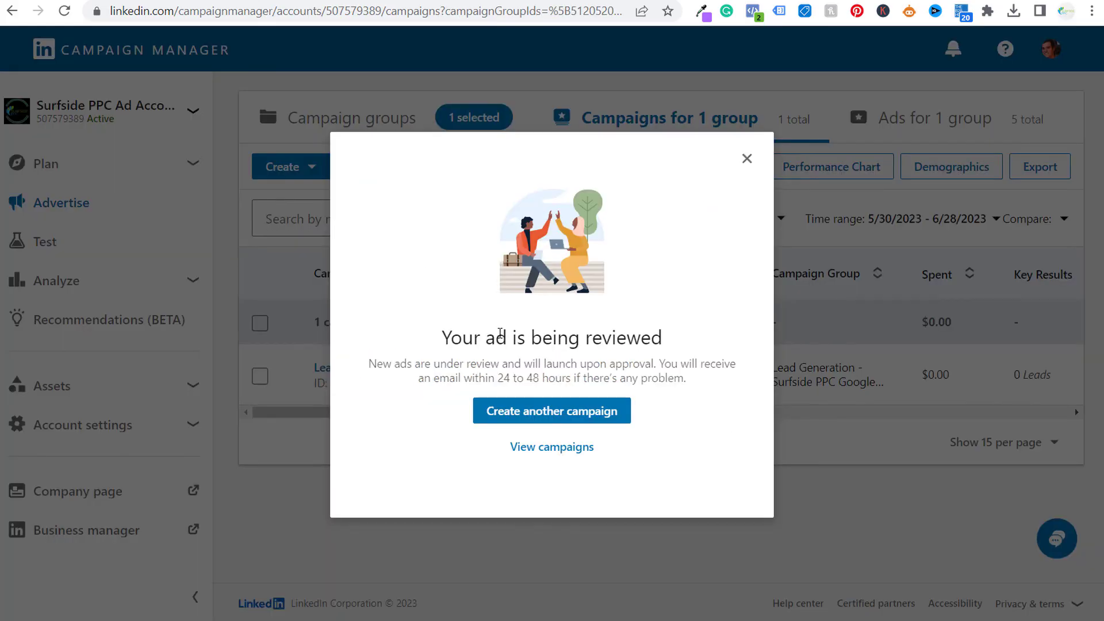
left_click(747, 159)
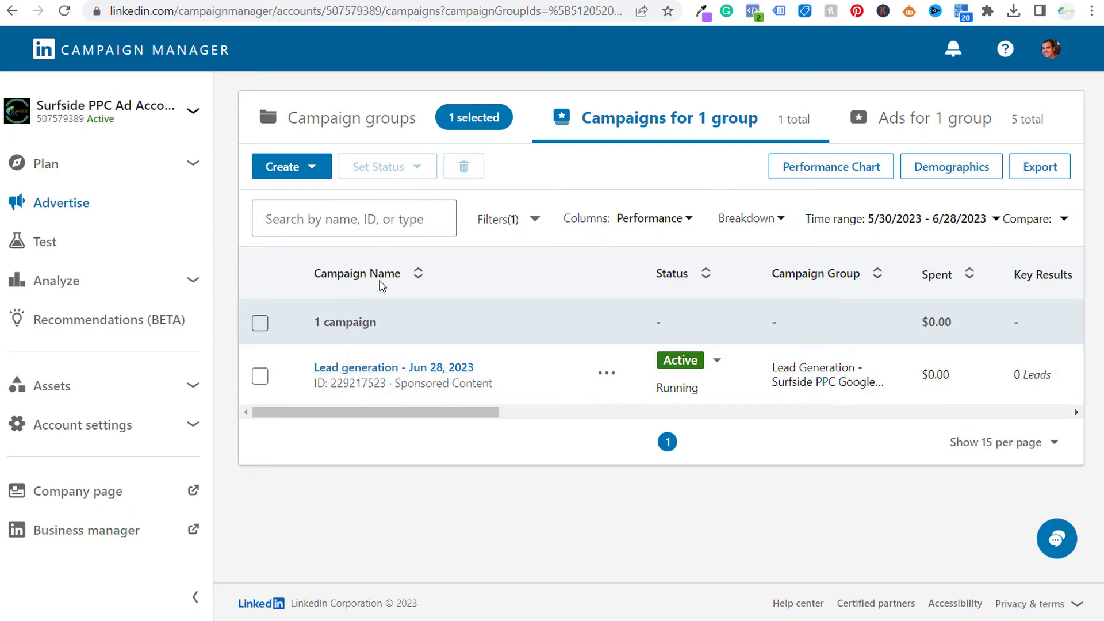
left_click(610, 374)
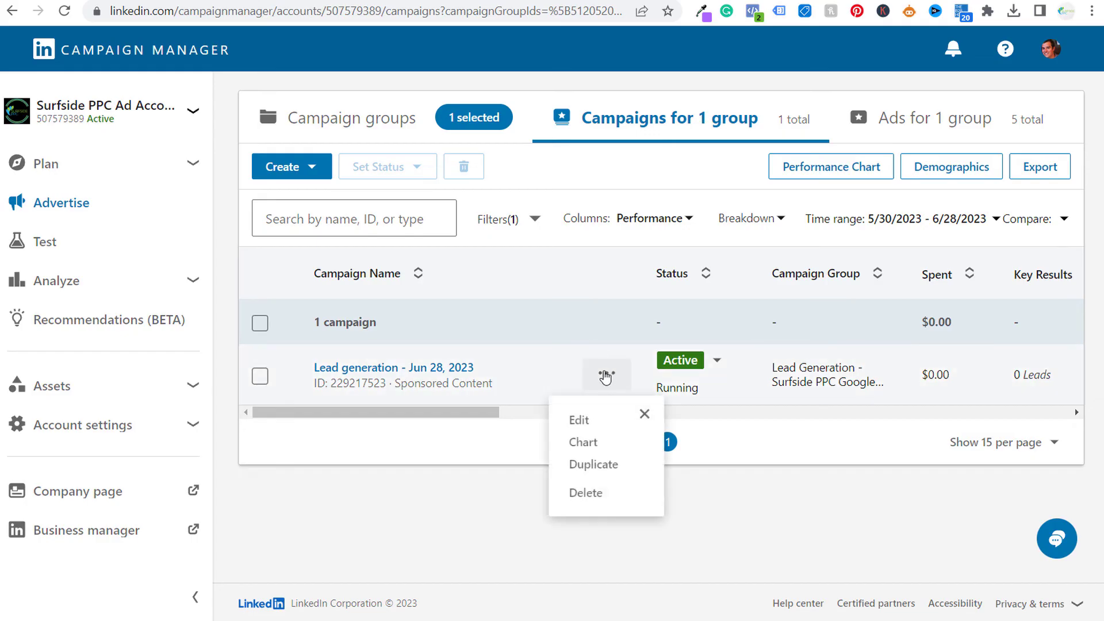
left_click(606, 467)
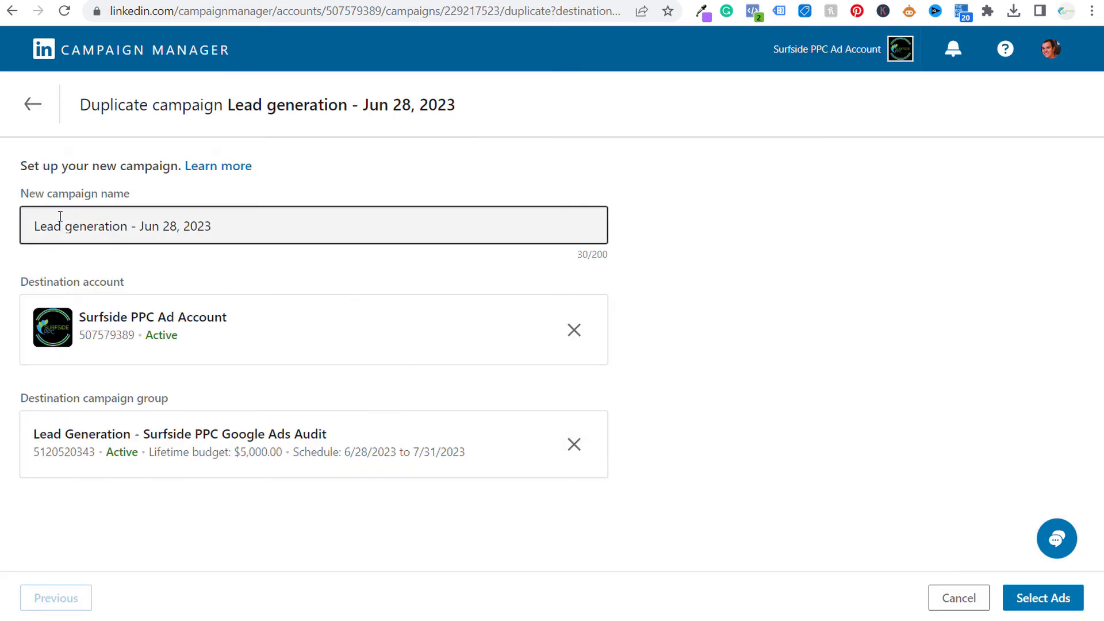
left_click(943, 598)
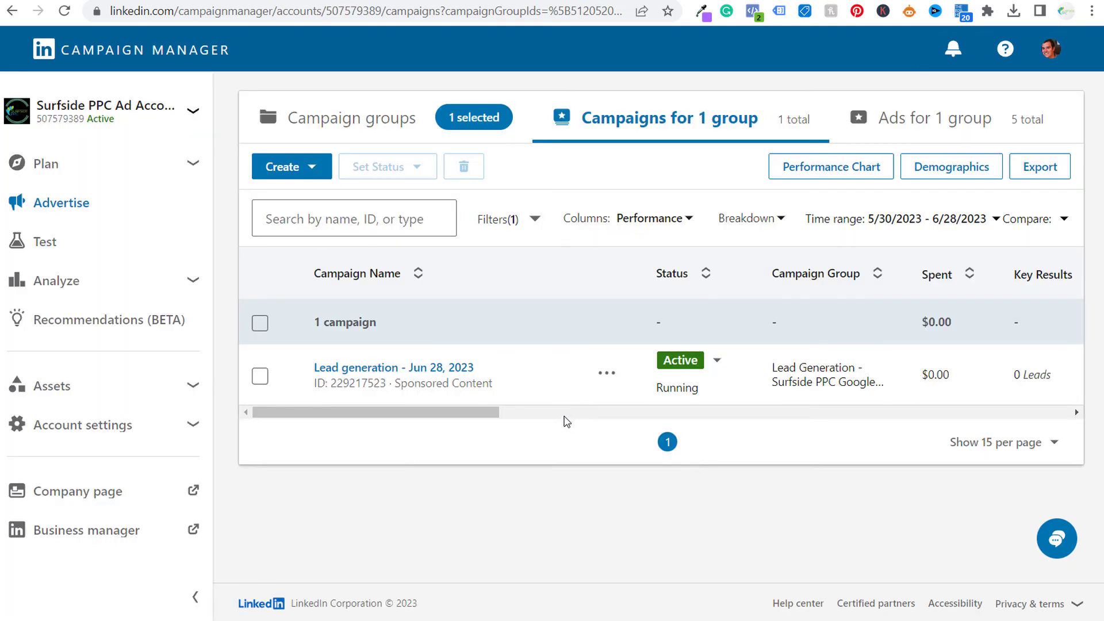
Open the launched campaign for editing and examine its location and job title targeting.
left_click(606, 373)
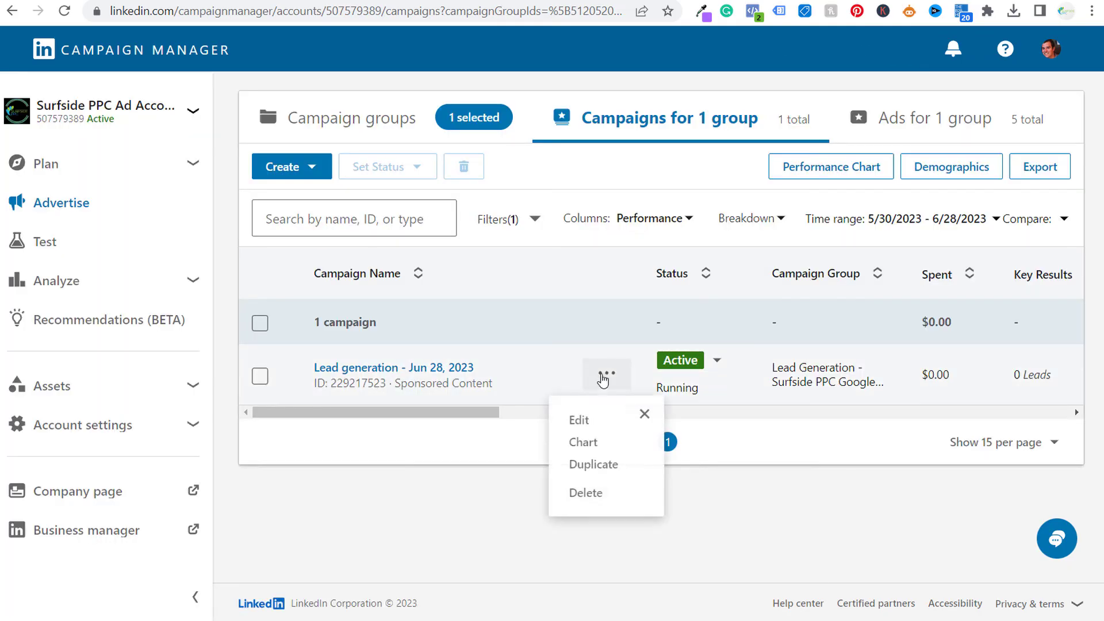
left_click(578, 424)
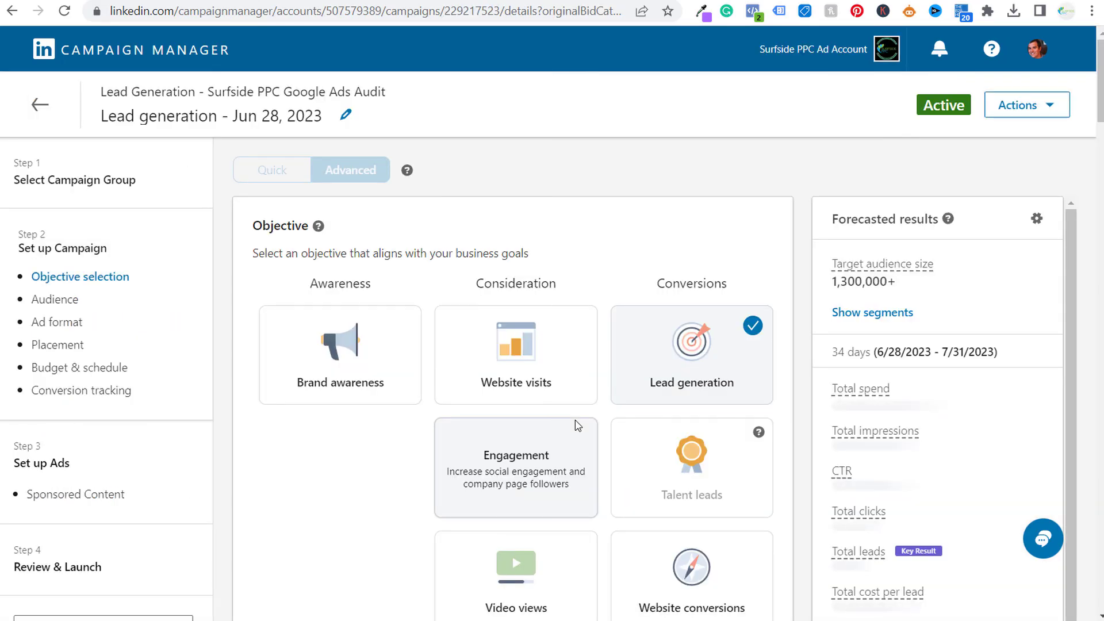
scroll(249, 491, "down", 10)
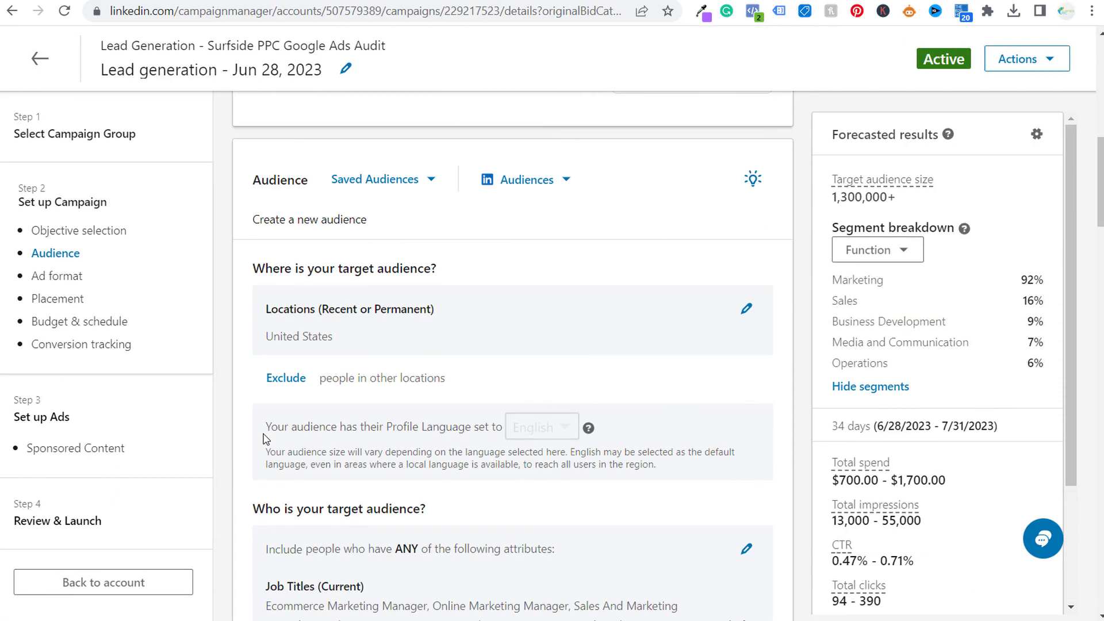
left_click_drag(262, 269, 529, 273)
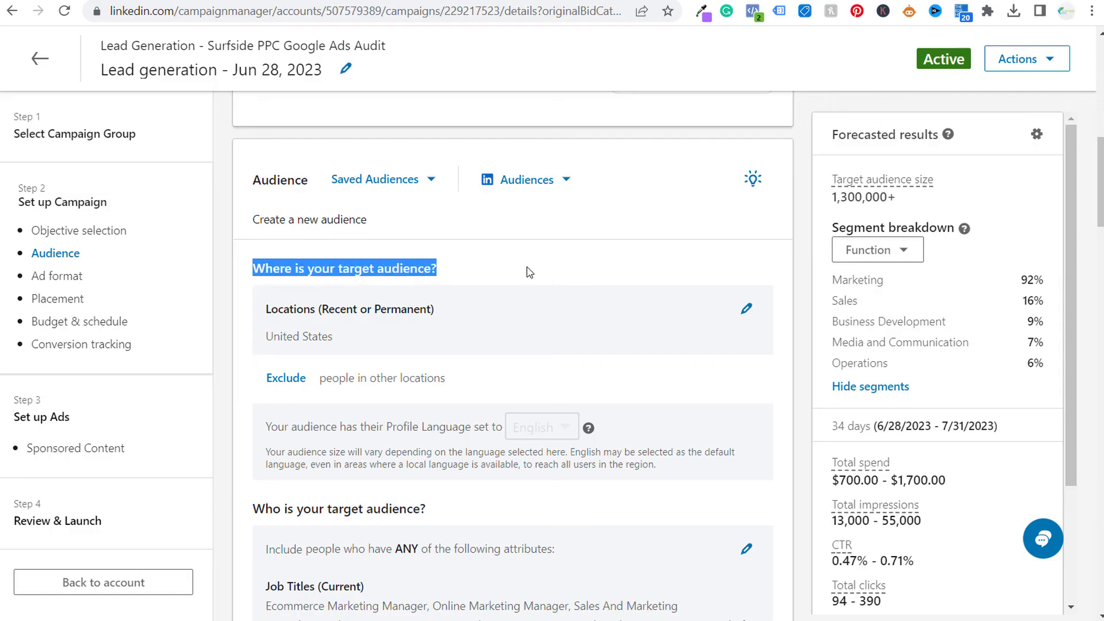
left_click(529, 273)
scroll(331, 257, "down", 5)
left_click_drag(338, 278, 456, 280)
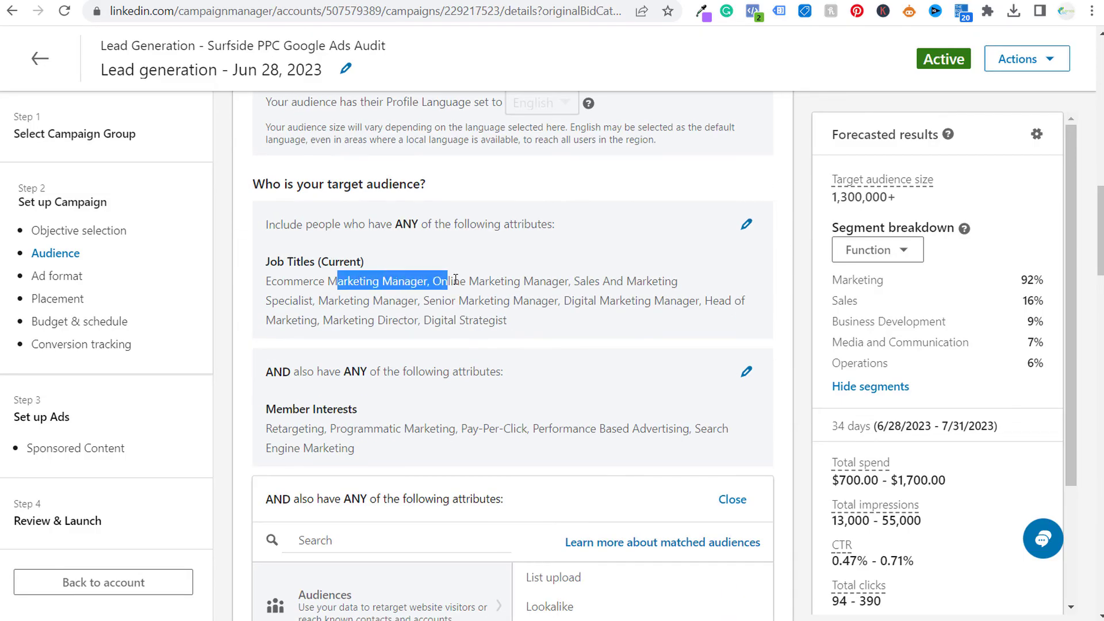
left_click(463, 280)
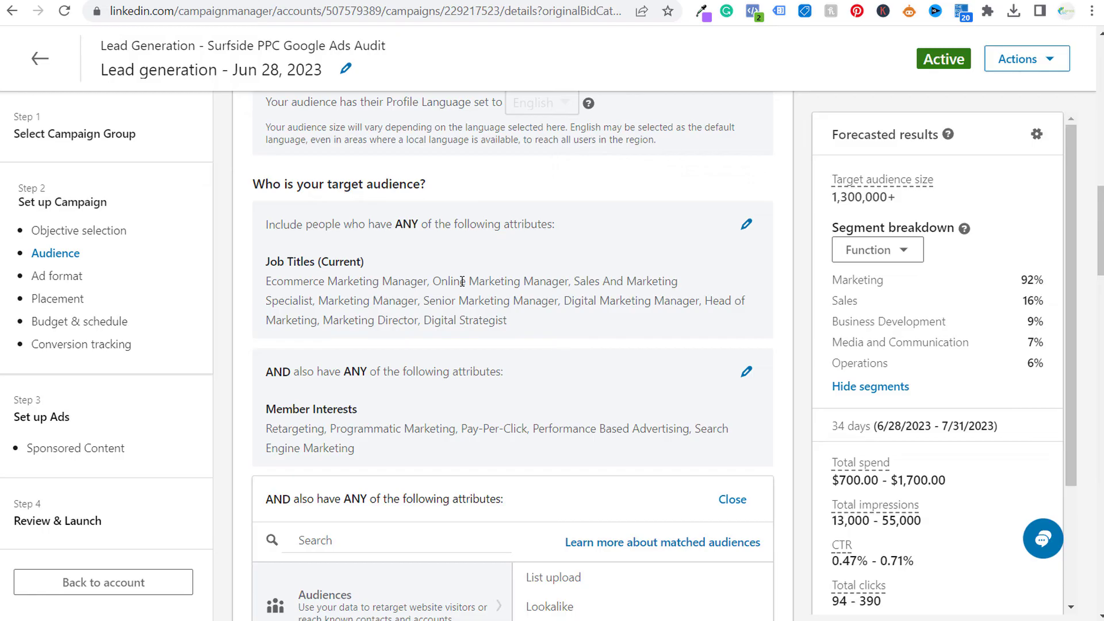
Check the forecasted target audience size against the campaign objective, and return to the campaign list.
scroll(405, 198, "up", 10)
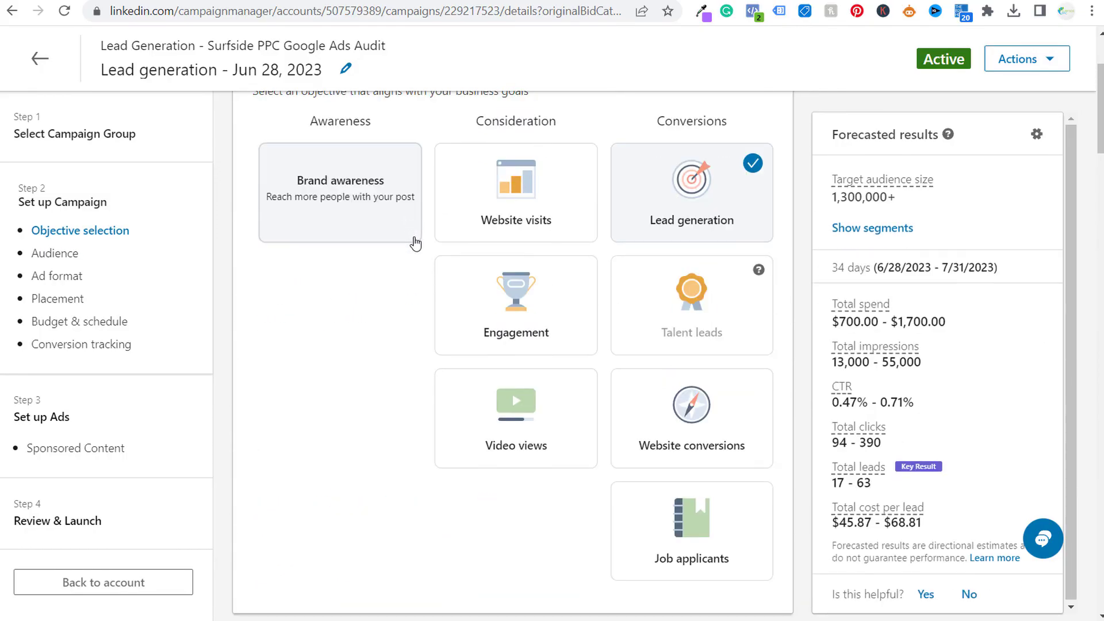
left_click_drag(914, 204, 831, 180)
left_click(343, 325)
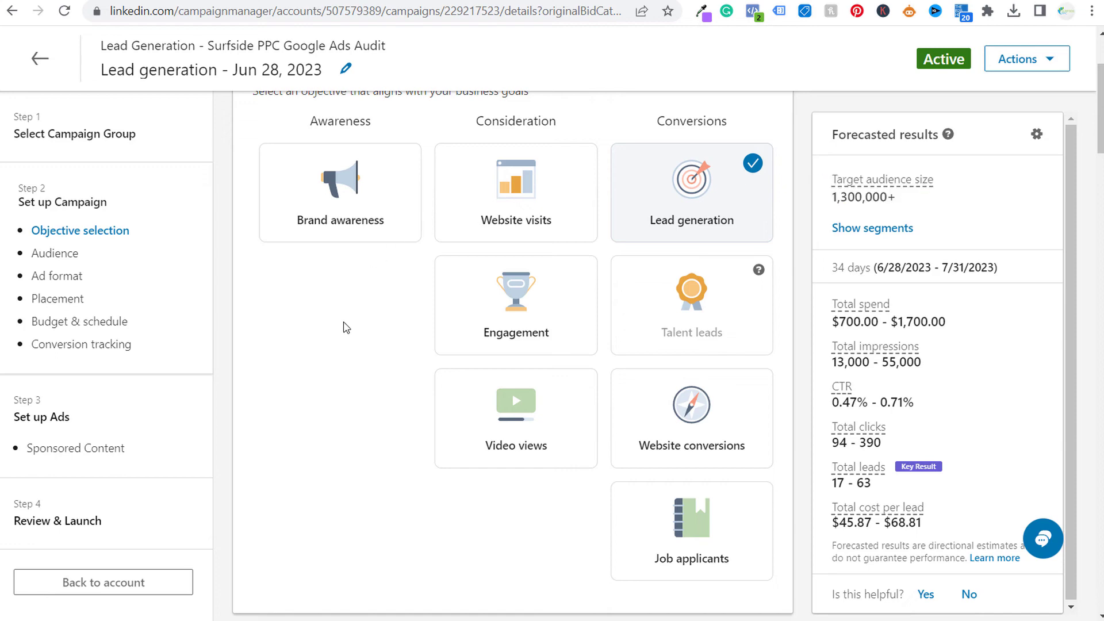
scroll(343, 325, "up", 3)
left_click(46, 106)
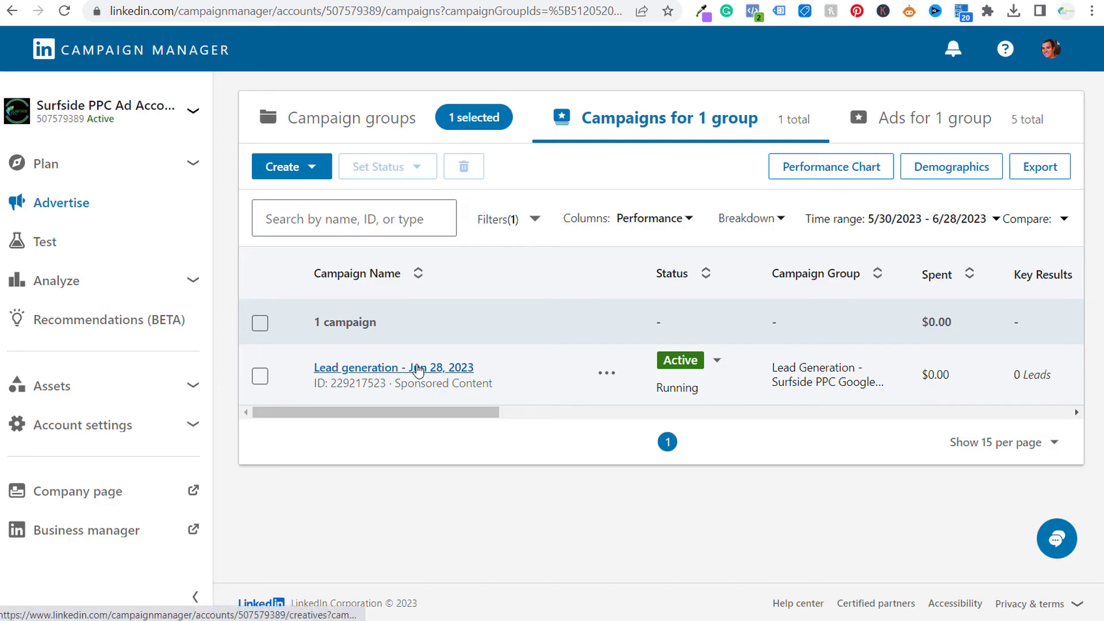
Reopen the campaign for editing and save its targeting as an audience named "Google Ads Audit".
left_click(319, 175)
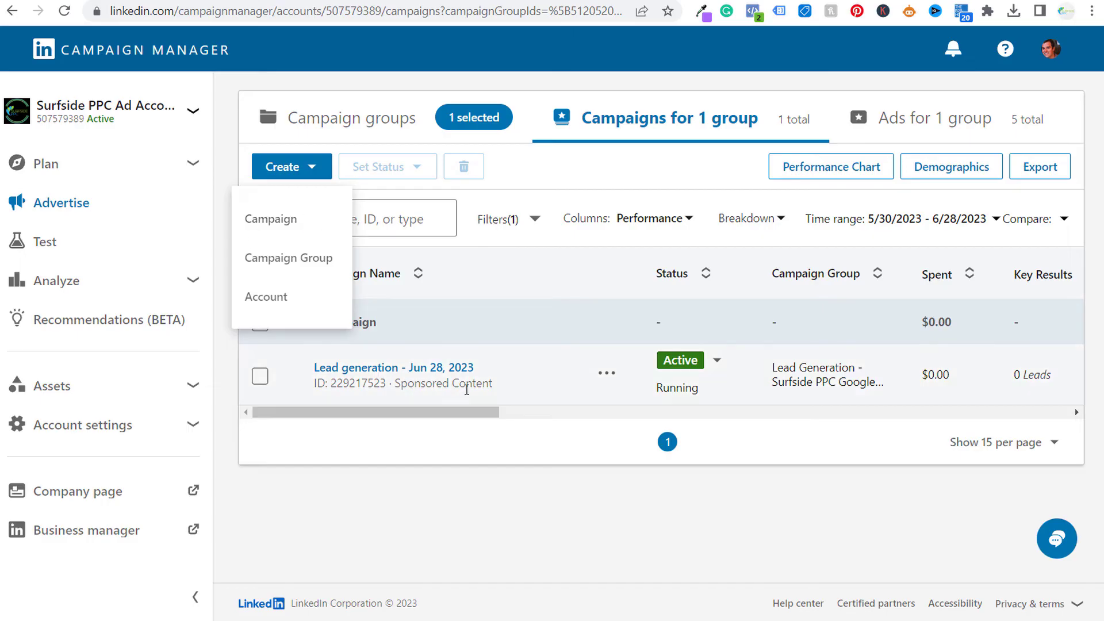
left_click(604, 373)
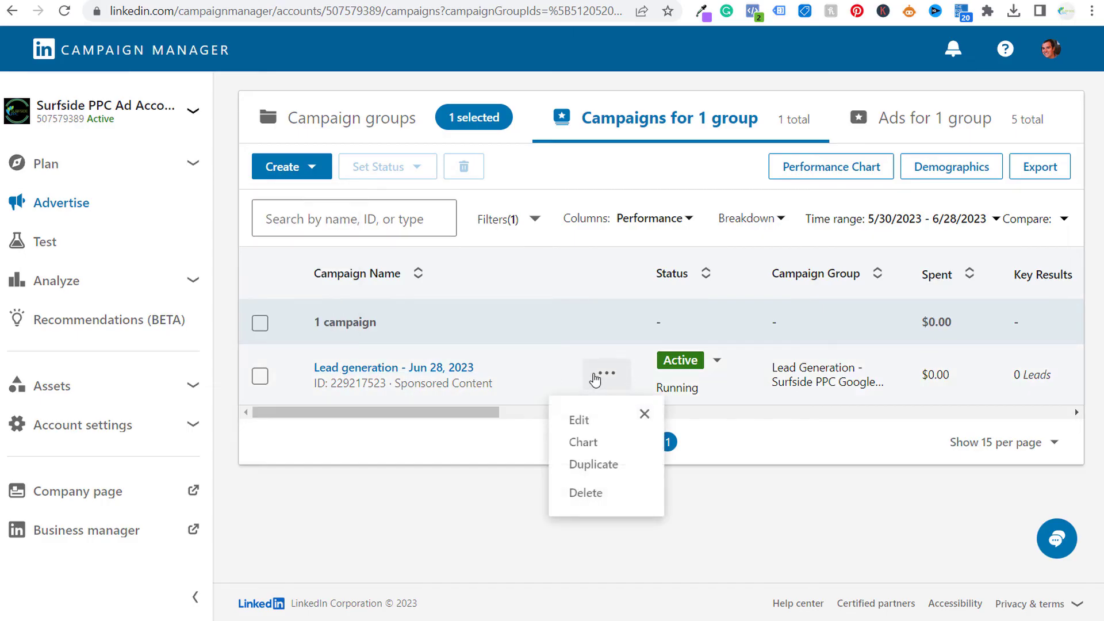
left_click(576, 420)
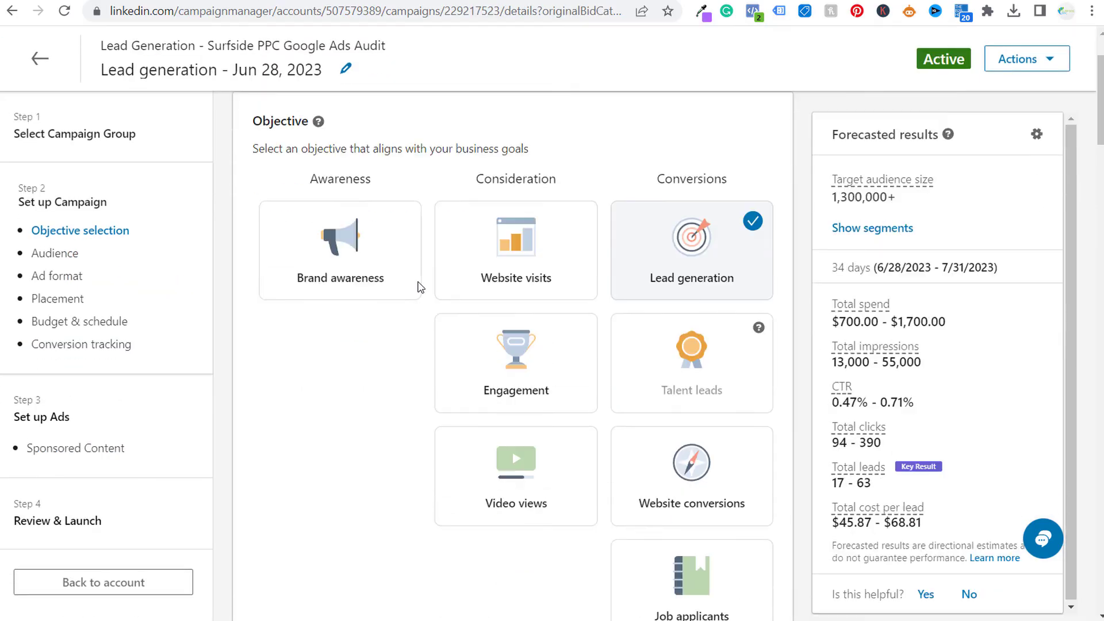
scroll(419, 287, "down", 15)
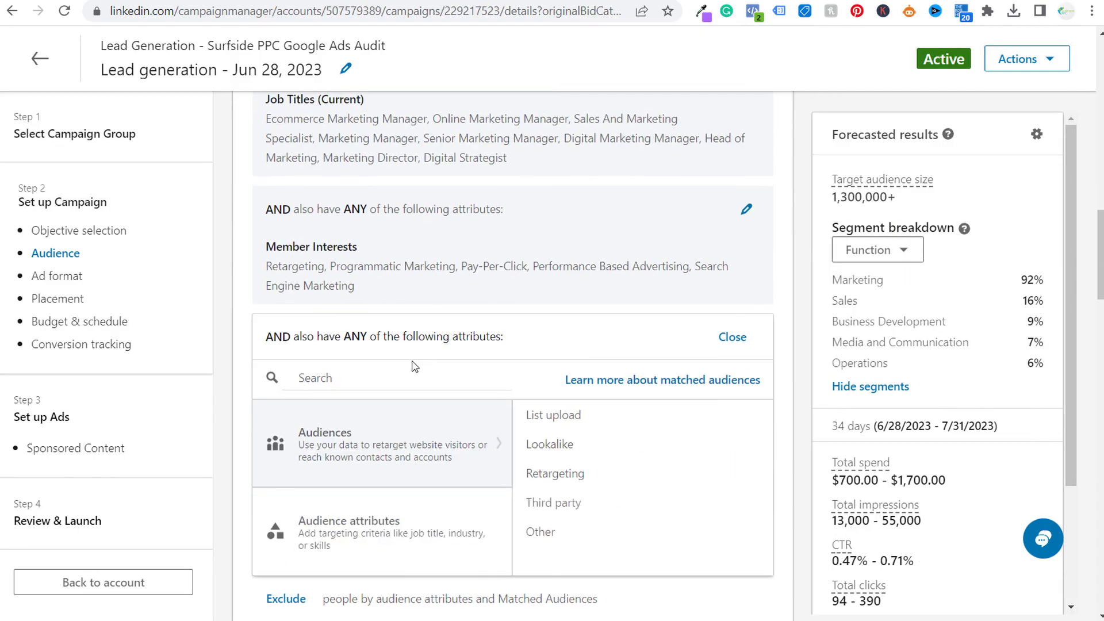
scroll(414, 365, "down", 4)
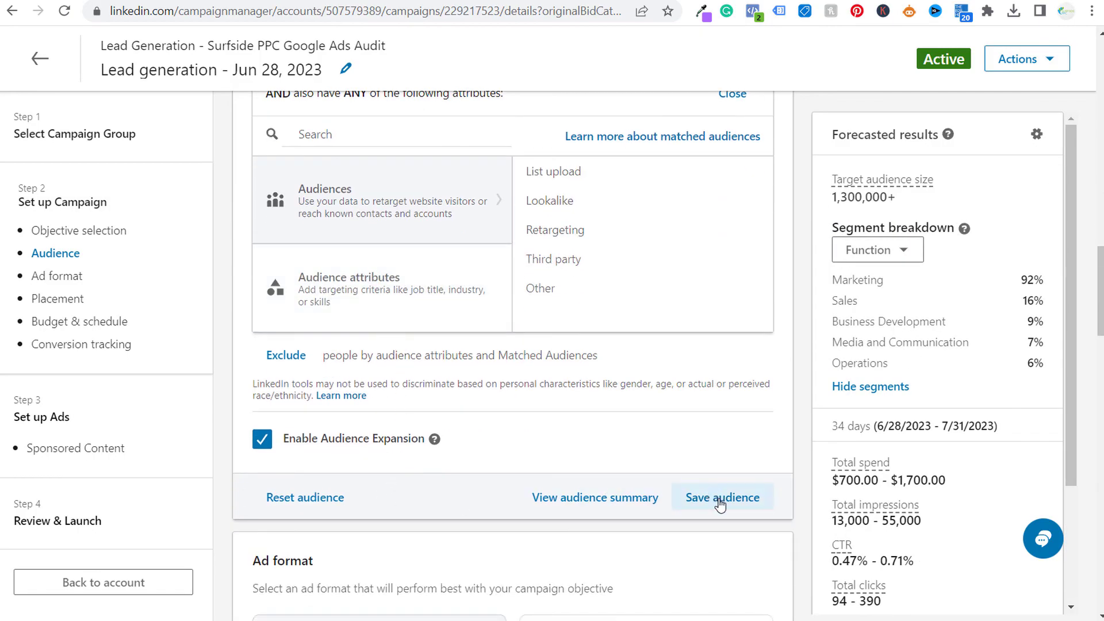
left_click(720, 505)
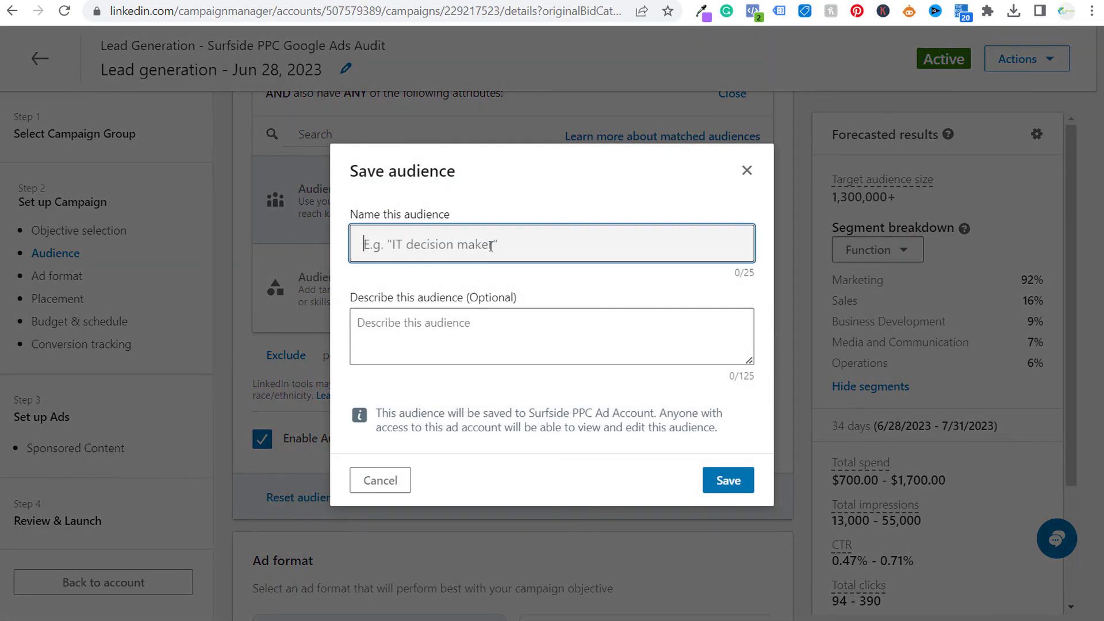
type("Google Ads Au")
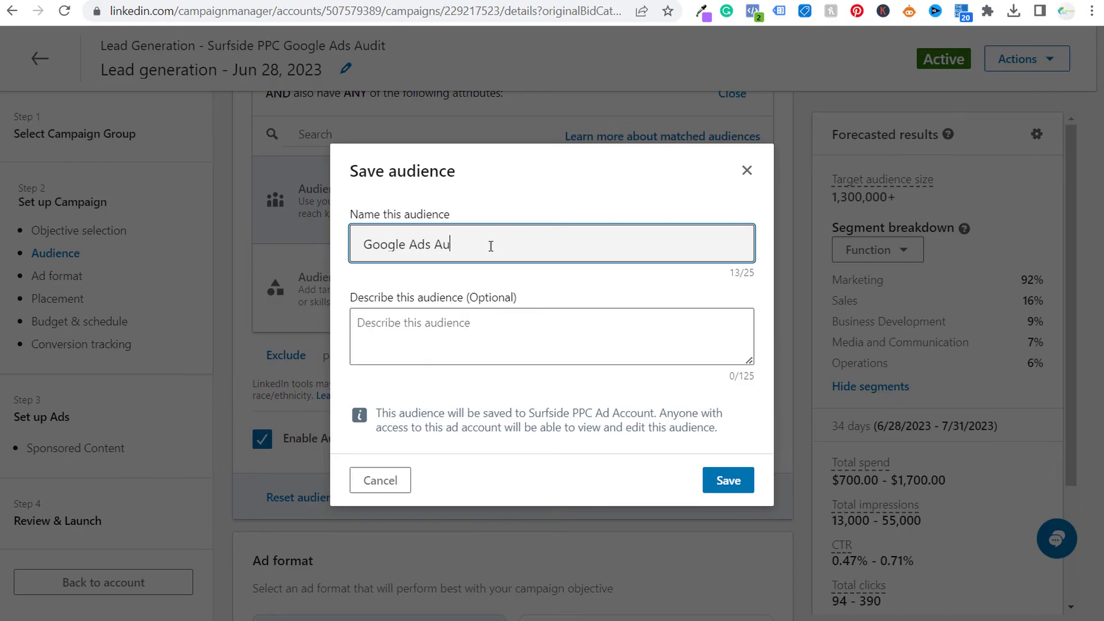
type("dit")
left_click(716, 484)
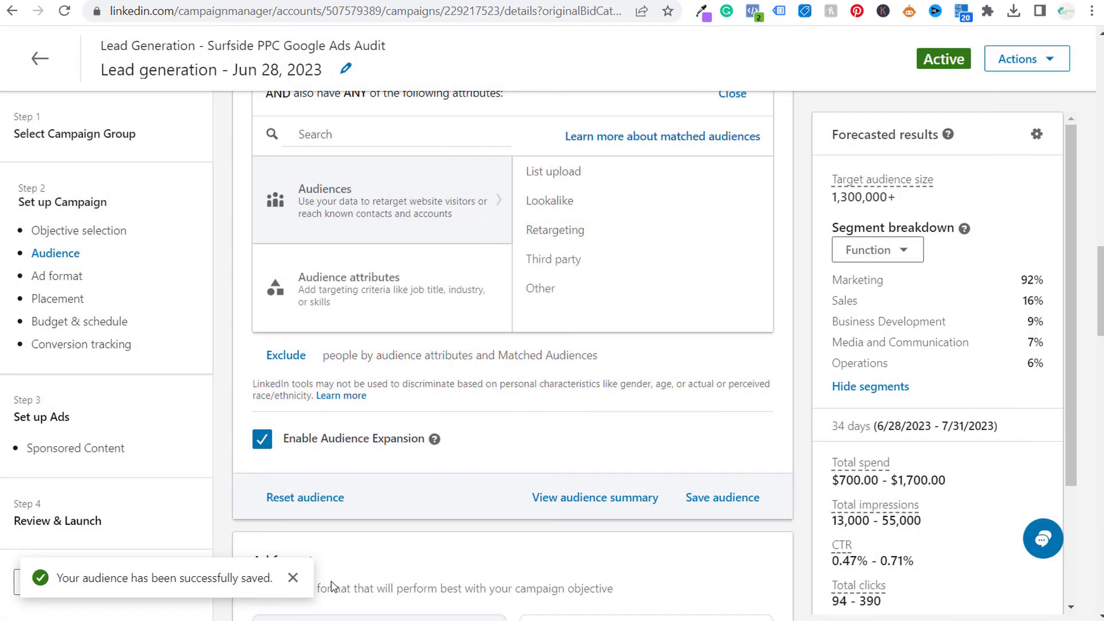
Create a new campaign in the "Lead Generation - Surfside PPC Google Ads Audit" group with the Lead generation objective.
left_click(40, 58)
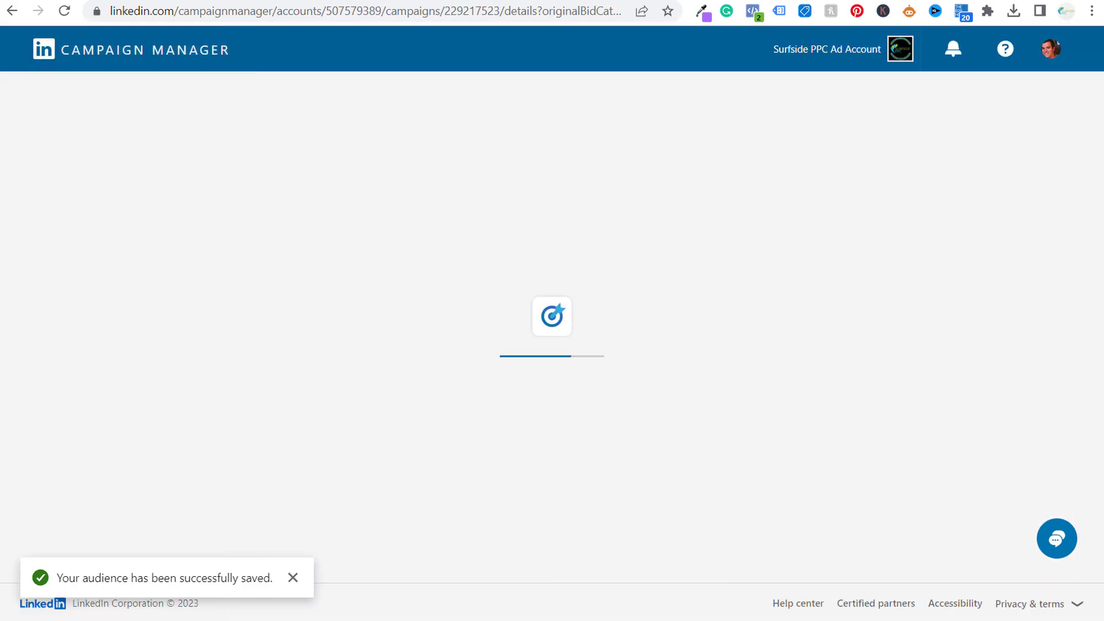
left_click(321, 170)
left_click(291, 227)
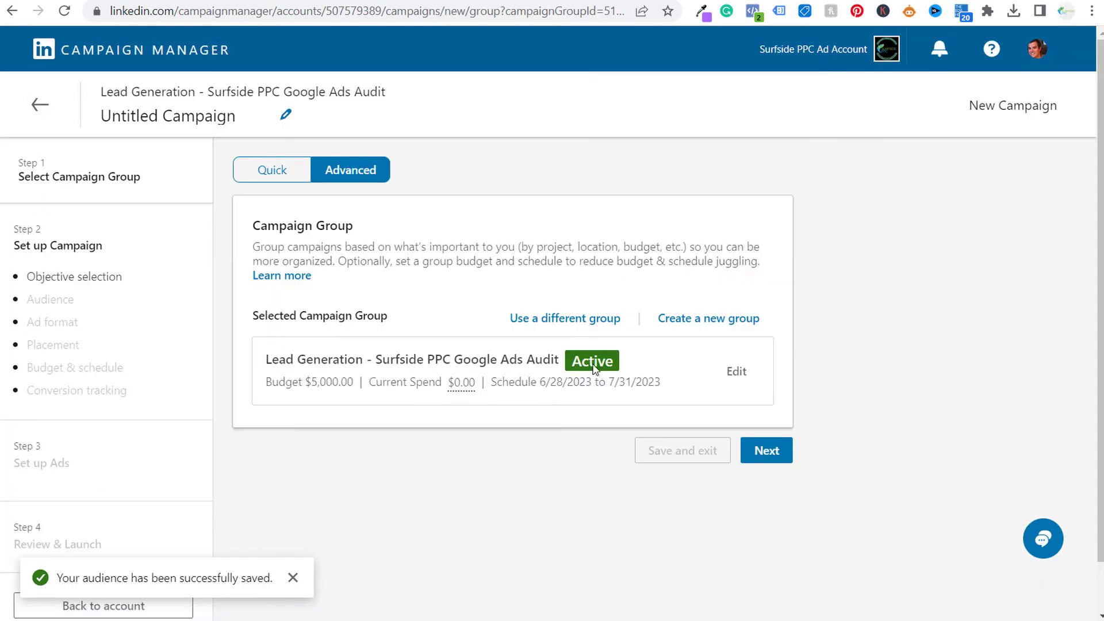
left_click(765, 451)
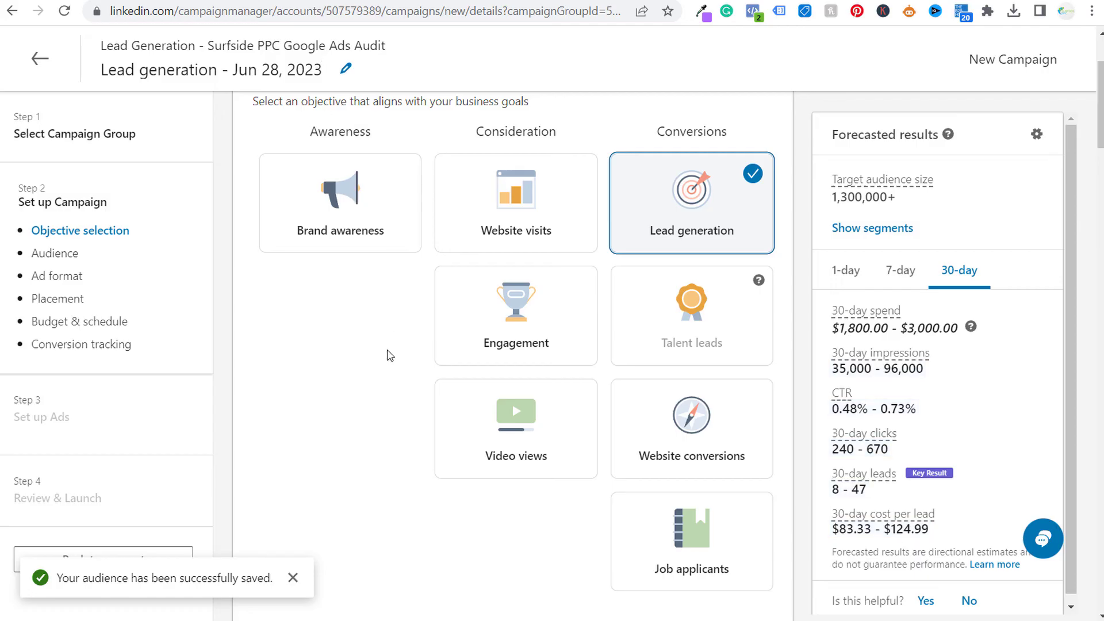
Apply the saved "Google Ads Audit" audience to the new campaign, replacing its current targeting selections.
scroll(379, 311, "down", 10)
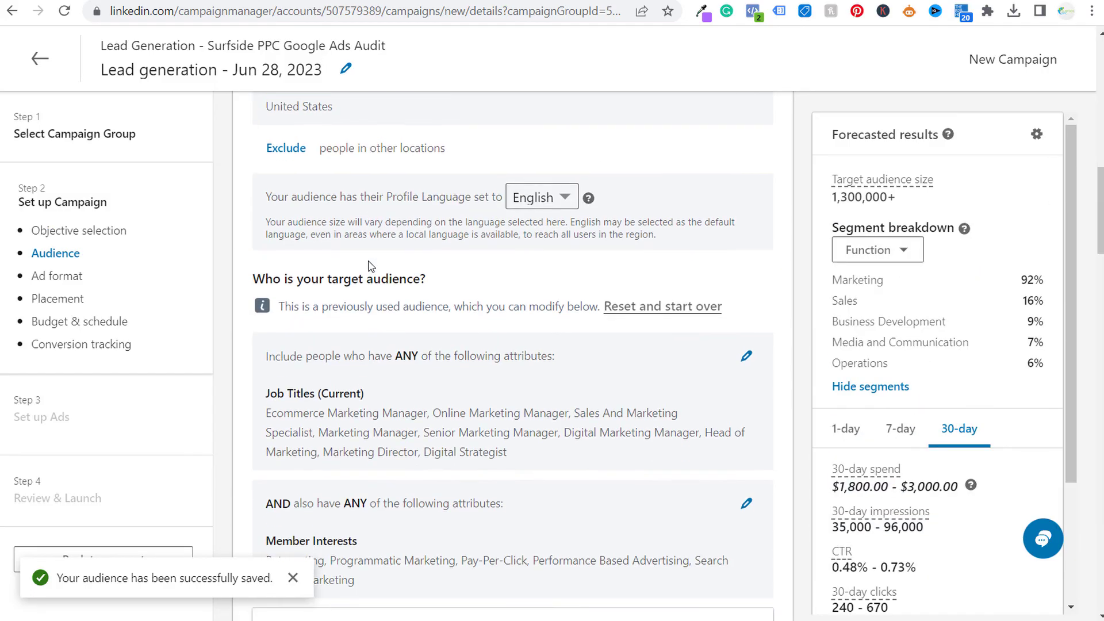
scroll(371, 265, "up", 4)
left_click(375, 190)
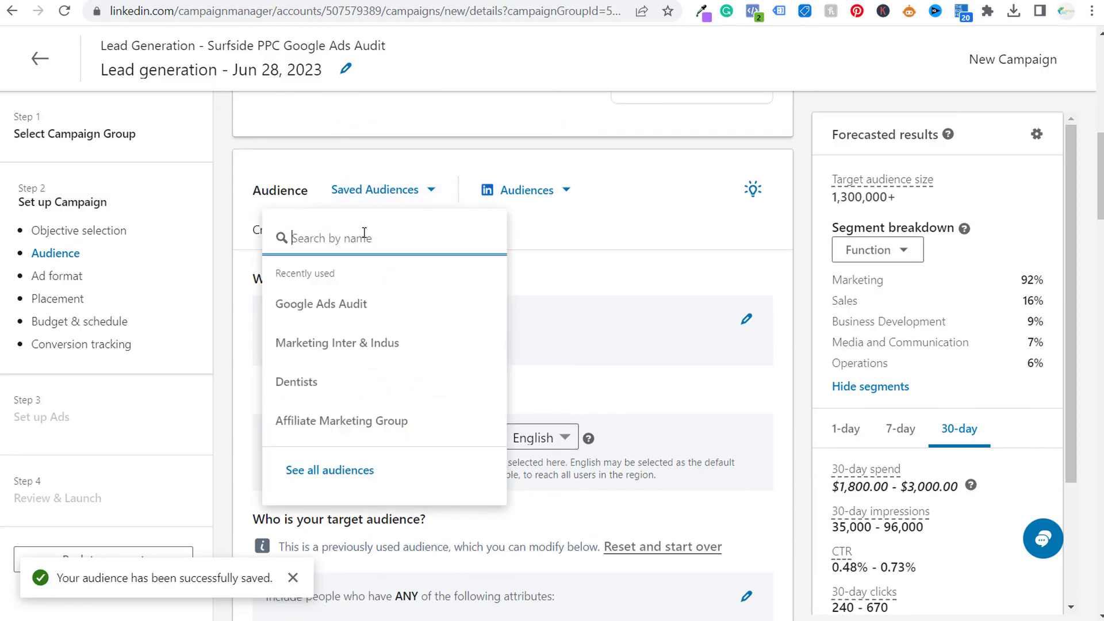
left_click(317, 303)
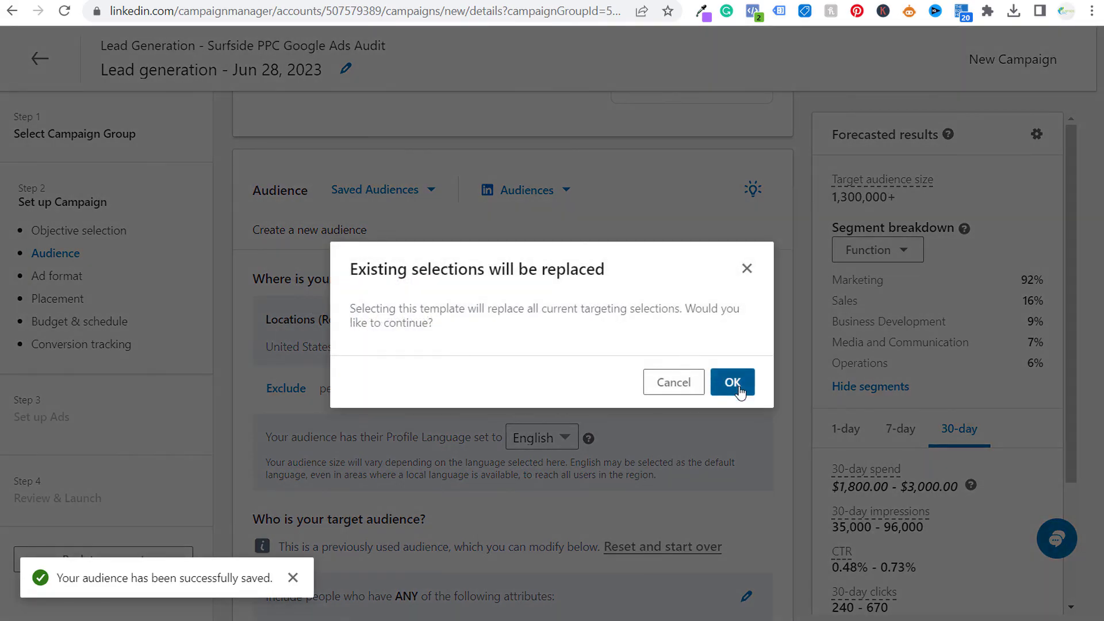
left_click(731, 382)
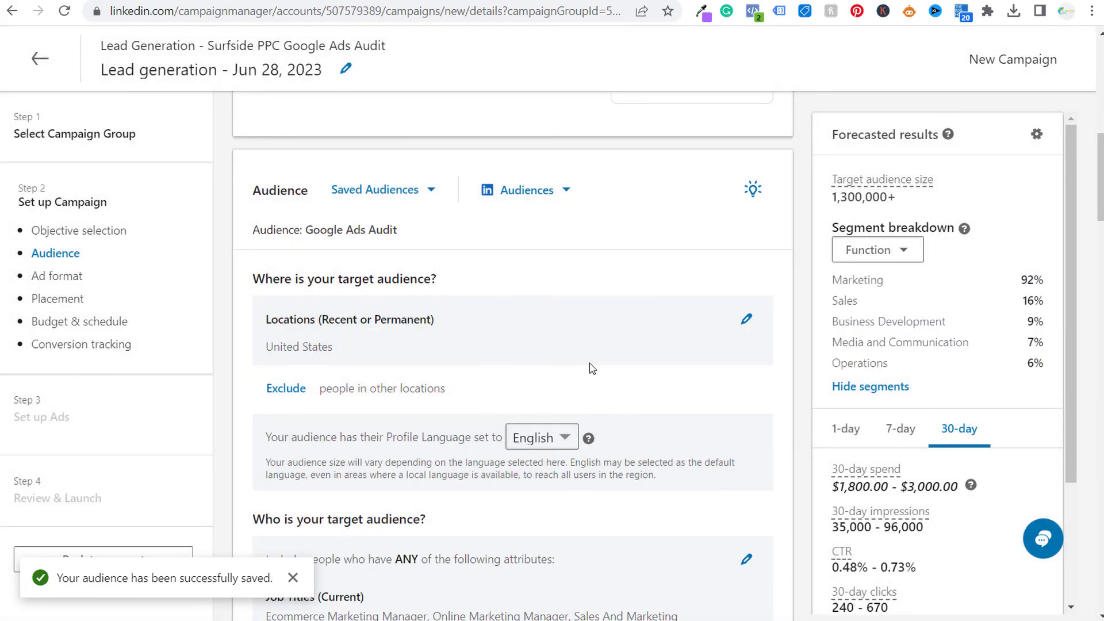
Choose Video as the new campaign's ad format.
scroll(590, 339, "down", 18)
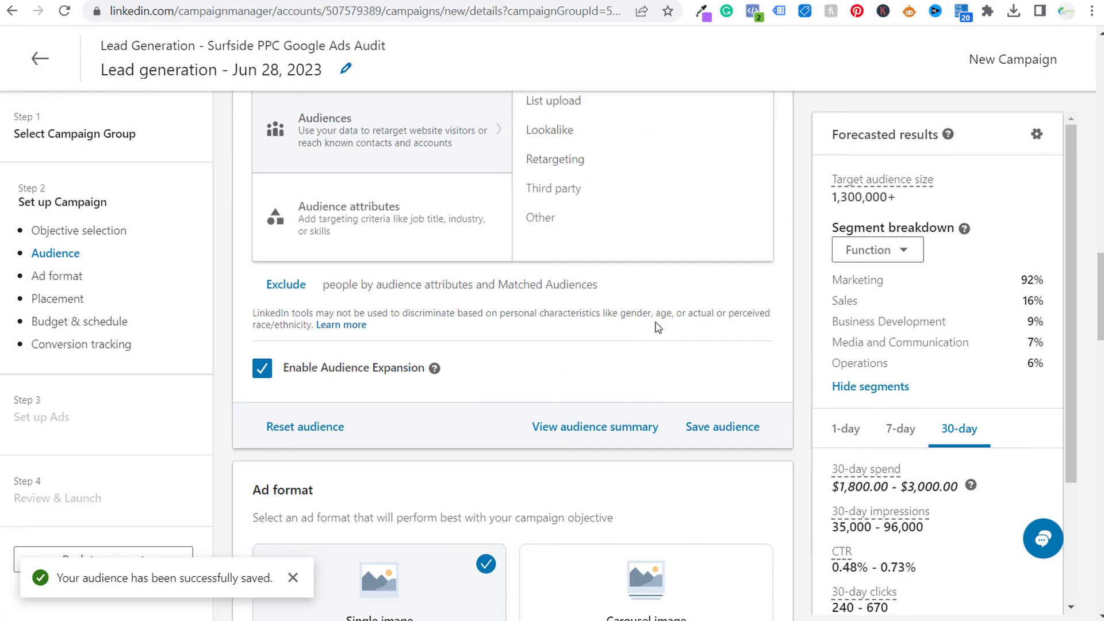
scroll(660, 328, "down", 3)
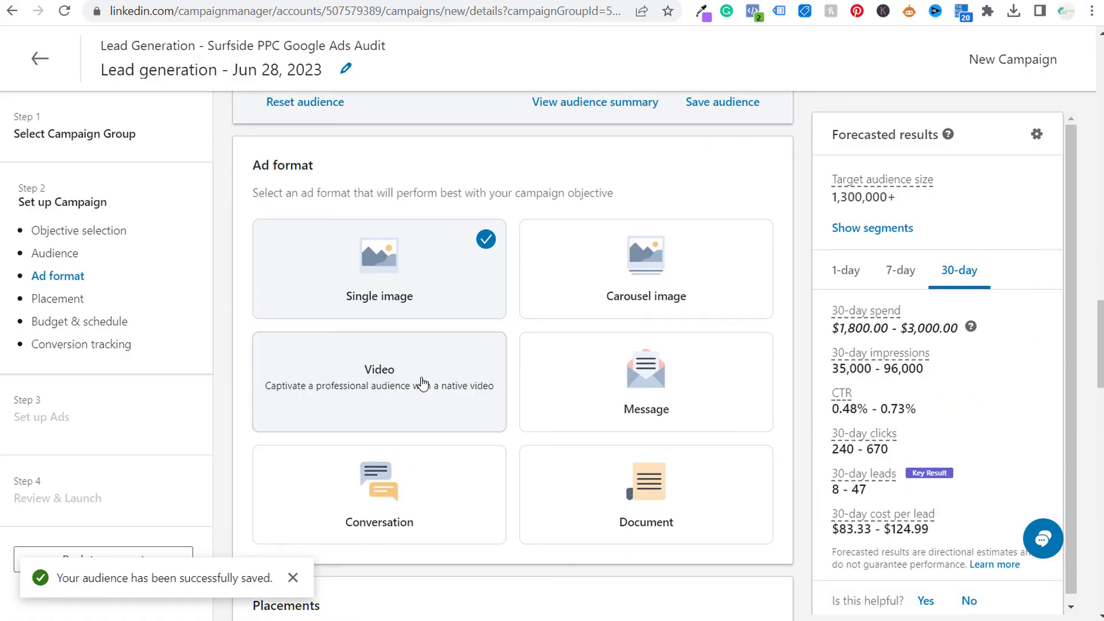
left_click(407, 375)
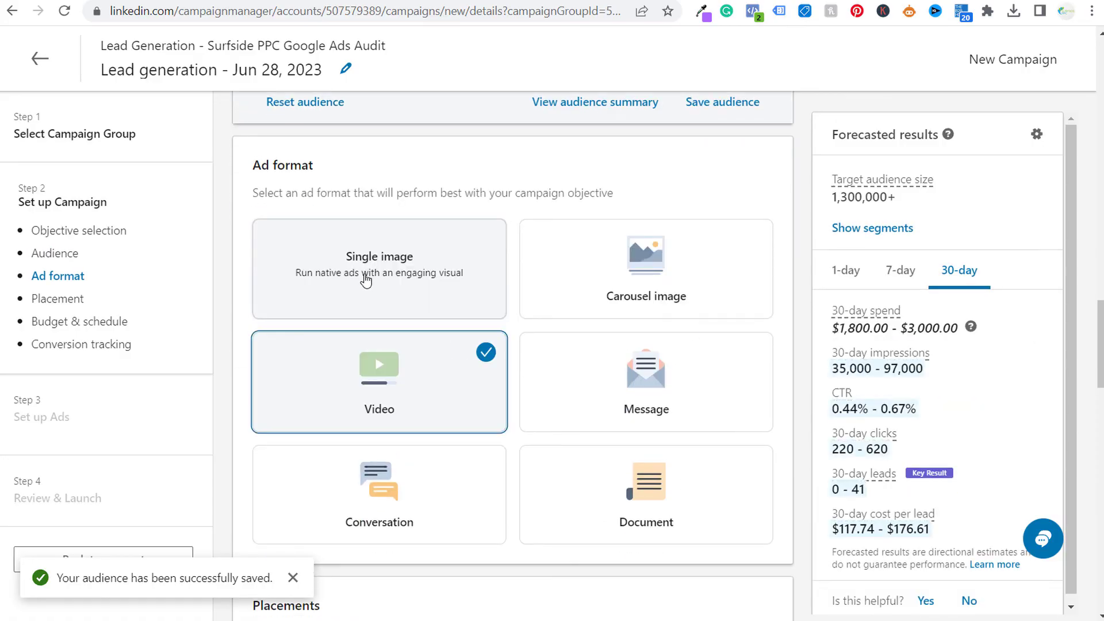
Set the daily budget to $50.00 and schedule the campaign with an end date of 7/31/2023.
scroll(567, 374, "down", 7)
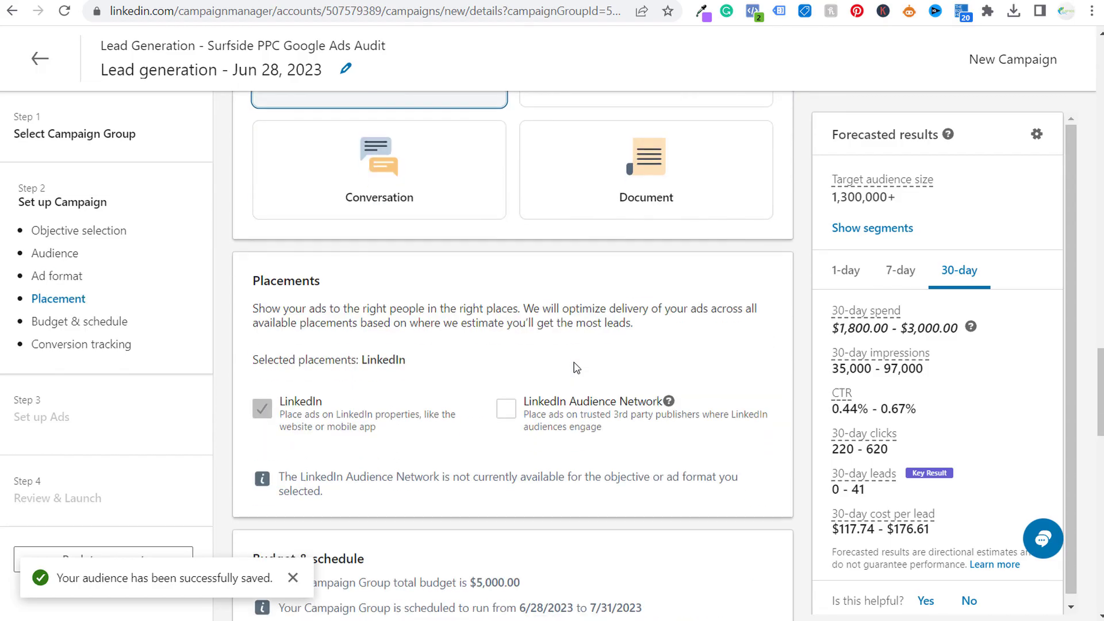
scroll(575, 359, "down", 5)
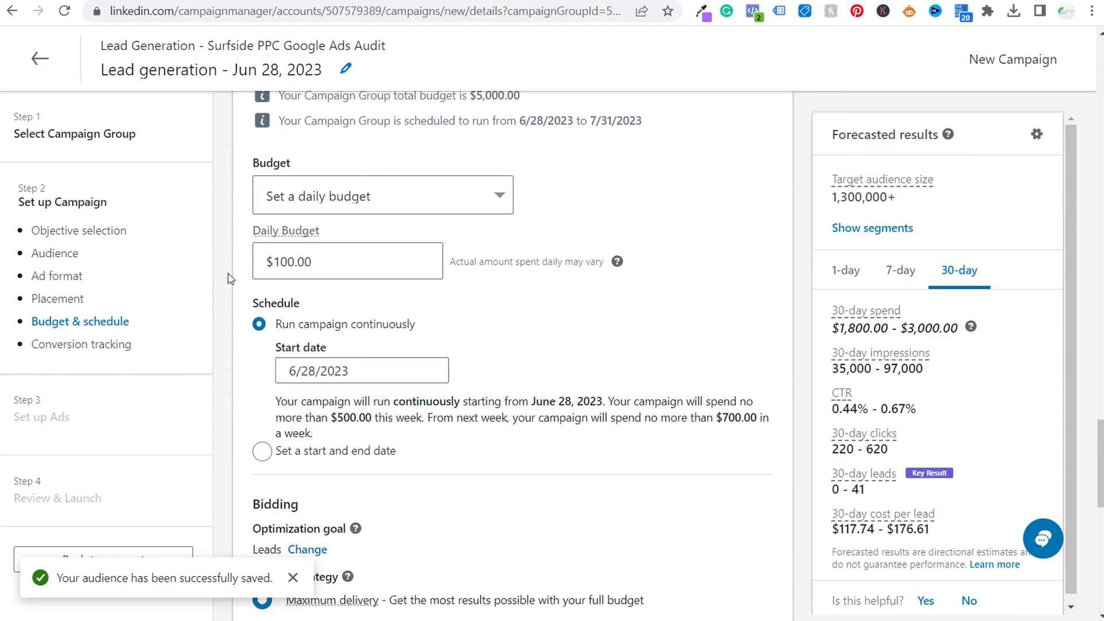
left_click(338, 256)
left_click_drag(337, 256, 246, 266)
type("50")
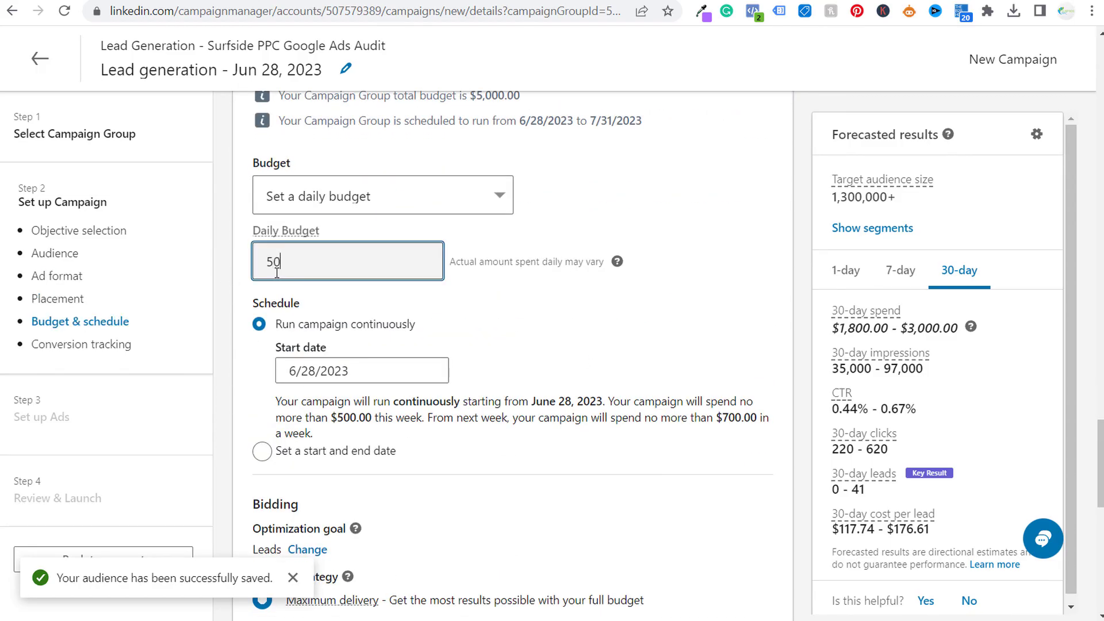
type(".00")
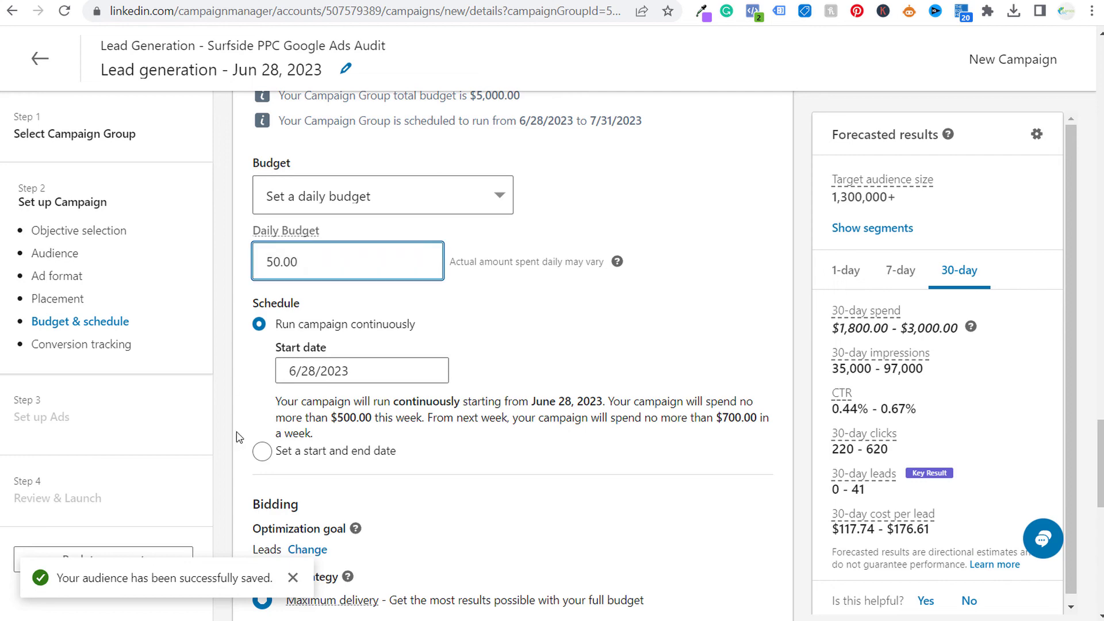
left_click(260, 452)
left_click(575, 394)
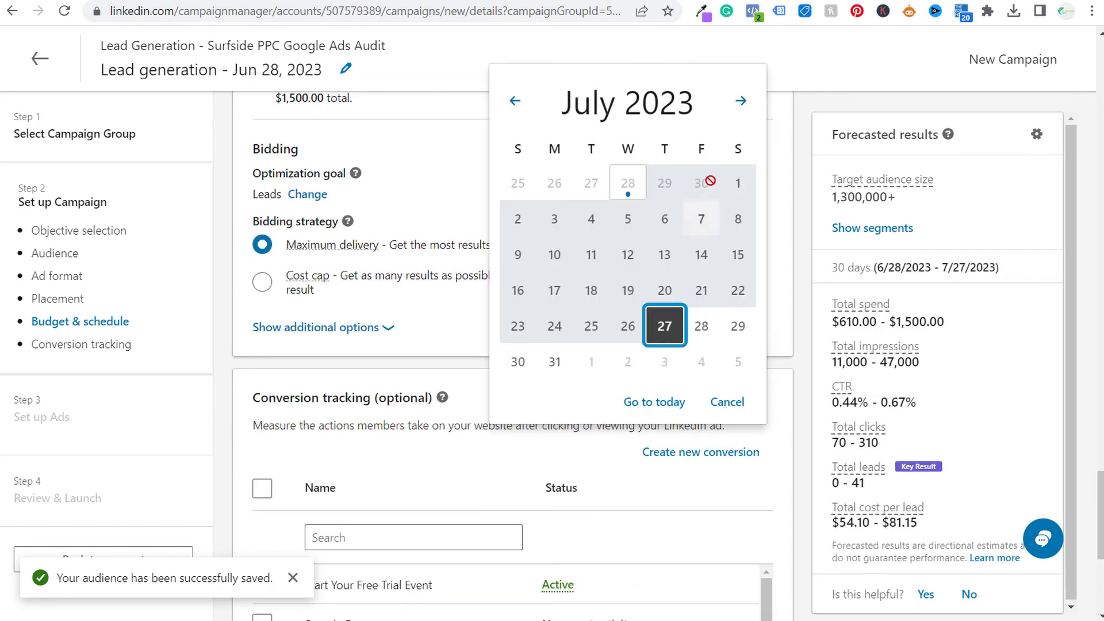
left_click(555, 364)
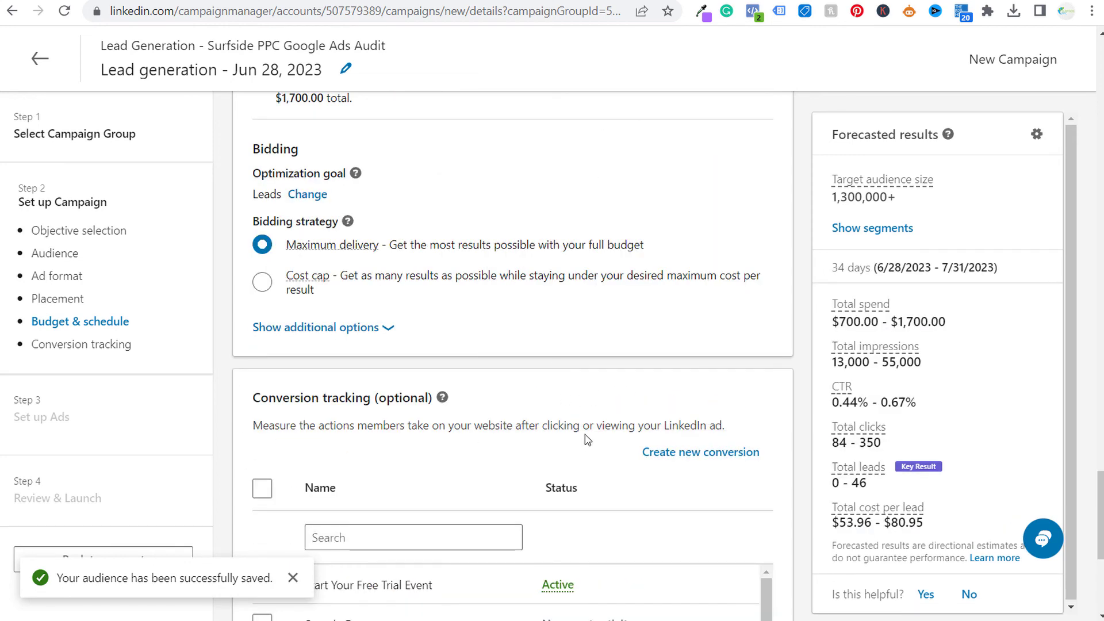
Save the campaign setup without selecting any conversions, and start creating new video ads for it.
scroll(584, 437, "down", 4)
scroll(758, 326, "down", 2)
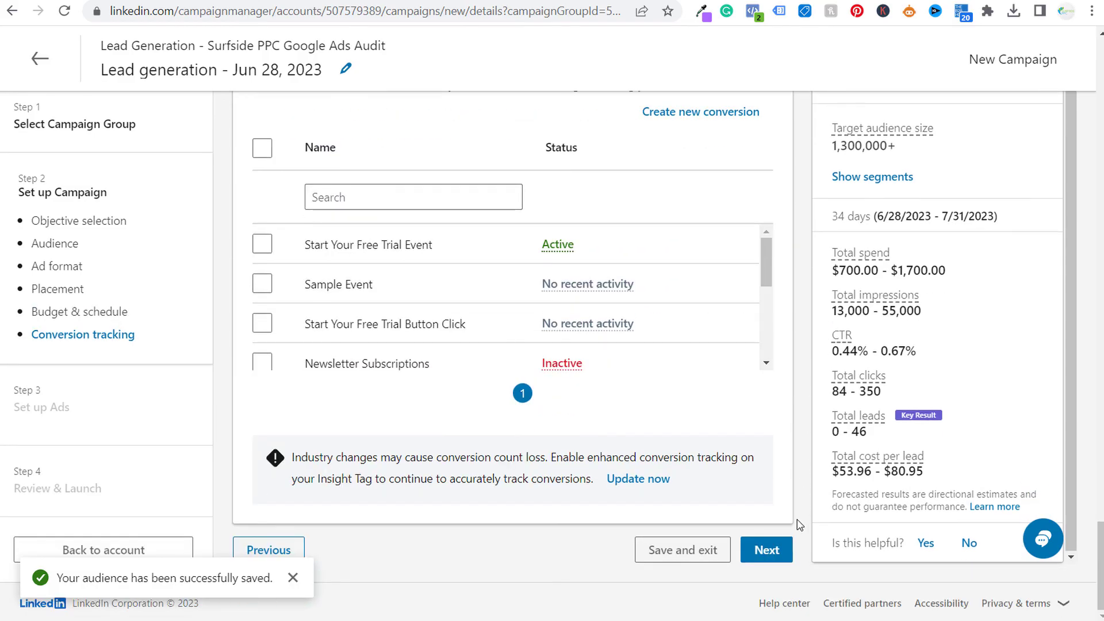
left_click(777, 553)
left_click(857, 511)
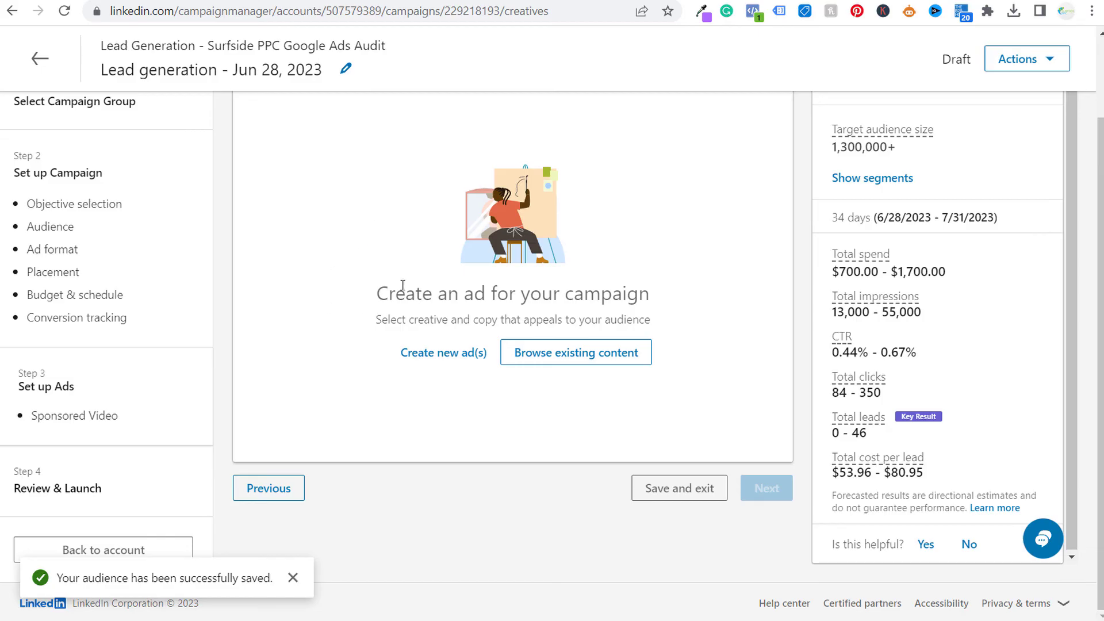
left_click(433, 354)
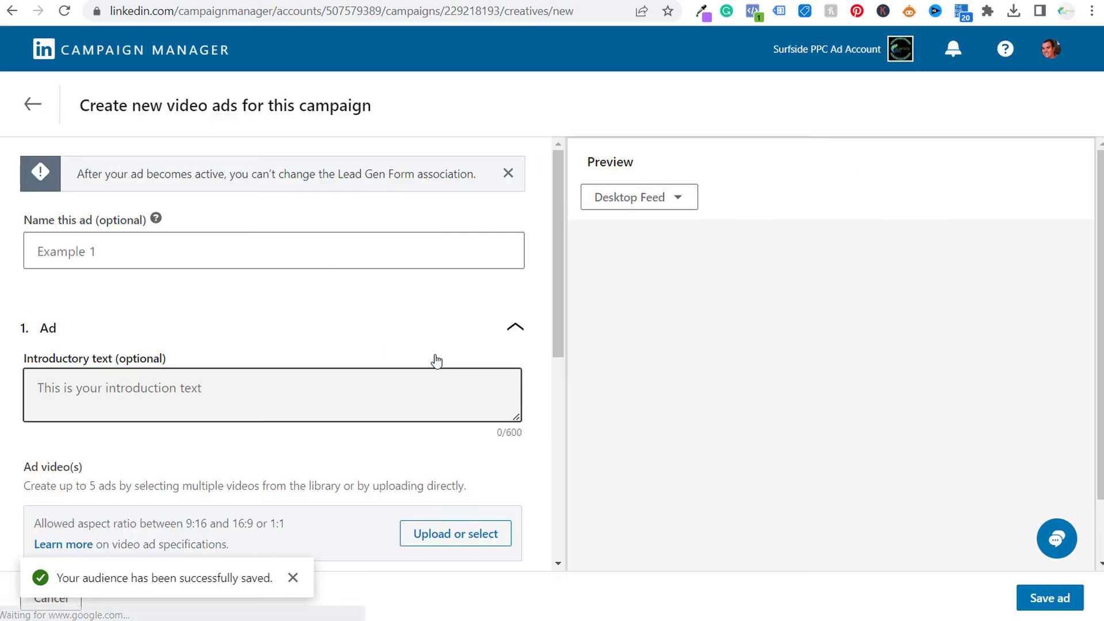
Select both google-ads-audit-video files from the video library as the ad videos.
scroll(308, 298, "down", 4)
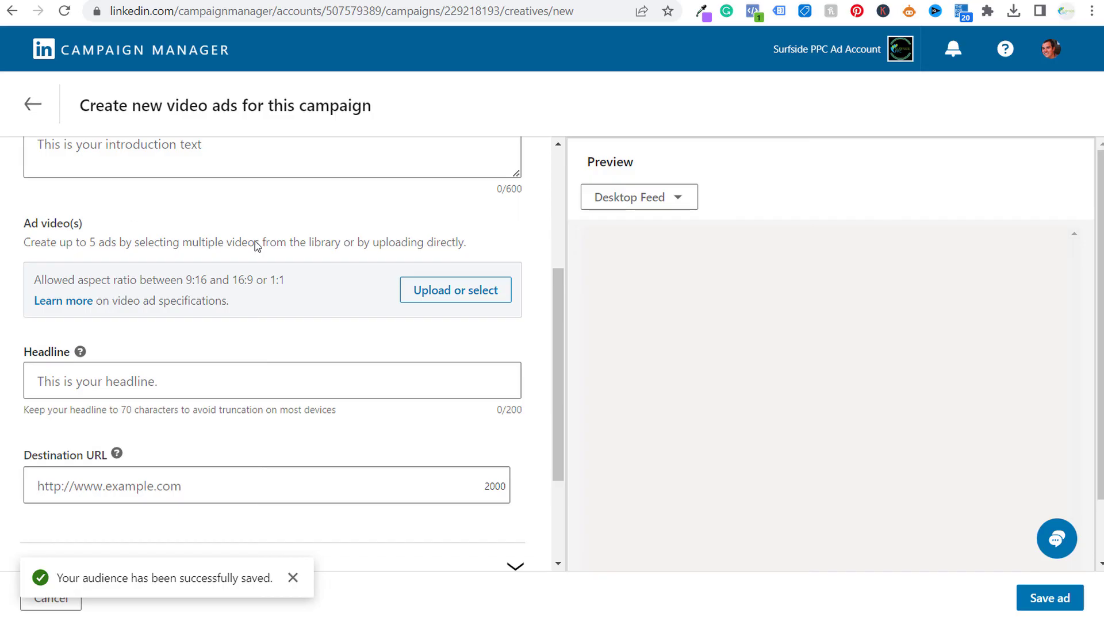
left_click(426, 288)
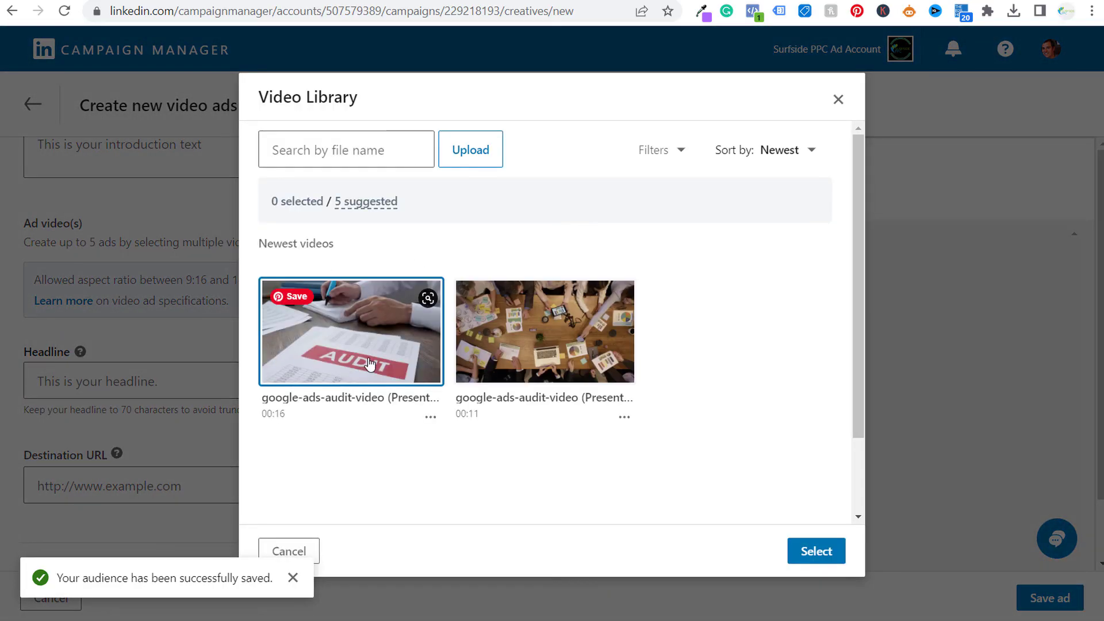
left_click(370, 334)
left_click(519, 457)
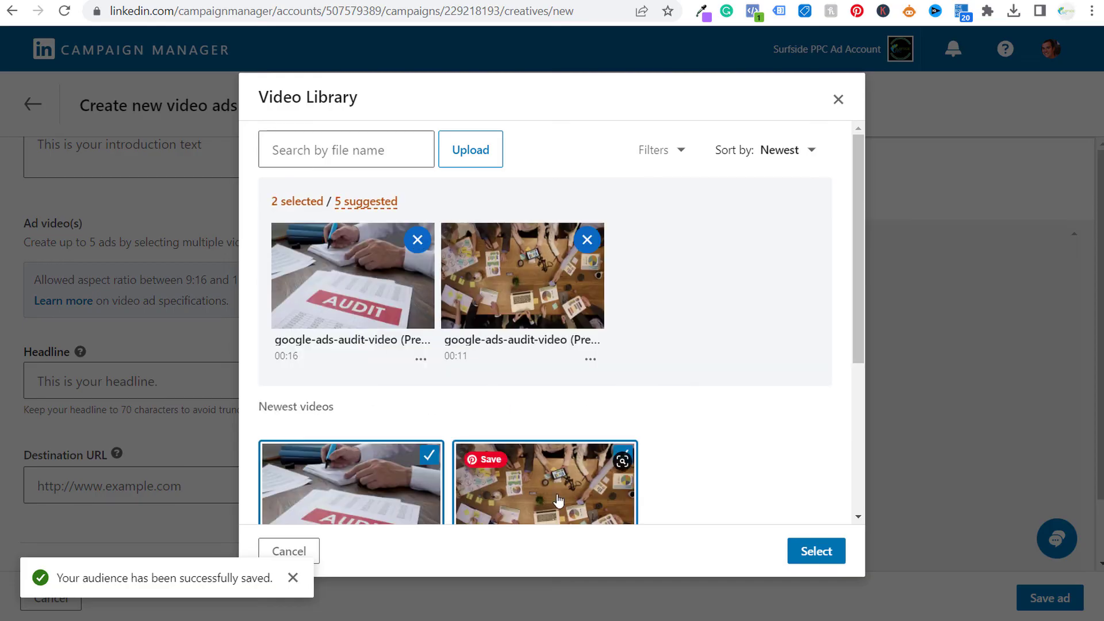
left_click(830, 552)
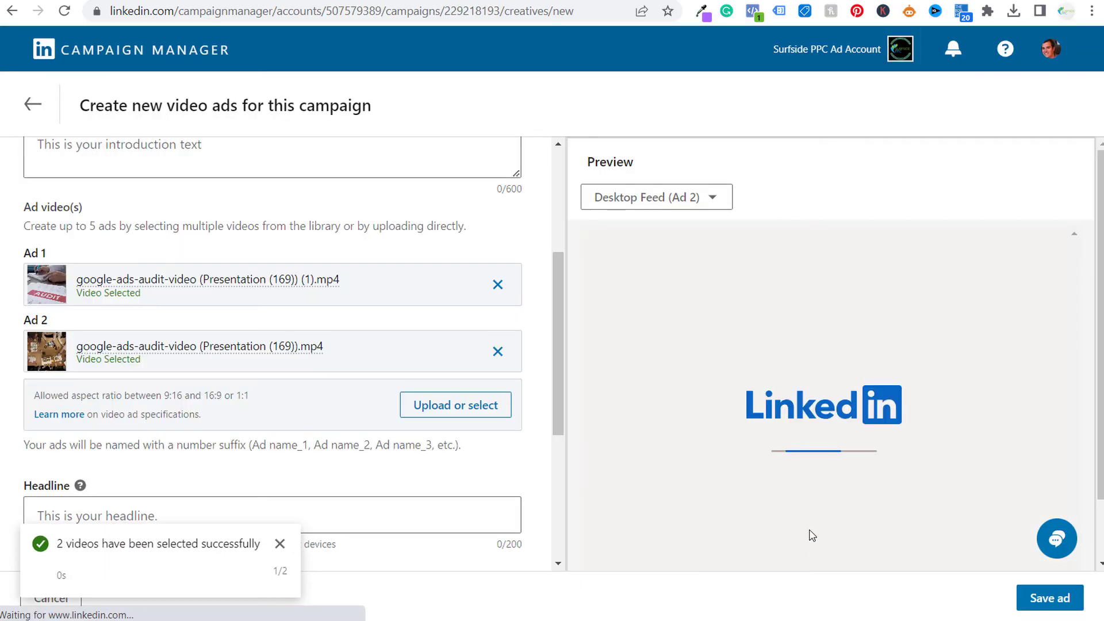
scroll(340, 326, "up", 3)
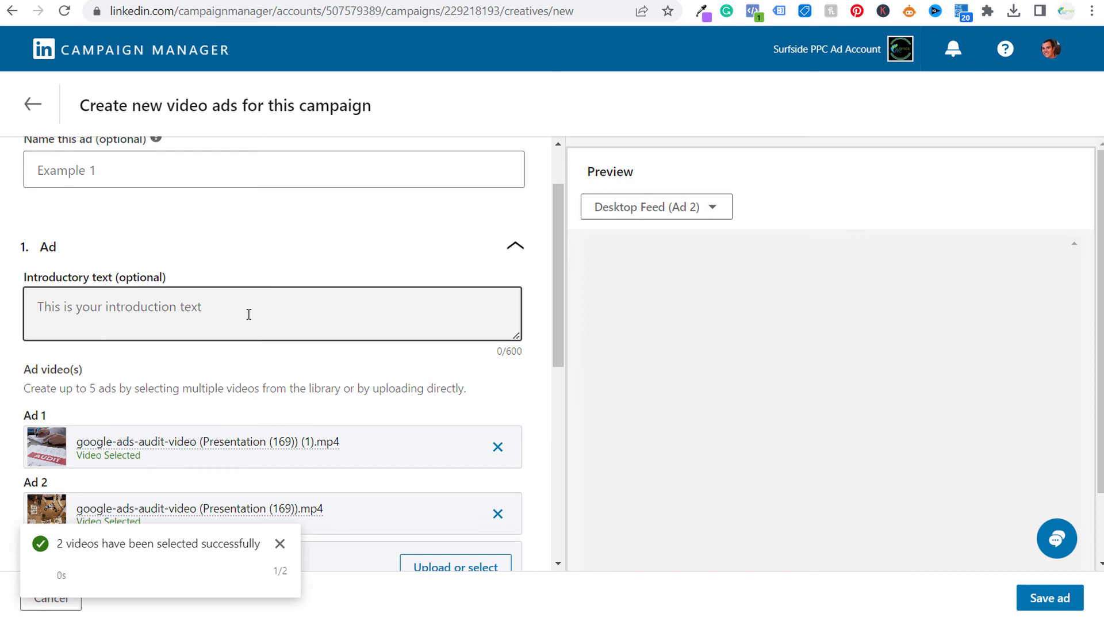
right_click(108, 39)
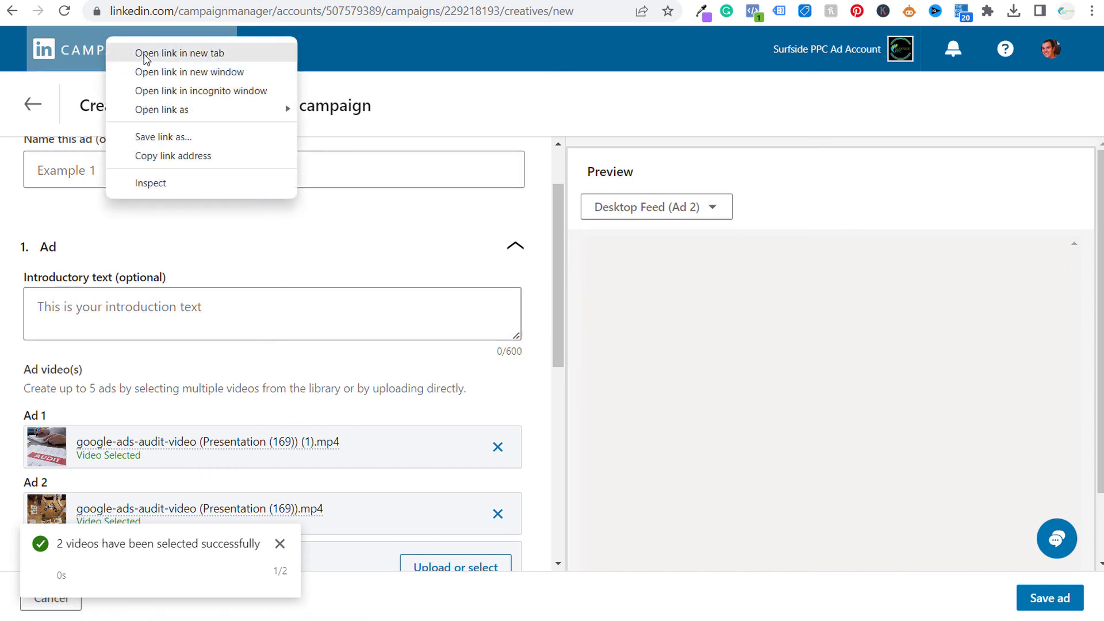
left_click(229, 251)
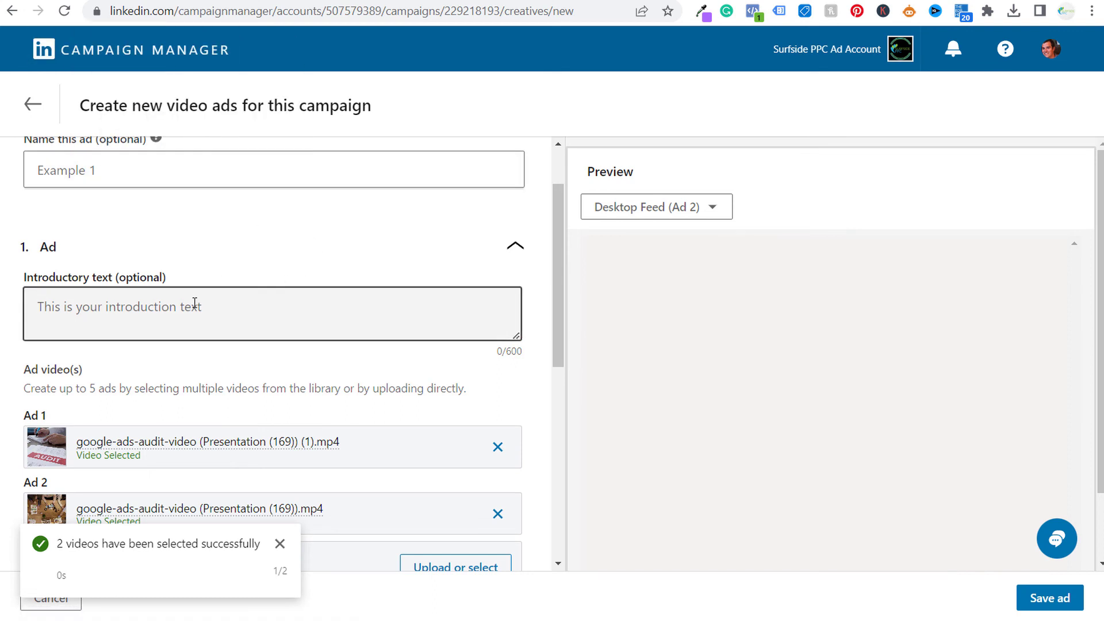
scroll(184, 299, "up", 2)
Attach the "Google Ads Audit Lead Gen Form" to the new video ads in the form details.
scroll(172, 276, "down", 4)
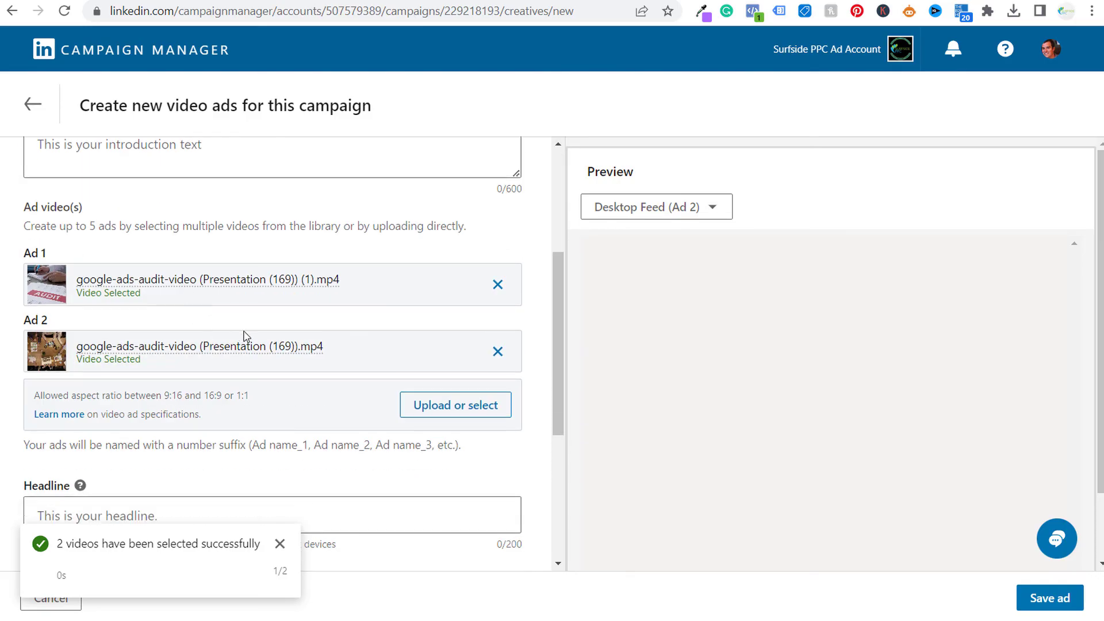
scroll(244, 335, "down", 5)
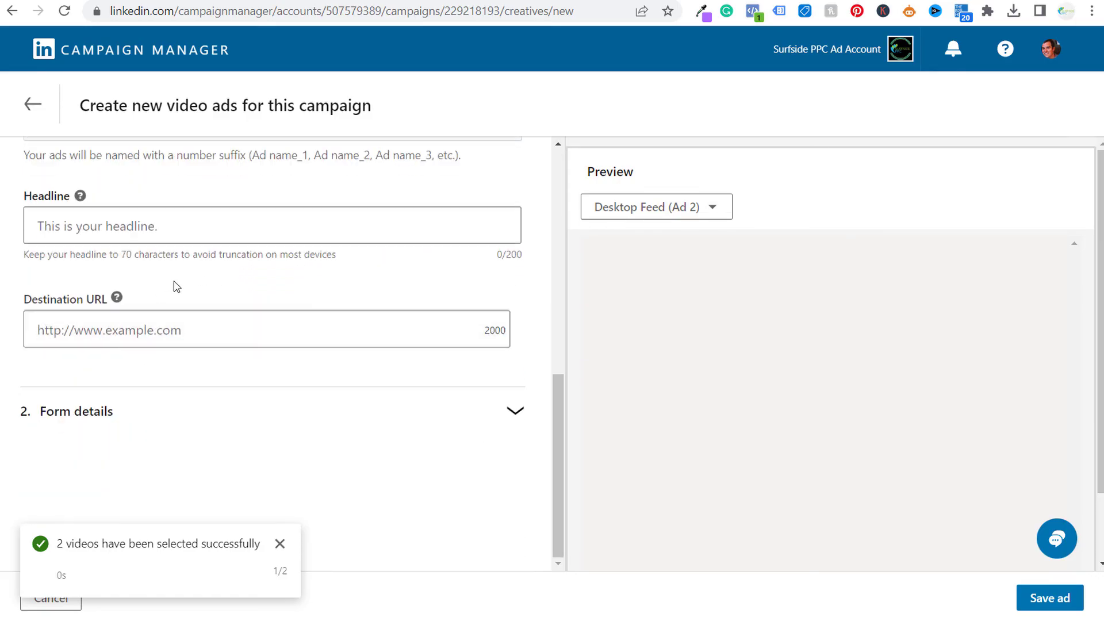
left_click(515, 411)
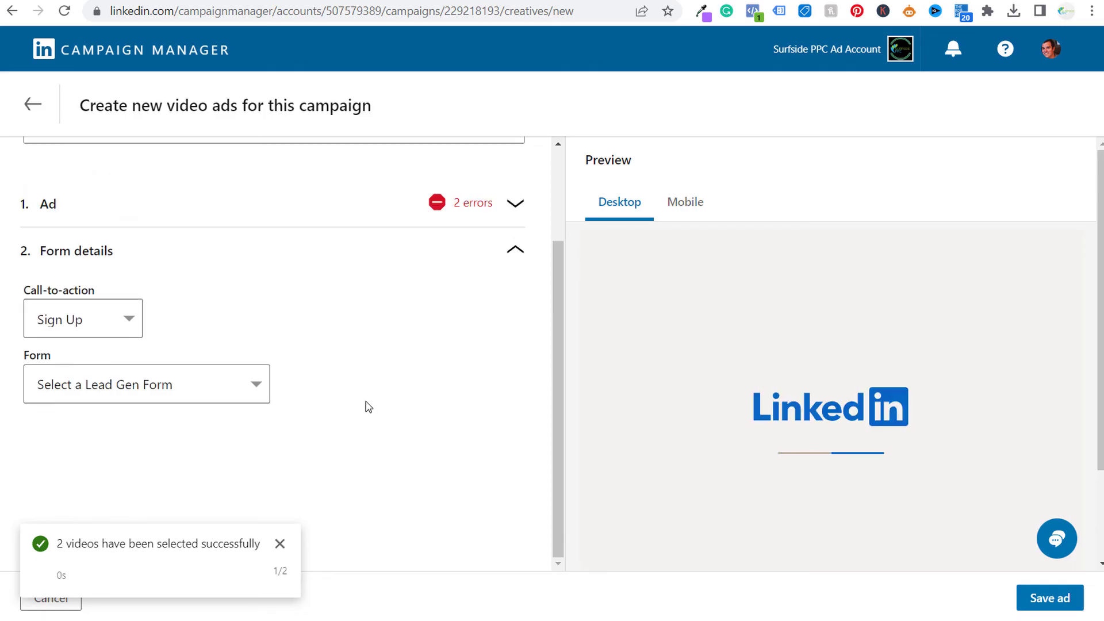
left_click(236, 386)
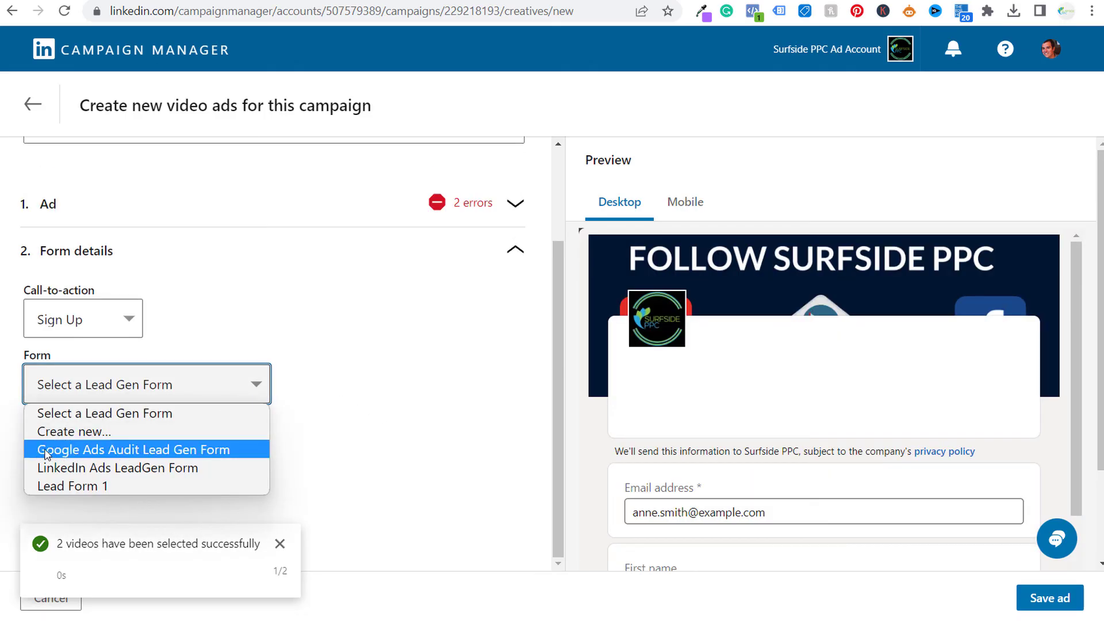
left_click(82, 452)
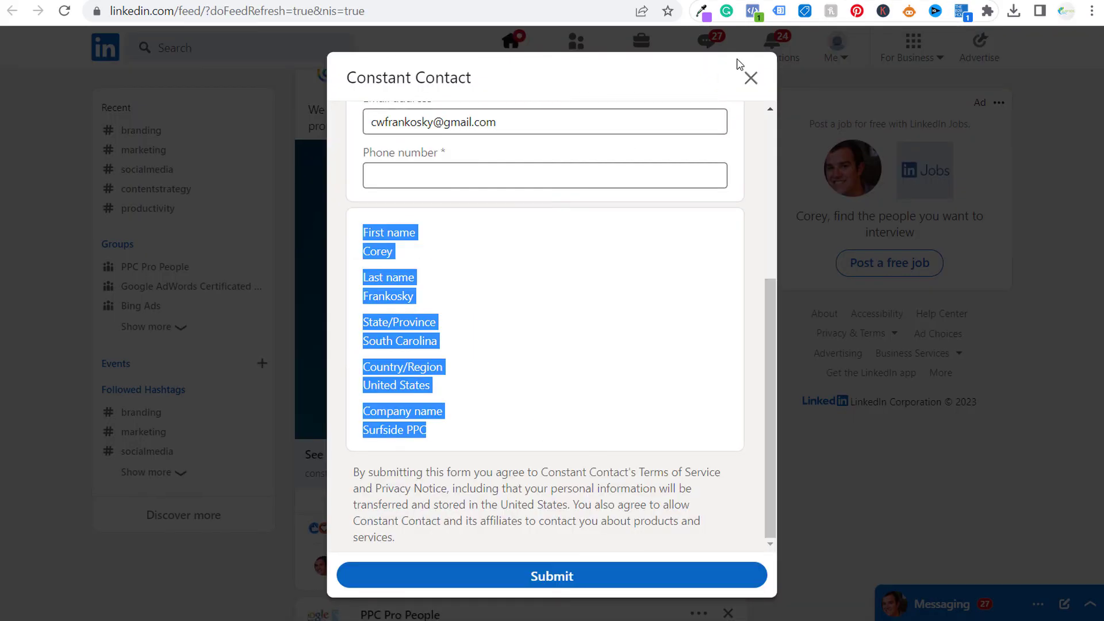
Close the Constant Contact lead form in the LinkedIn feed, and cancel the new video ads to return to the campaign list.
left_click(748, 78)
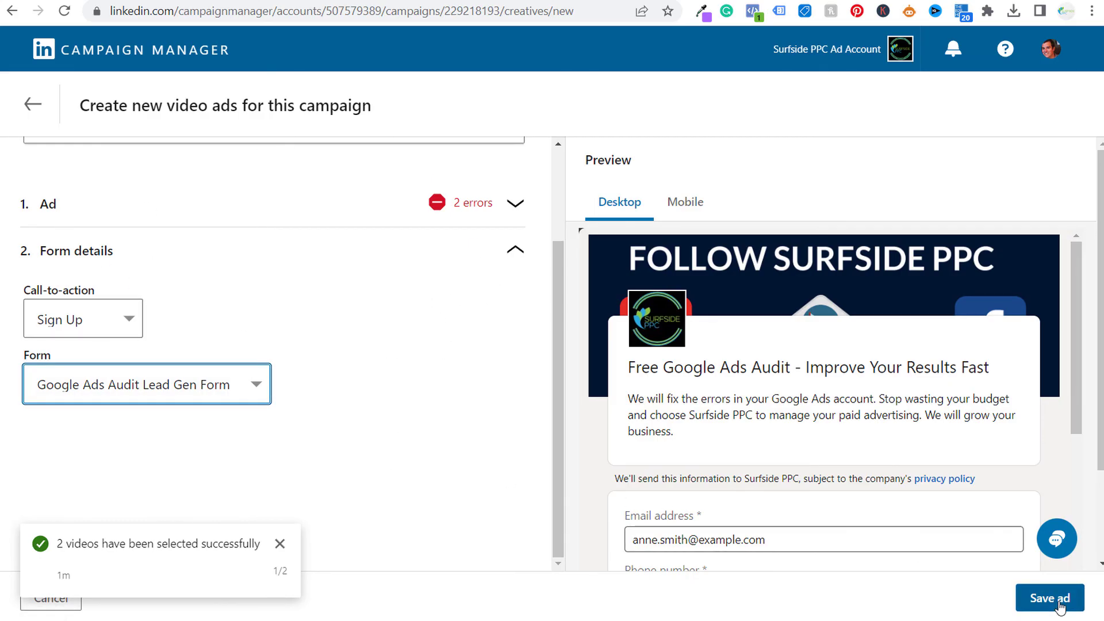
left_click(47, 603)
left_click(57, 112)
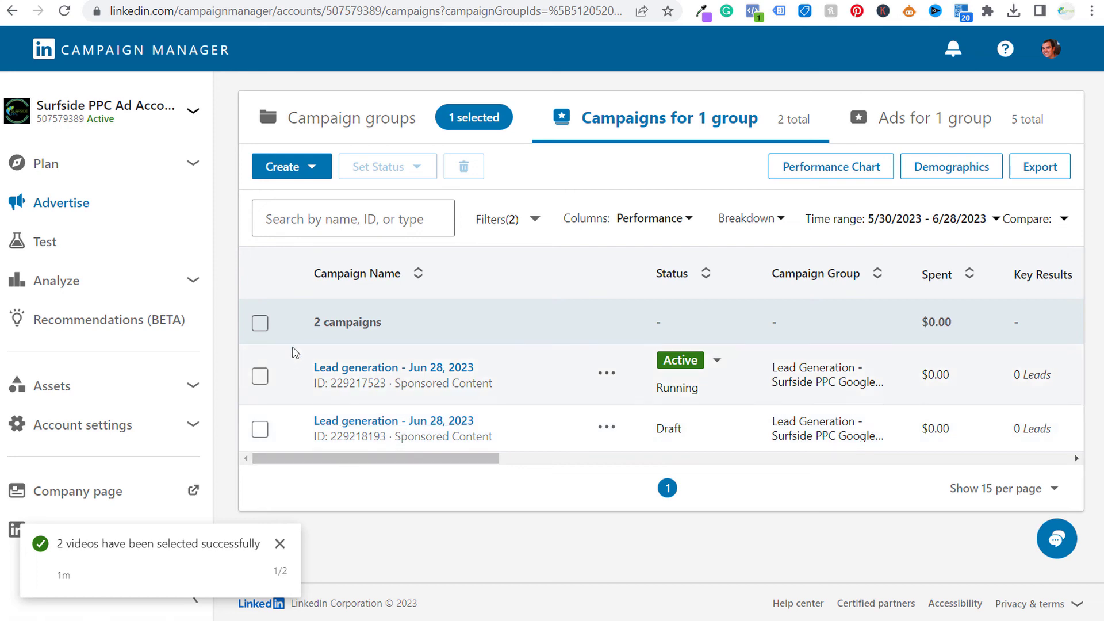
Check which actions are available for the active campaign and for the "Google Ads Audit Lead Gen Form" among the account's Lead Gen Forms.
left_click(606, 374)
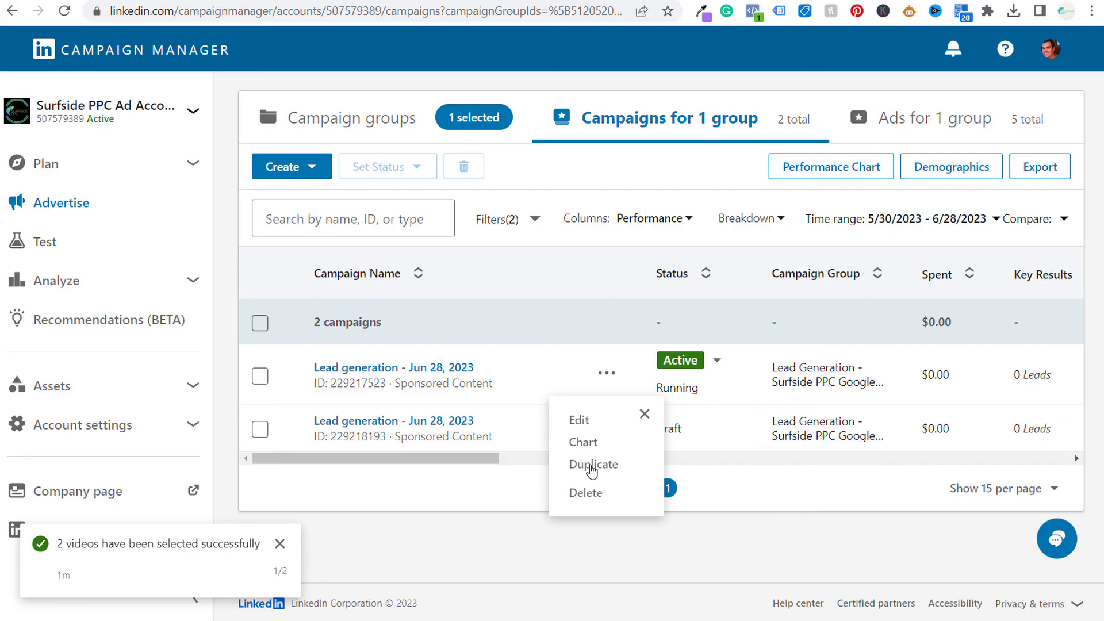
left_click(460, 460)
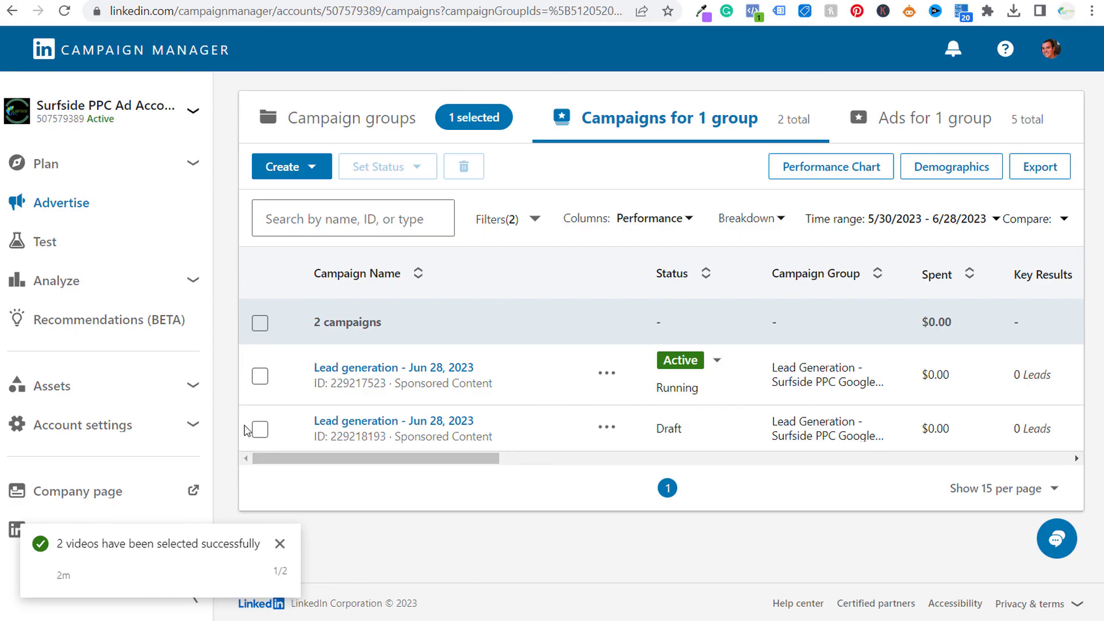
left_click(188, 393)
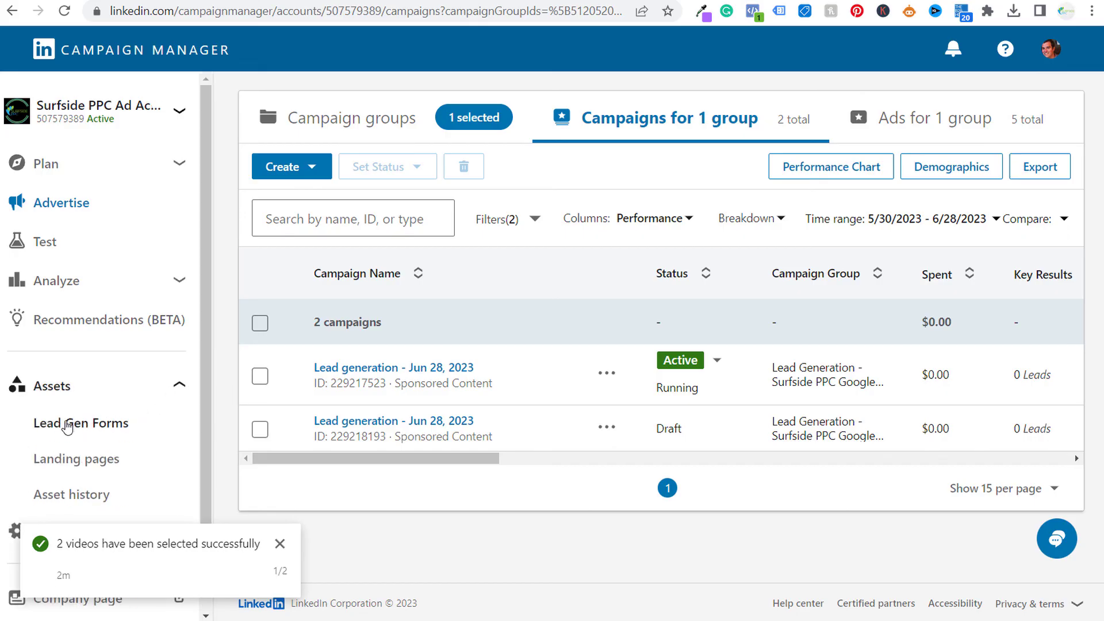
left_click(67, 426)
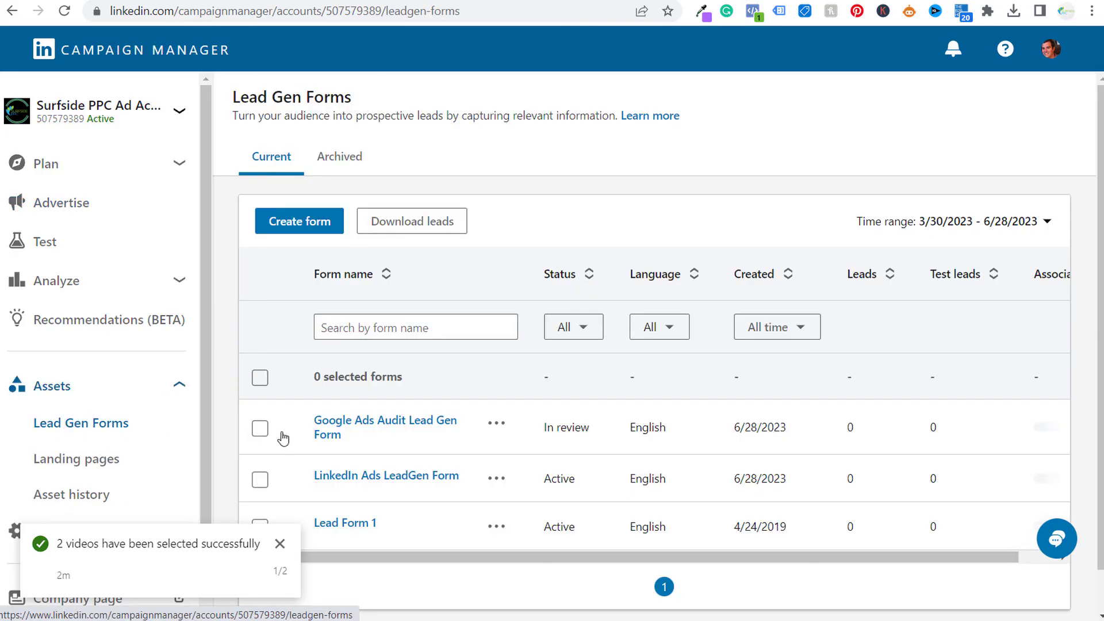
left_click(496, 423)
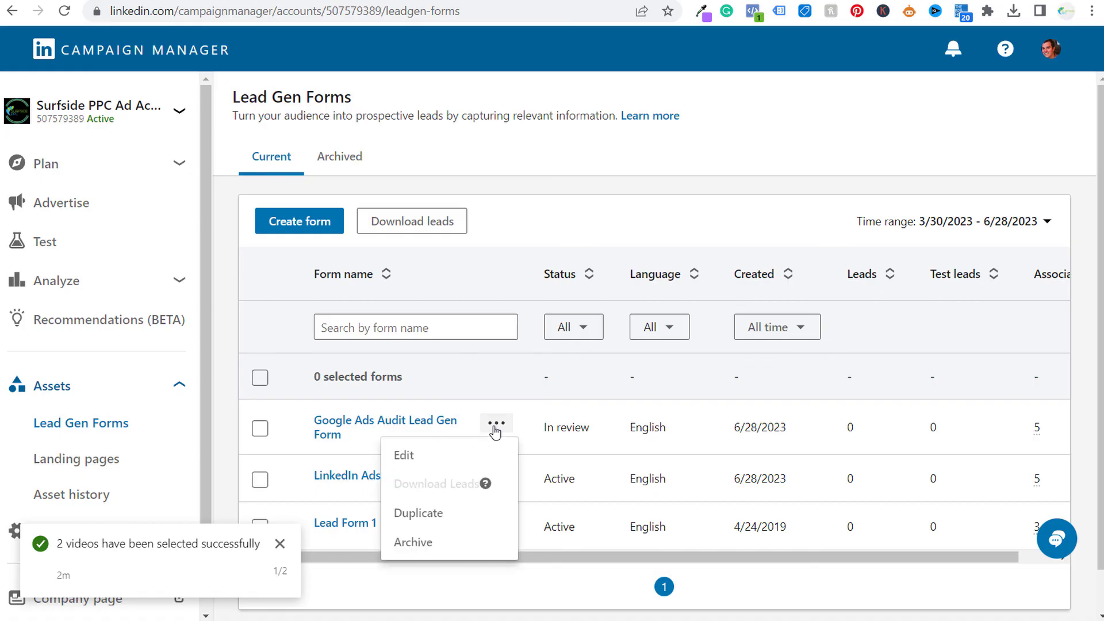
left_click(826, 455)
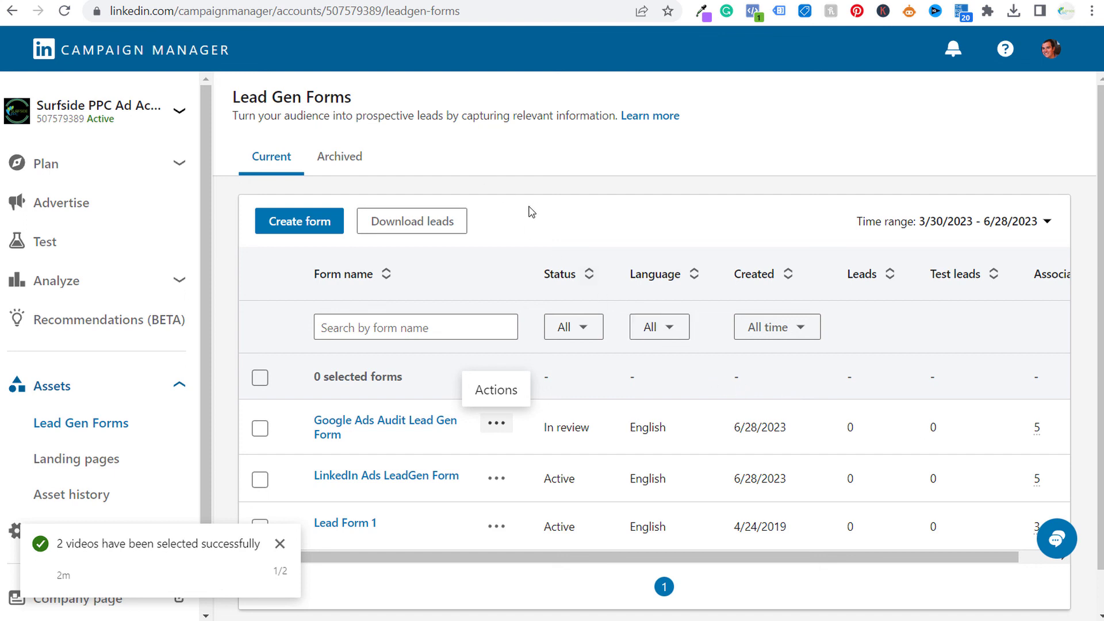
Return to the campaign groups and examine the sign-up form of the Constant Contact ad in the LinkedIn feed.
left_click(59, 220)
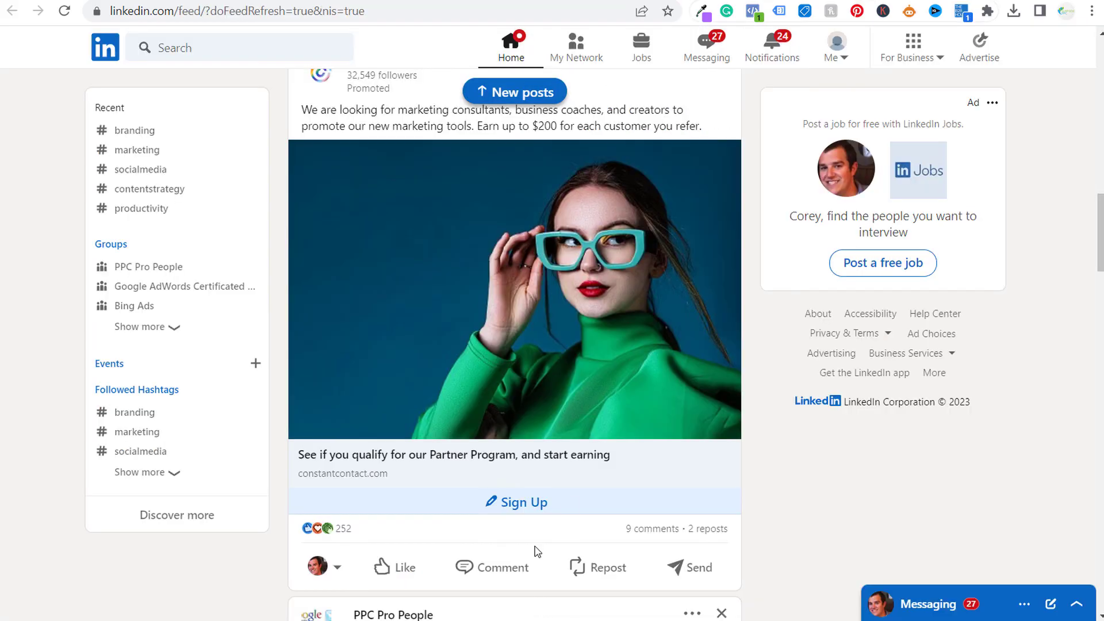
left_click(532, 508)
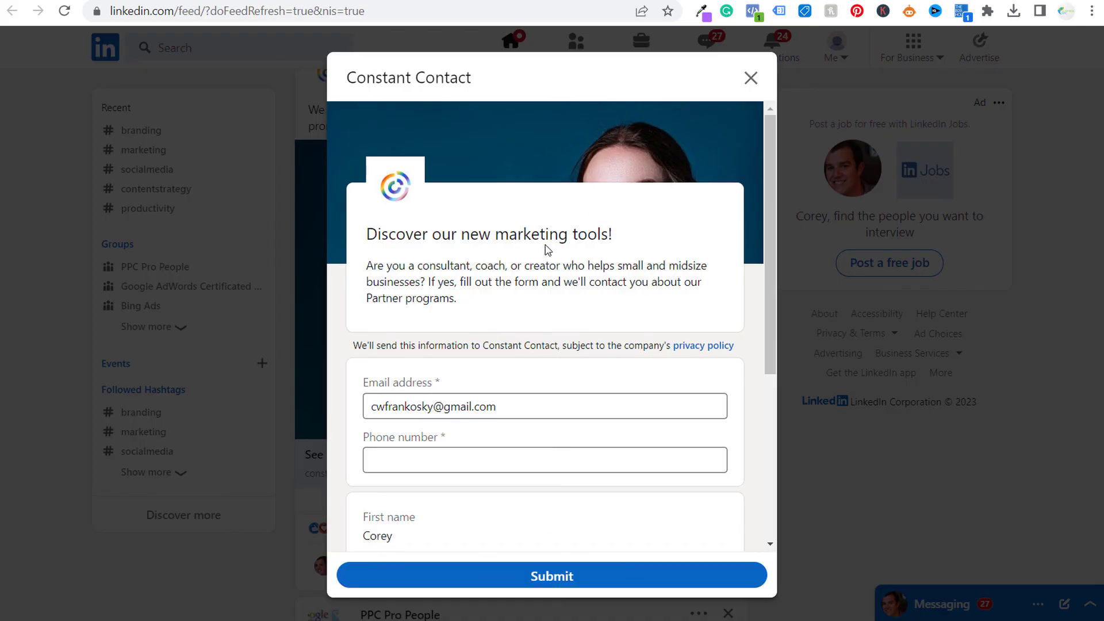
left_click(751, 78)
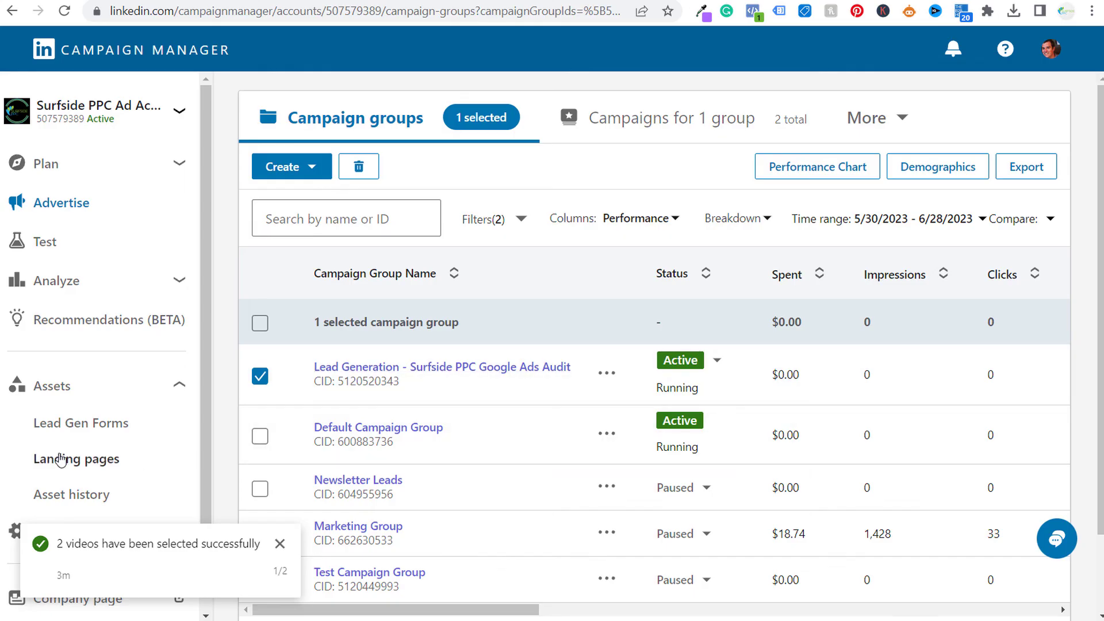
left_click(279, 543)
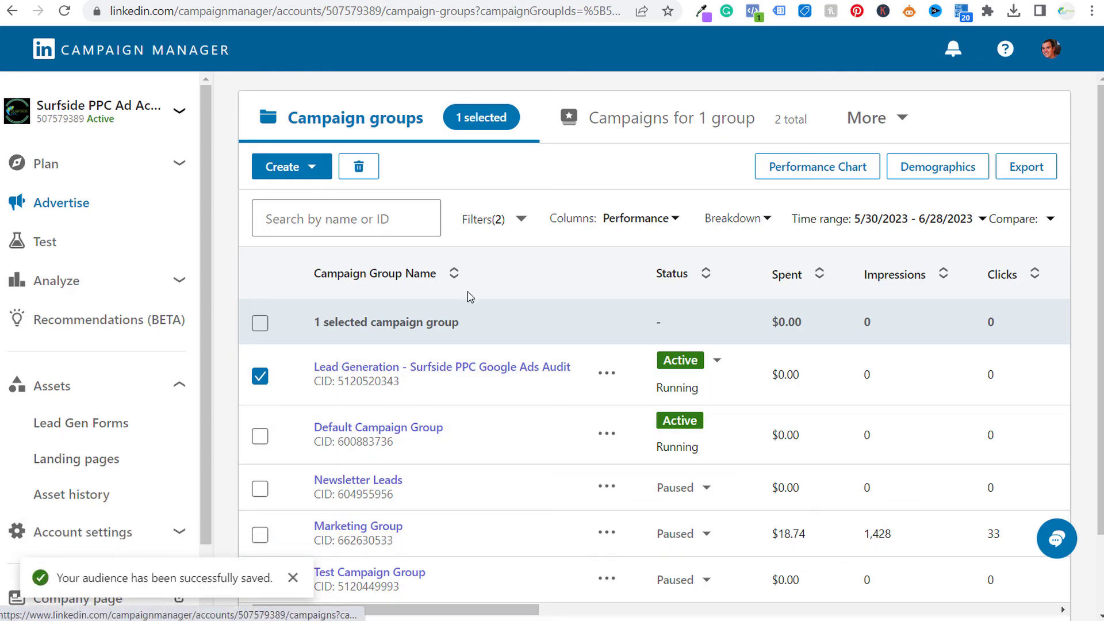